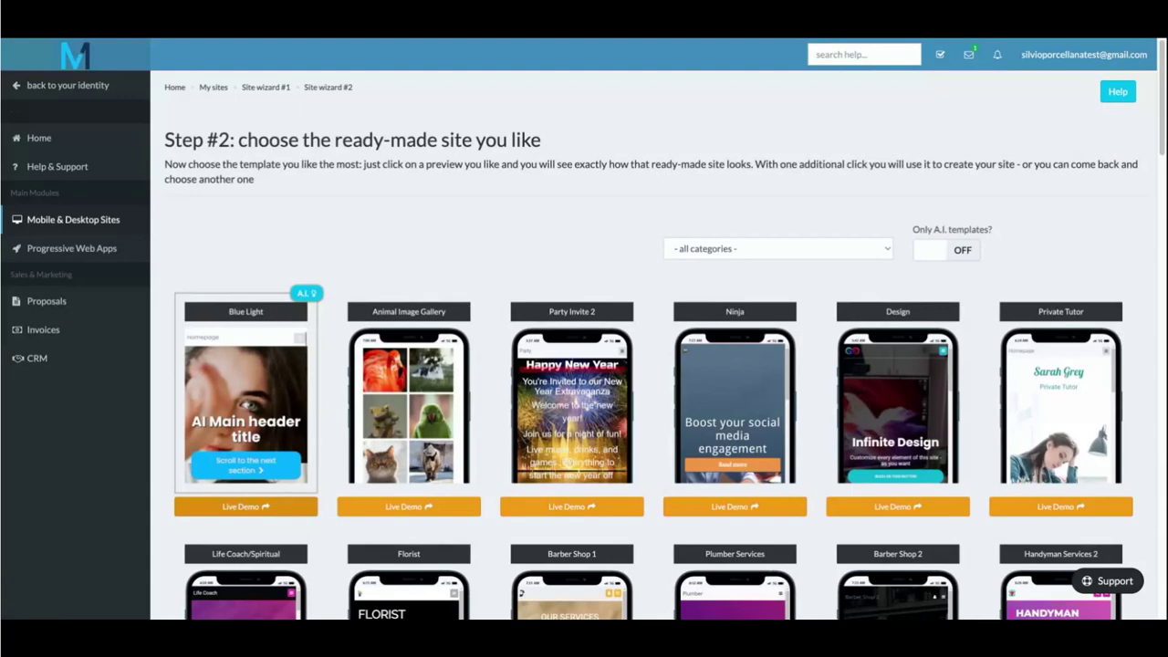
Preview the Blue Light AI template's live demo and look through its homepage sections down to the footer
click(301, 383)
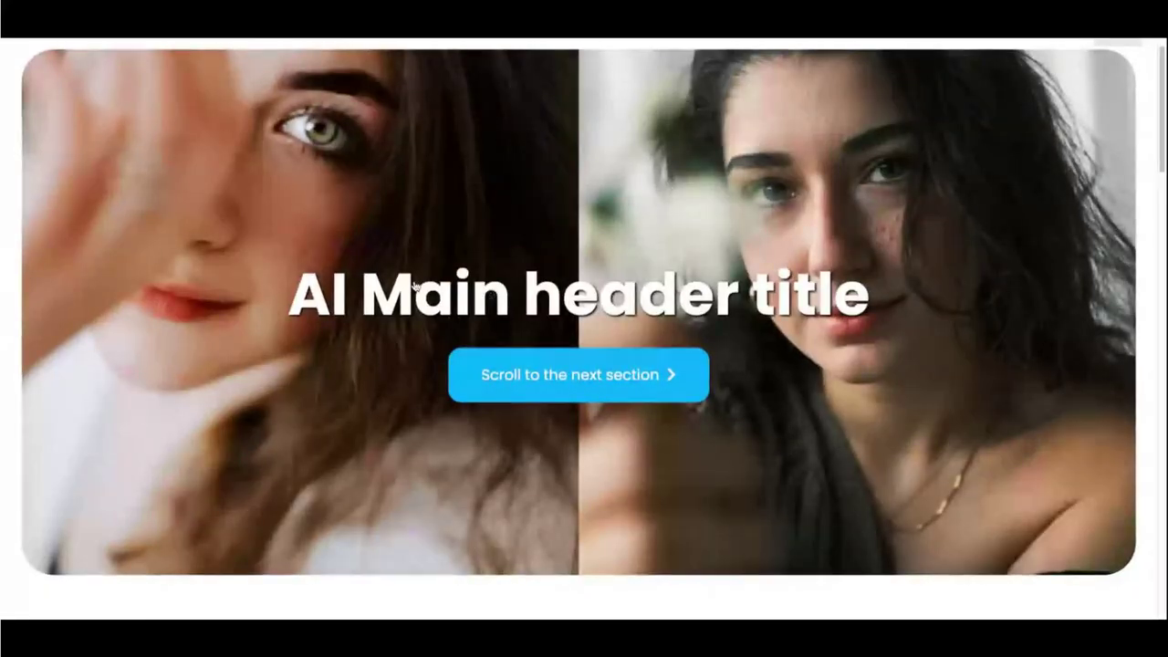
scroll(491, 288, down, 1)
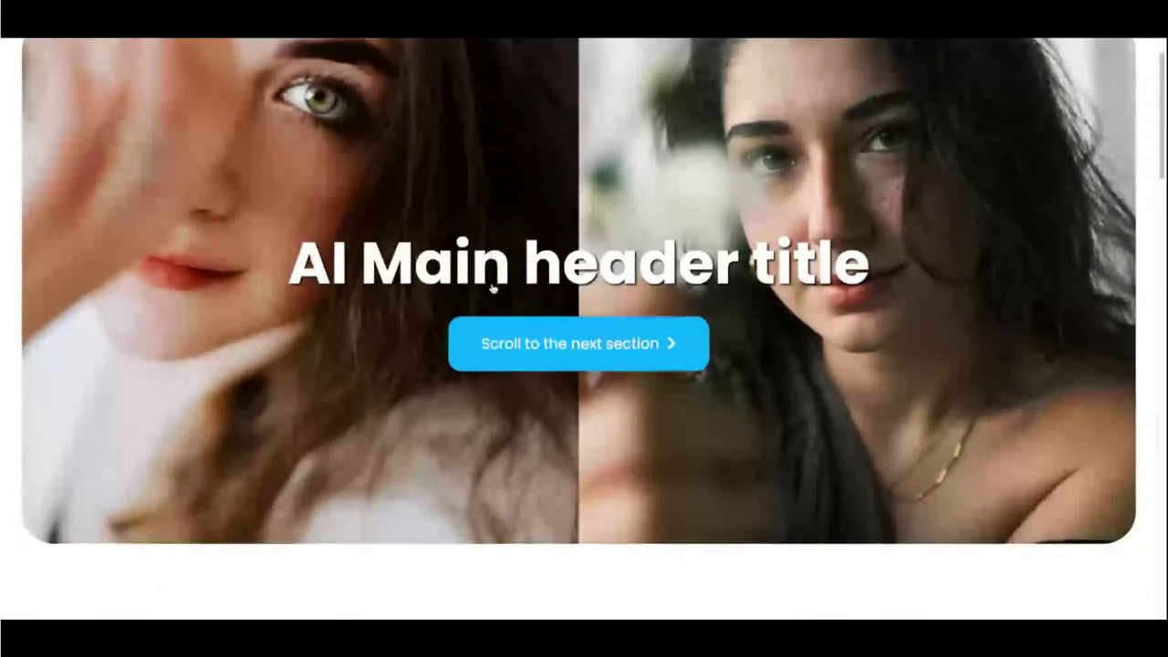
scroll(491, 288, down, 5)
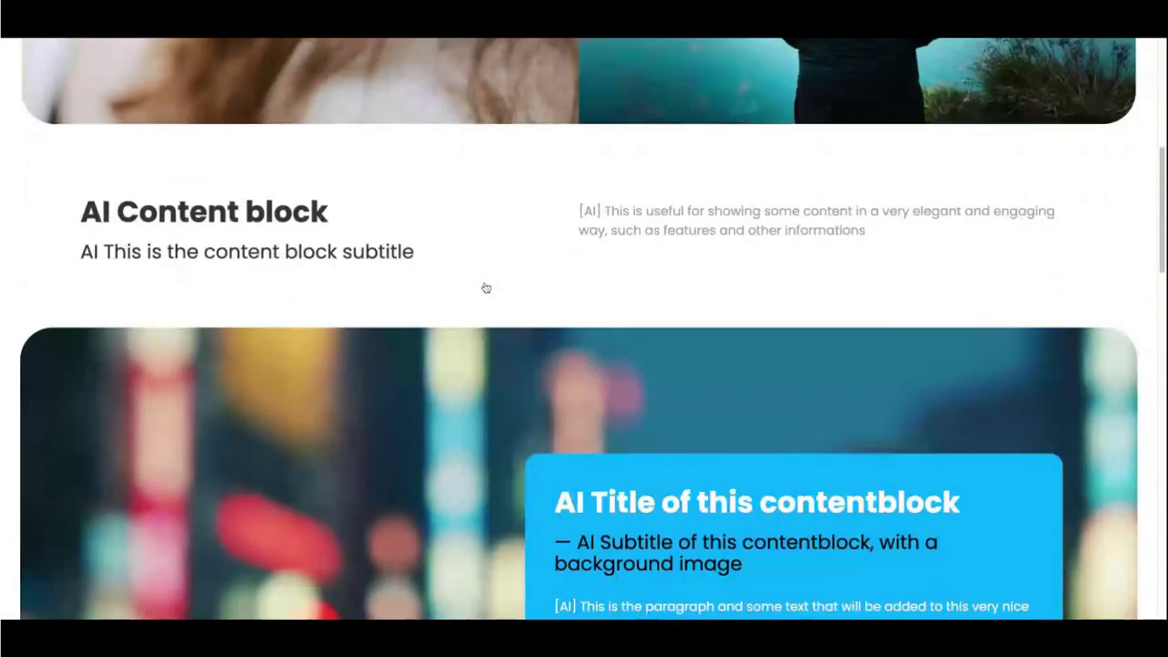
scroll(486, 288, down, 4)
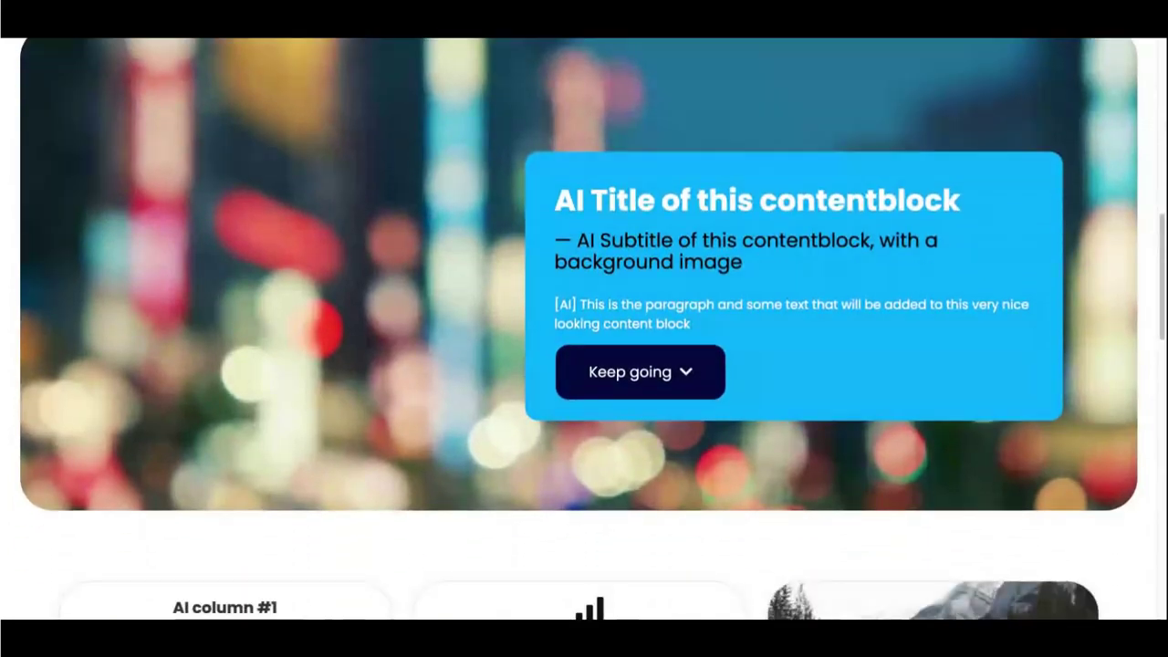
scroll(608, 180, down, 10)
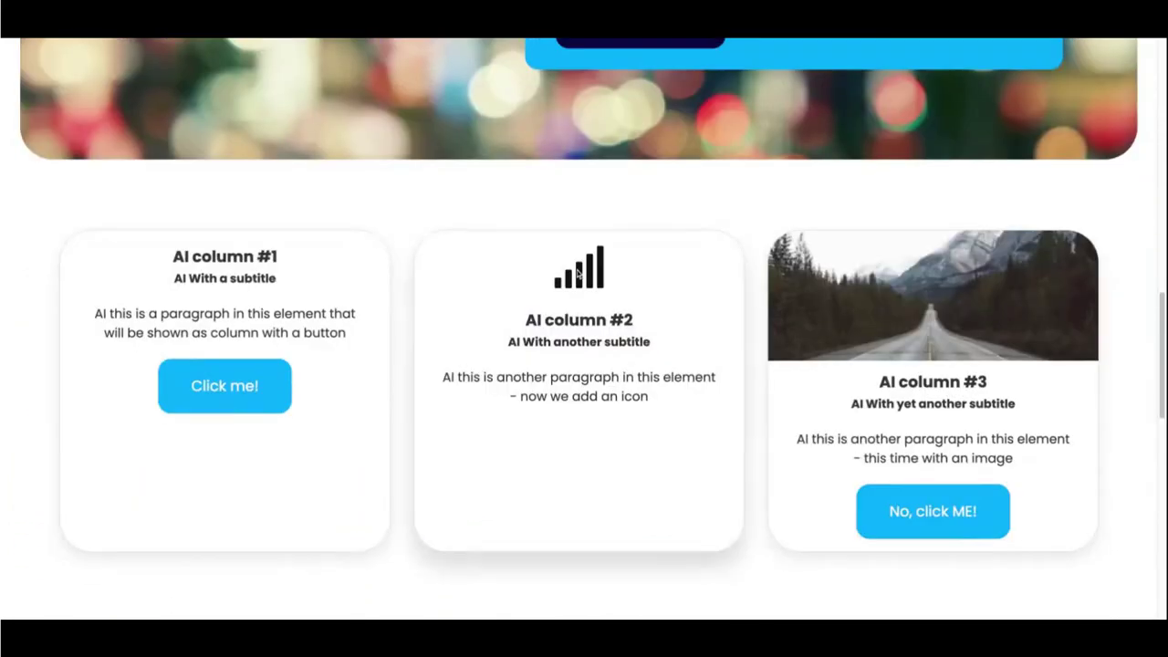
scroll(540, 274, down, 6)
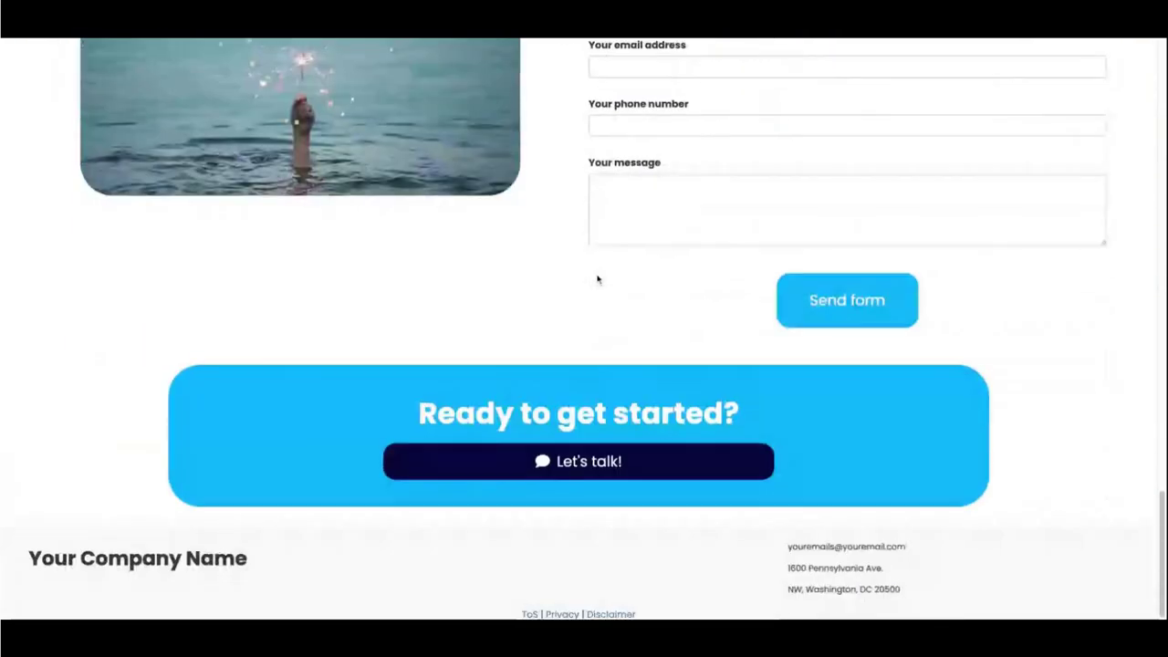
scroll(571, 272, up, 8)
scroll(572, 272, up, 10)
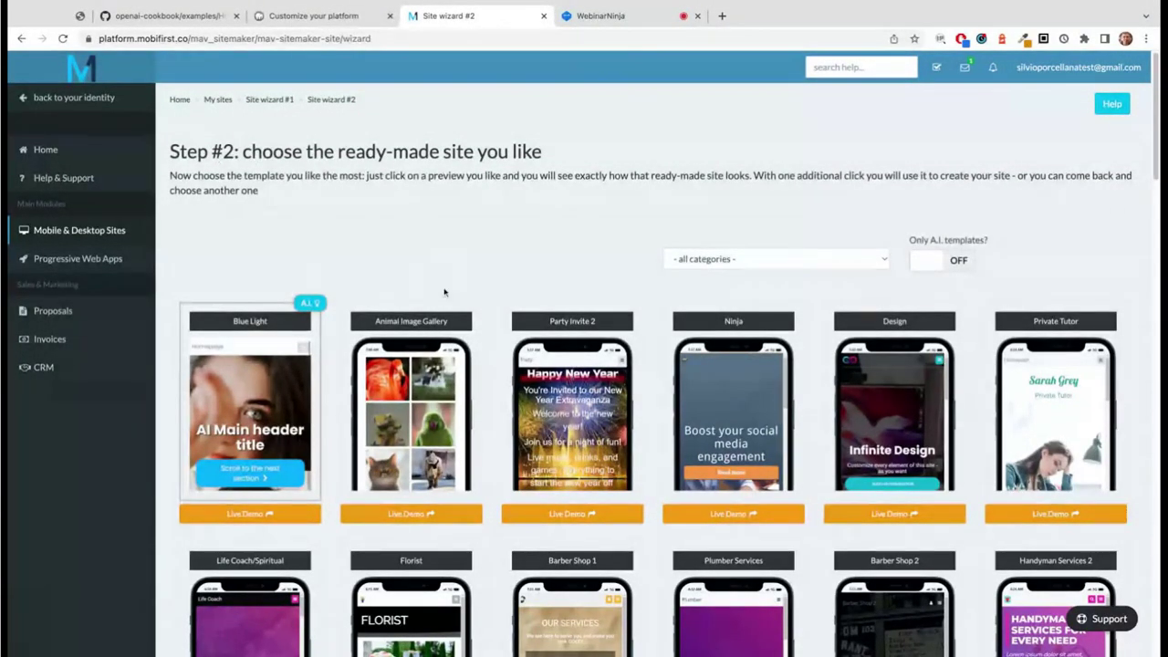
Choose the Blue Light AI template and examine the site form's name, topic, logo, additional pages, images category and phone fields
scroll(443, 292, down, 1)
click(257, 374)
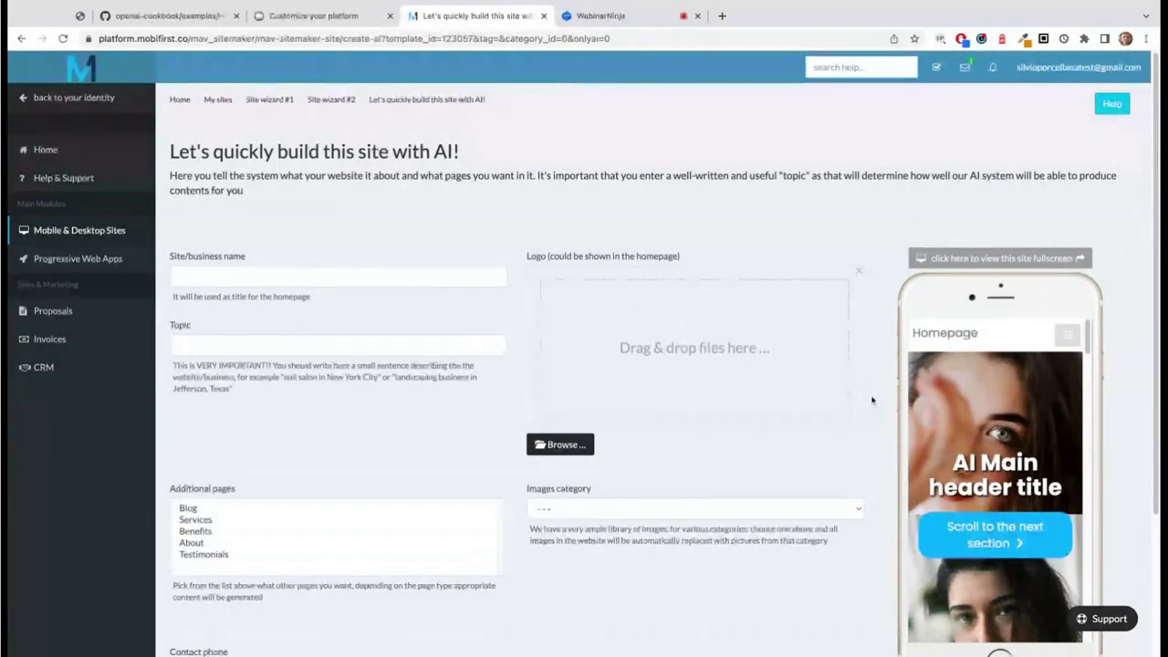
scroll(874, 402, down, 1)
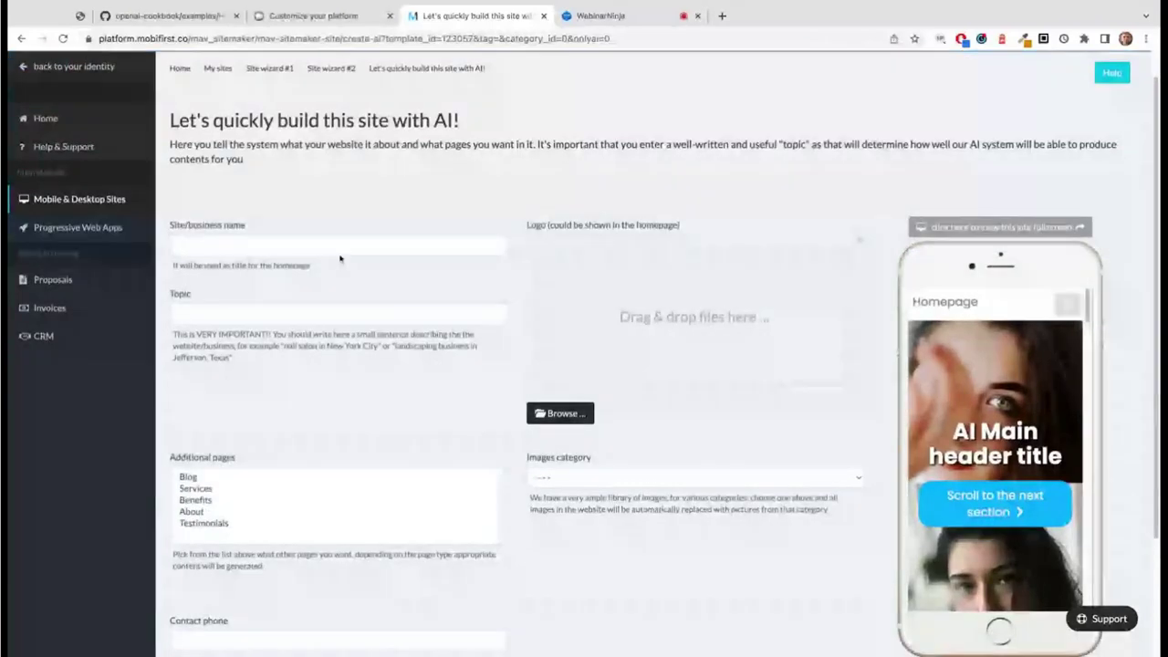
click(246, 245)
click(269, 222)
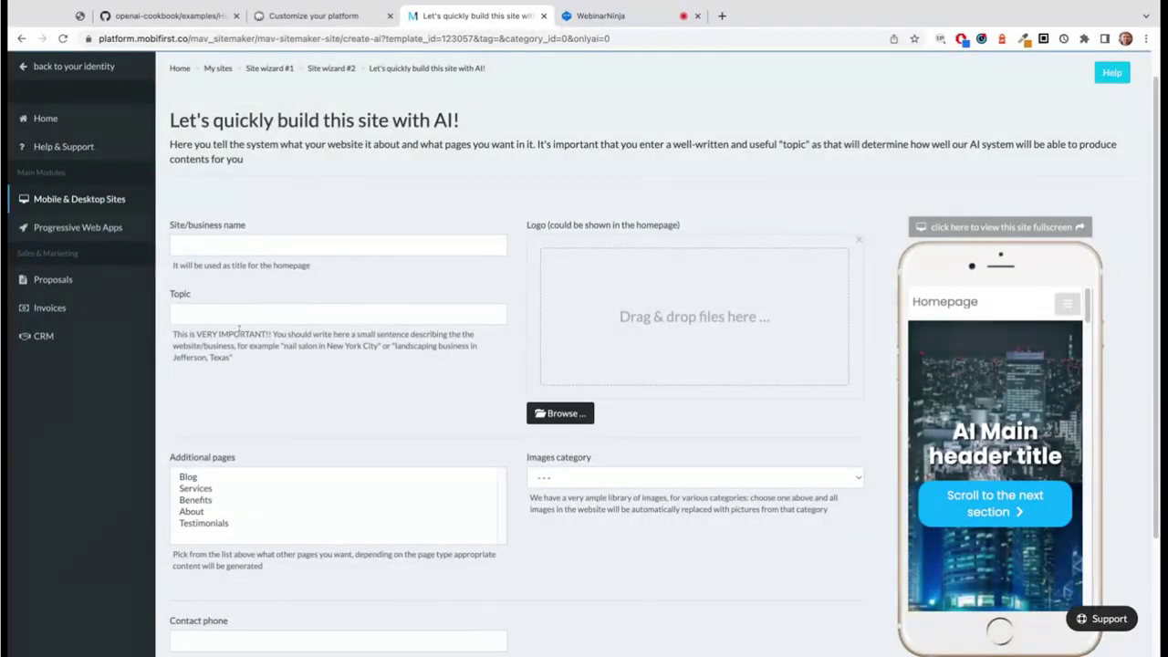
drag(283, 346, 362, 346)
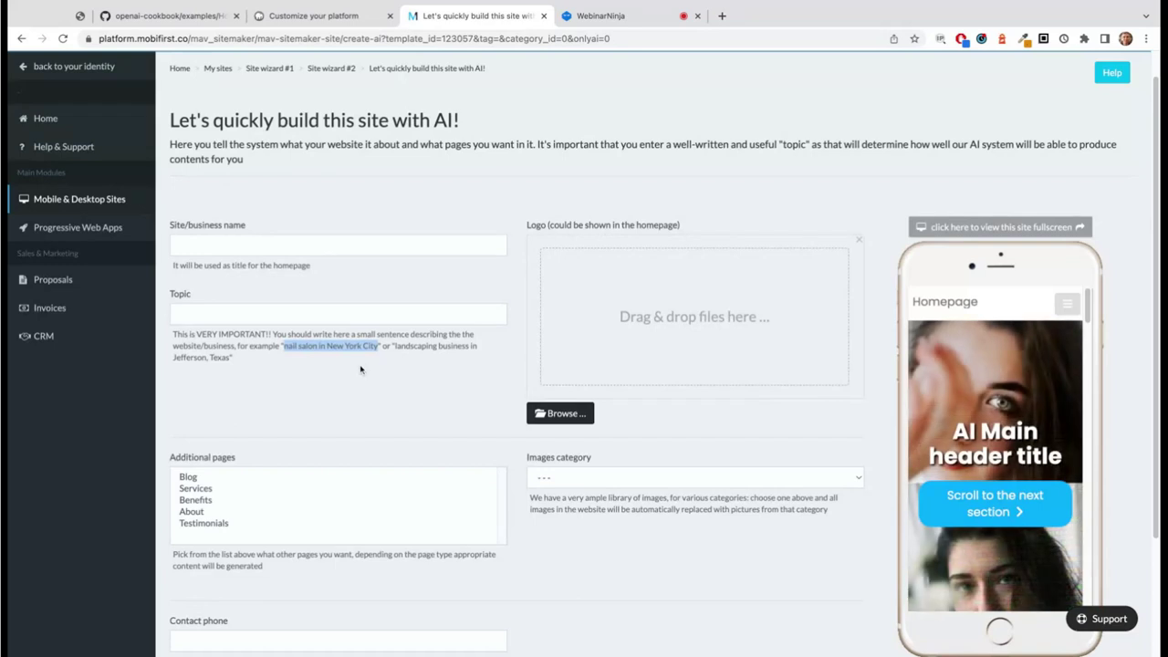
scroll(347, 374, down, 1)
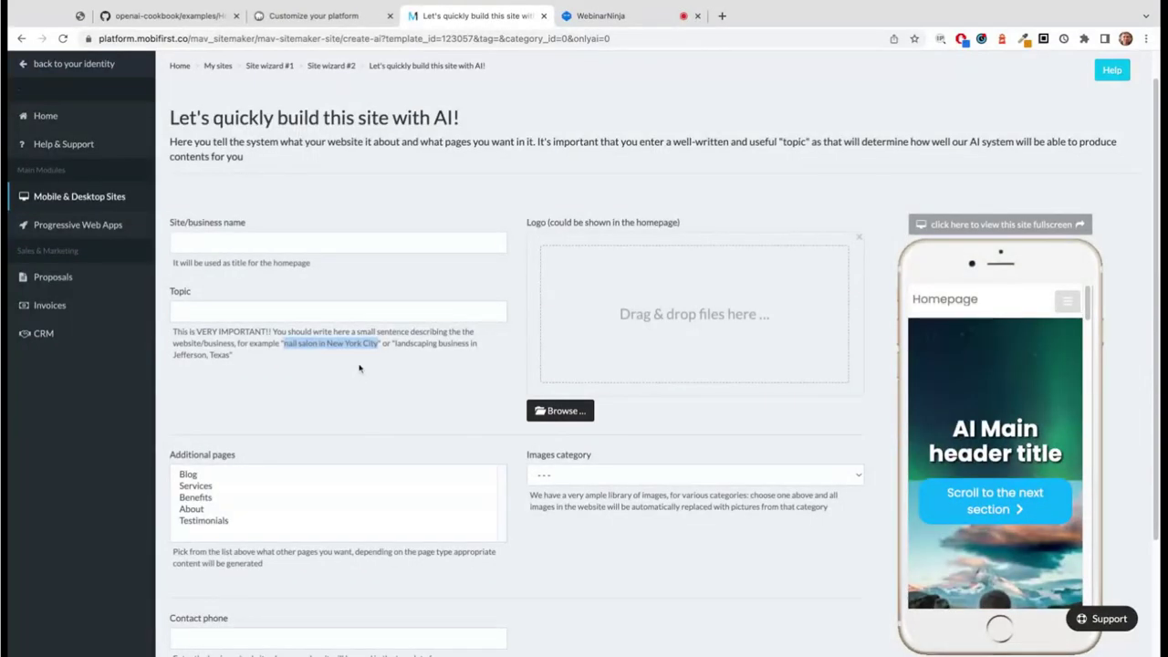
scroll(328, 361, down, 1)
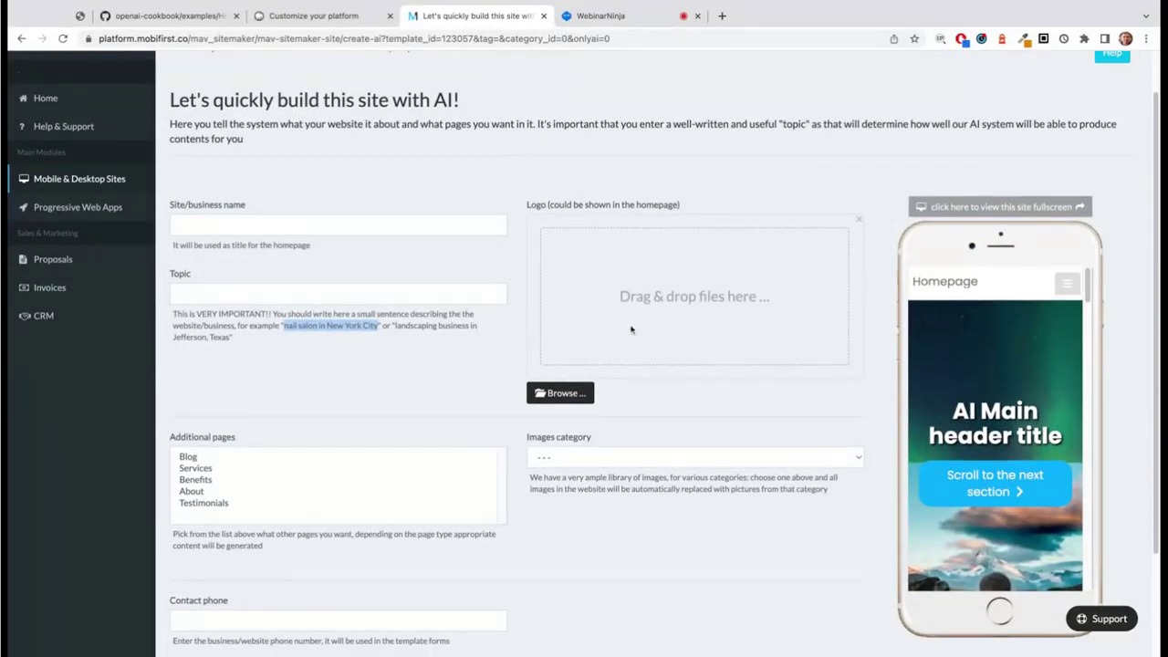
scroll(460, 356, down, 2)
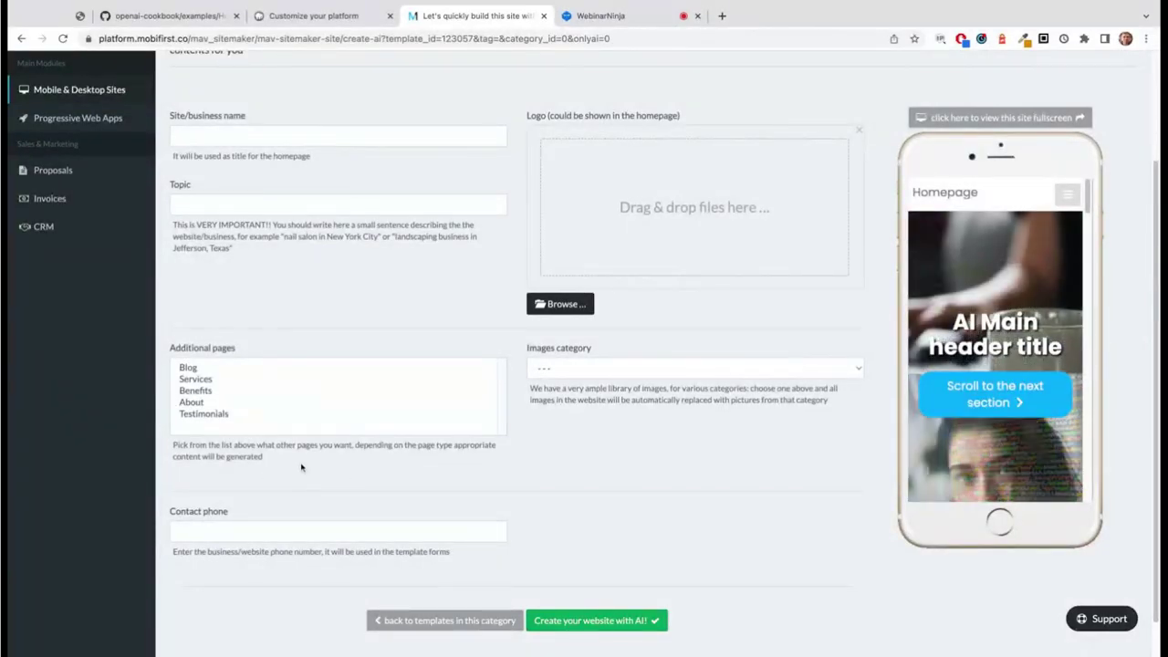
Leave the AI site form, go back to the list of sites and open the Nail Salon site for editing
click(477, 619)
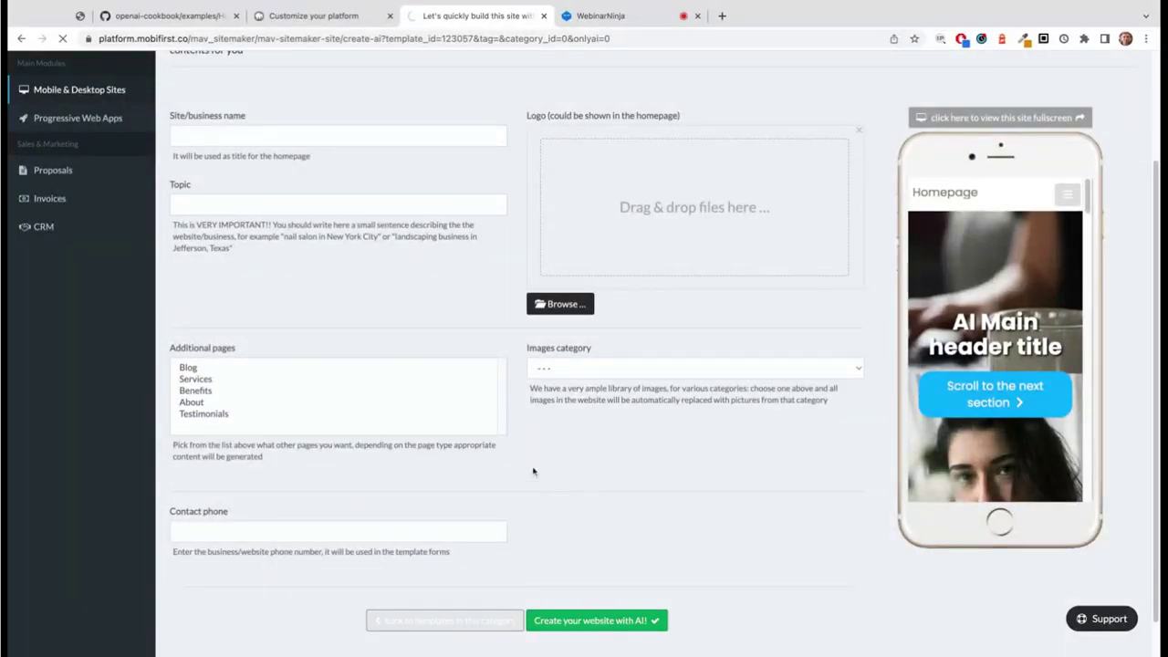
scroll(556, 483, down, 10)
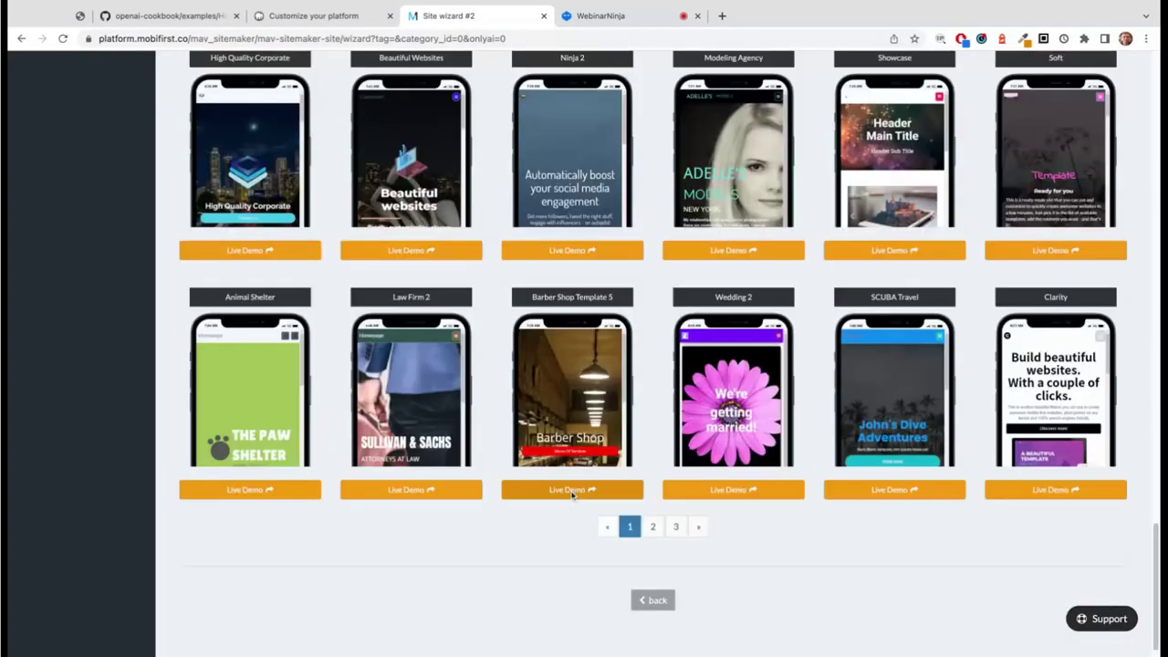
click(573, 490)
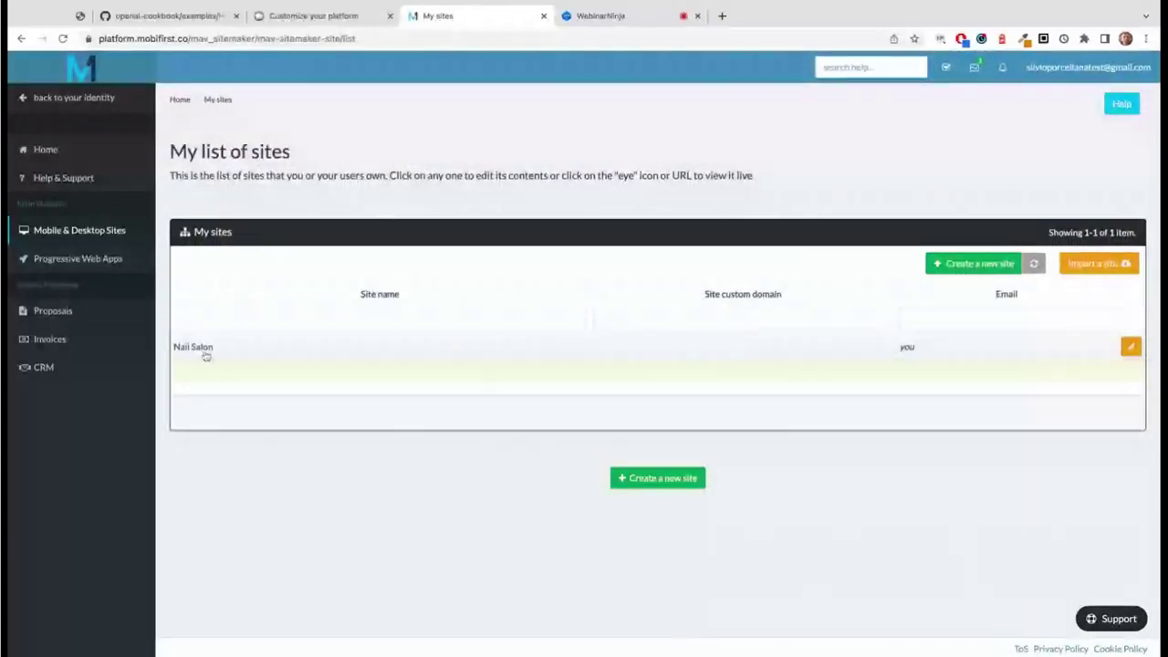
click(201, 351)
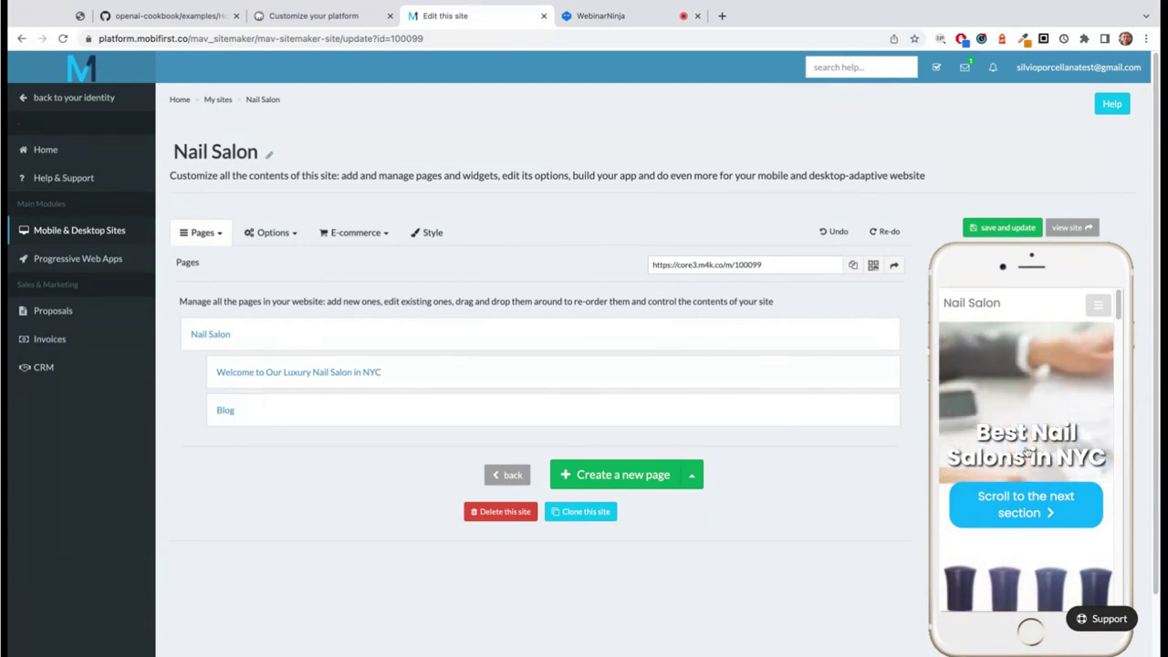
View the Nail Salon site live and look through its homepage headings, texts, images and contact form
click(1075, 228)
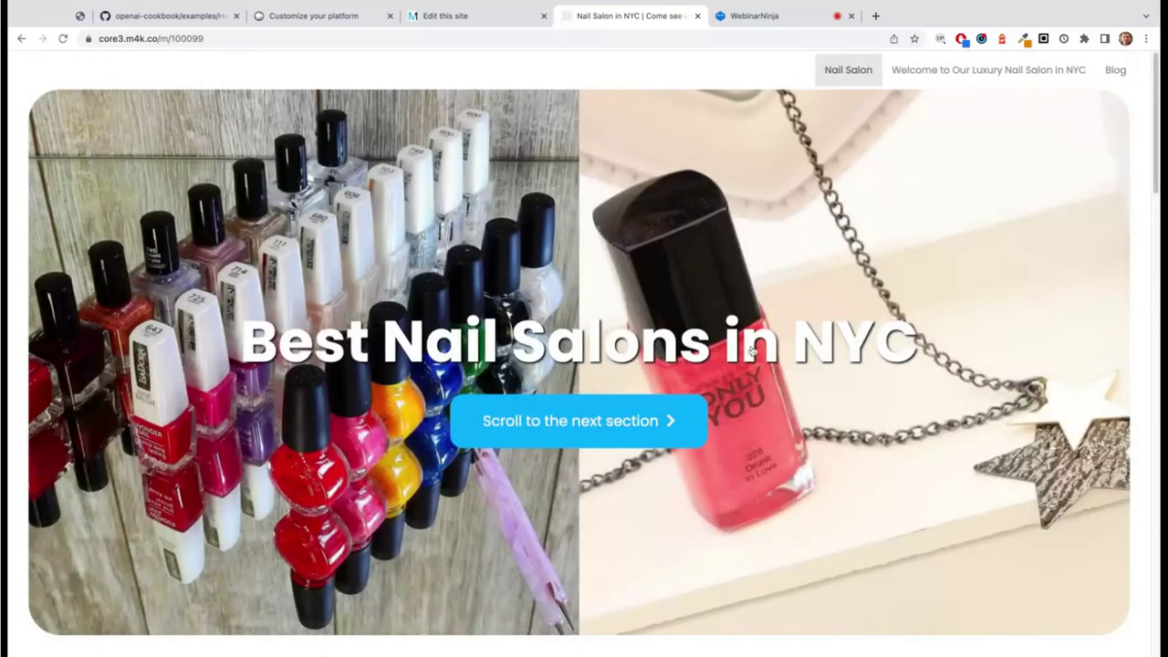
click(637, 406)
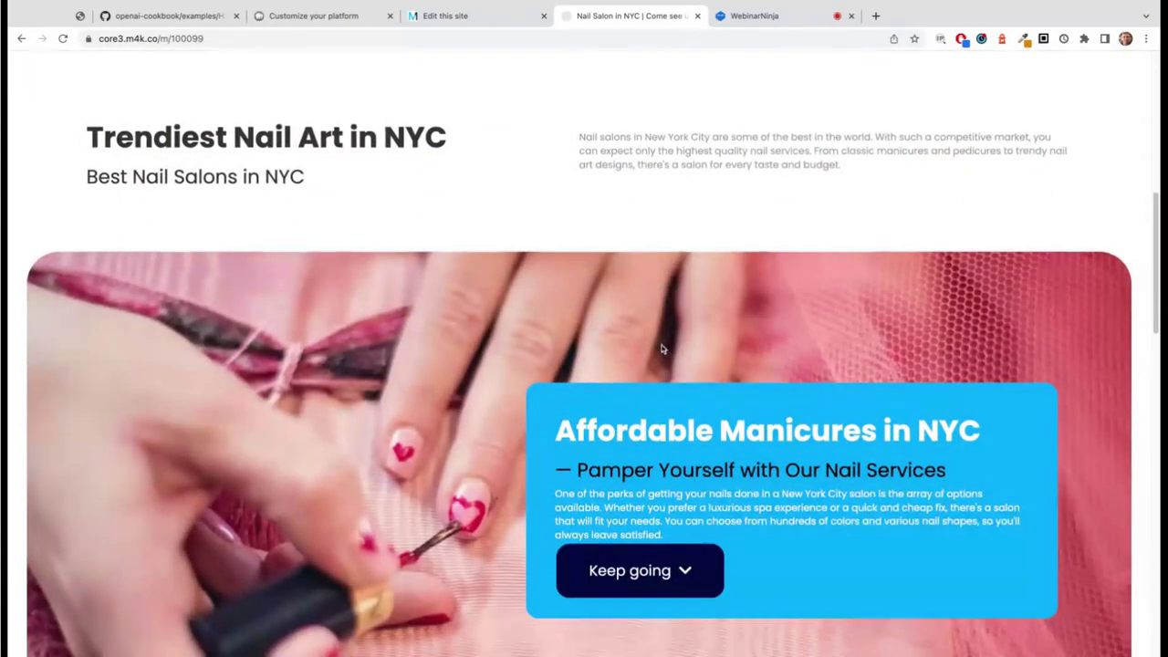
scroll(660, 345, down, 5)
scroll(660, 345, down, 2)
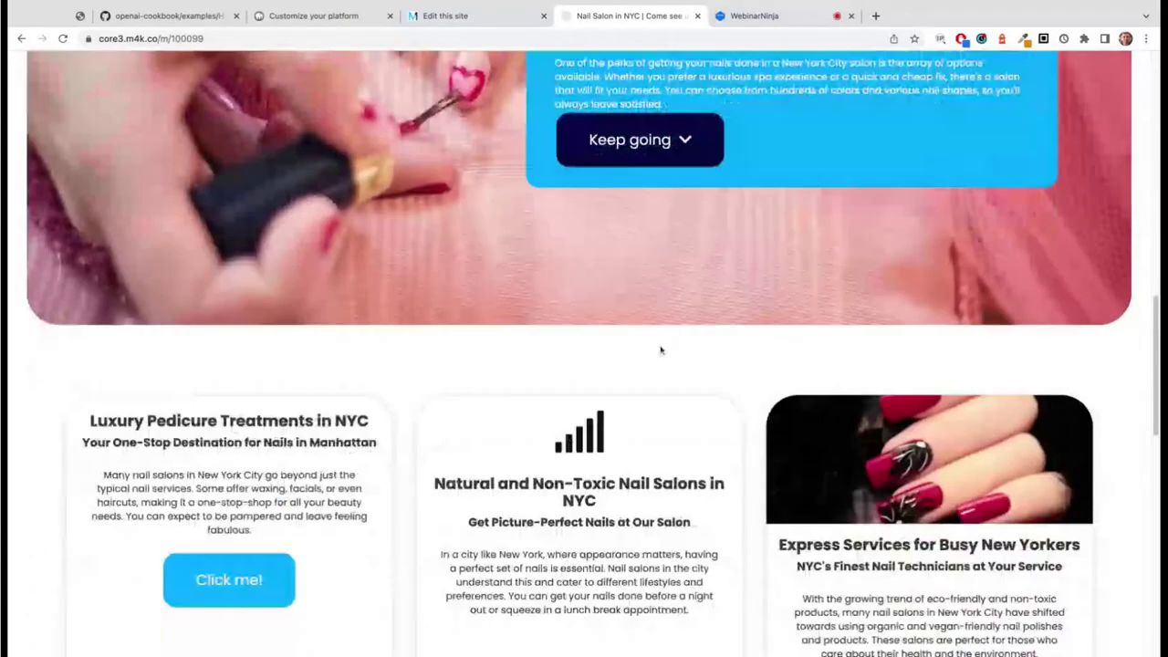
scroll(660, 349, down, 3)
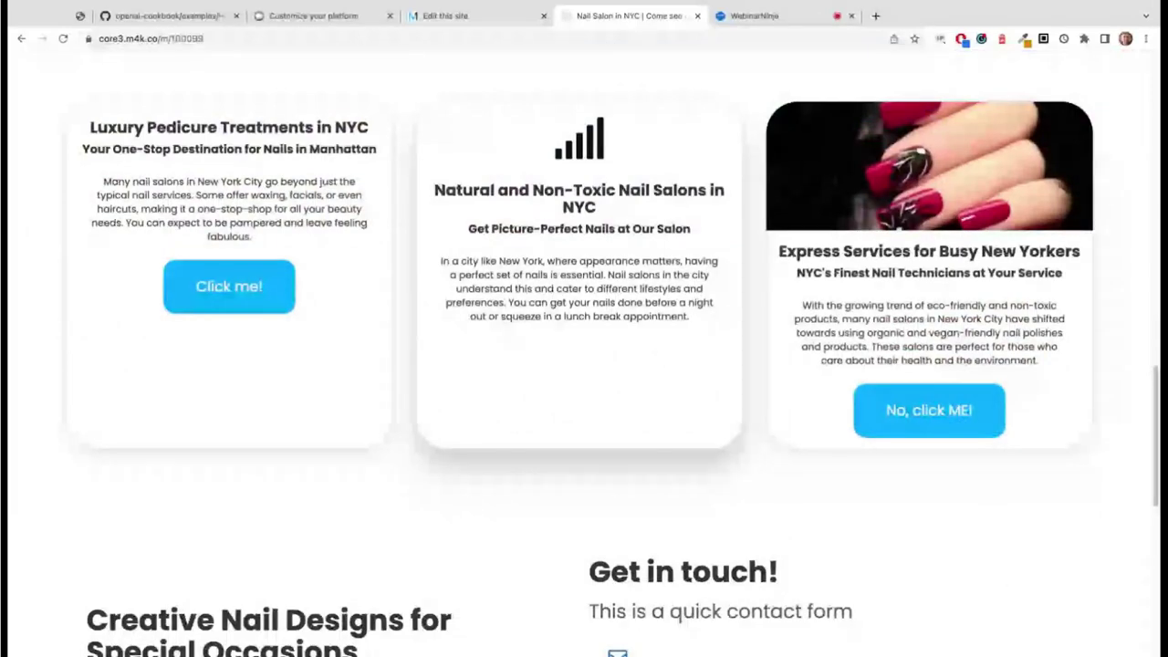
scroll(584, 352, down, 5)
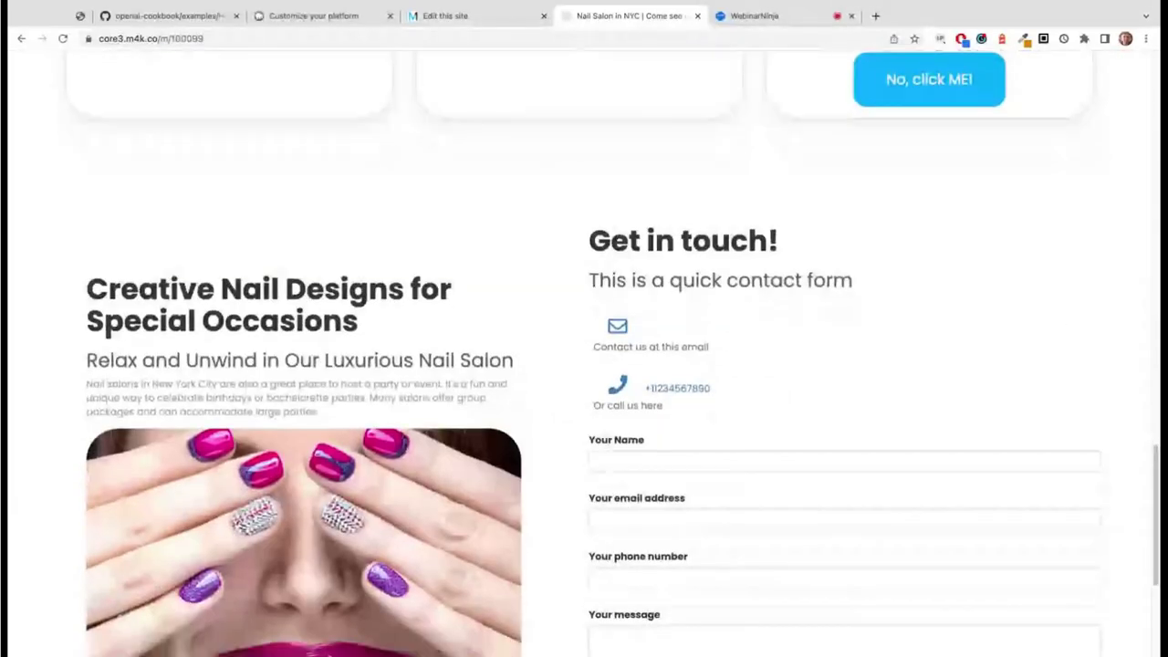
scroll(583, 353, down, 4)
scroll(584, 352, up, 10)
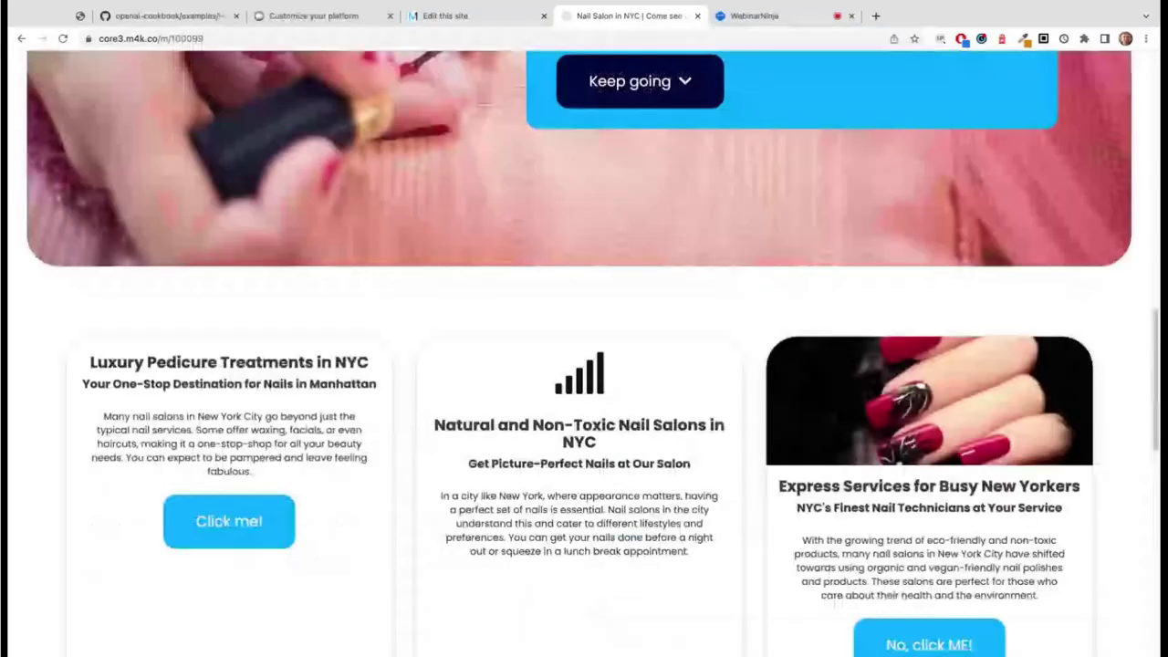
scroll(882, 104, up, 10)
Open the live site's "Welcome to Our Luxury Nail Salon in NYC" page and look through its content
click(989, 70)
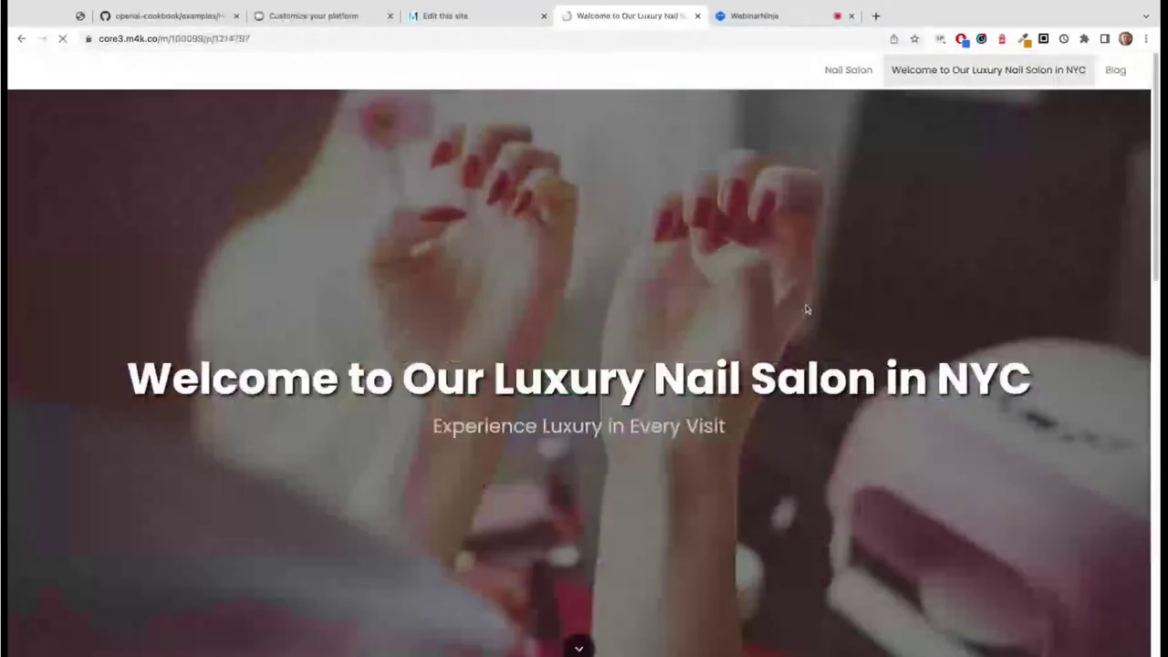
click(579, 611)
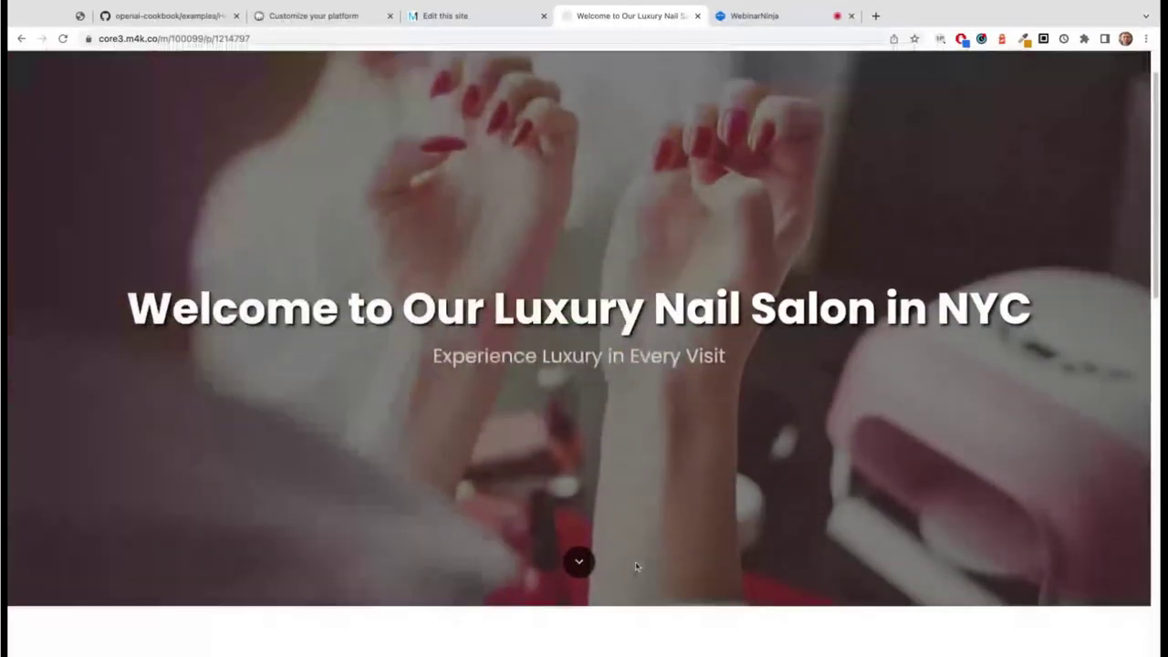
scroll(653, 485, down, 5)
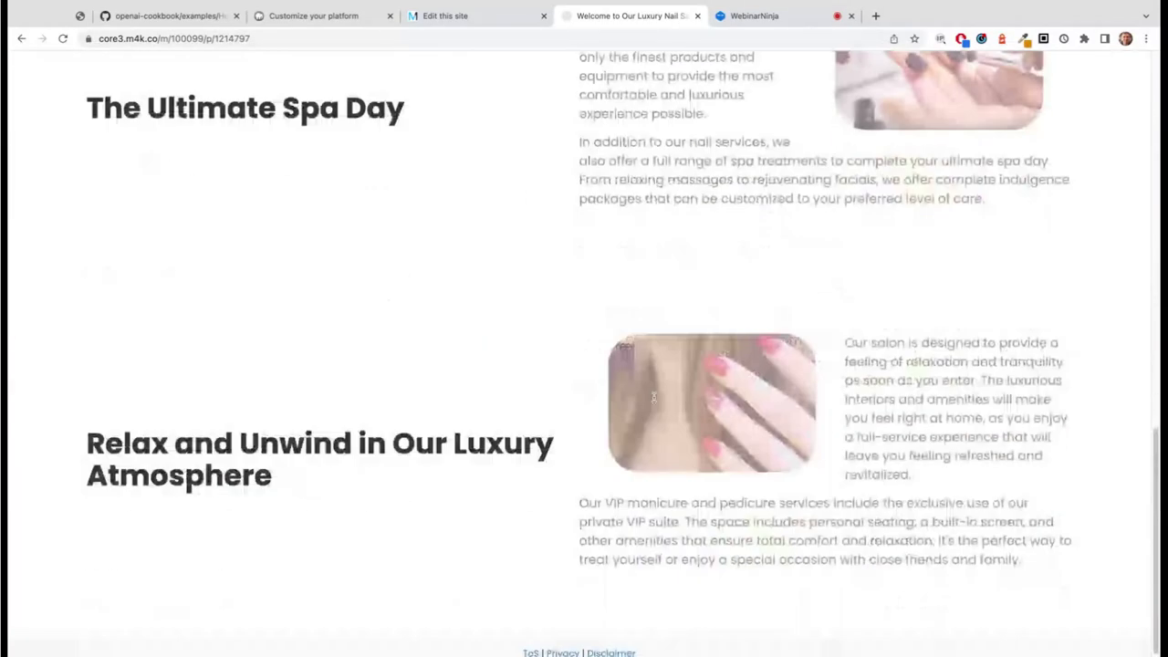
scroll(654, 397, up, 10)
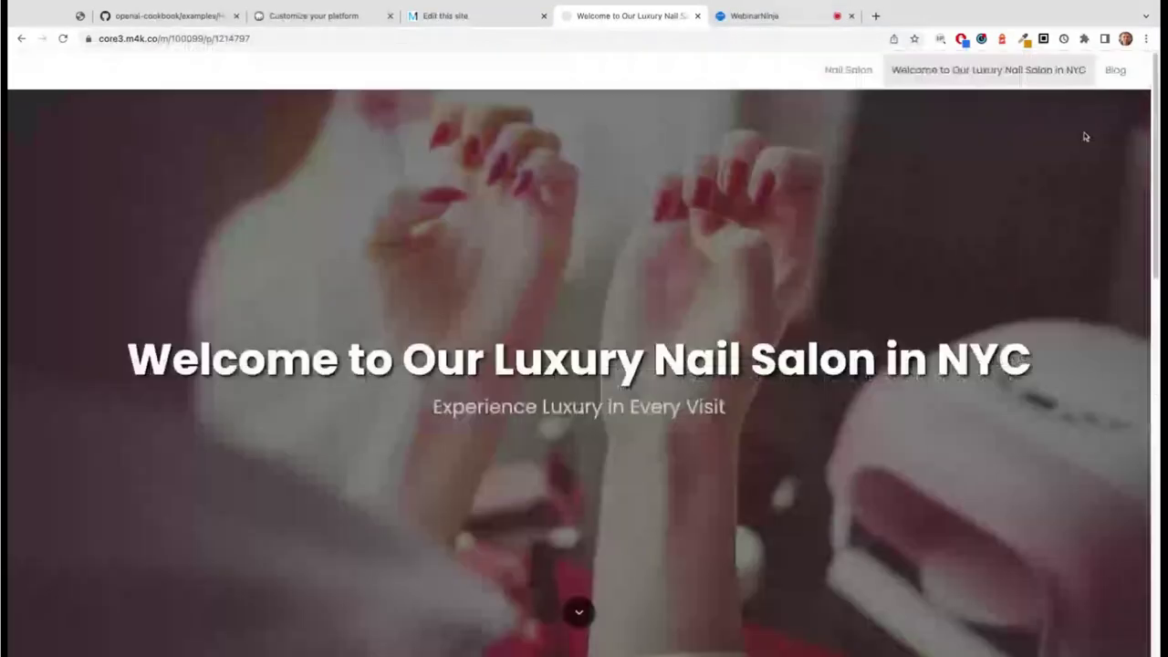
View the blog post "Unwind and Relax with a Spa Pedicure in NYC" and close the live site
click(1117, 70)
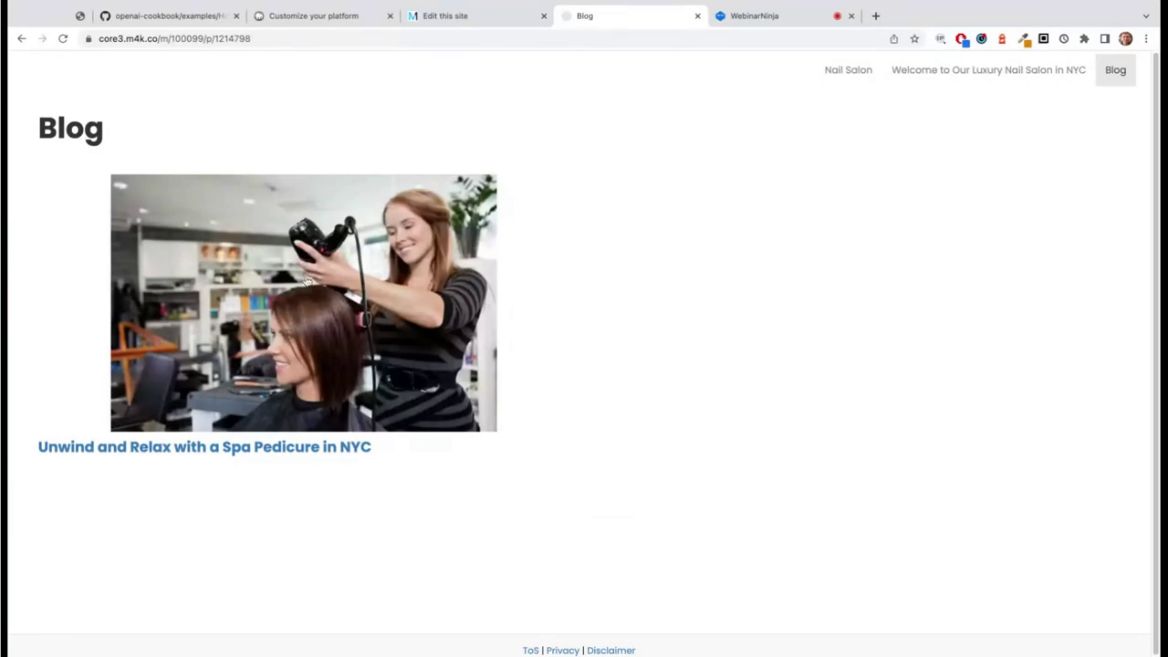
click(307, 281)
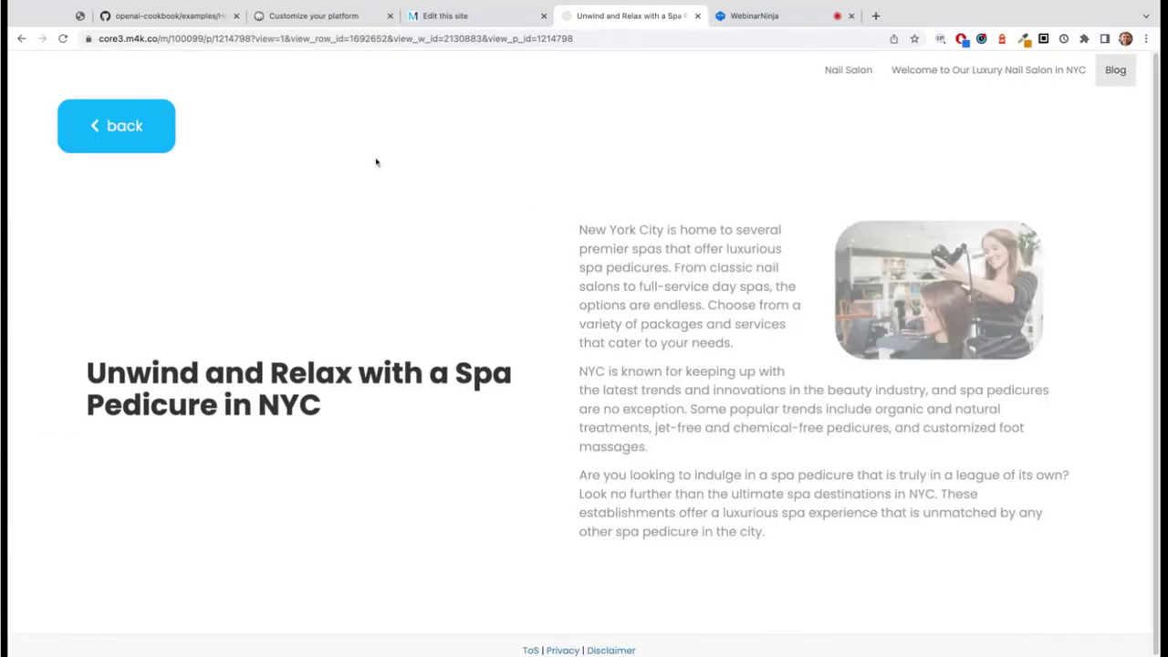
click(119, 126)
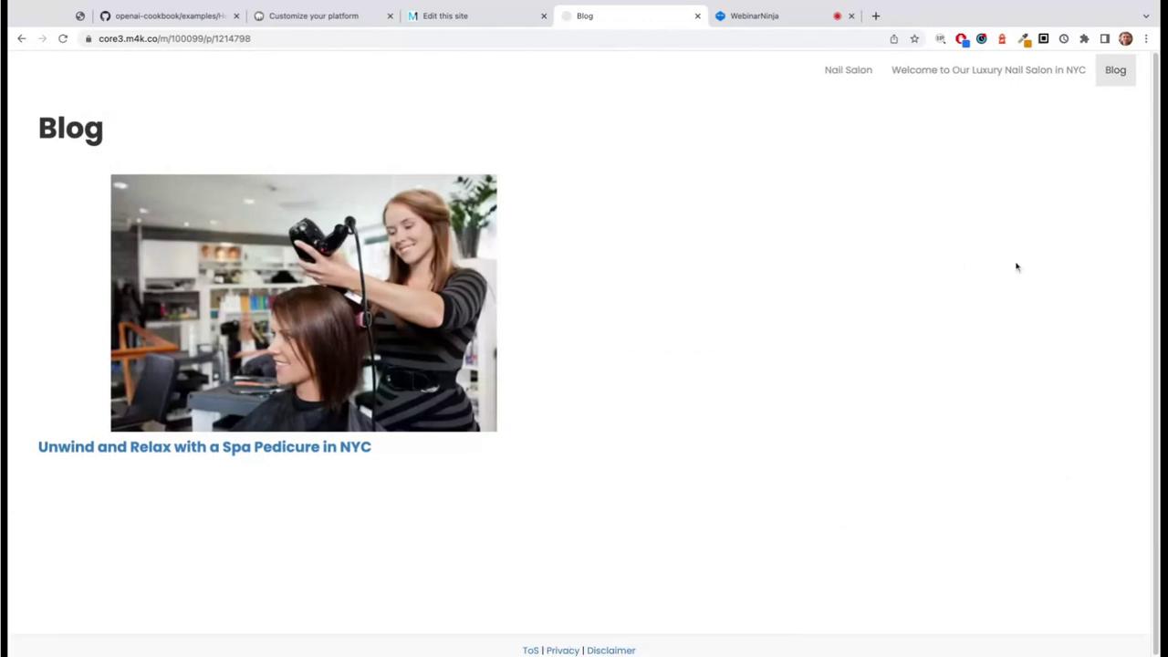
click(697, 15)
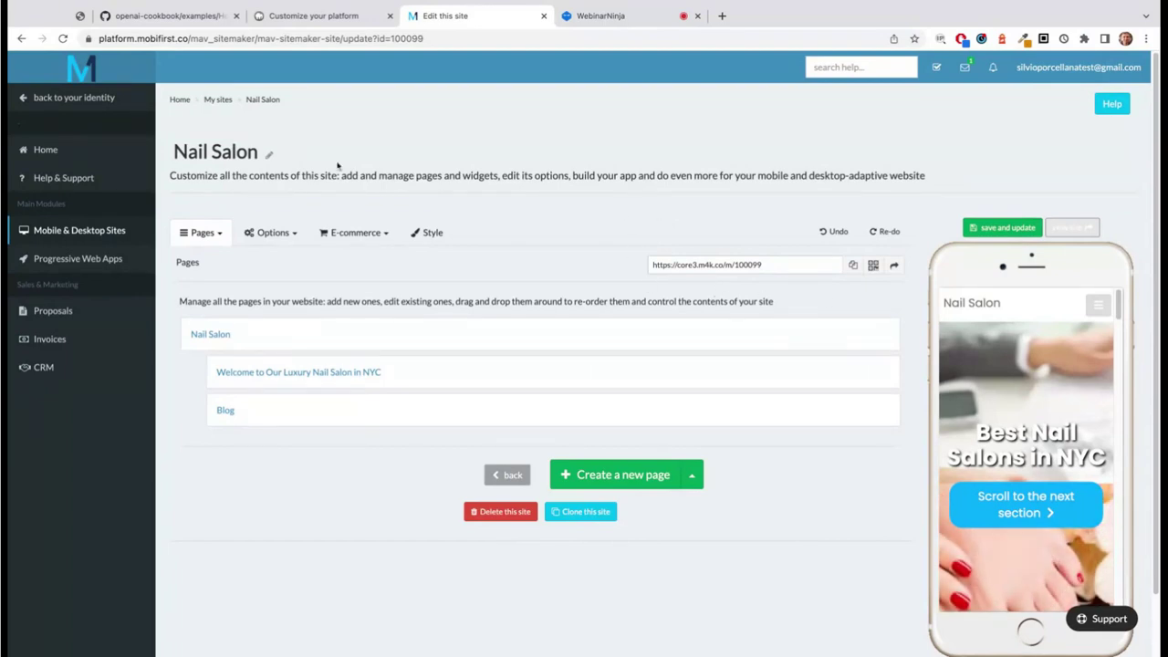
Select the Nail Salon site's full public URL in the site editor
triple_click(651, 265)
click(609, 254)
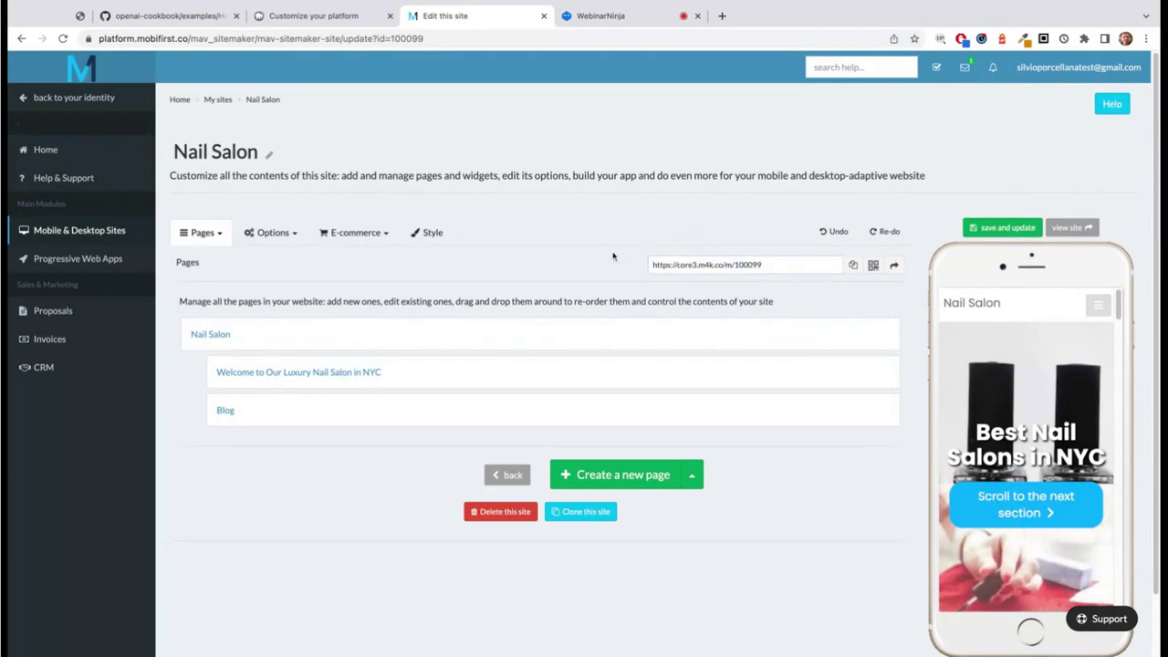
double_click(680, 264)
click(775, 277)
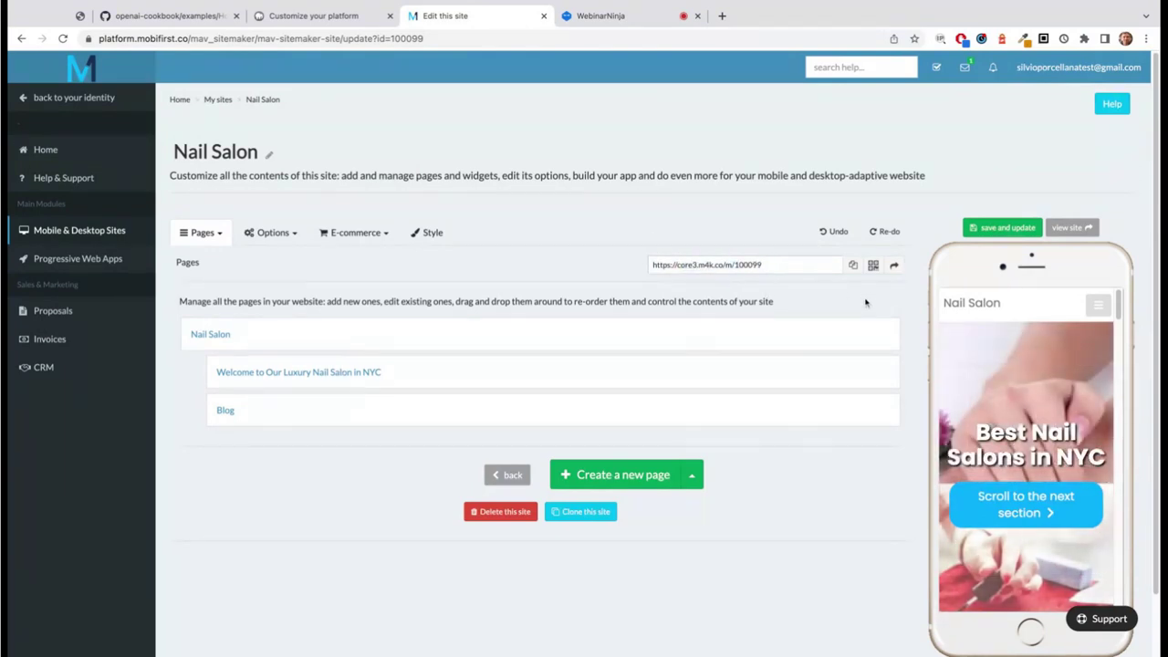
triple_click(788, 266)
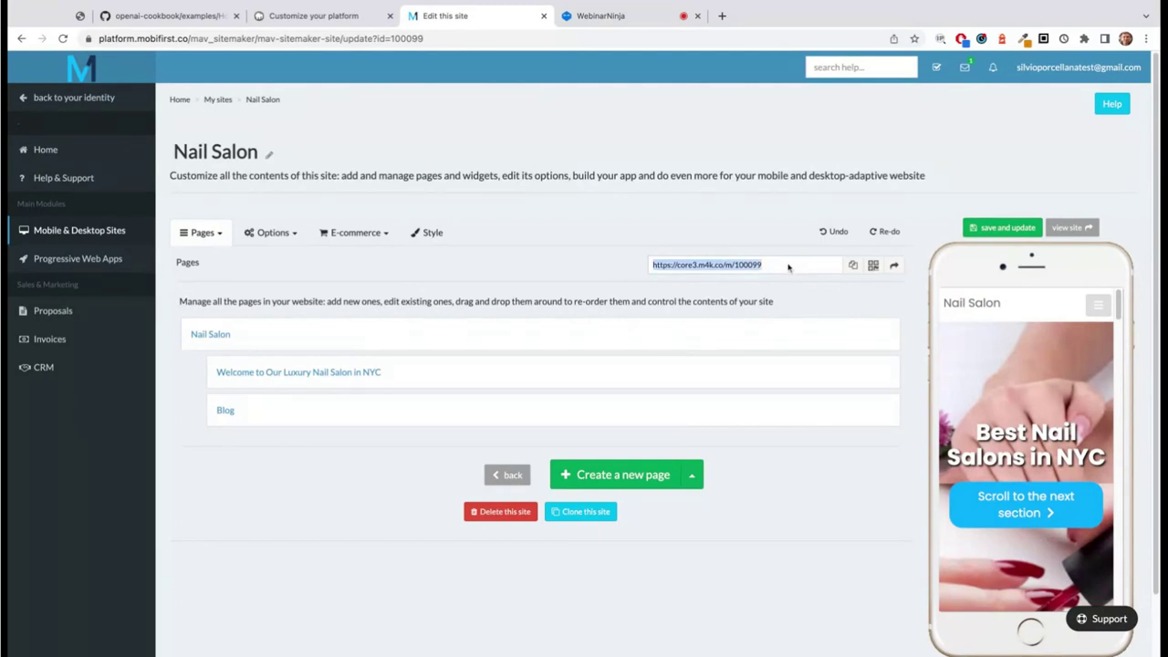
Copy the Nail Salon site's public URL and check that address in a separate browser tab
click(674, 211)
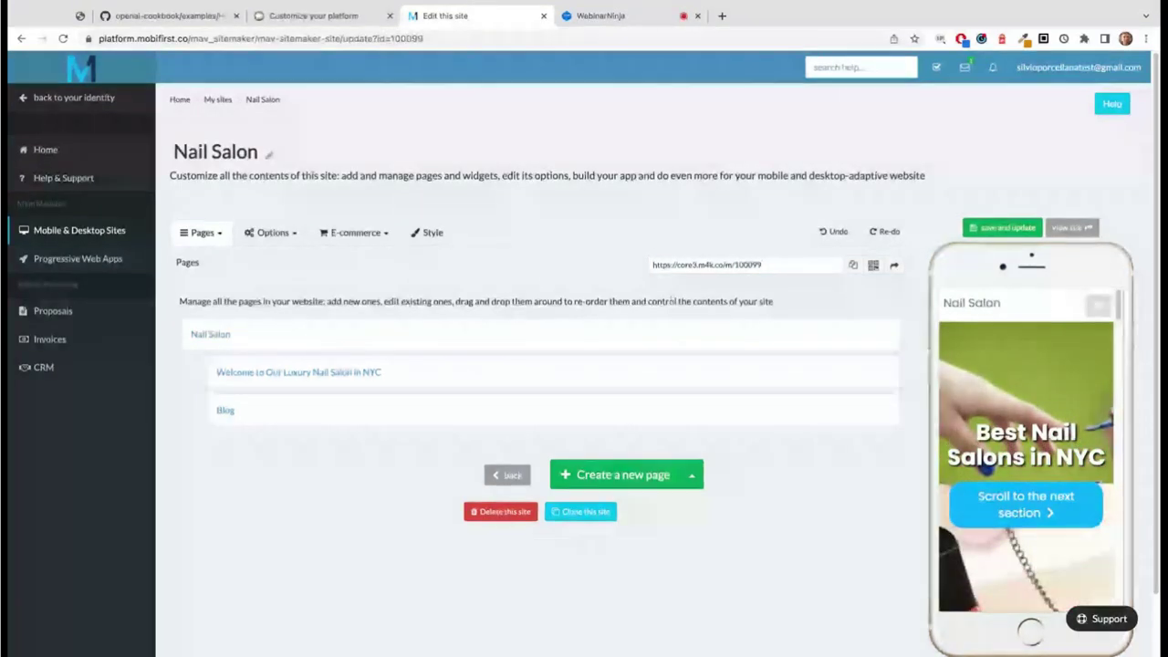
click(852, 265)
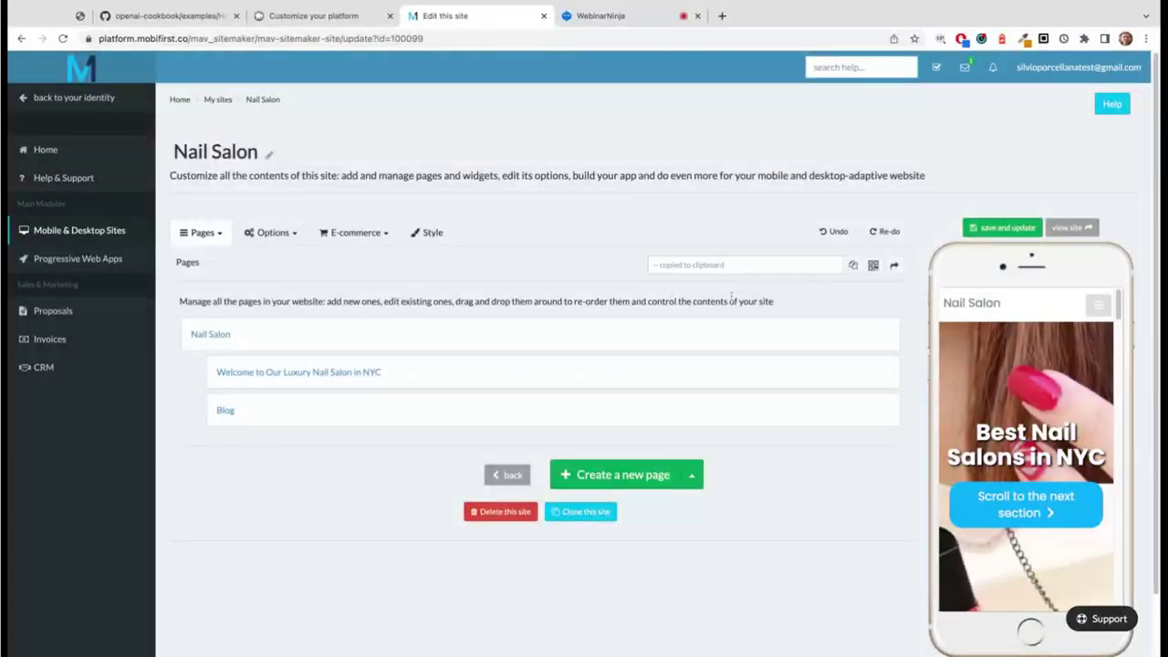
click(721, 16)
key(ctrl+v)
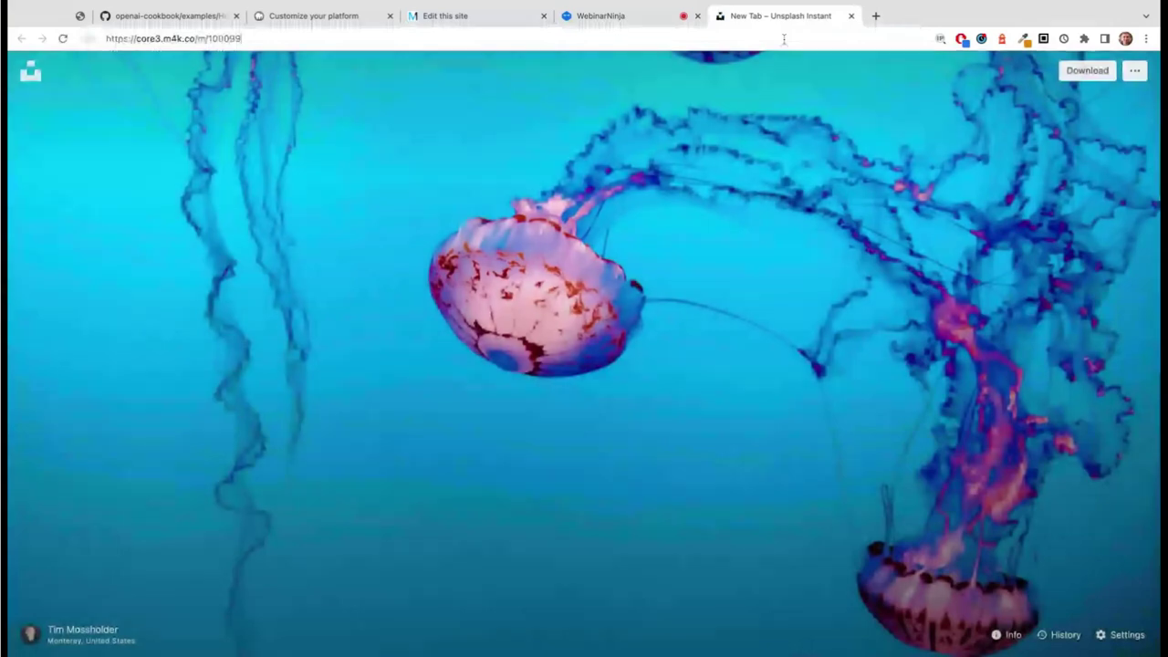
key(Return)
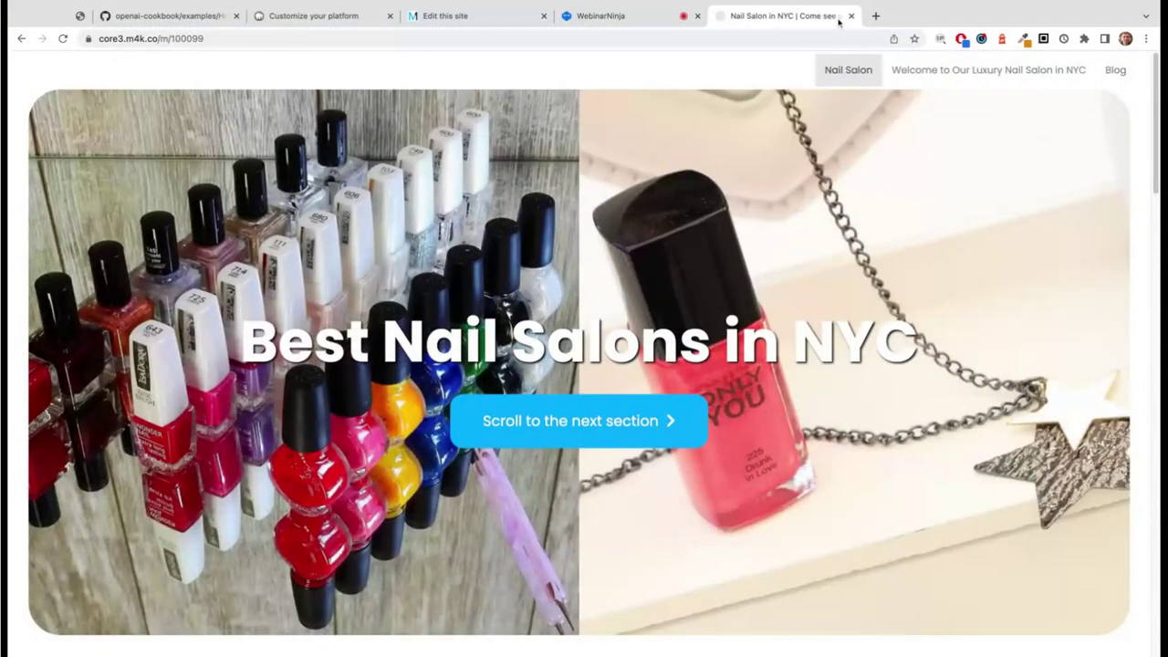
click(850, 16)
View the QR code for the site's public URL and briefly open the live site from the editor
click(873, 265)
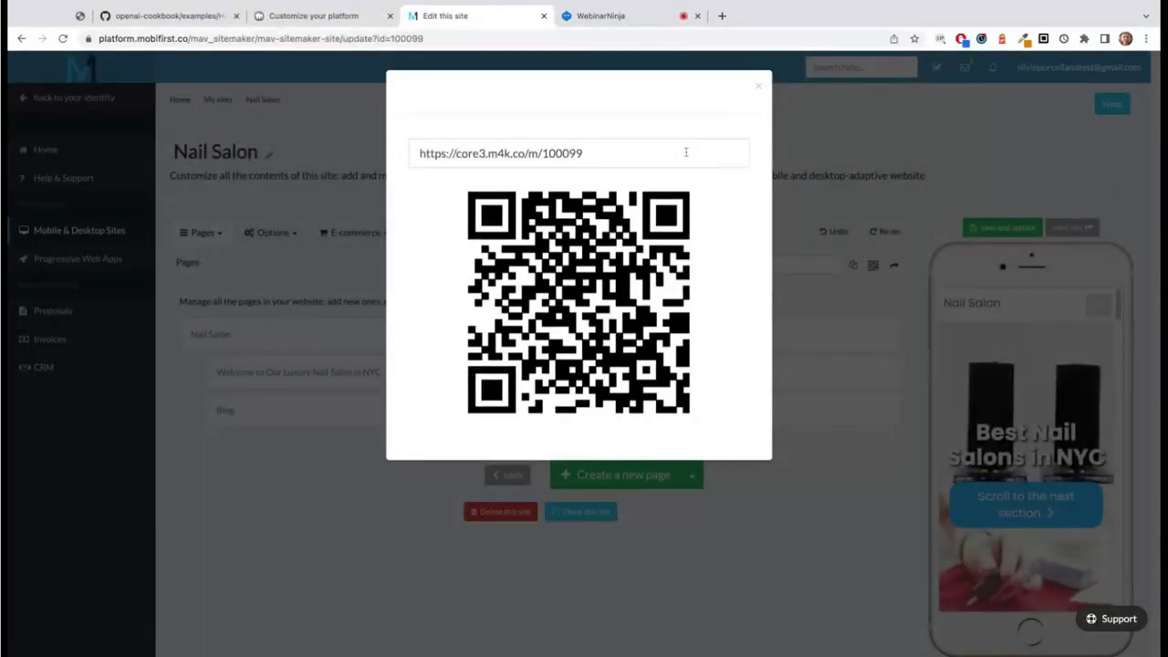
click(758, 88)
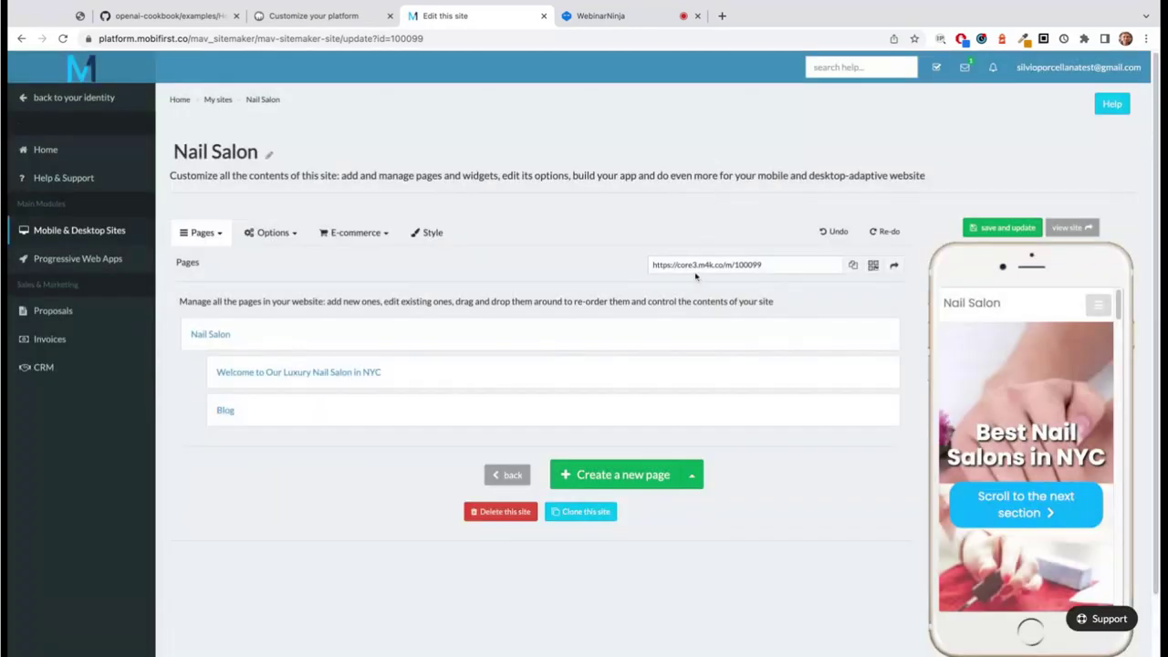
click(893, 265)
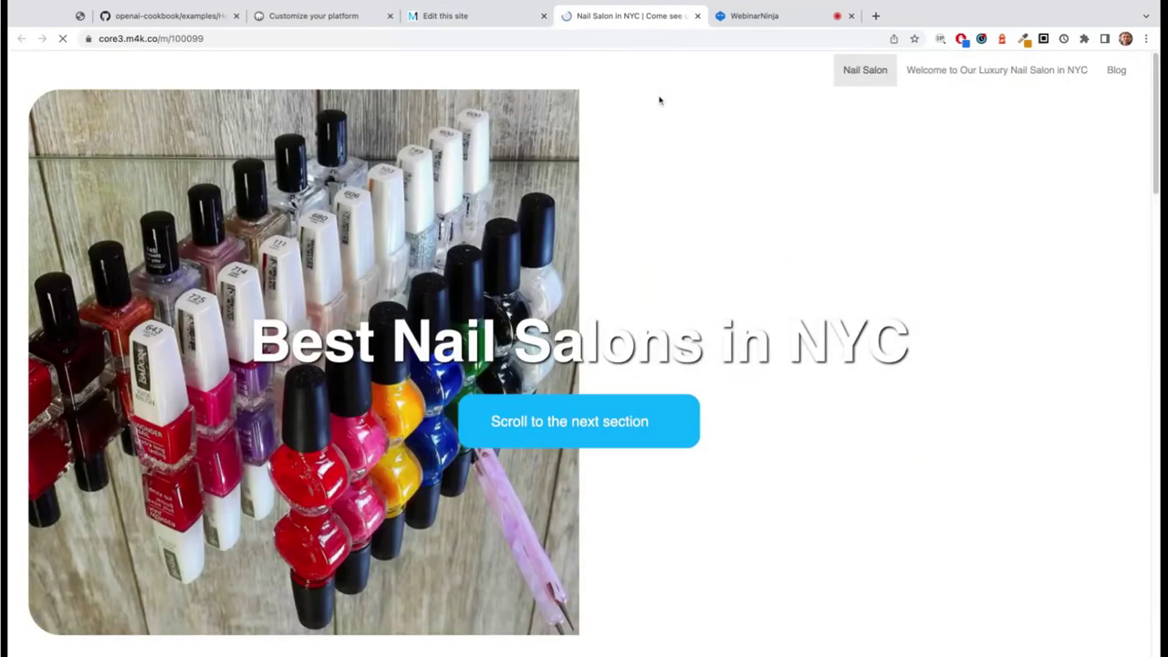
key(super+w)
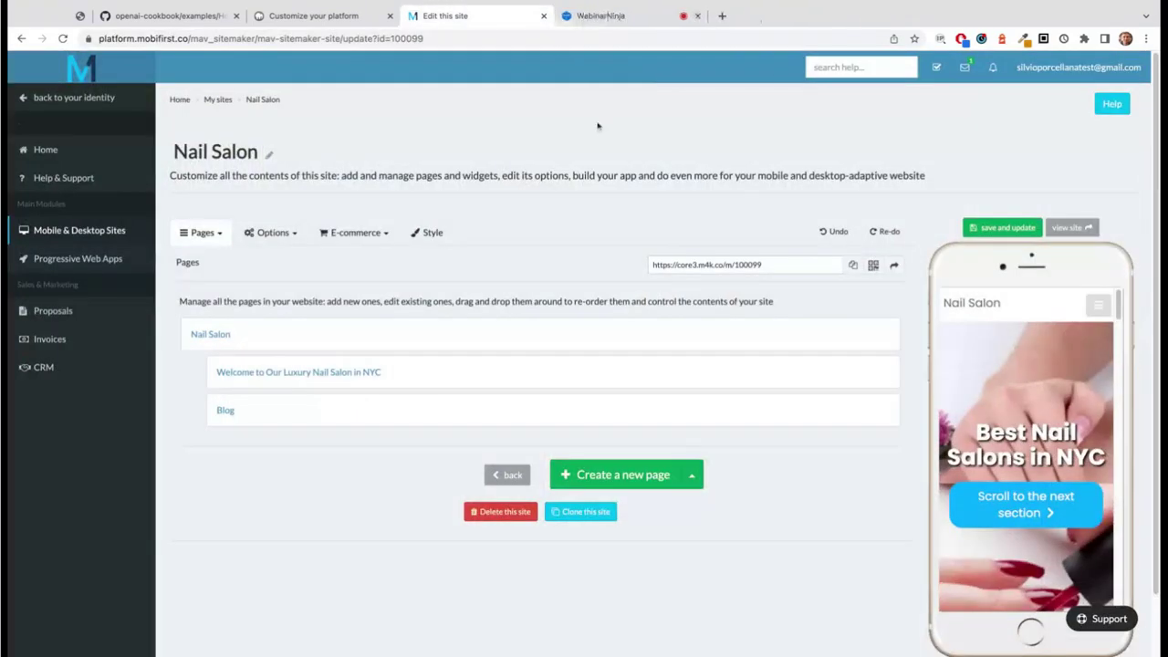
Open the site's multi-device preview and view its shareable preview and website links
click(1075, 228)
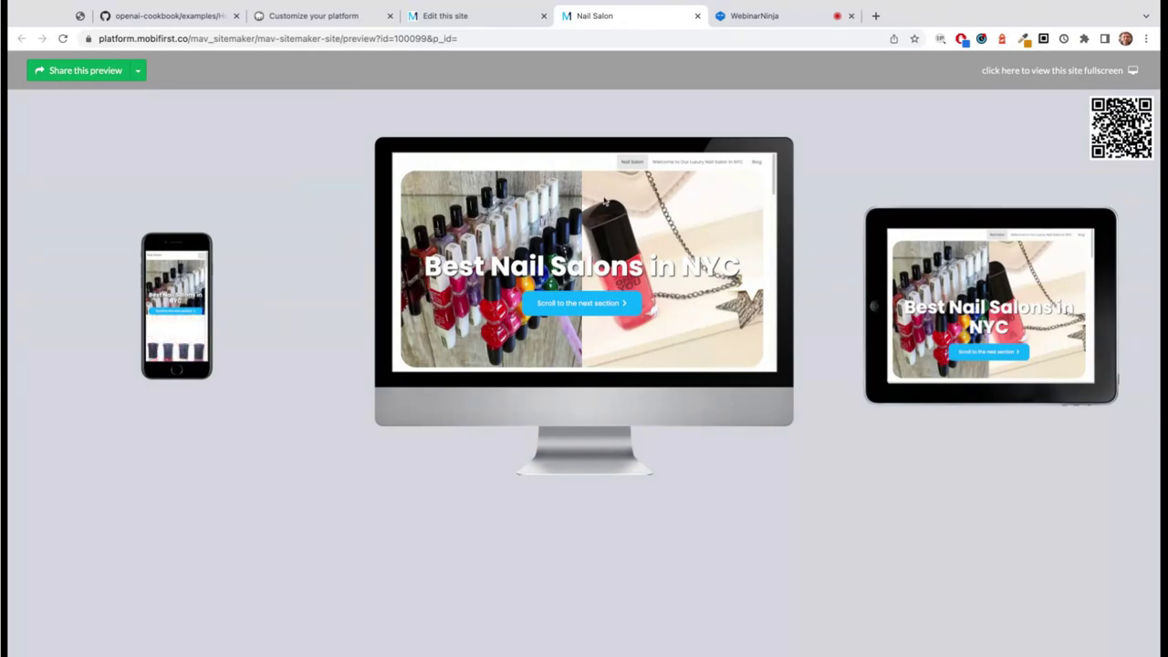
click(138, 76)
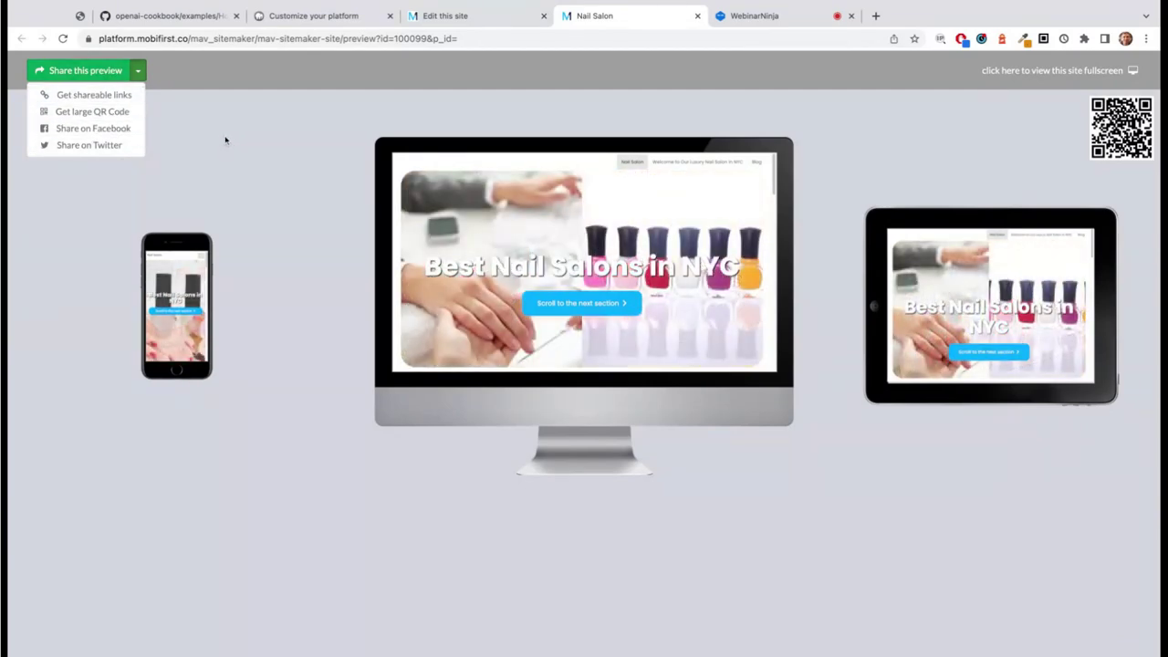
click(113, 97)
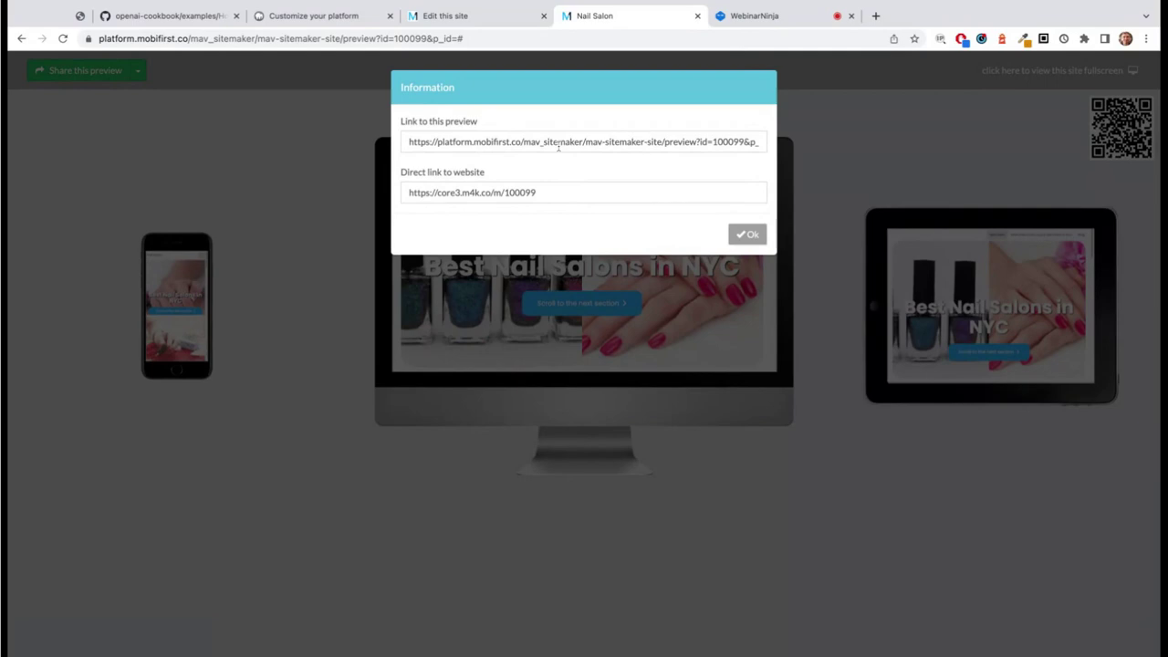
click(745, 234)
View the preview's large QR code and close the preview
click(111, 73)
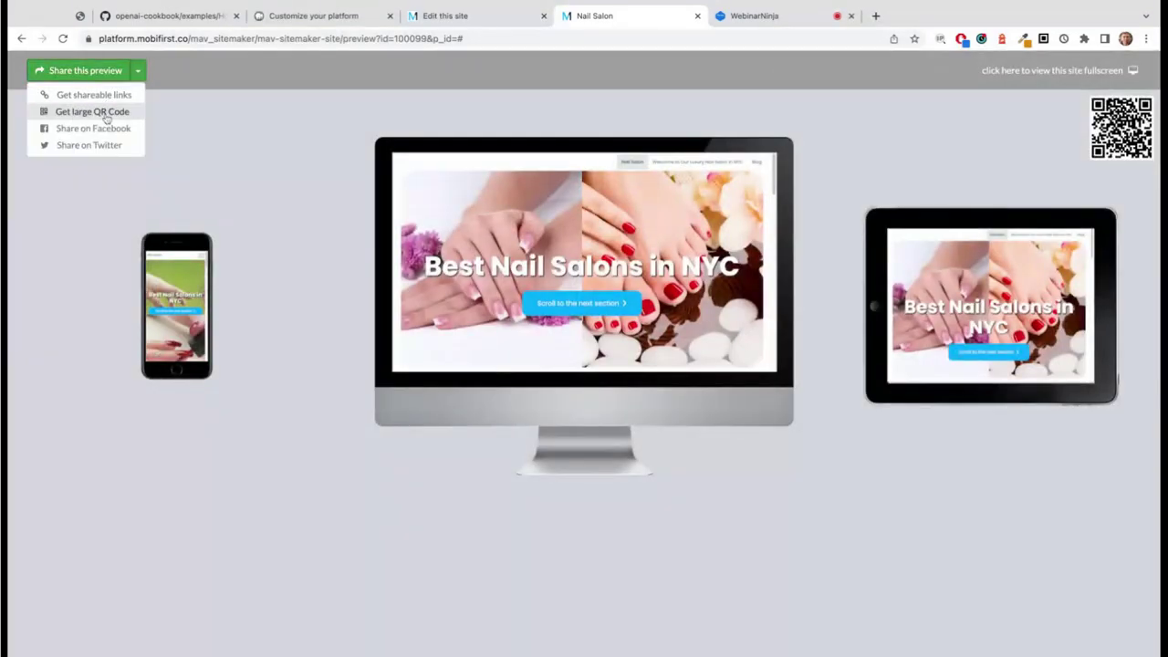
click(111, 113)
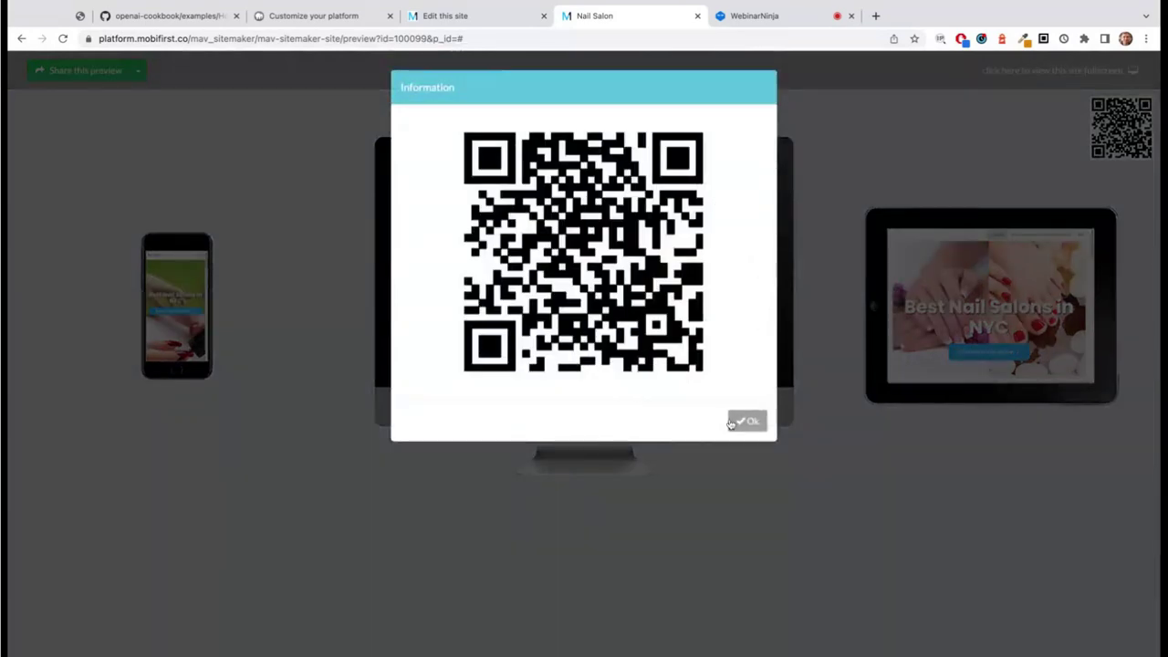
click(741, 420)
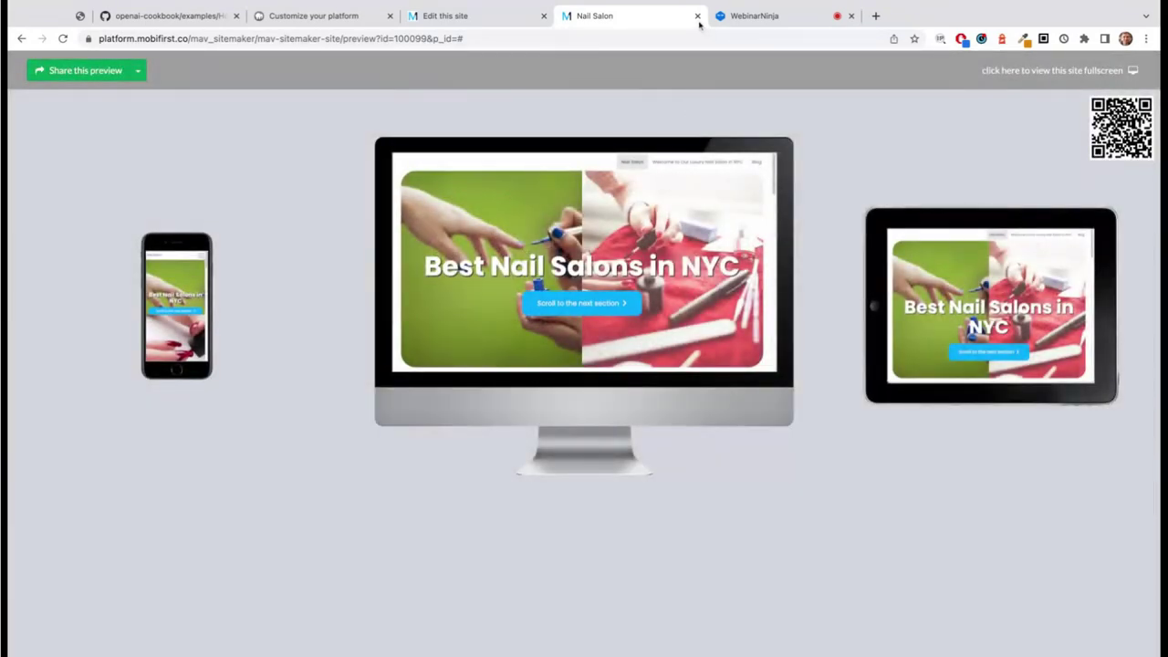
click(697, 15)
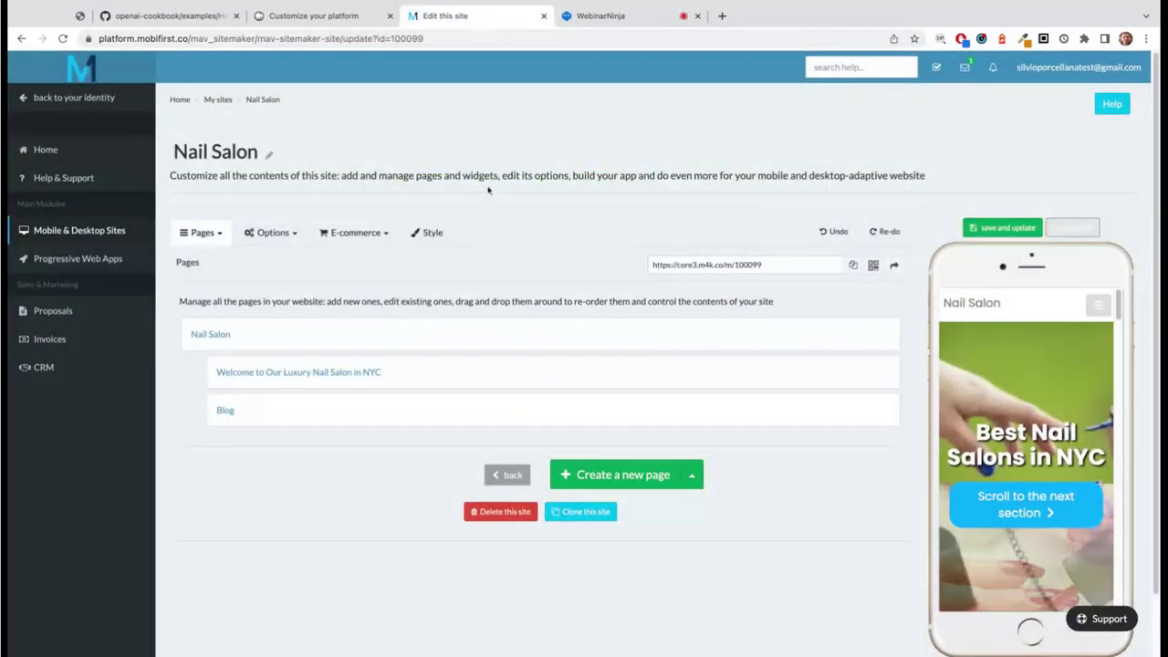
Nest the Blog page under the "Welcome to Our Luxury Nail Salon in NYC" page in the page tree
click(202, 233)
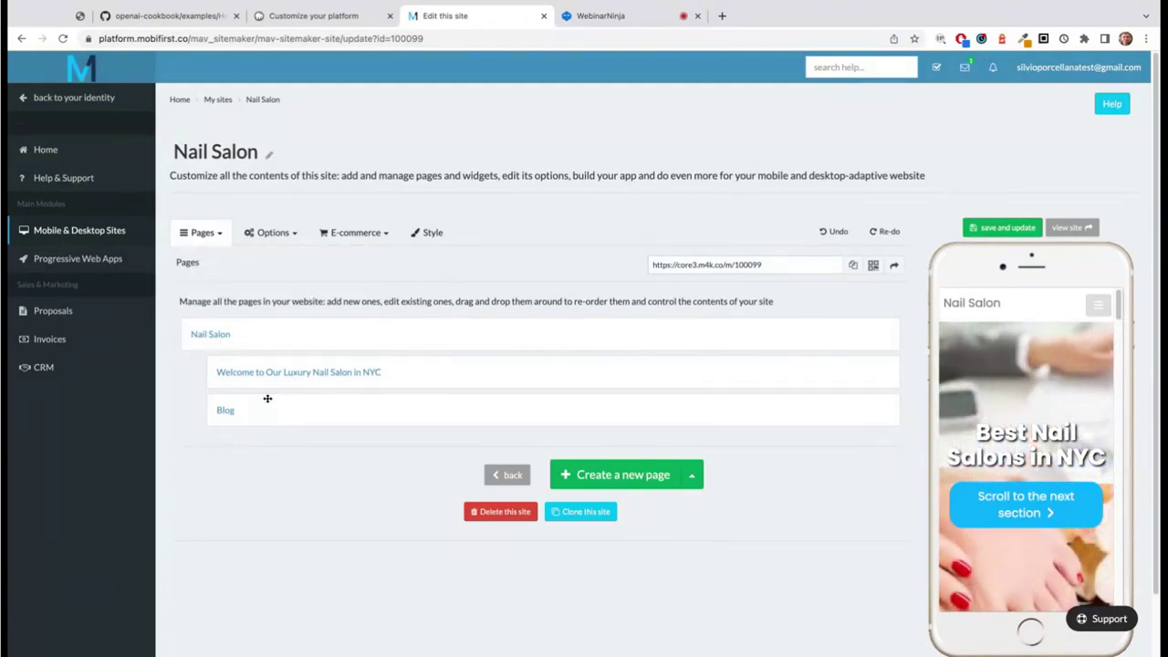
drag(267, 398, 420, 441)
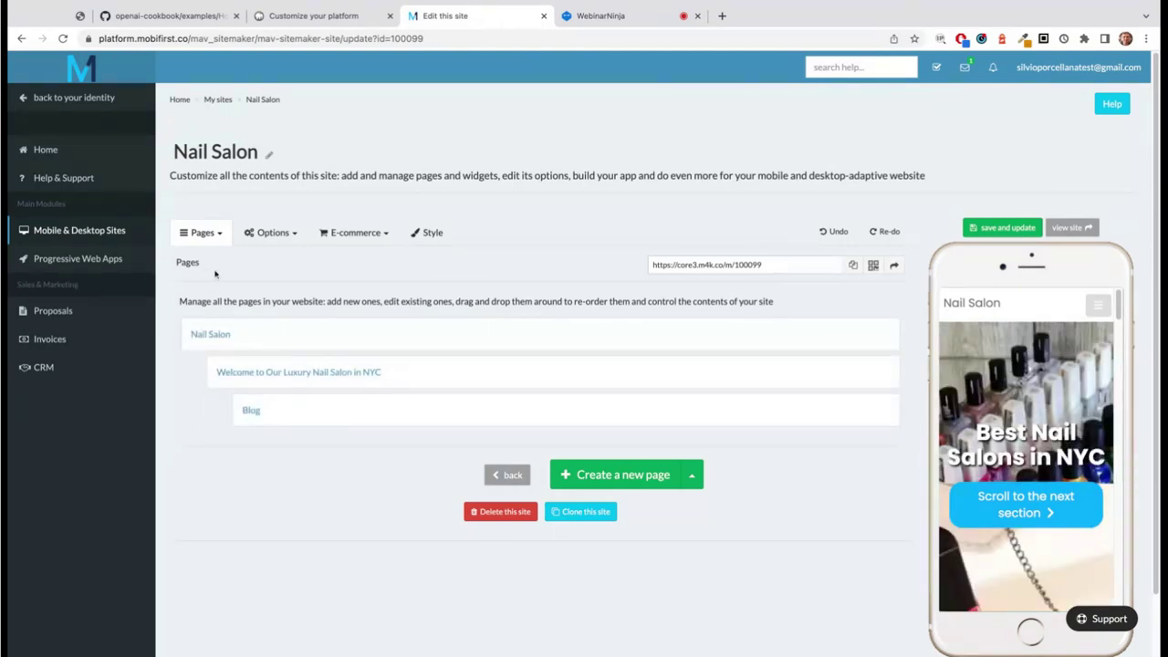
click(218, 239)
click(212, 235)
click(310, 287)
Open the live site and expand the "Welcome to Our Luxury Nail Salon in NYC" menu entry to examine its submenu
click(1070, 227)
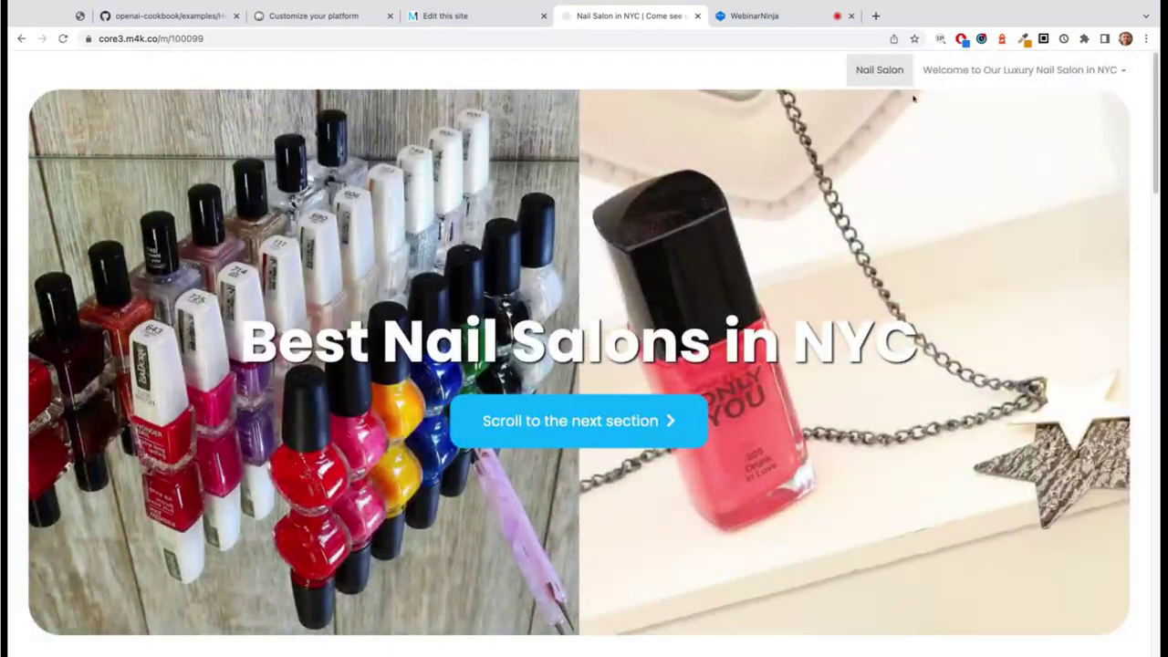
click(1036, 73)
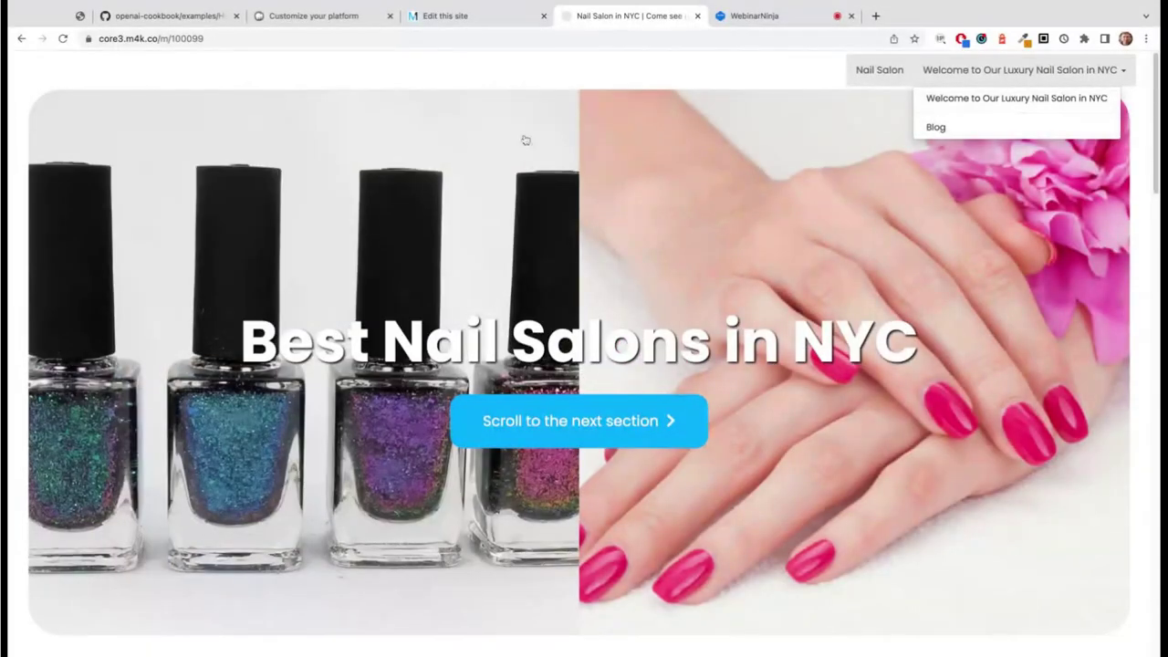
click(524, 20)
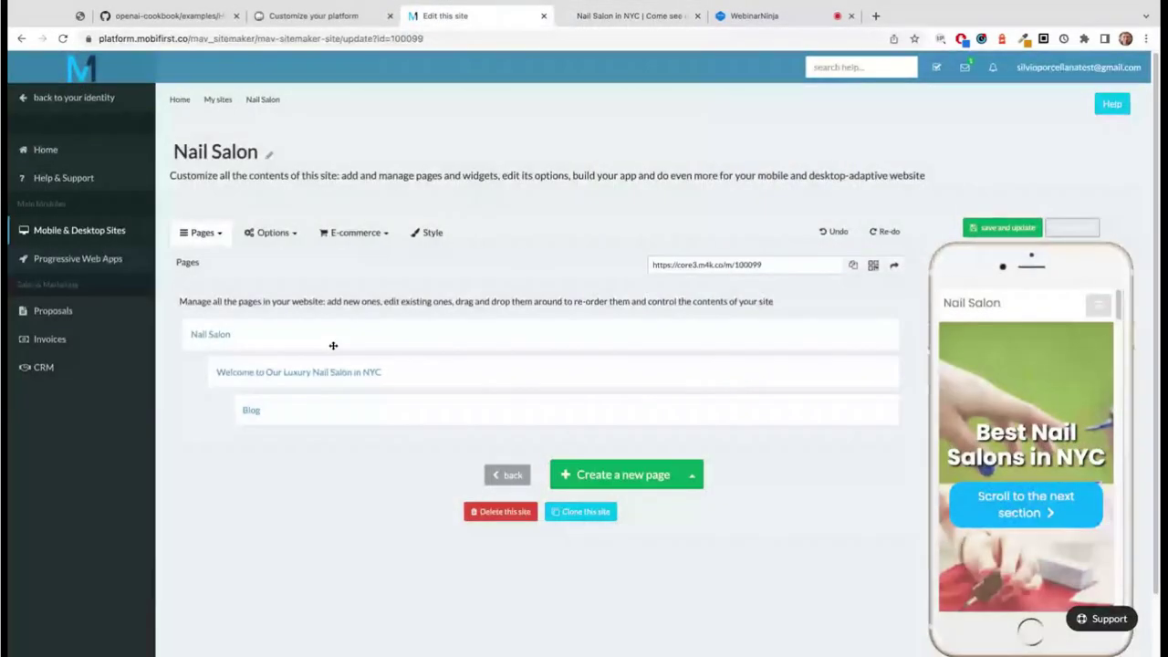
Open the Welcome page in the phone preview and examine its menu with the nested Blog entry
click(1097, 308)
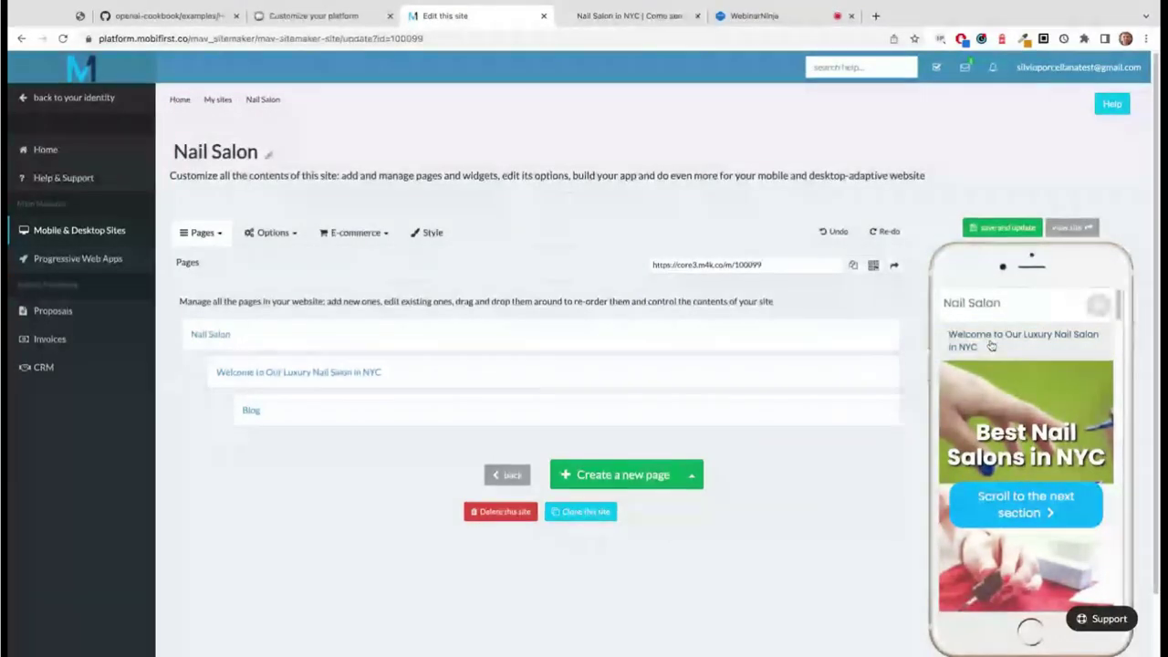
click(1068, 339)
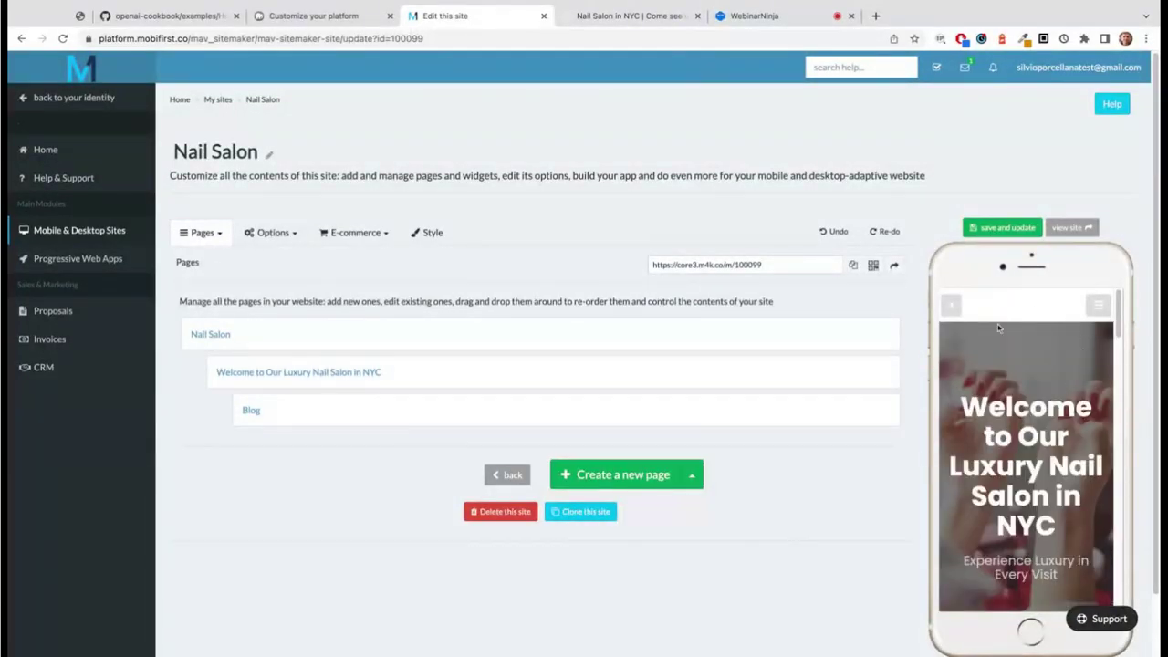
click(1096, 308)
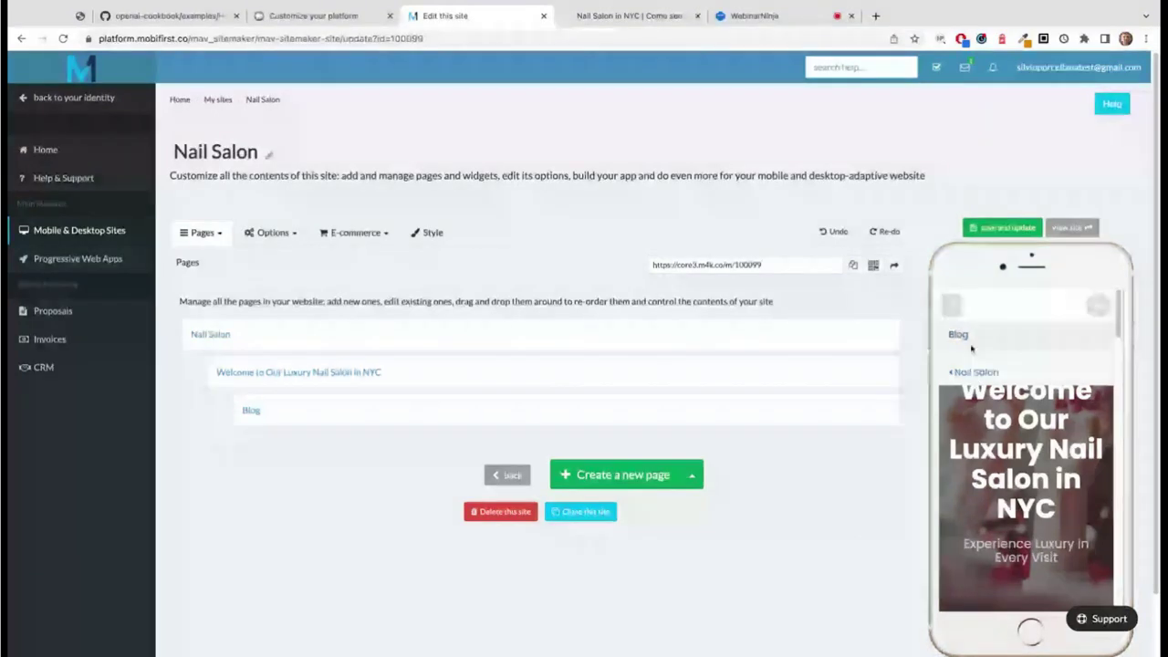
click(971, 340)
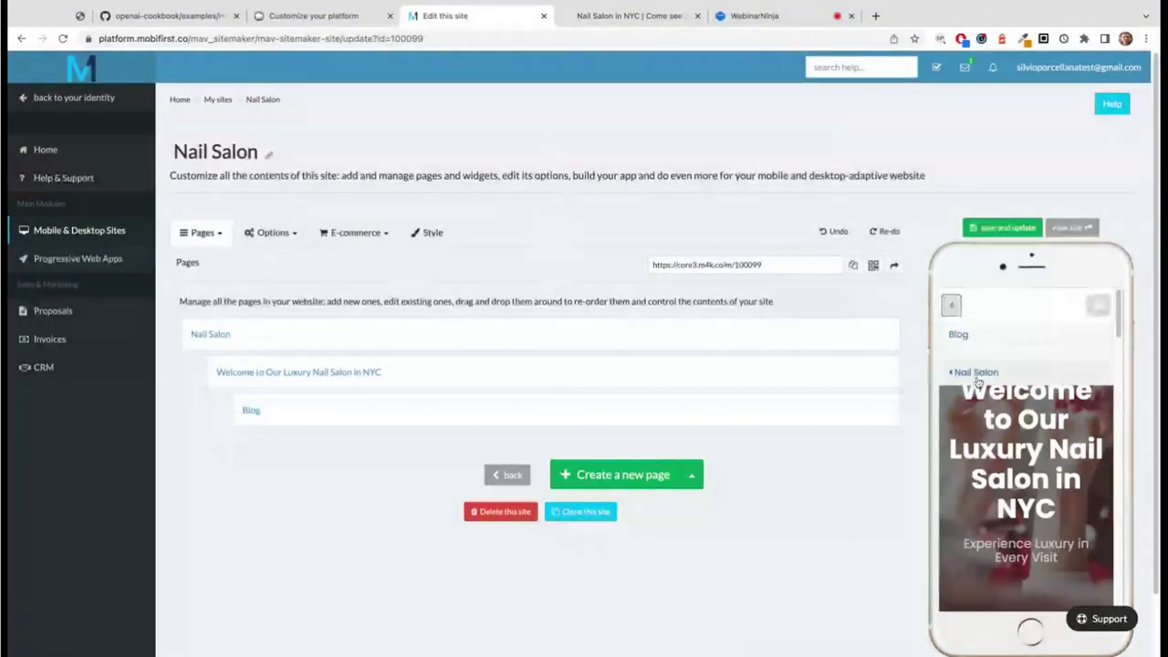
Move the Blog page back directly under Nail Salon and reload the live site to check its menu
drag(265, 411, 288, 336)
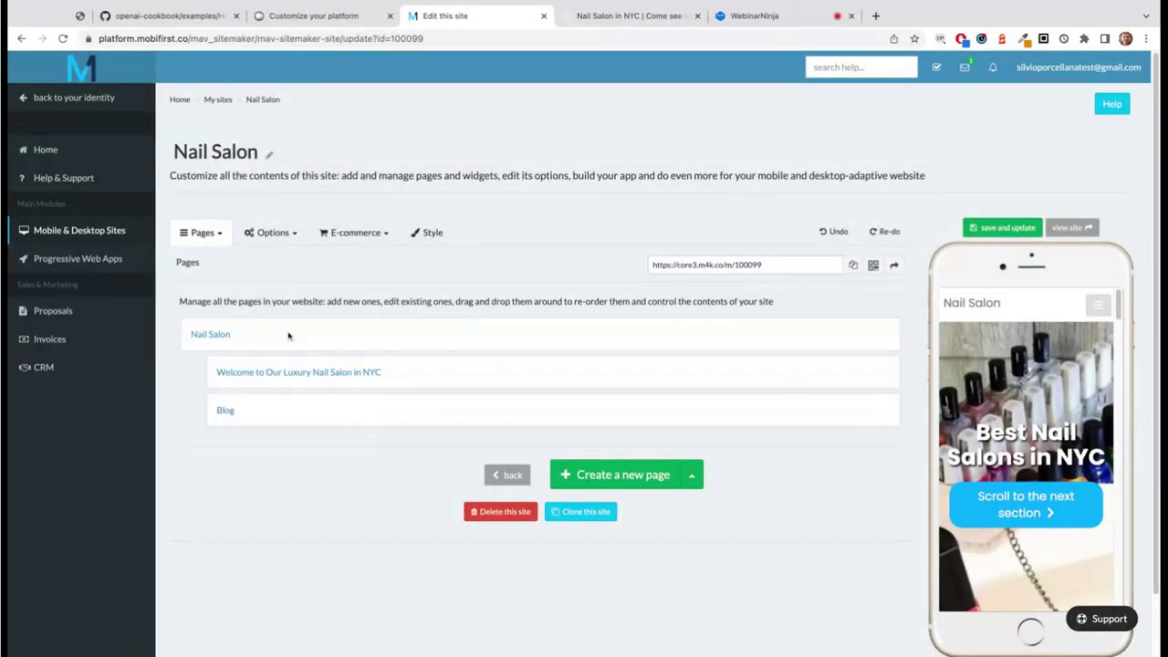
click(629, 18)
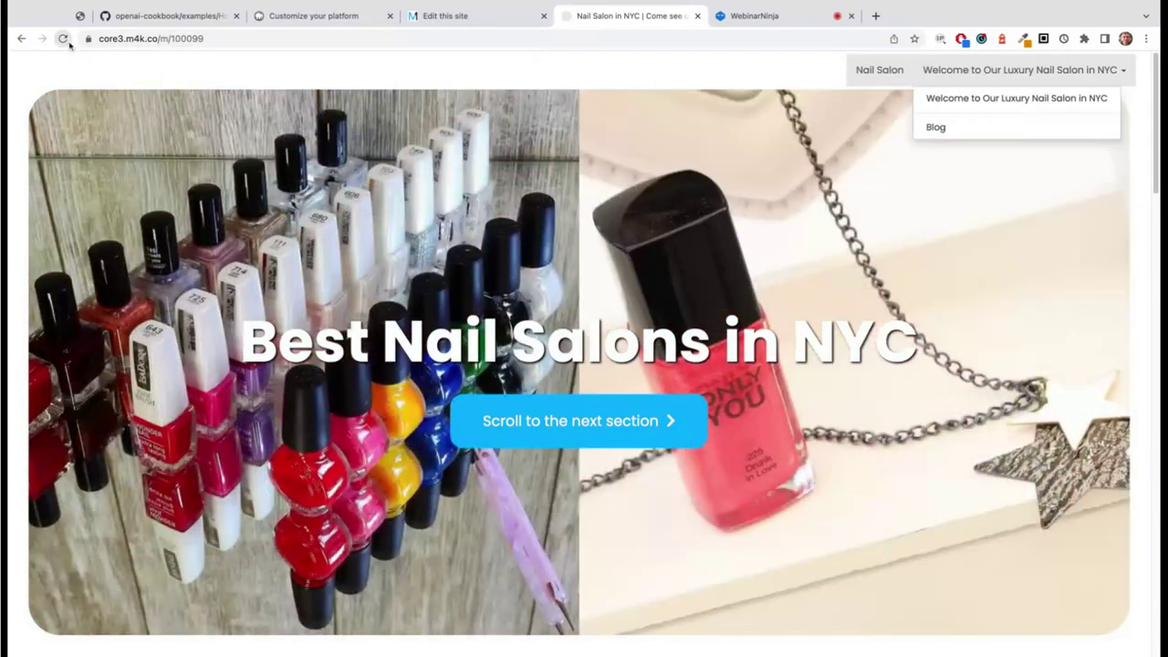
click(65, 39)
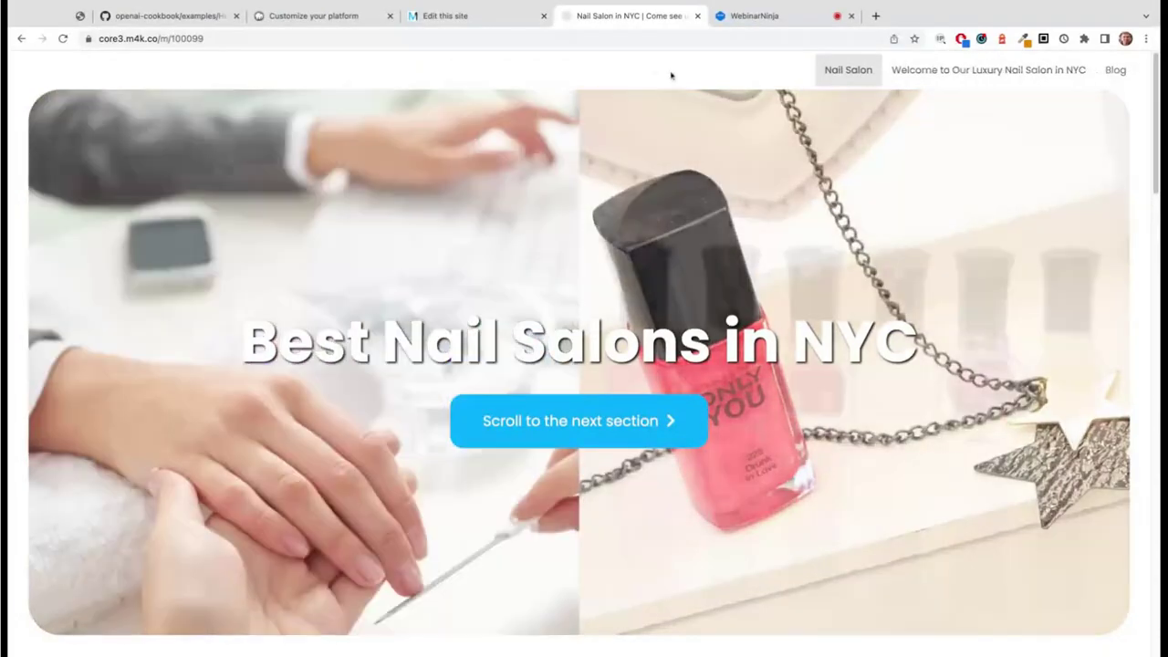
Try the Blog page at the top level of the page tree and move it back under Nail Salon
click(440, 16)
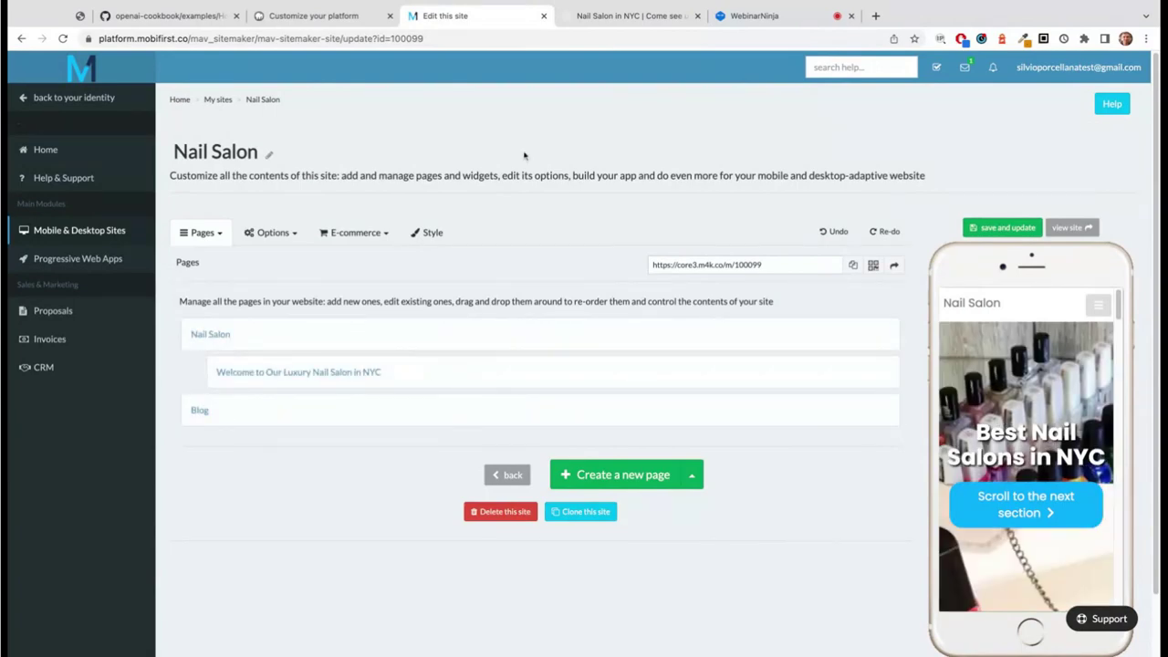
click(629, 16)
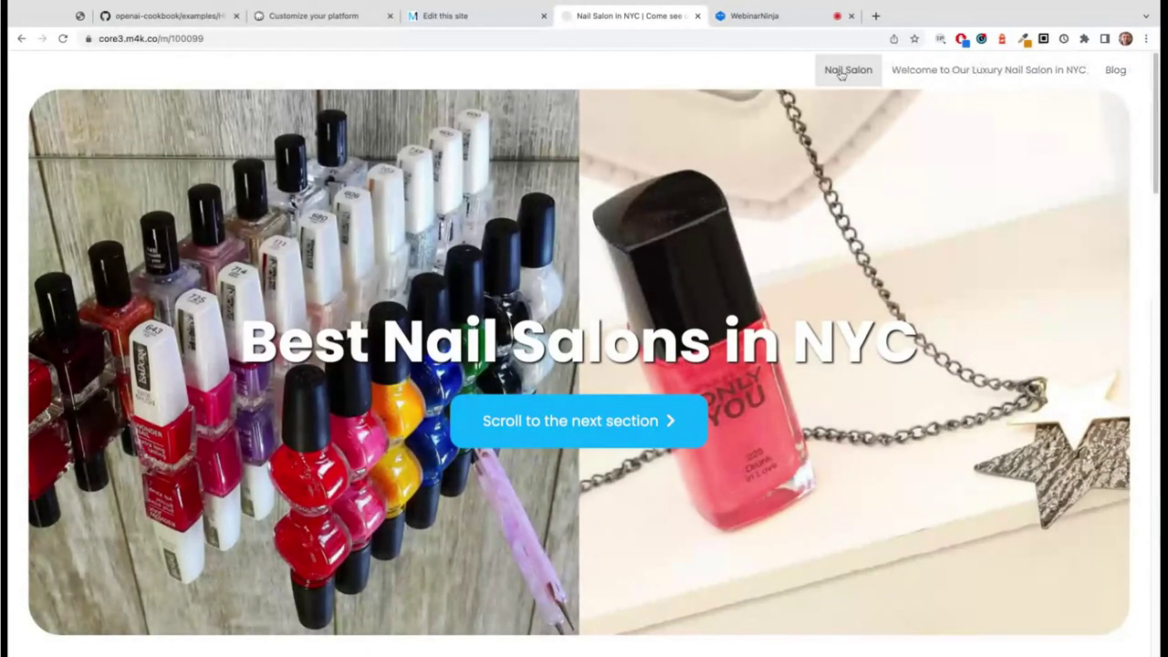
click(490, 25)
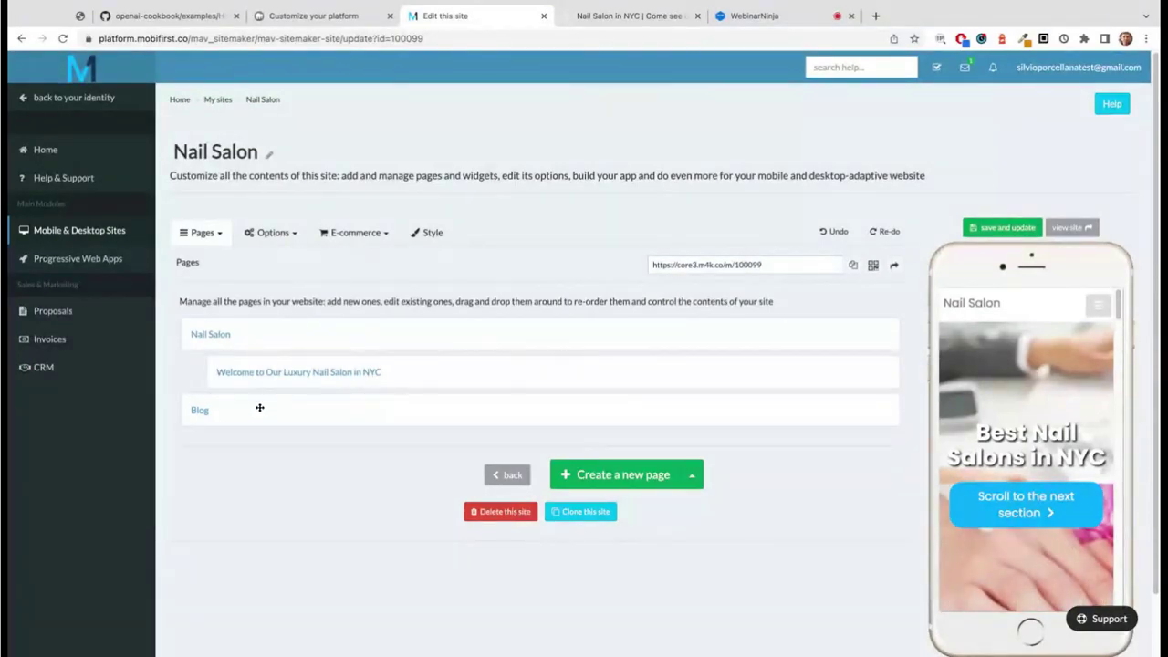
drag(259, 408, 295, 324)
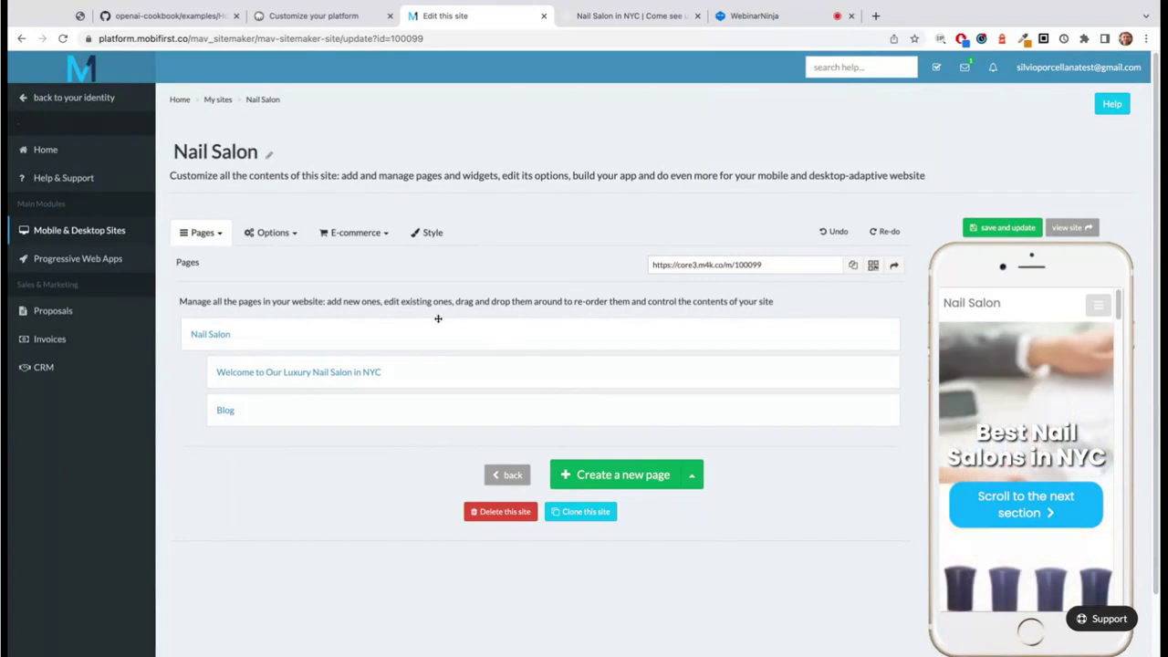
Open the site's Owner options and look at the current owner and the field for changing it
click(271, 234)
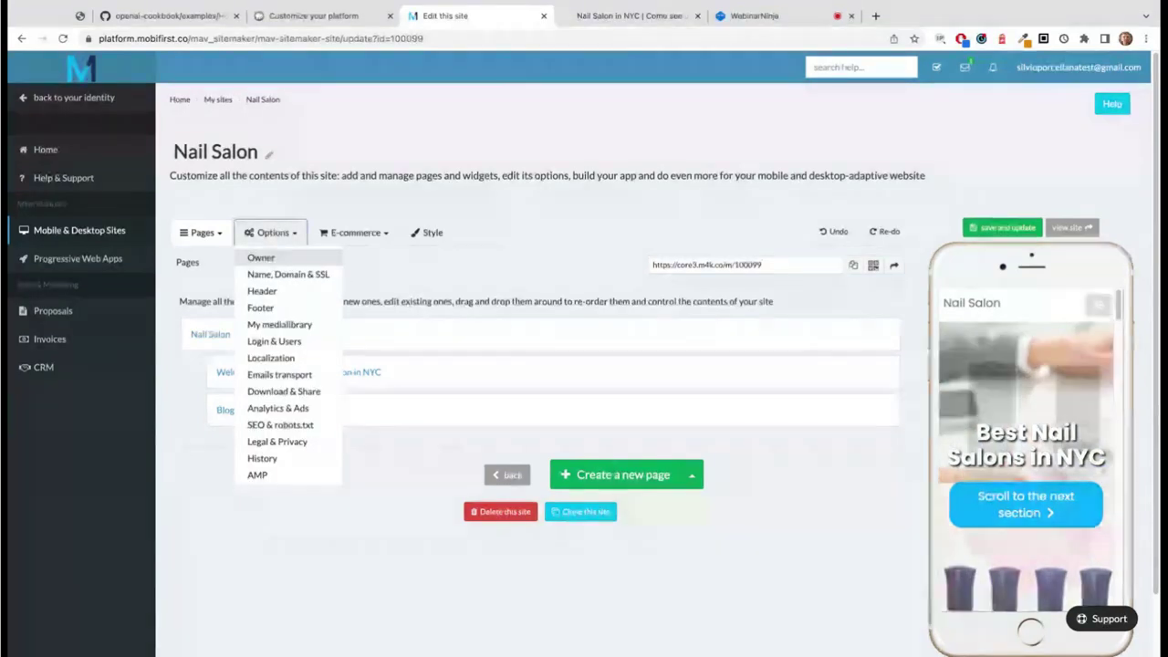
click(264, 258)
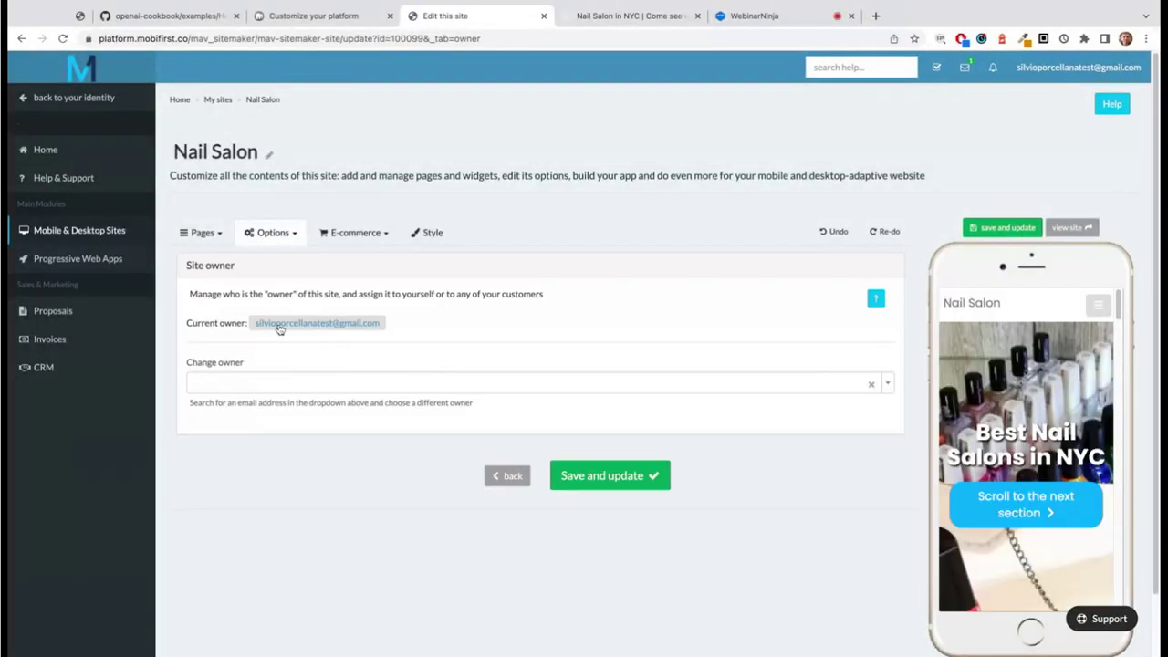
click(374, 384)
click(496, 281)
Open the site's Name, Domain & SSL options
click(284, 233)
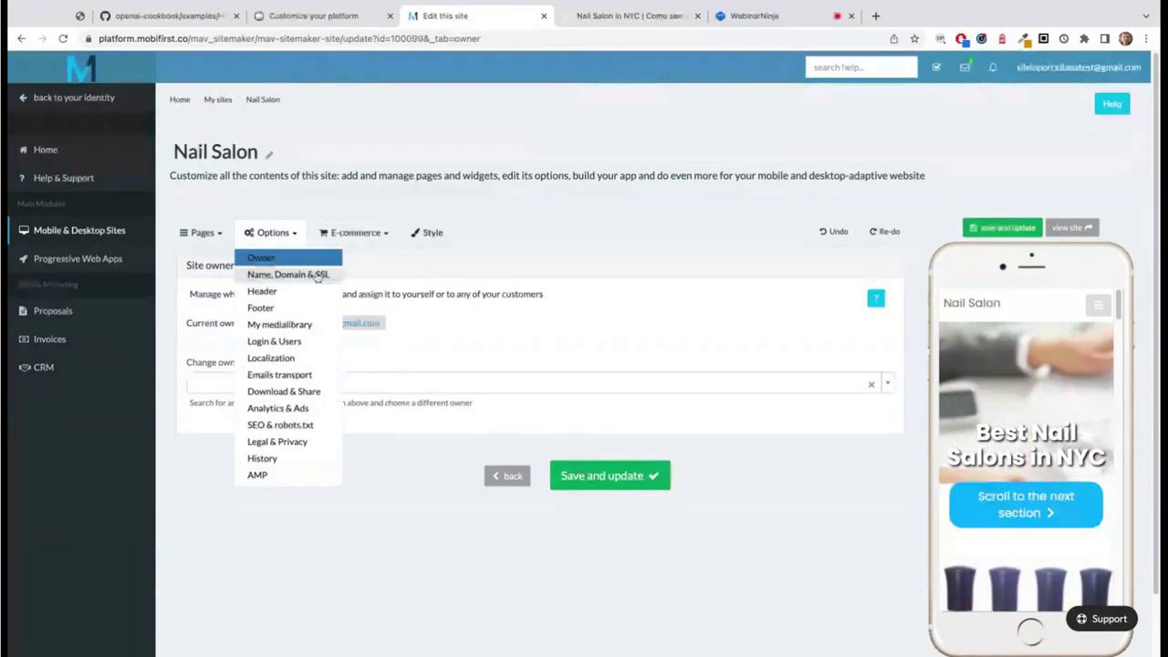
click(438, 208)
click(272, 233)
click(286, 275)
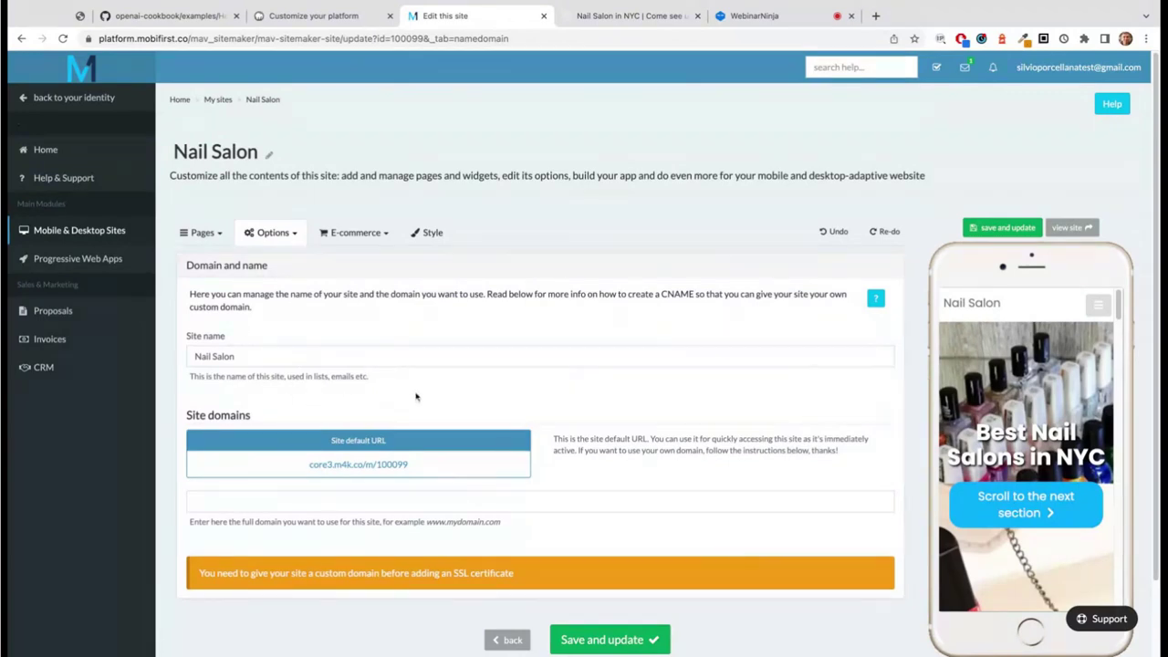
Set the site's custom domain to nailsalonnyc.site and save the change
scroll(215, 383, down, 2)
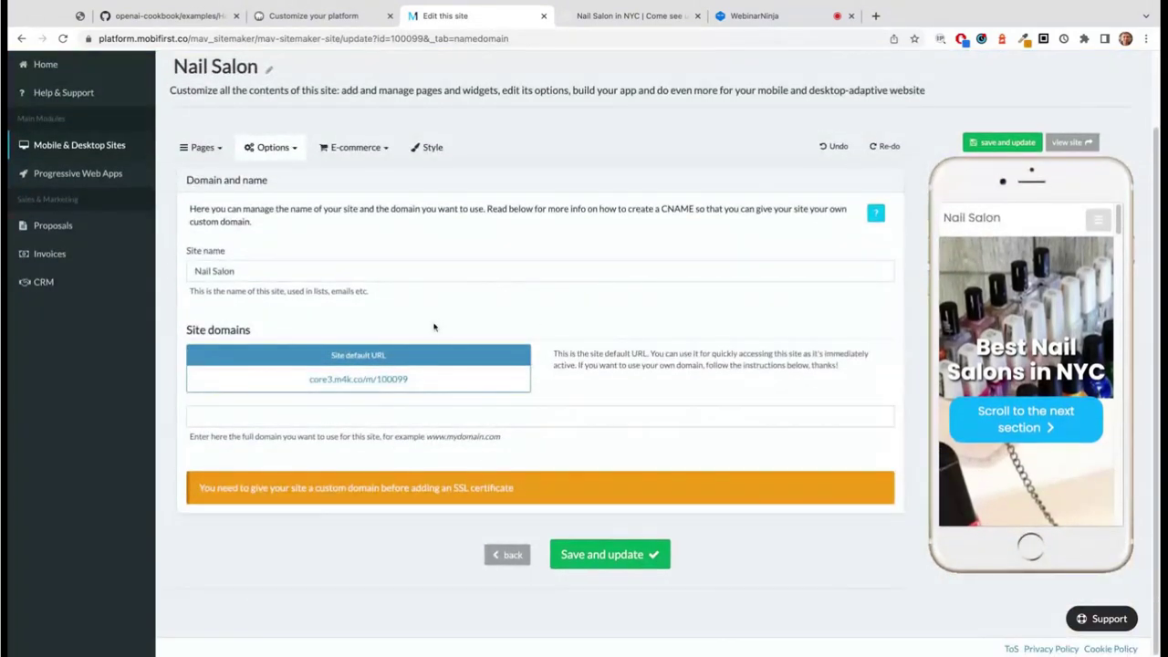
click(242, 416)
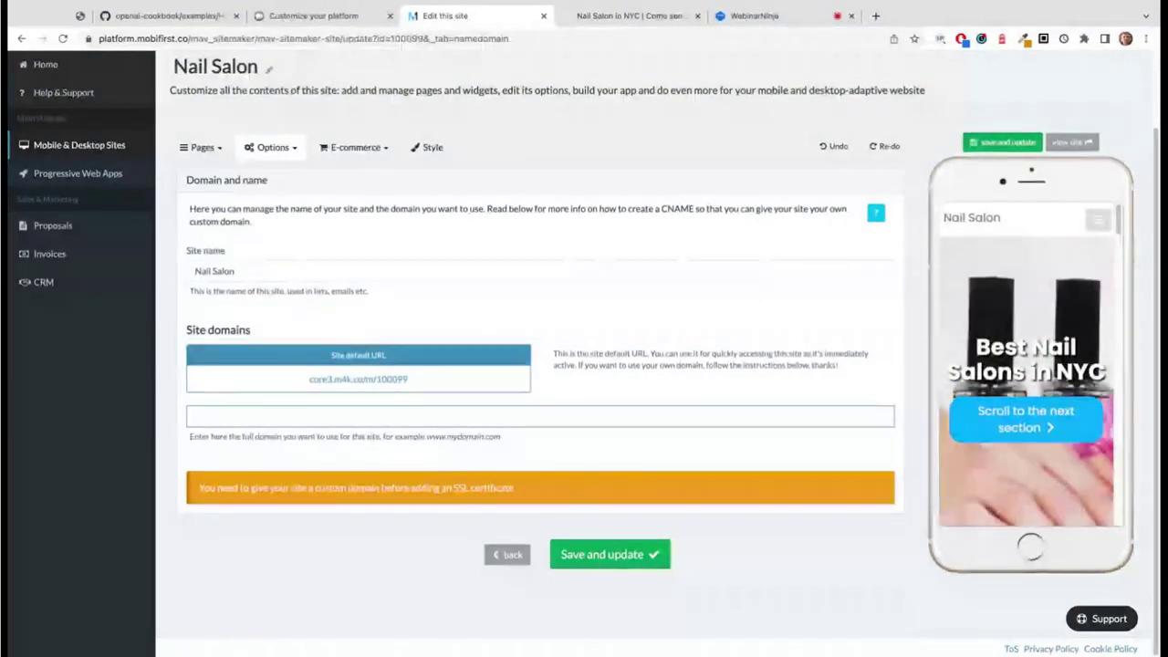
text(nail)
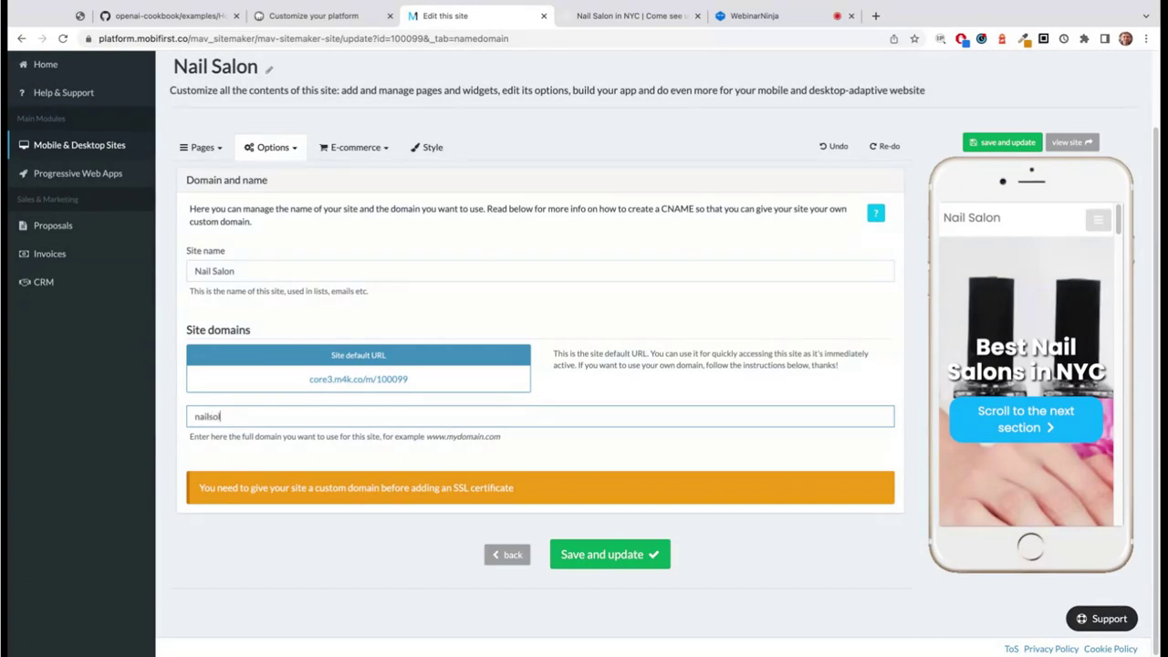
text(salonnyc.site)
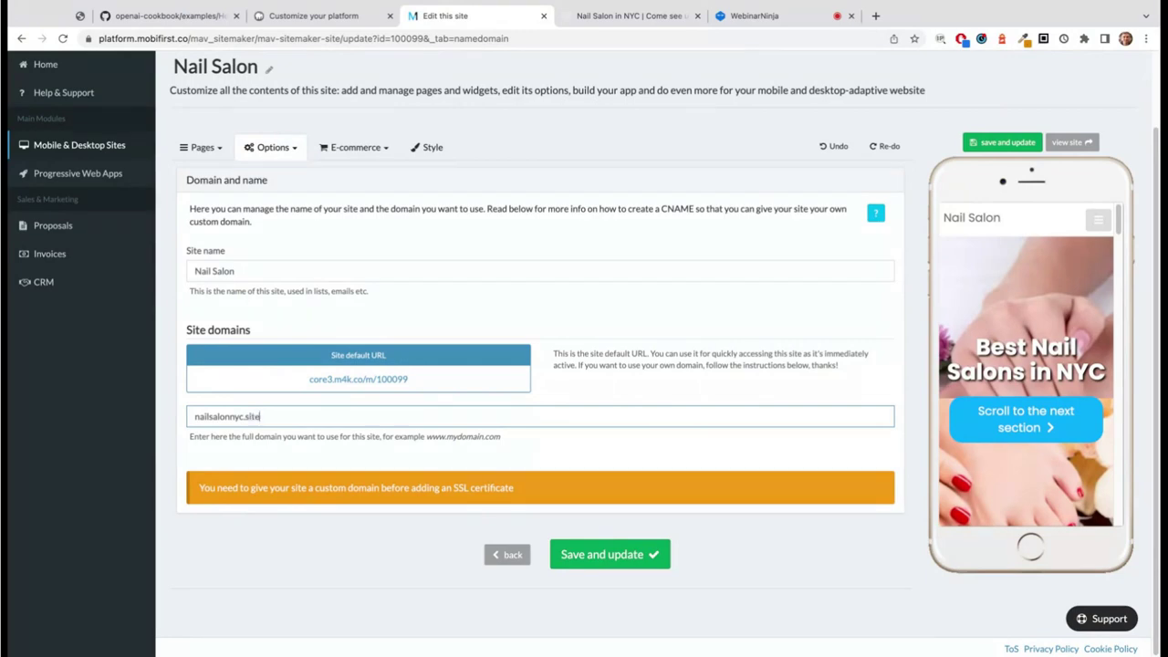
key(Return)
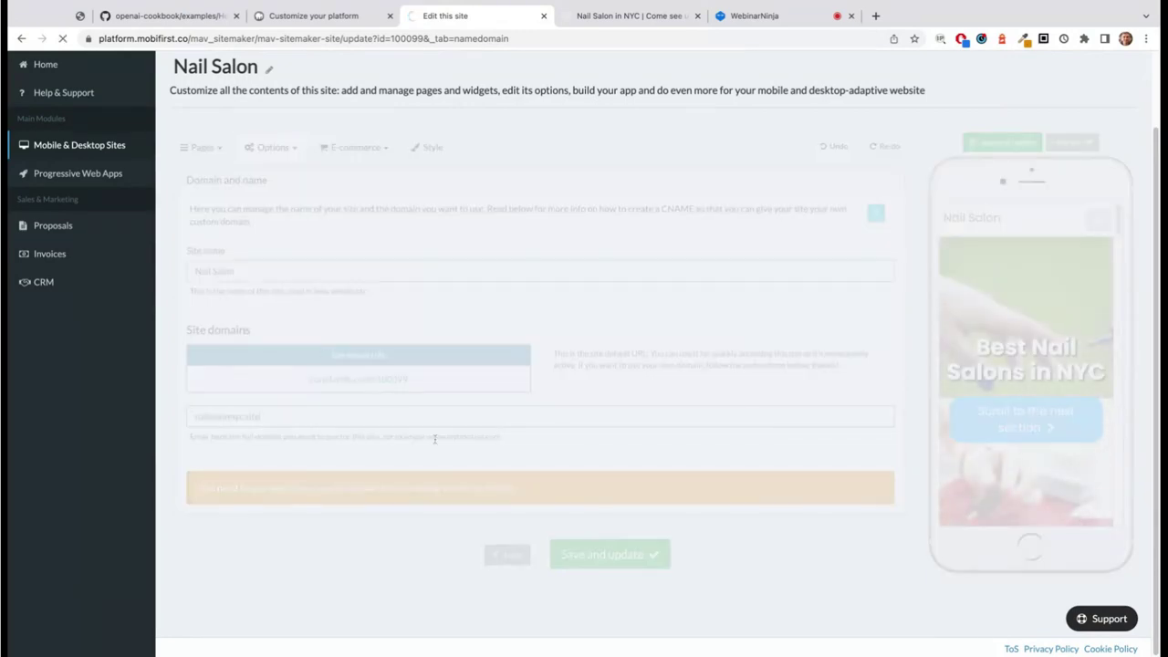
Examine the DNS records for the custom domain, including the A and CNAME entries with their names and values
scroll(379, 501, down, 3)
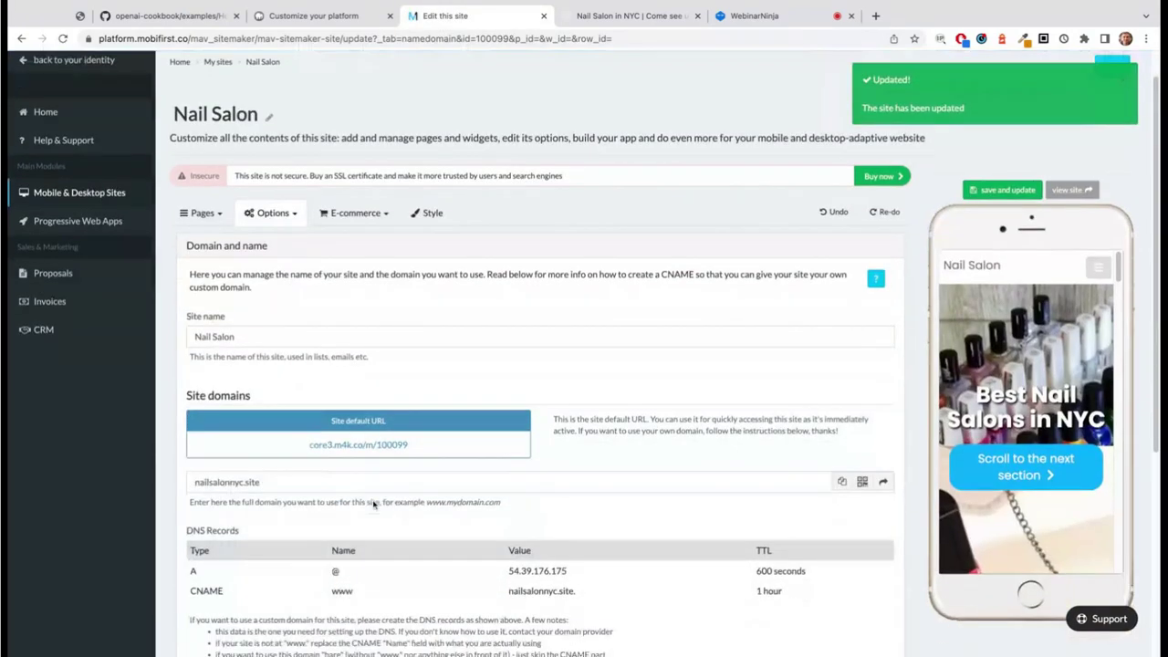
triple_click(293, 359)
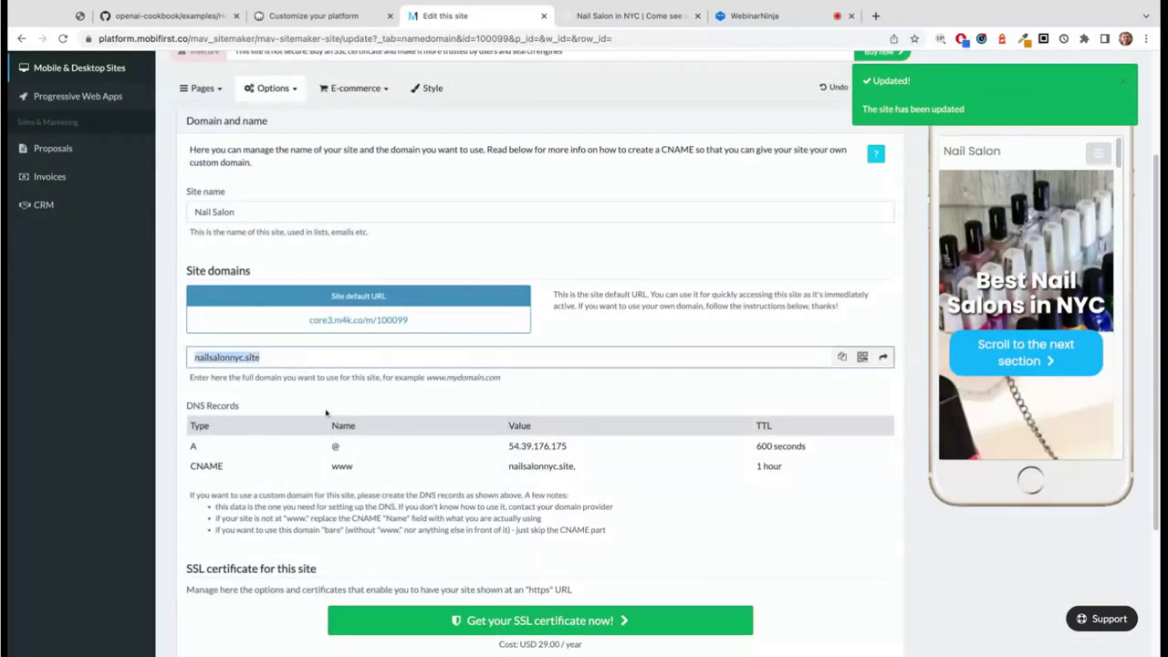
click(293, 351)
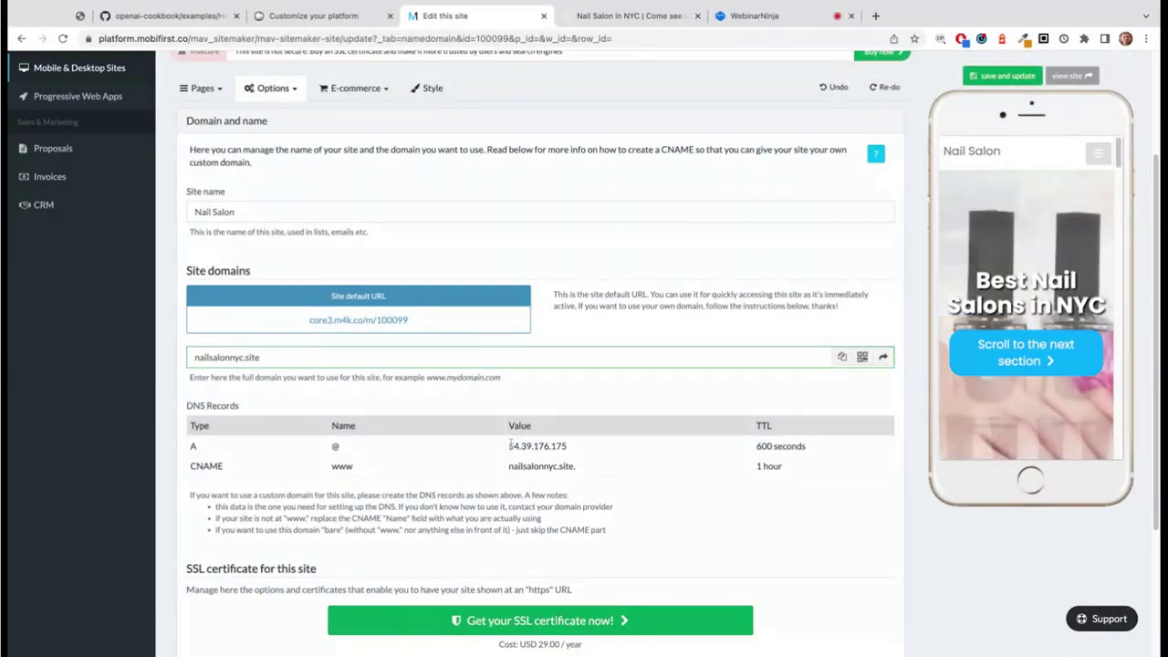
drag(506, 447, 587, 446)
drag(185, 470, 511, 446)
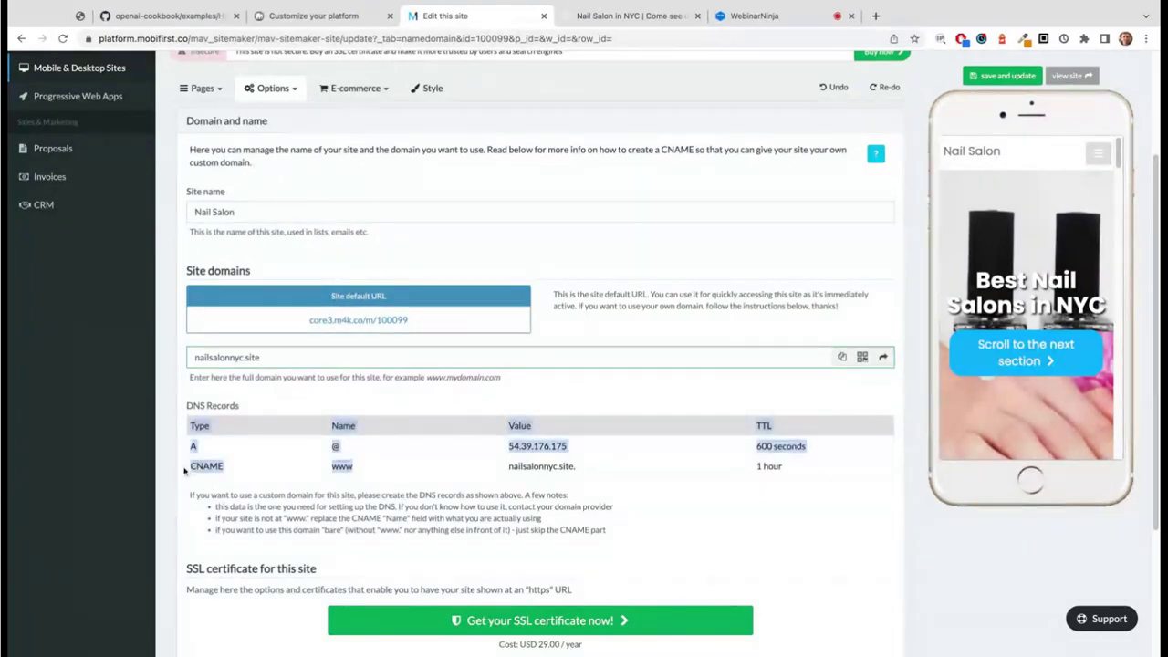
click(349, 467)
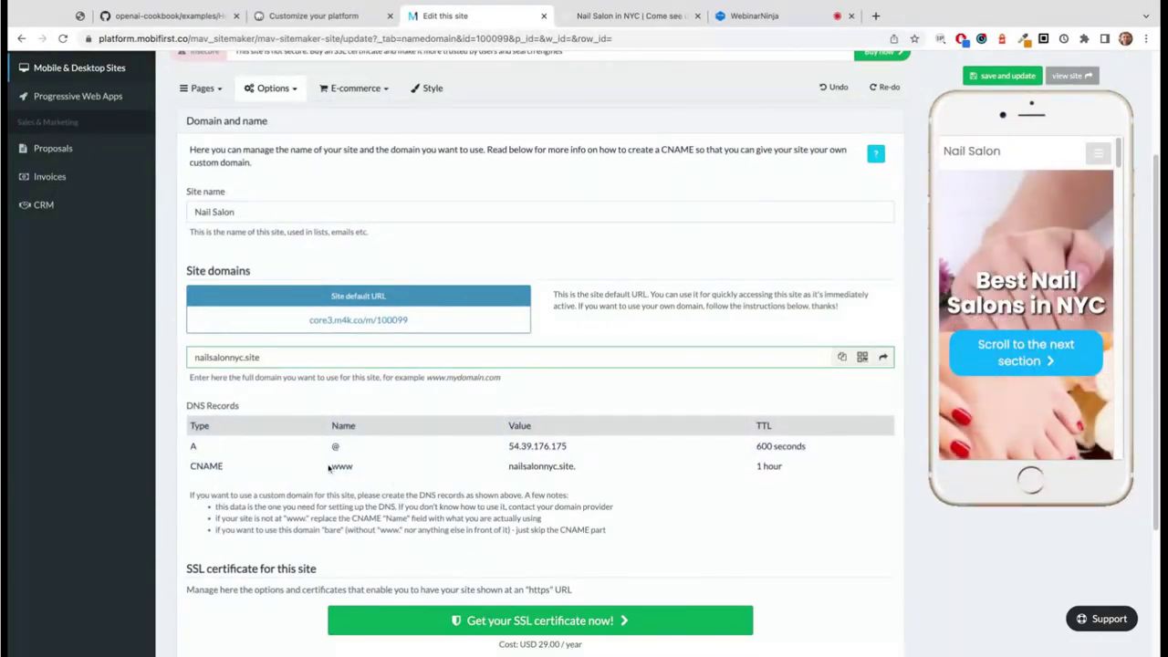
drag(330, 464, 328, 468)
click(680, 484)
drag(511, 466, 576, 467)
click(594, 466)
Look over the DNS setup notes and the SSL certificate offer for the custom domain
scroll(574, 497, down, 1)
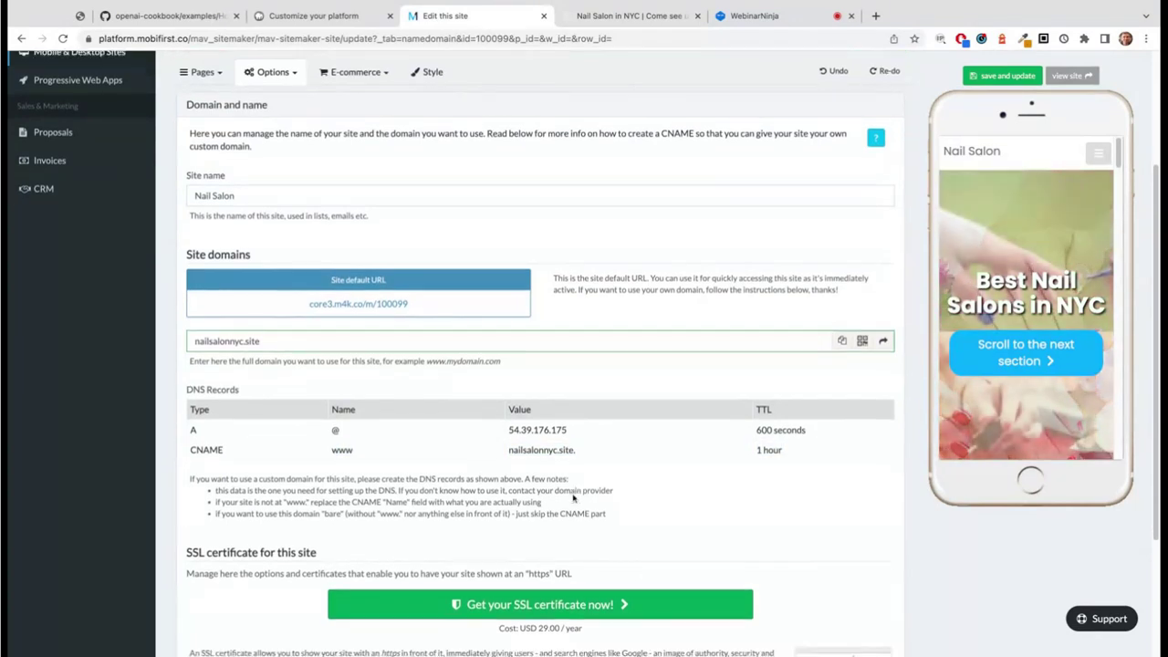
scroll(573, 497, down, 2)
scroll(556, 479, down, 2)
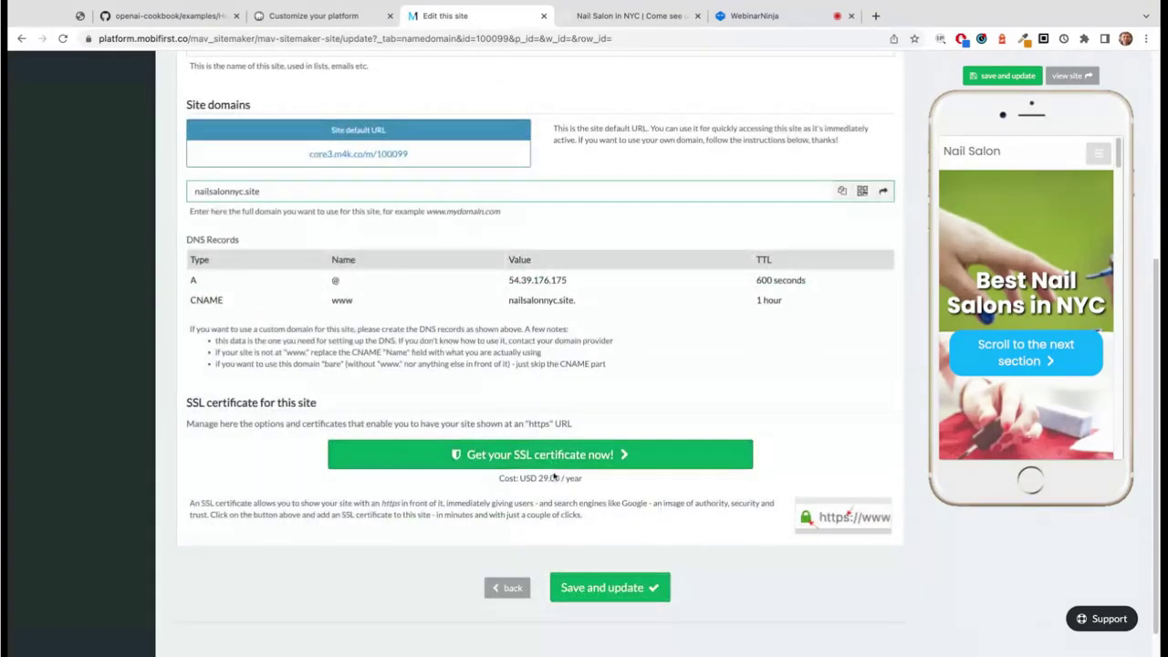
scroll(552, 476, up, 3)
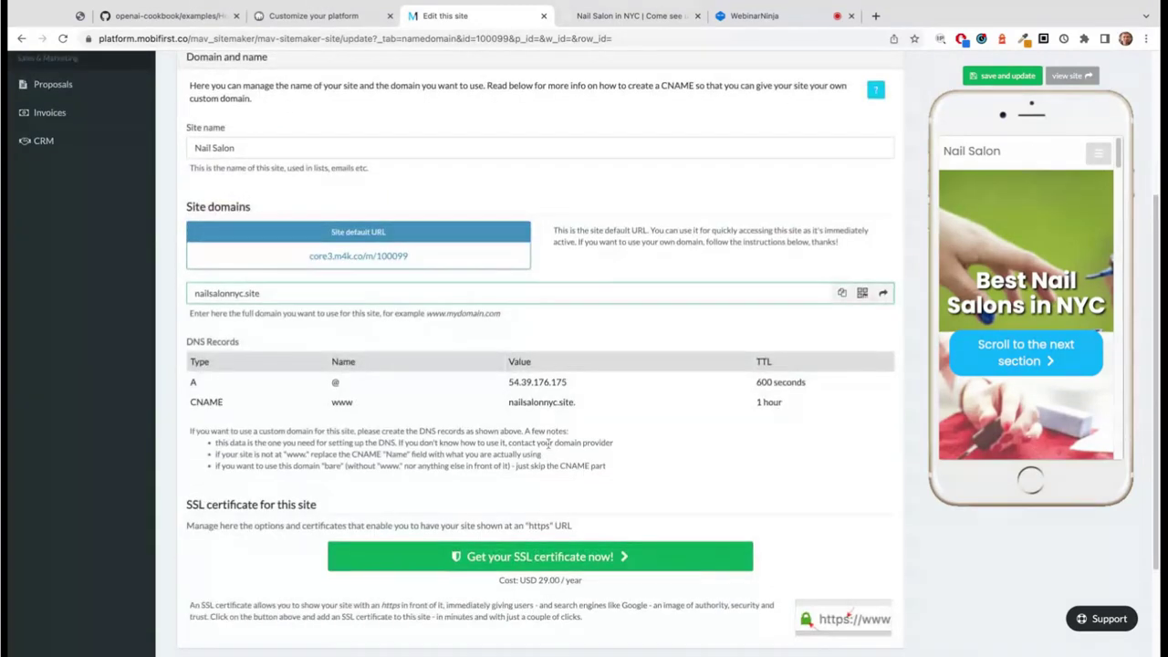
scroll(548, 443, up, 3)
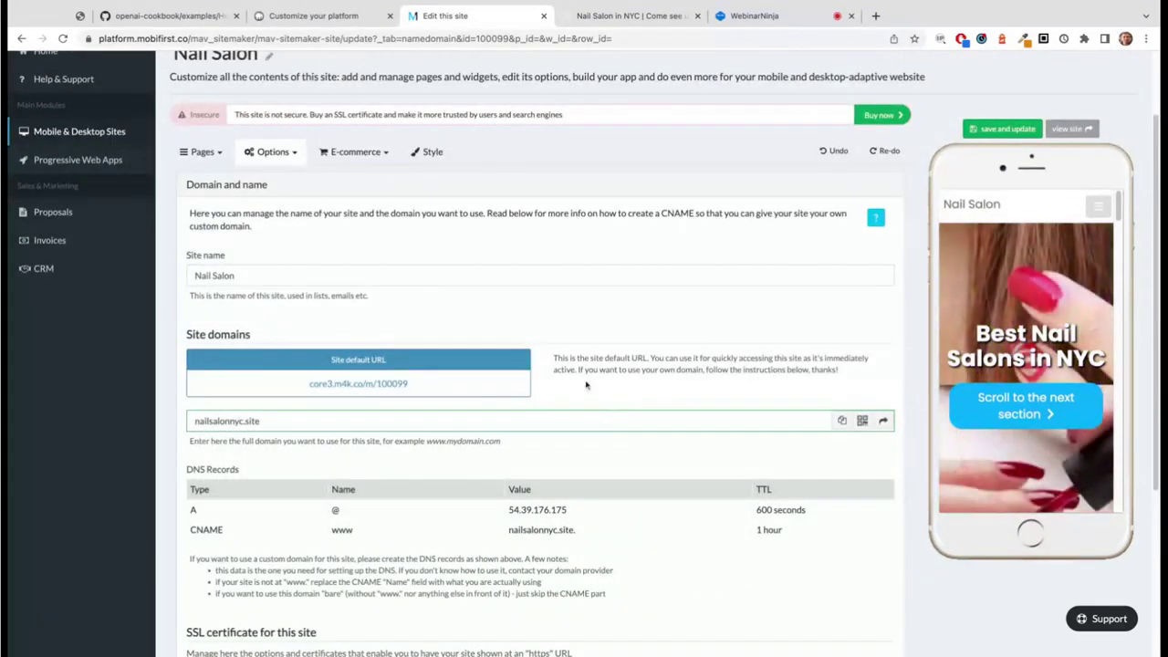
Open the site's Header options and look at the current header on the live site
click(288, 153)
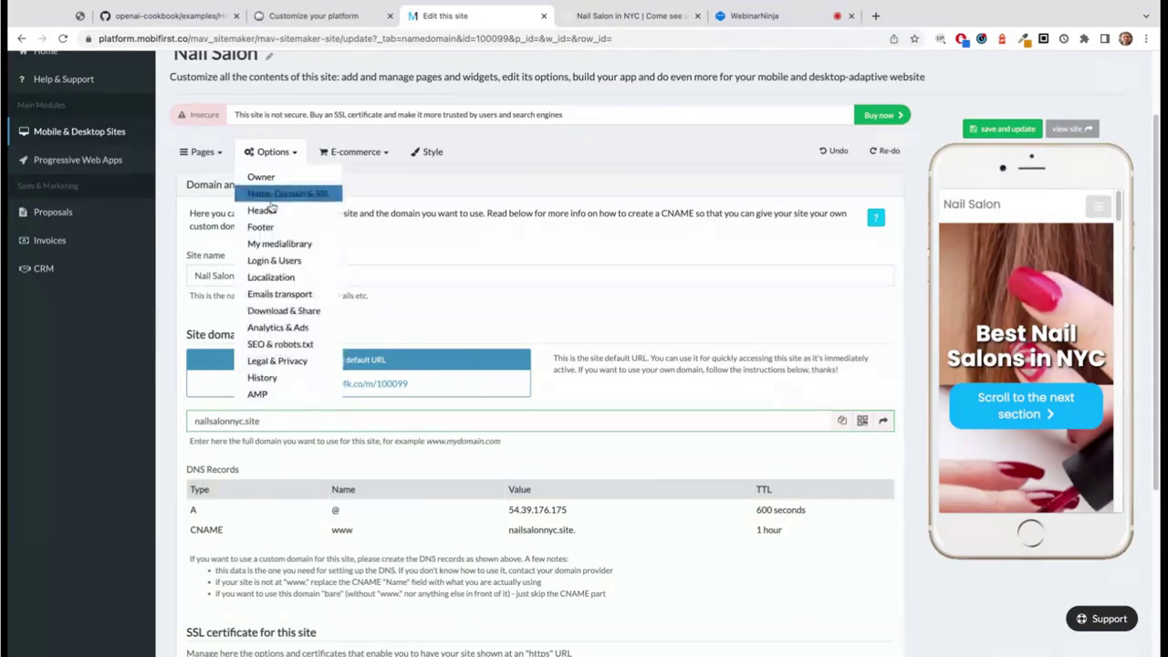
click(274, 210)
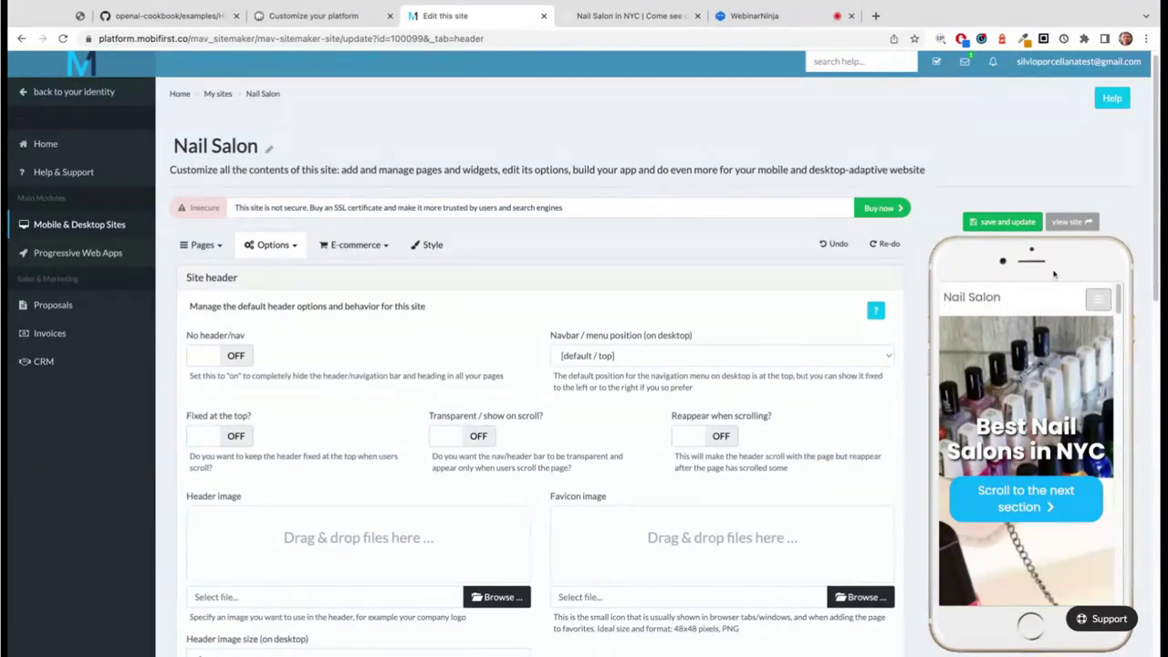
click(626, 15)
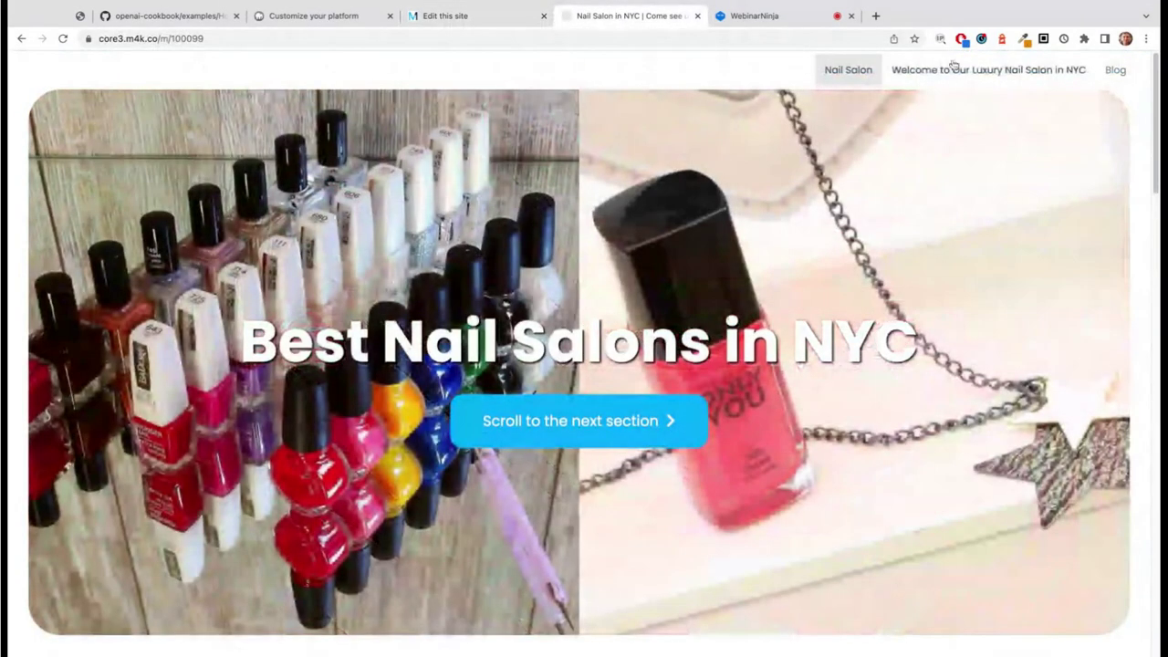
click(456, 15)
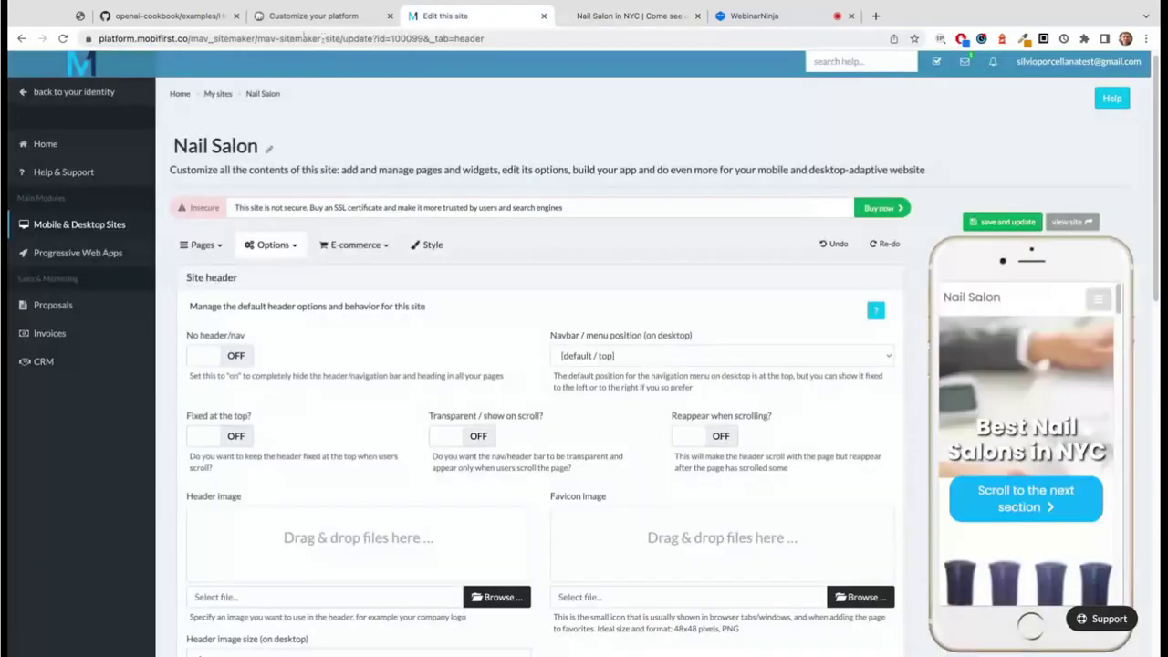
Try hiding the header with No header/nav, reload the live site to check it, and turn the option back off
click(228, 355)
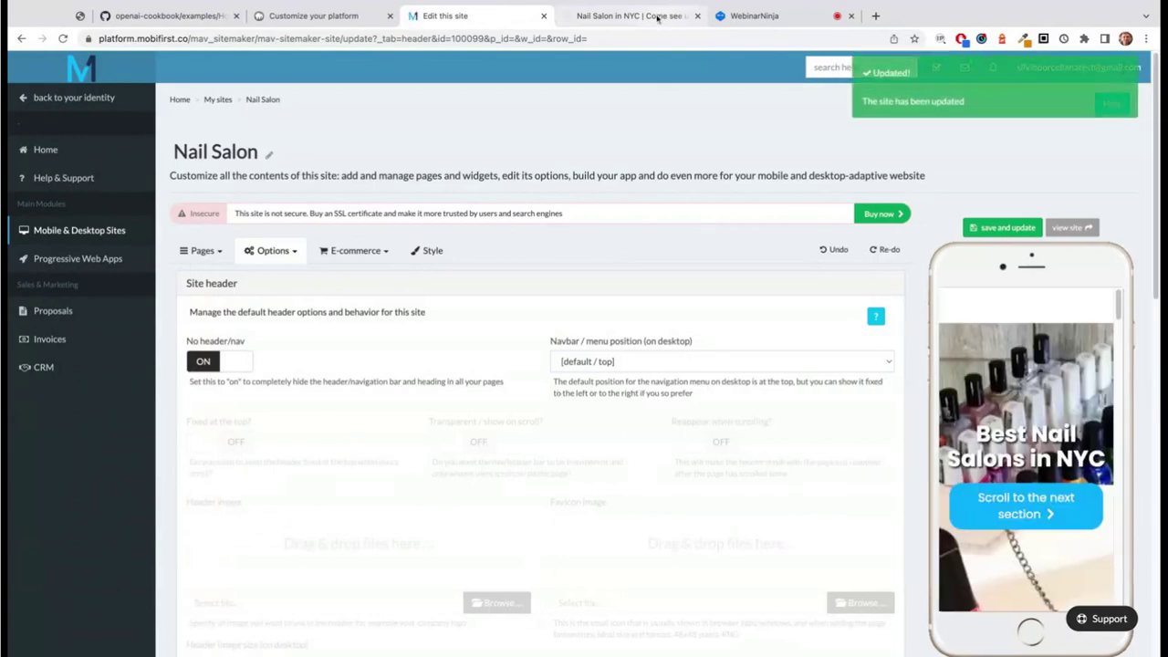
click(638, 16)
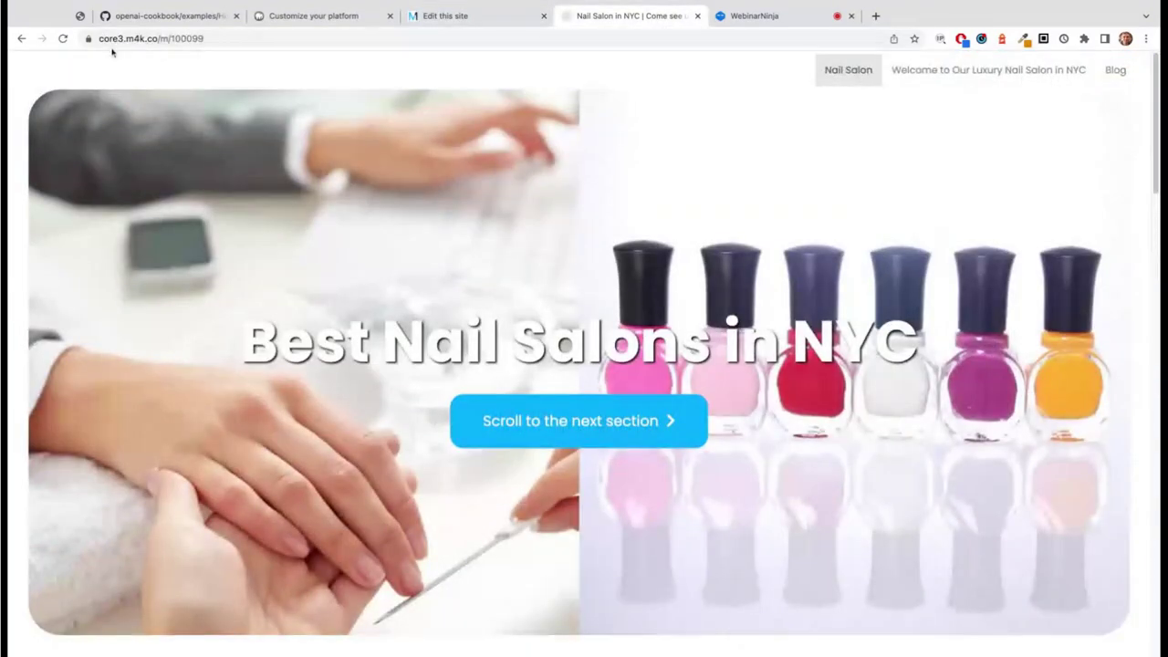
click(63, 39)
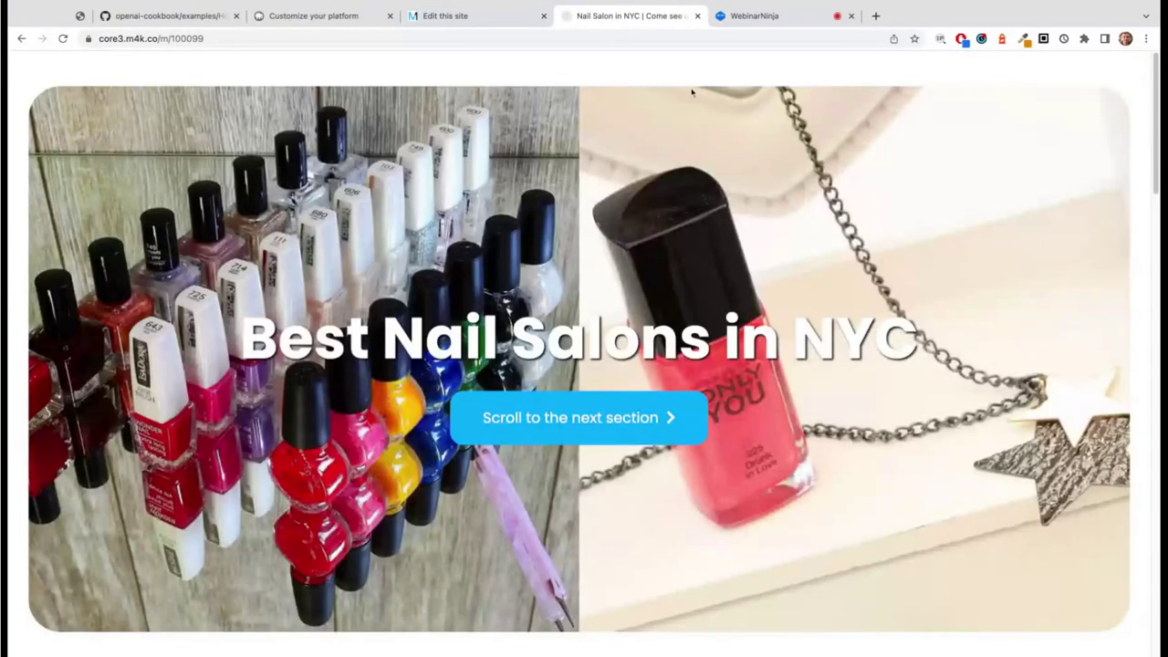
click(480, 18)
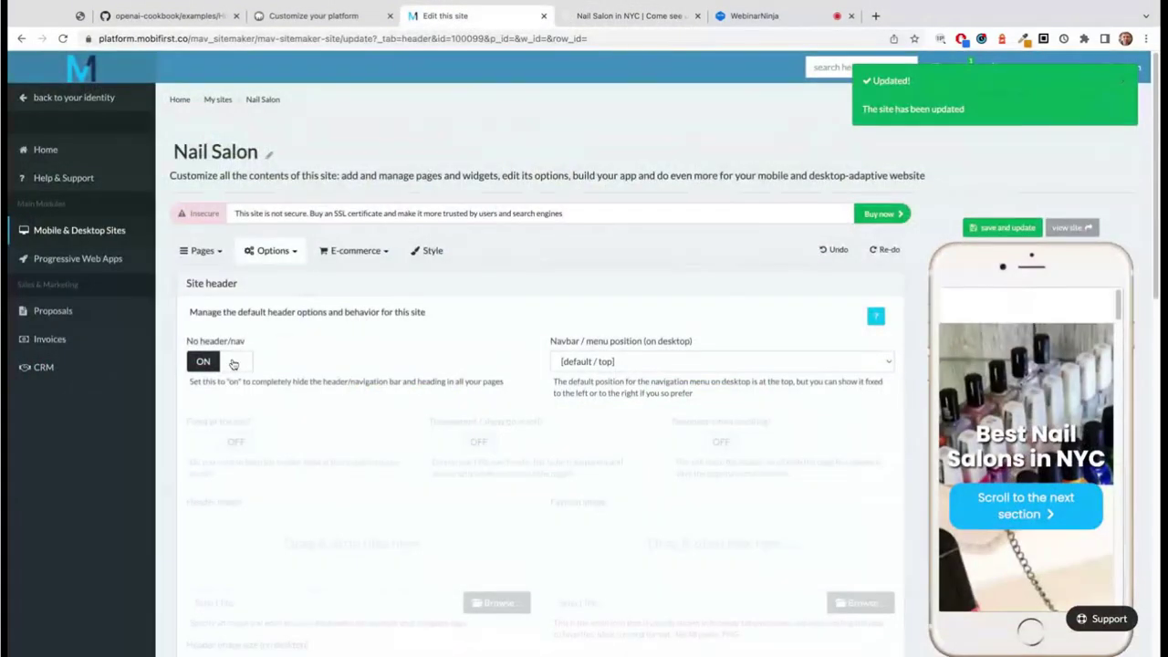
click(234, 364)
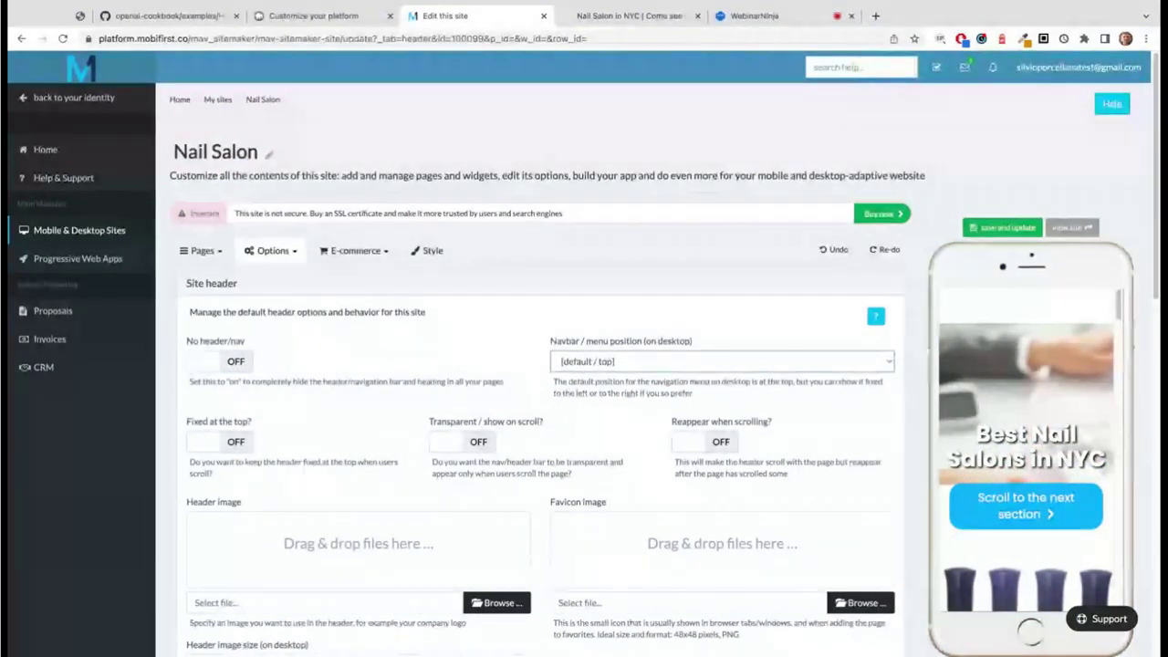
Try the Fixed at the top header option, check it while scrolling the live site, and turn it off again
scroll(277, 414, down, 1)
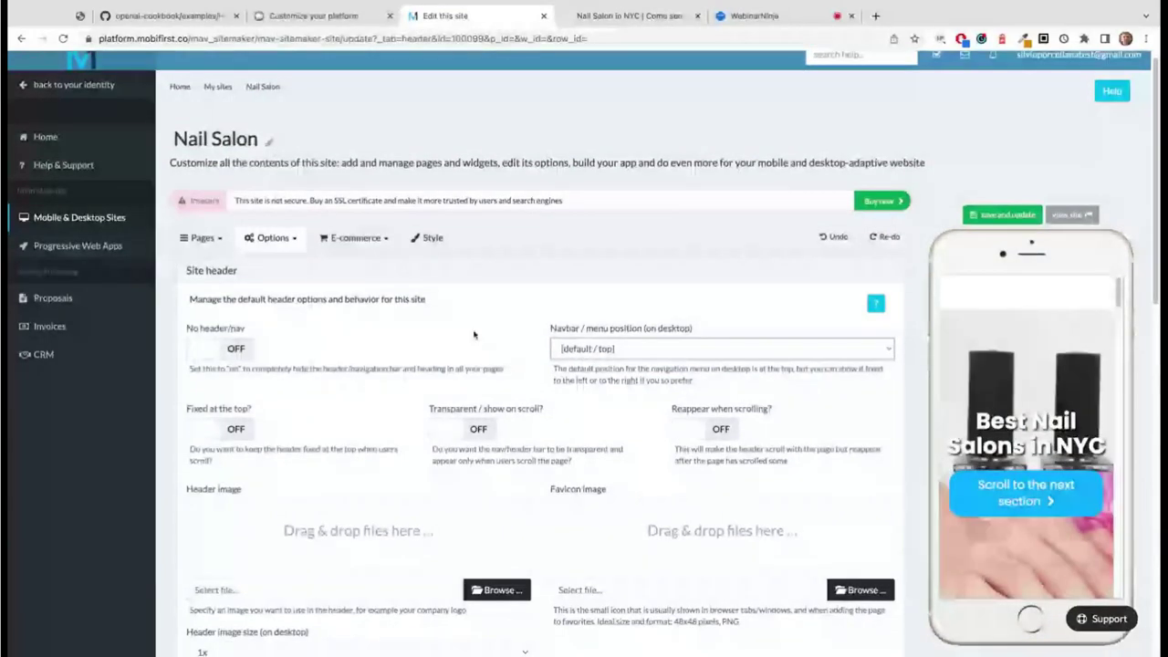
click(238, 429)
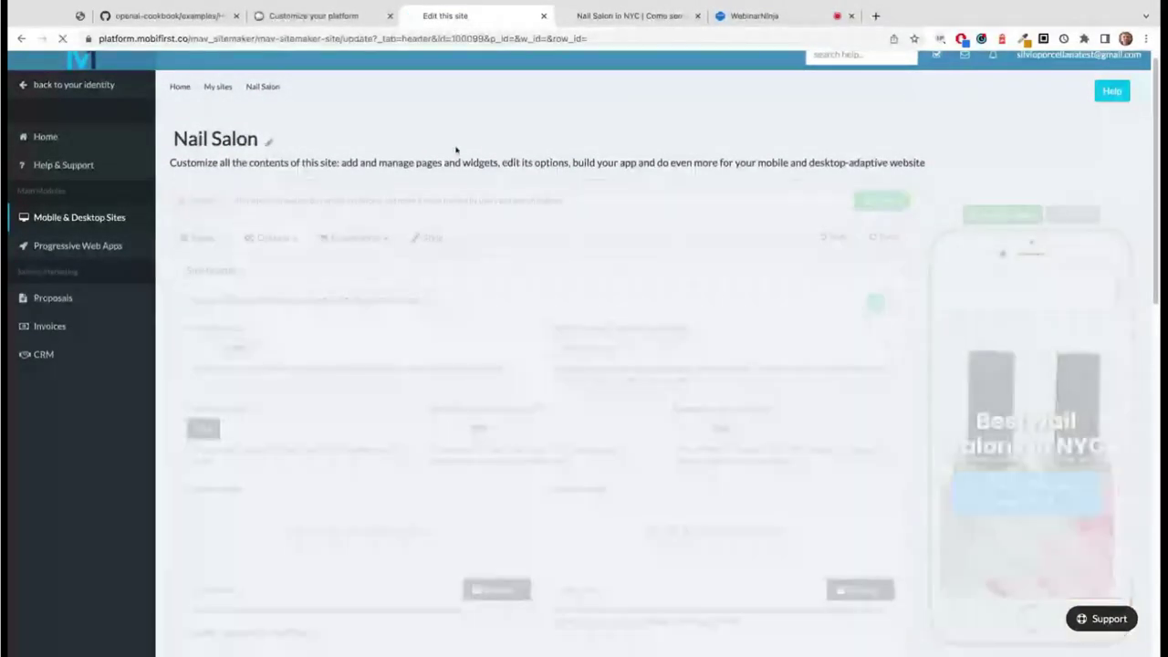
click(615, 16)
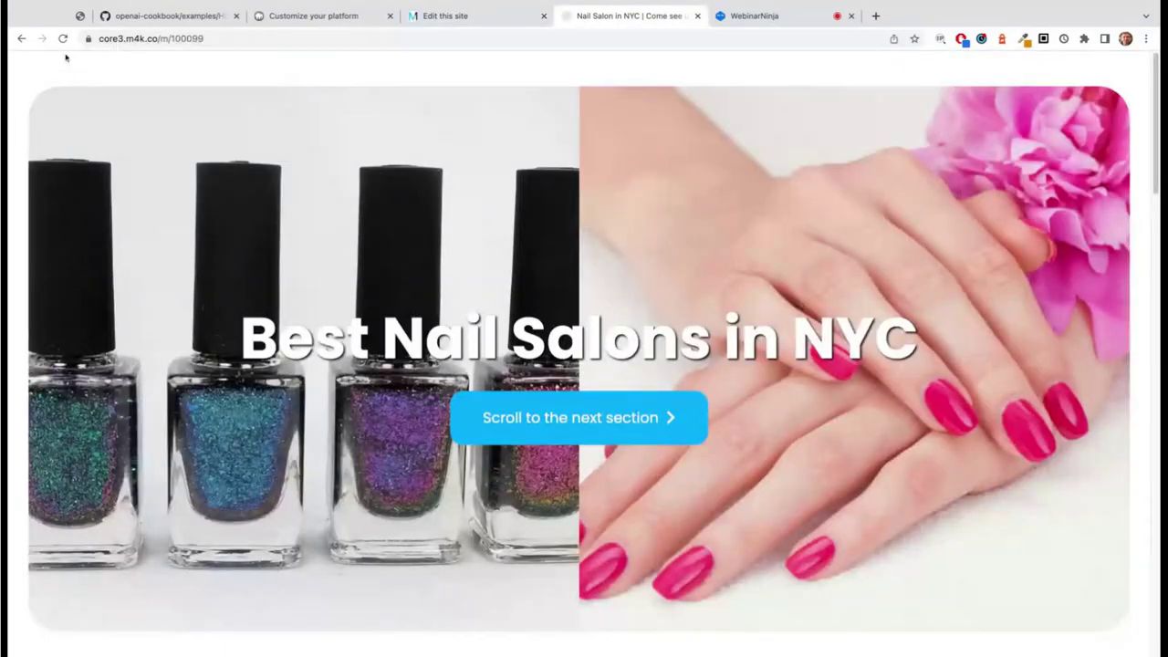
scroll(969, 154, down, 10)
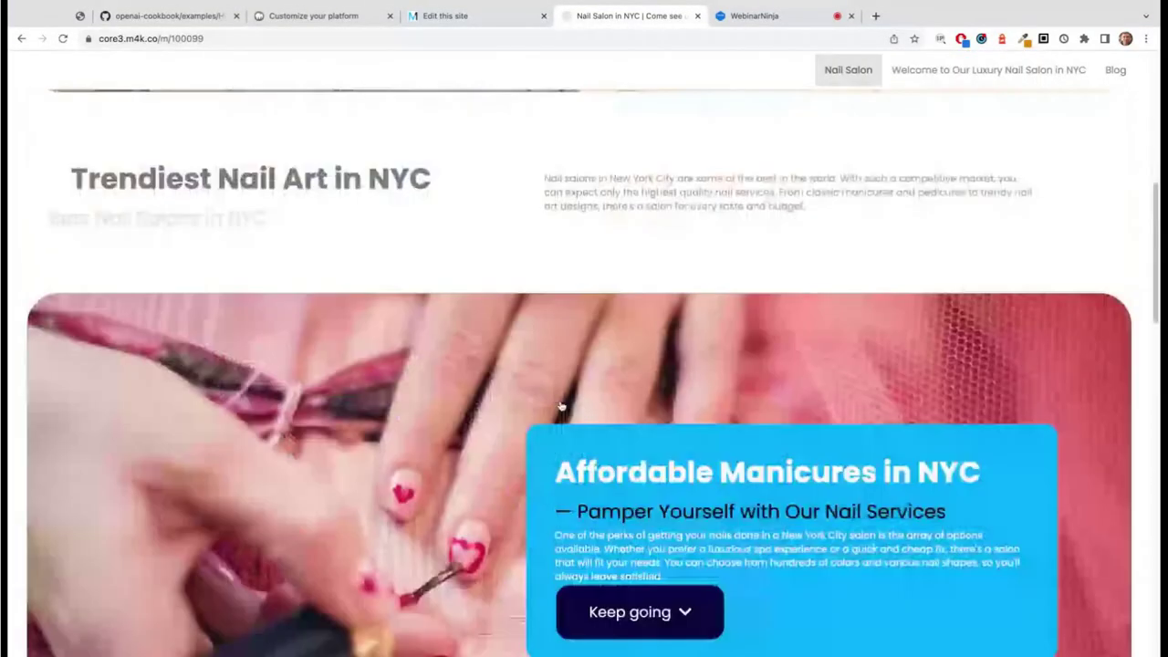
scroll(480, 280, up, 10)
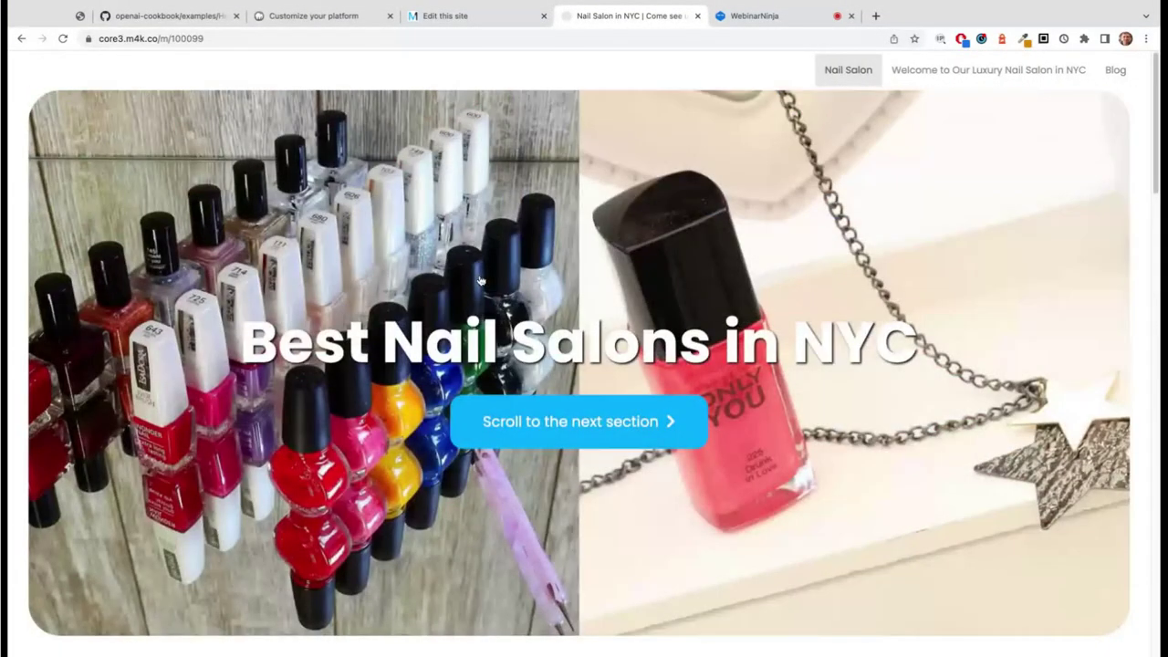
click(485, 16)
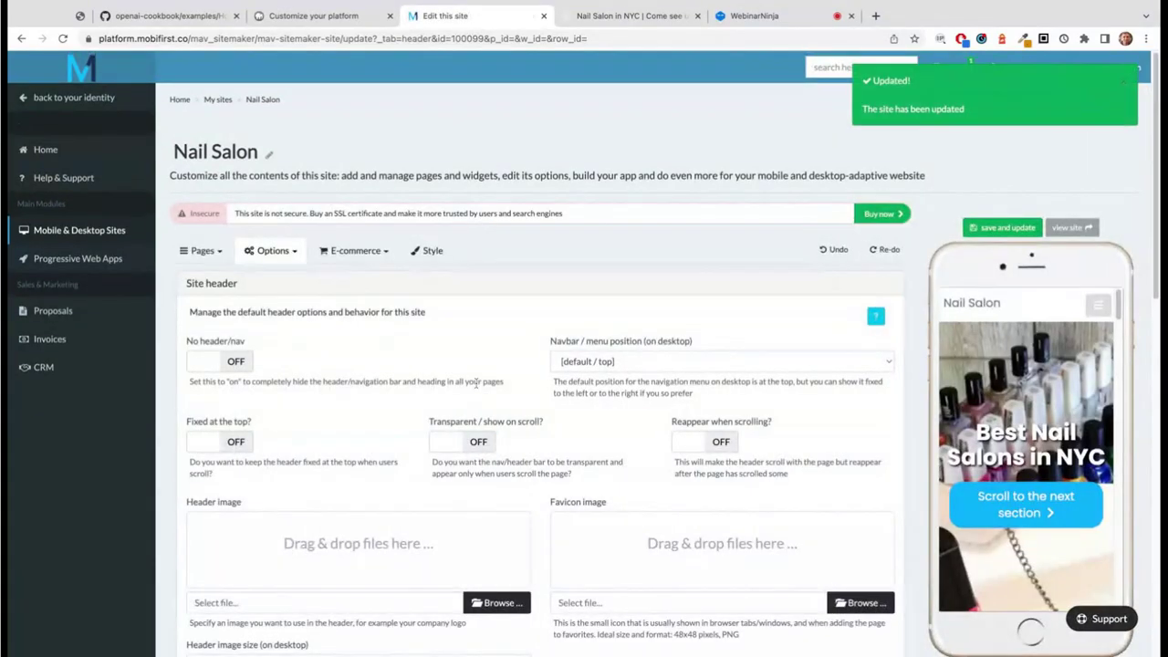
Examine the header image, favicon and image size options, comparing them with the live site's header and browser tab
scroll(475, 388, down, 1)
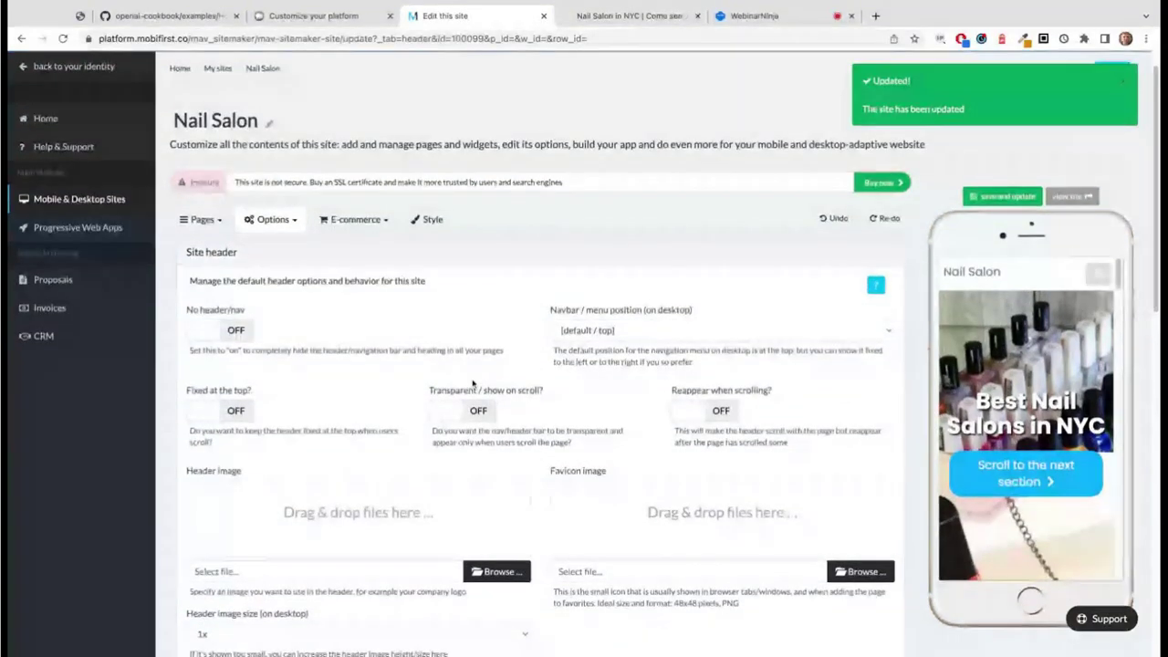
scroll(472, 381, down, 2)
scroll(469, 376, down, 1)
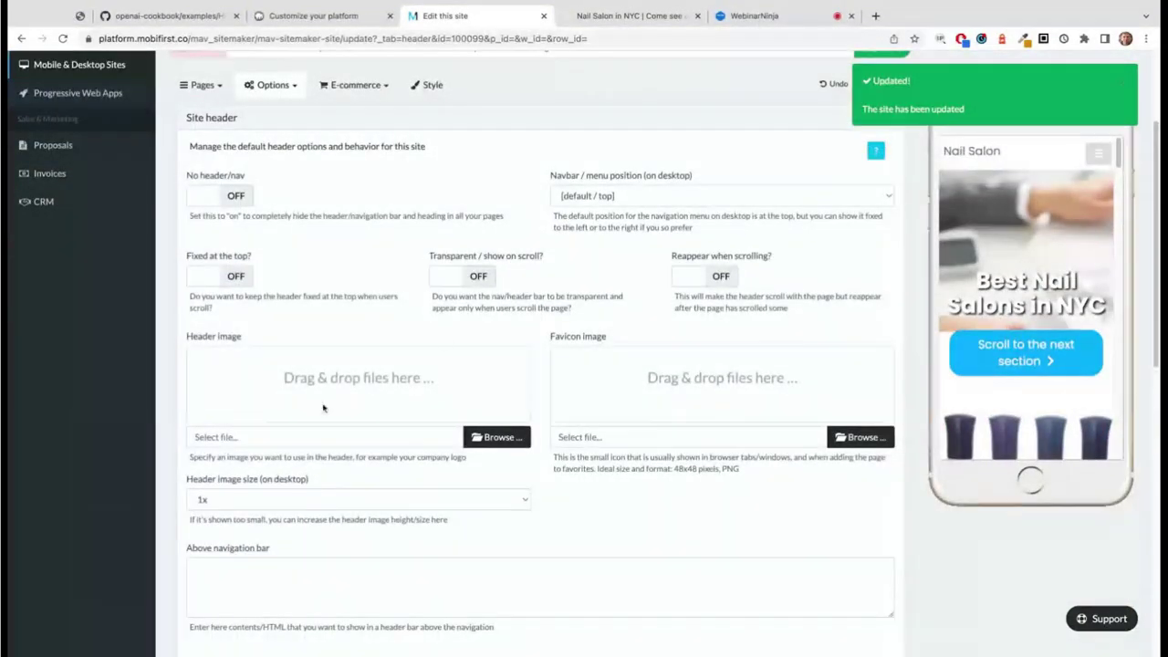
click(629, 15)
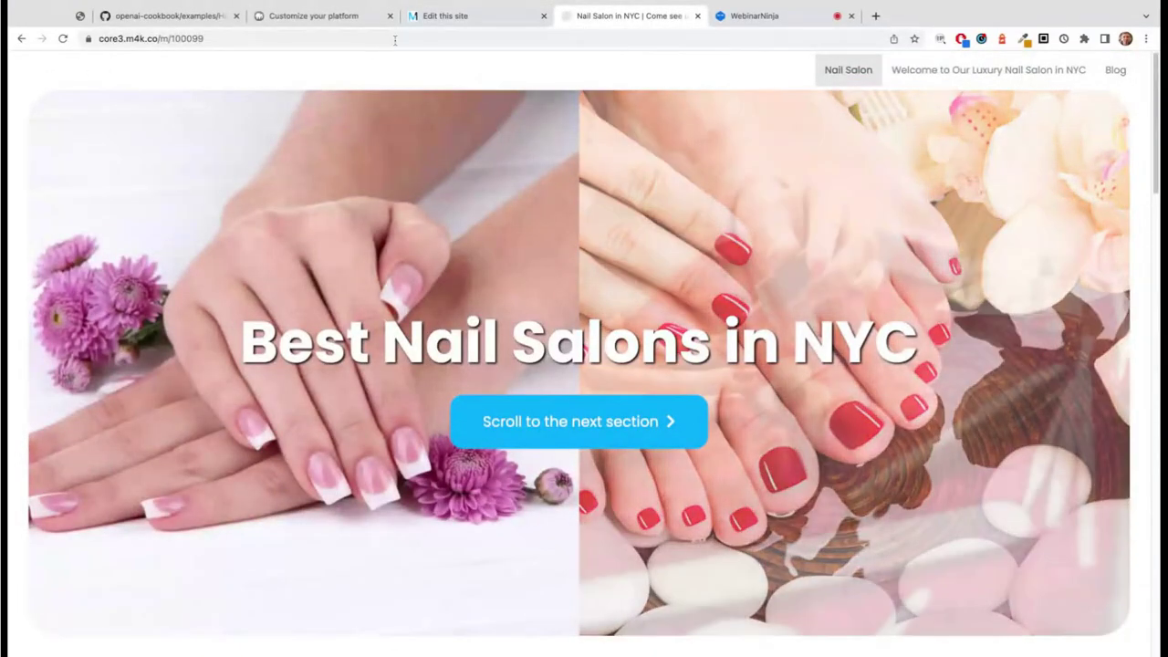
click(445, 16)
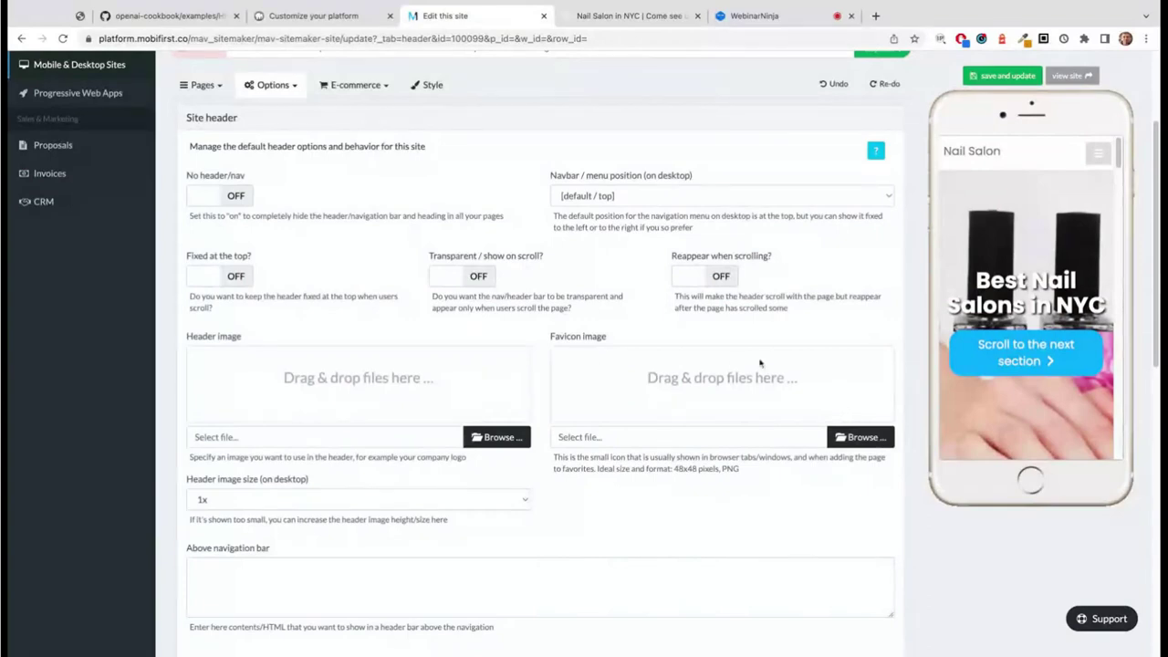
click(567, 26)
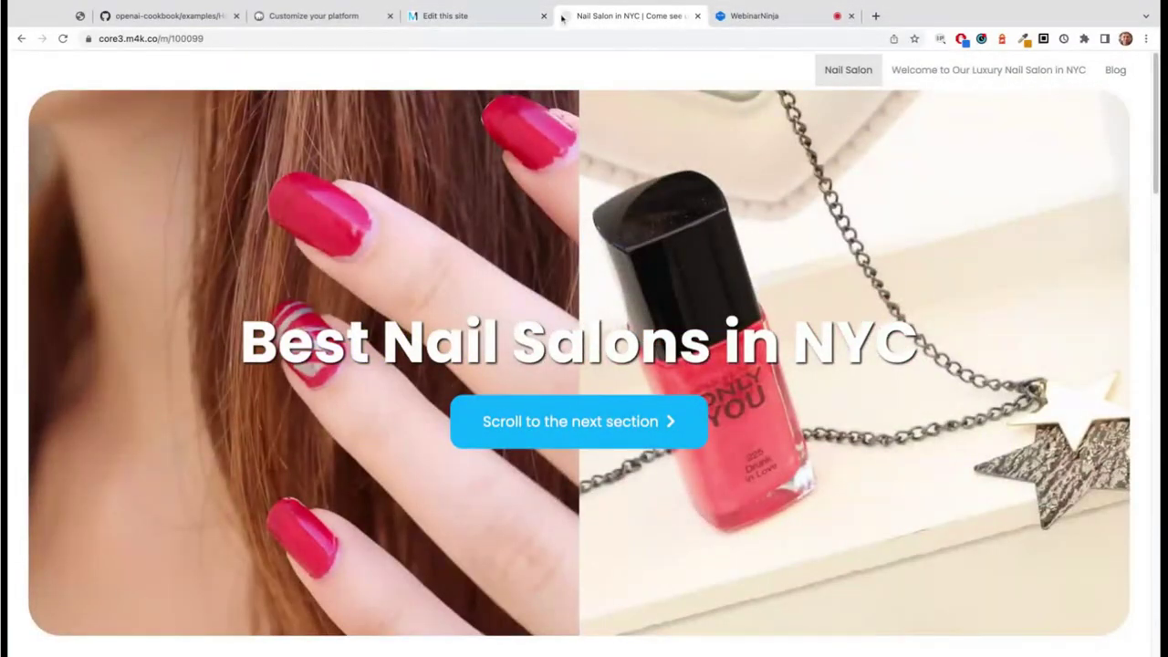
click(441, 18)
scroll(597, 343, down, 2)
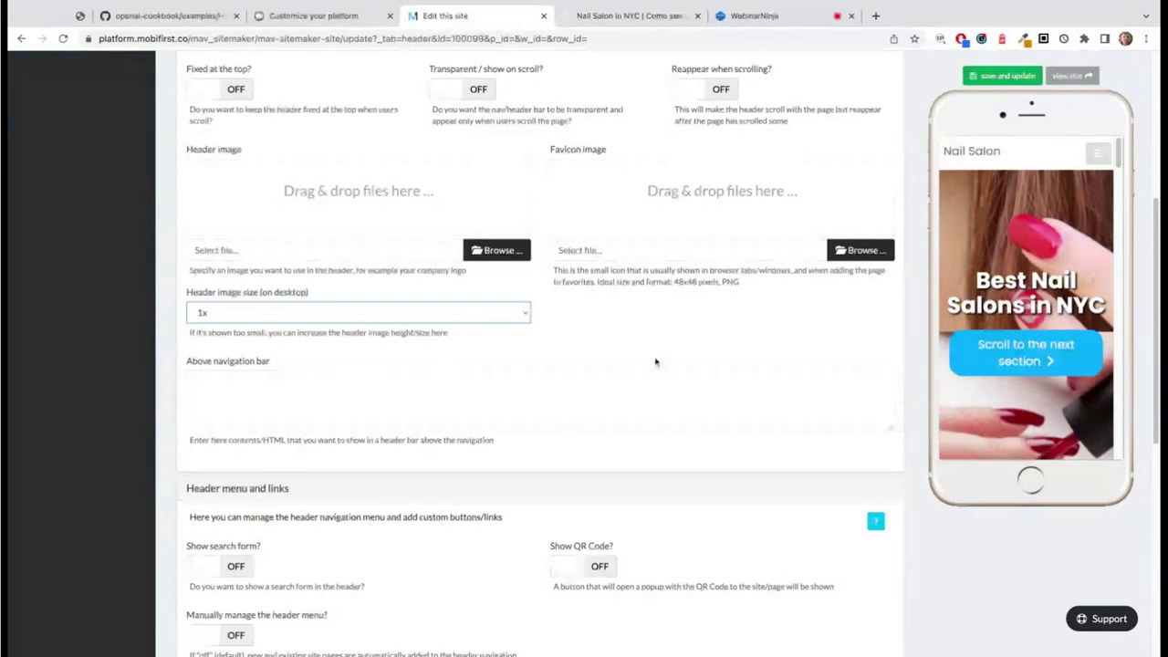
Look at the live site's header once more and read the attendee questions in the WebinarNinja chat
click(630, 15)
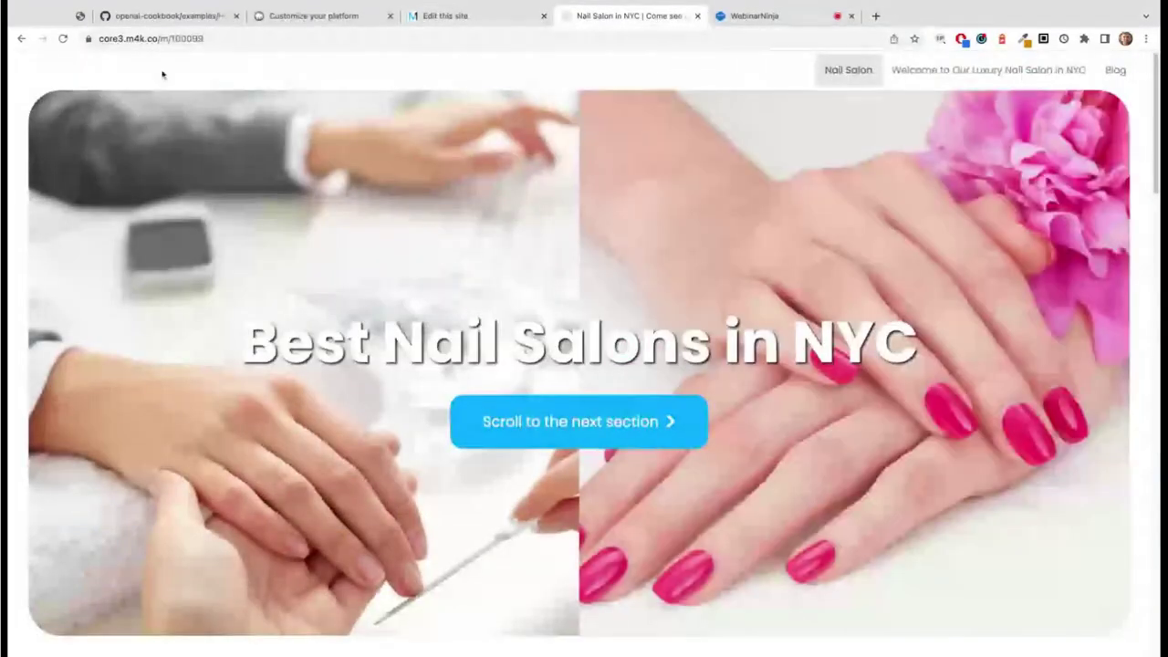
click(464, 17)
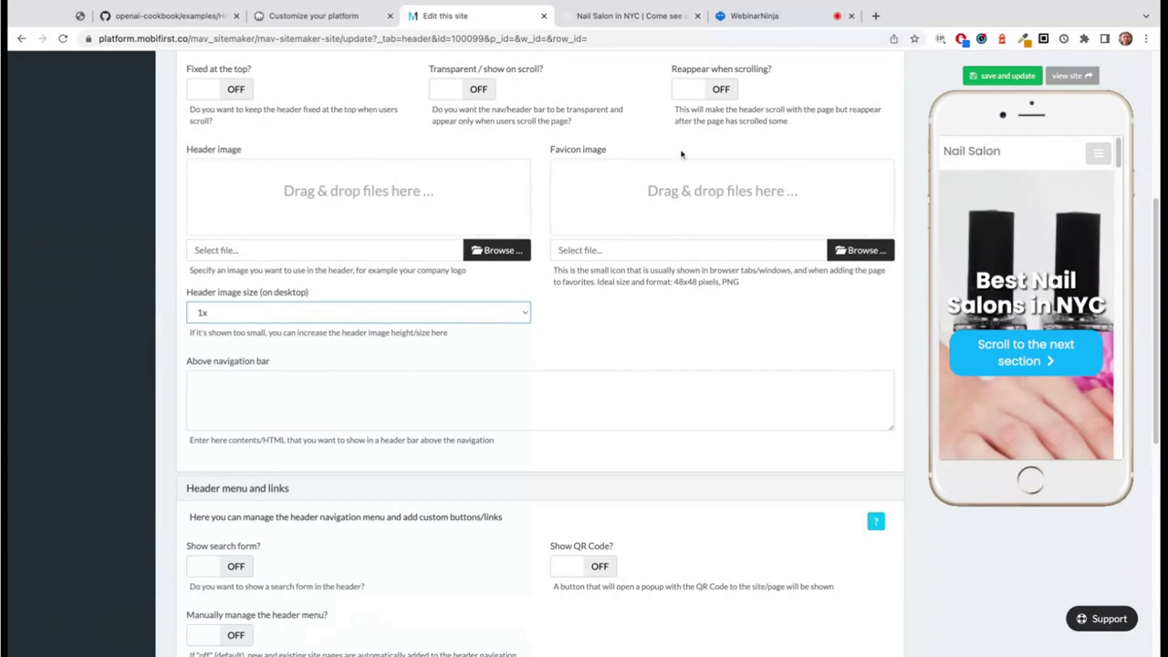
click(777, 18)
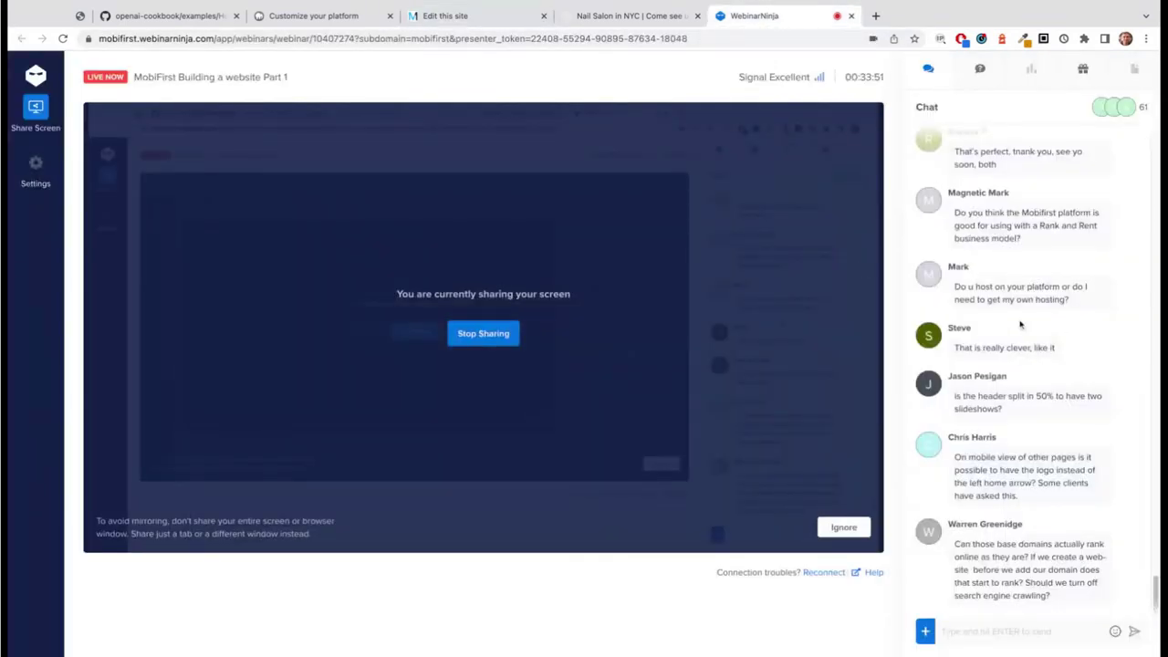
scroll(1029, 337, up, 1)
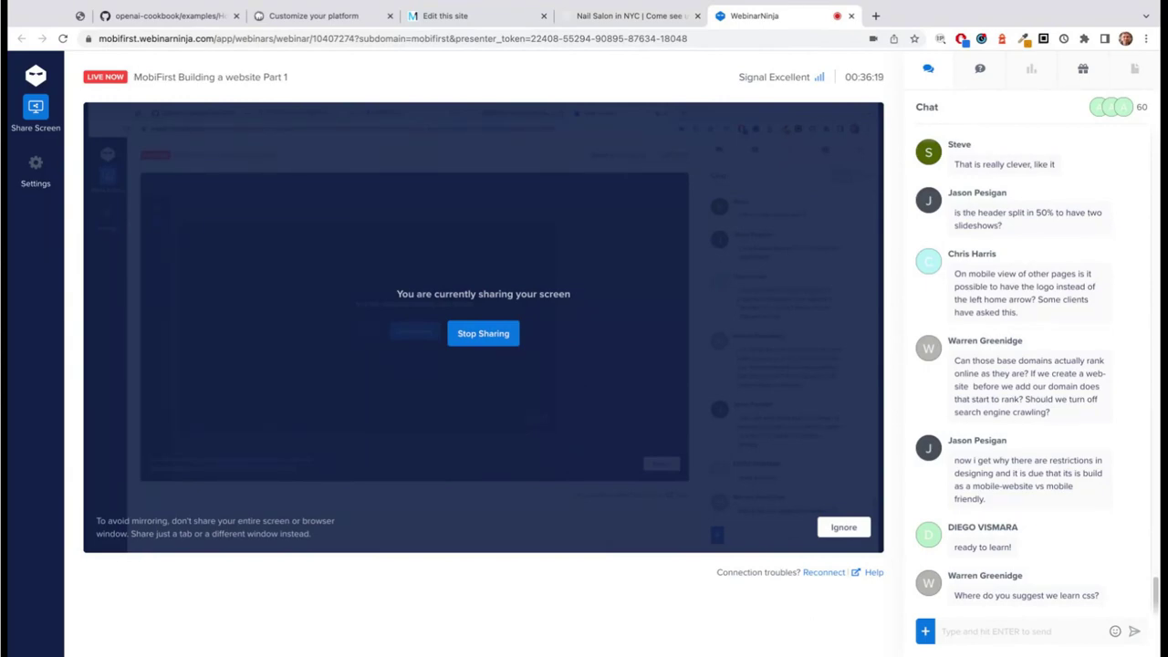
Inspect the robots meta tag in the live Nail Salon site's page source and close the source view
click(675, 16)
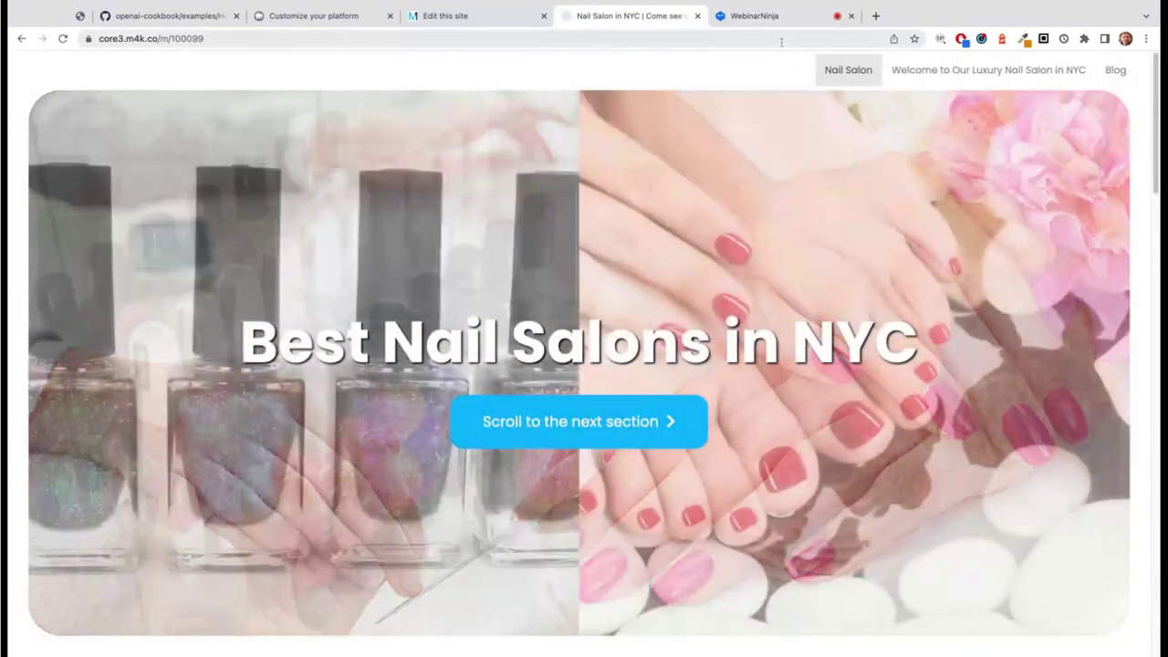
key(super+alt+u)
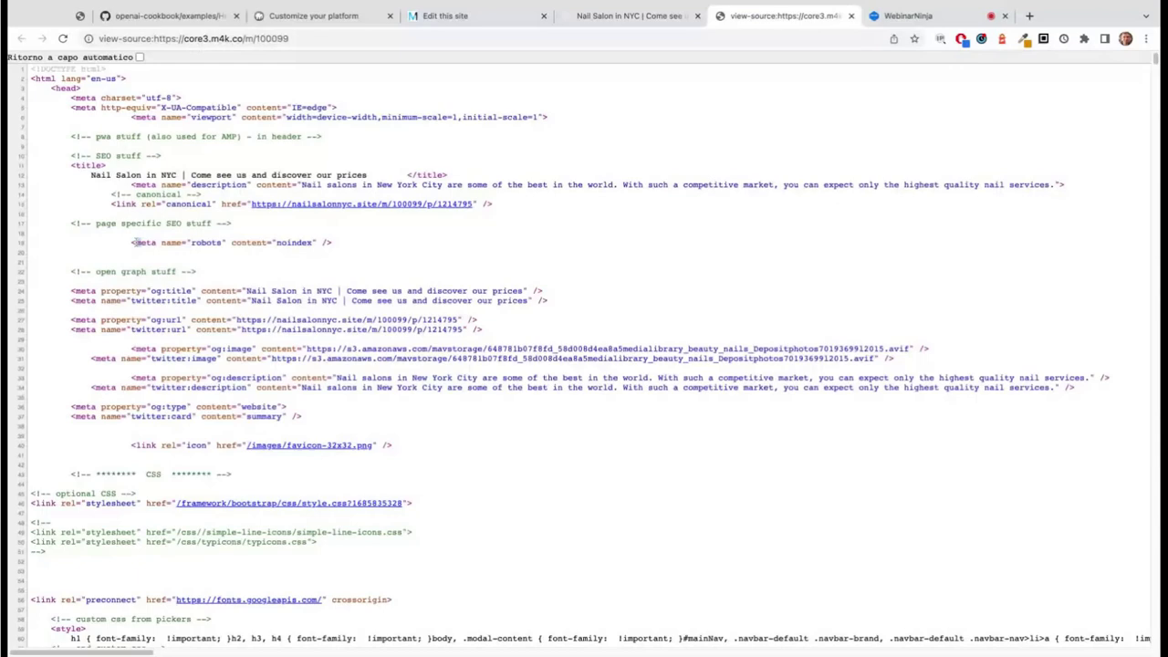
click(851, 16)
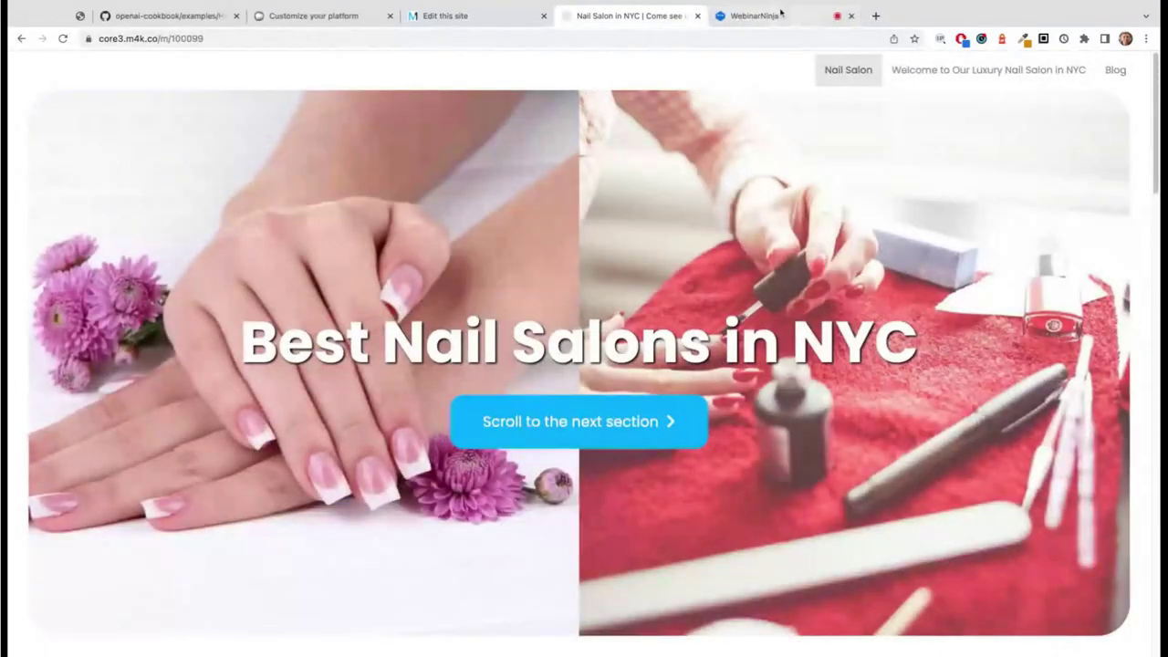
Return to the WebinarNinja chat and expand the truncated question about an SEO training video
click(780, 12)
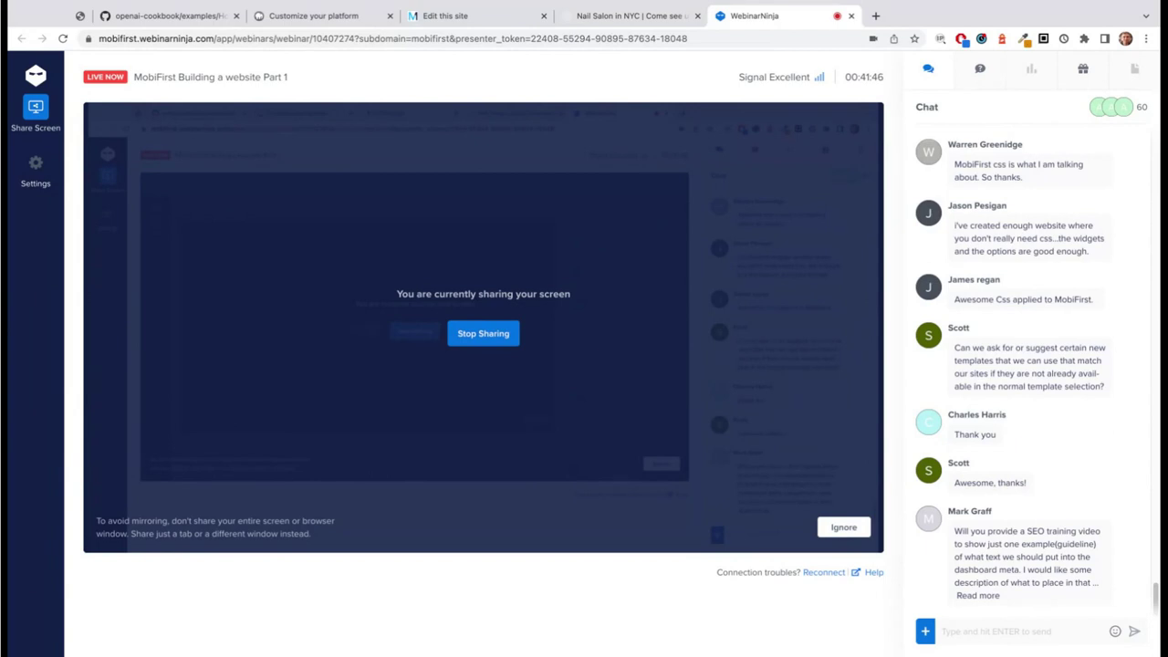
click(977, 595)
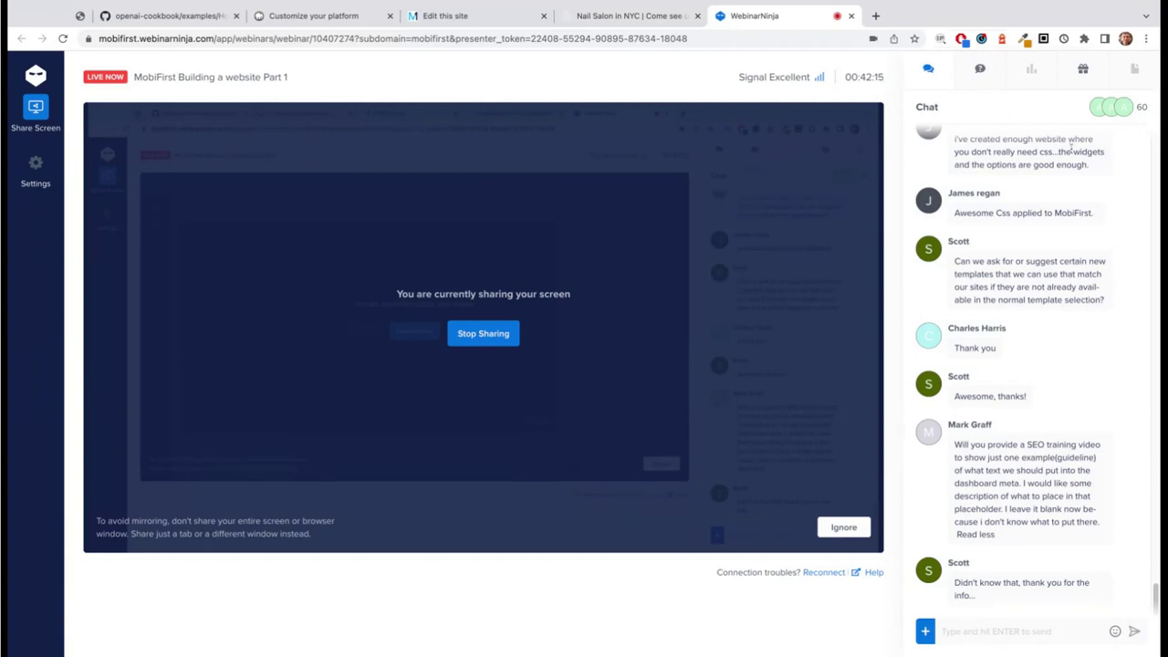
Enter "This is something that goes above the navigation bar" as the above-navigation-bar content in the MobiFirst site editor and save the site
click(465, 16)
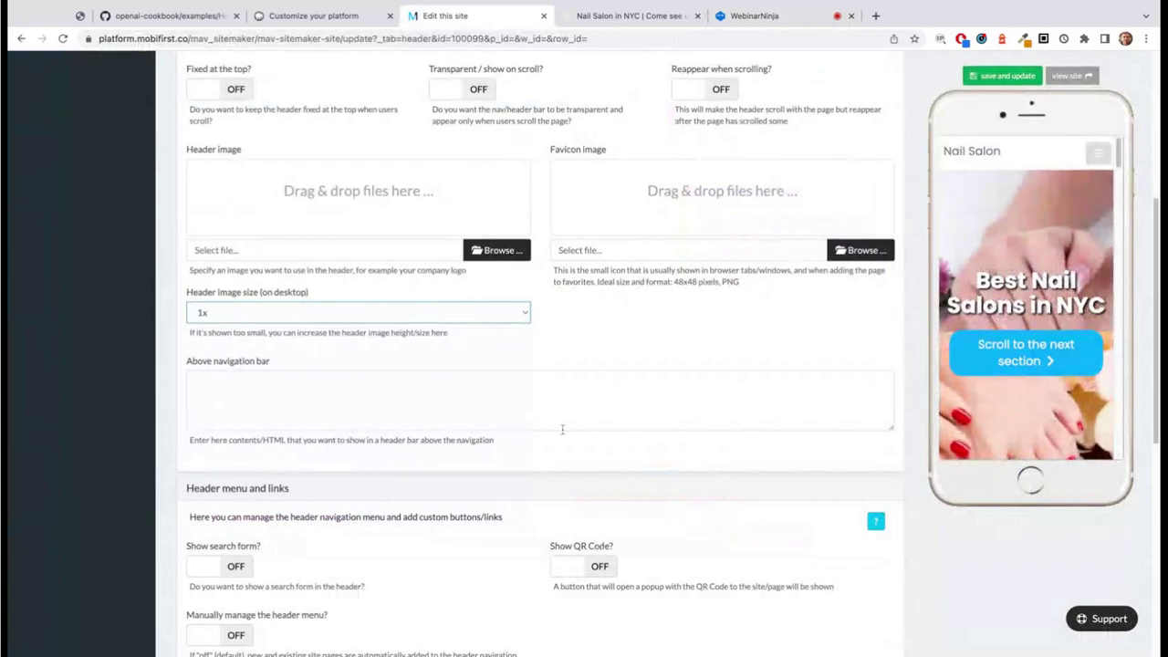
scroll(562, 429, down, 3)
scroll(539, 295, up, 2)
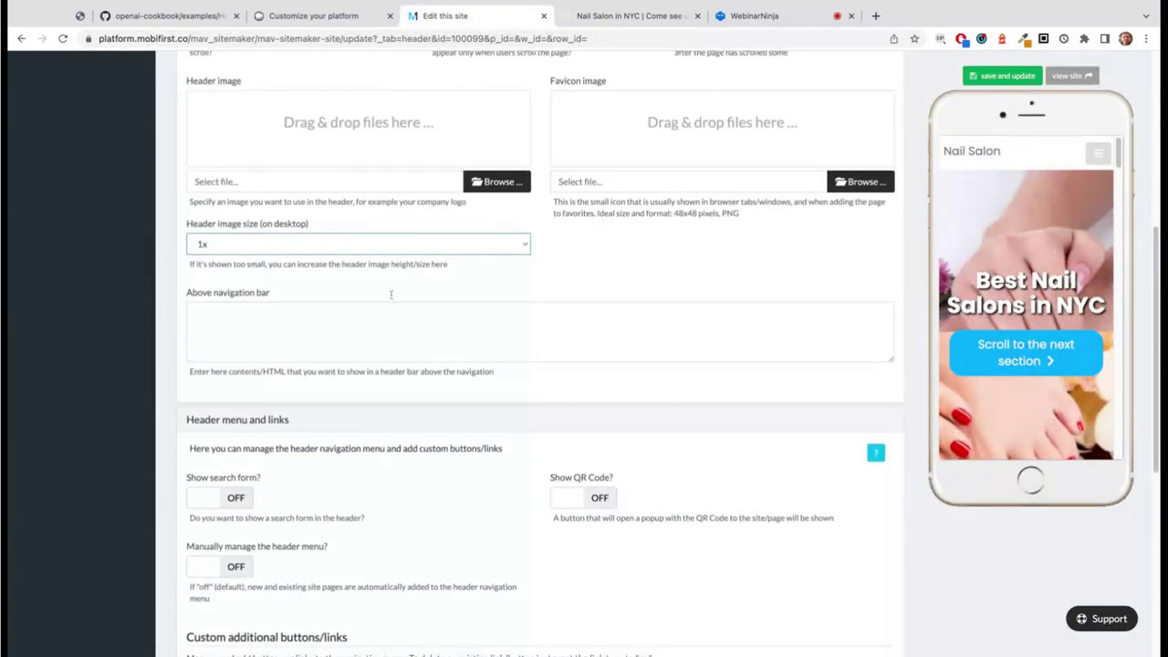
scroll(391, 294, up, 3)
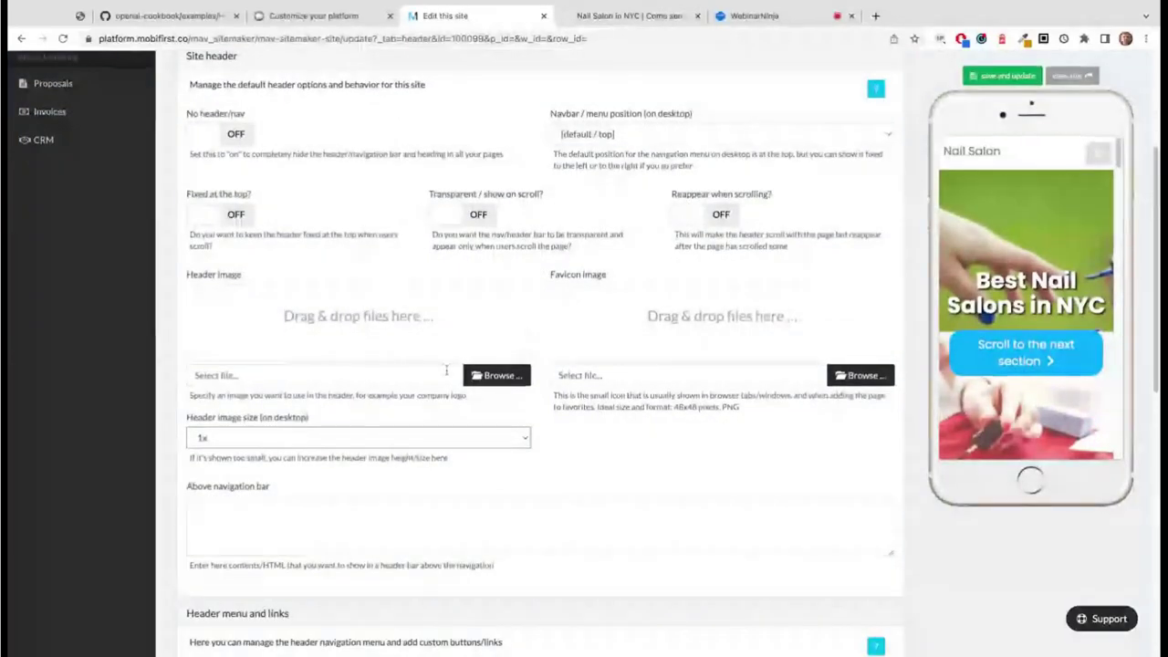
scroll(446, 369, down, 4)
click(523, 275)
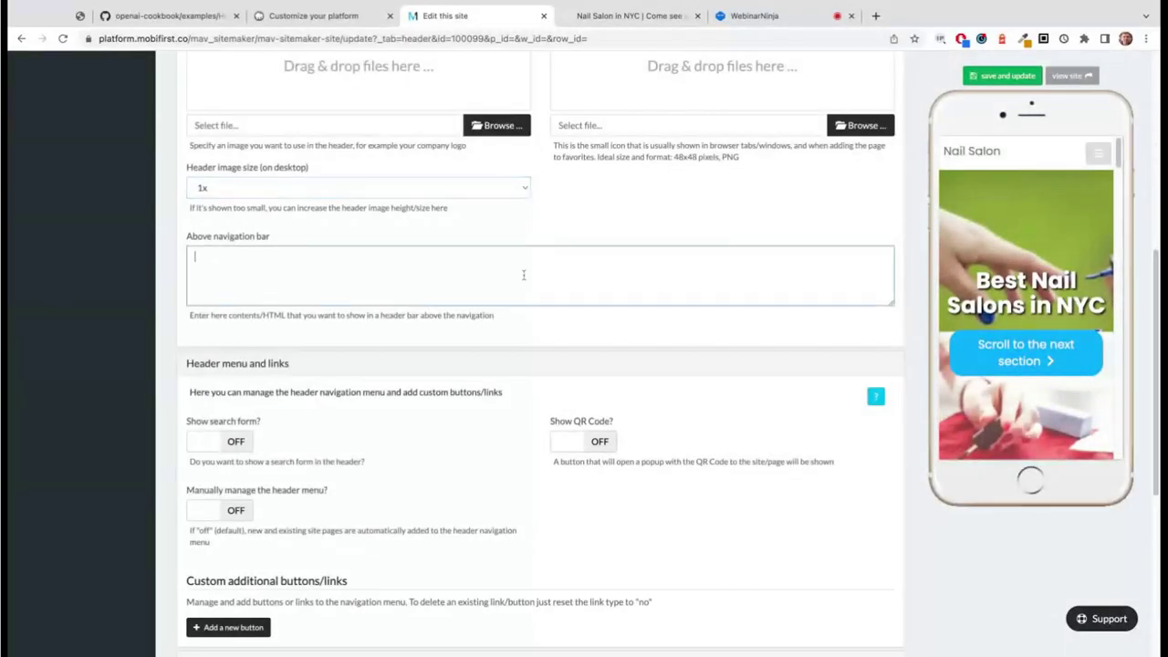
text(Yhis)
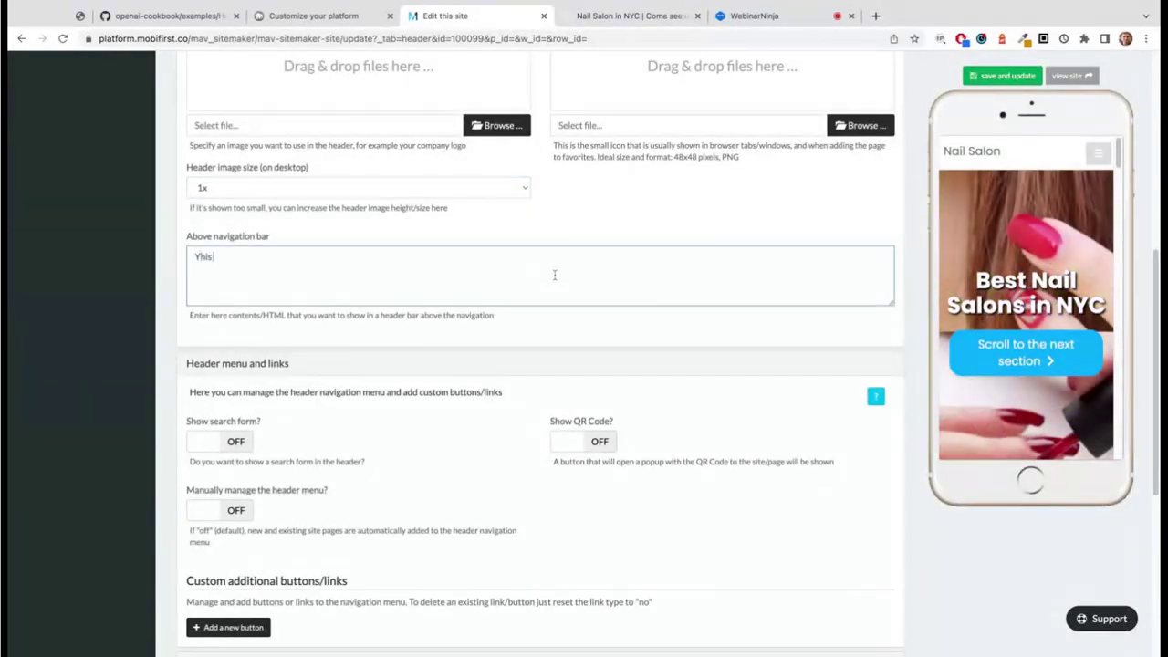
key(super+a)
text(This is something that go)
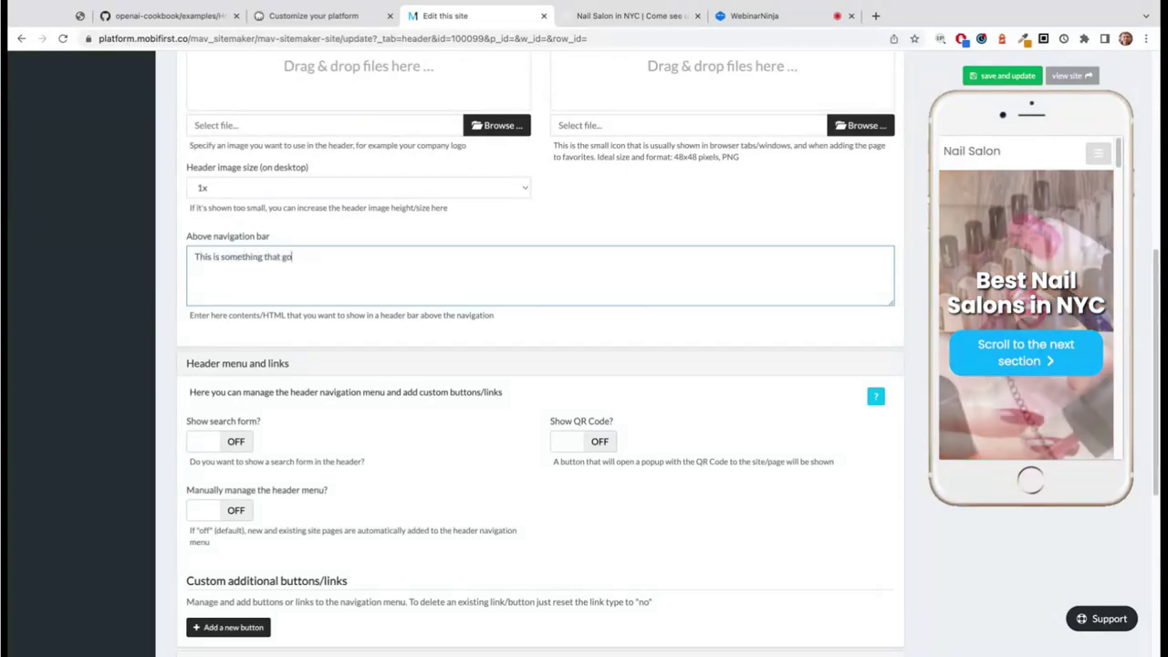
text(es above the n)
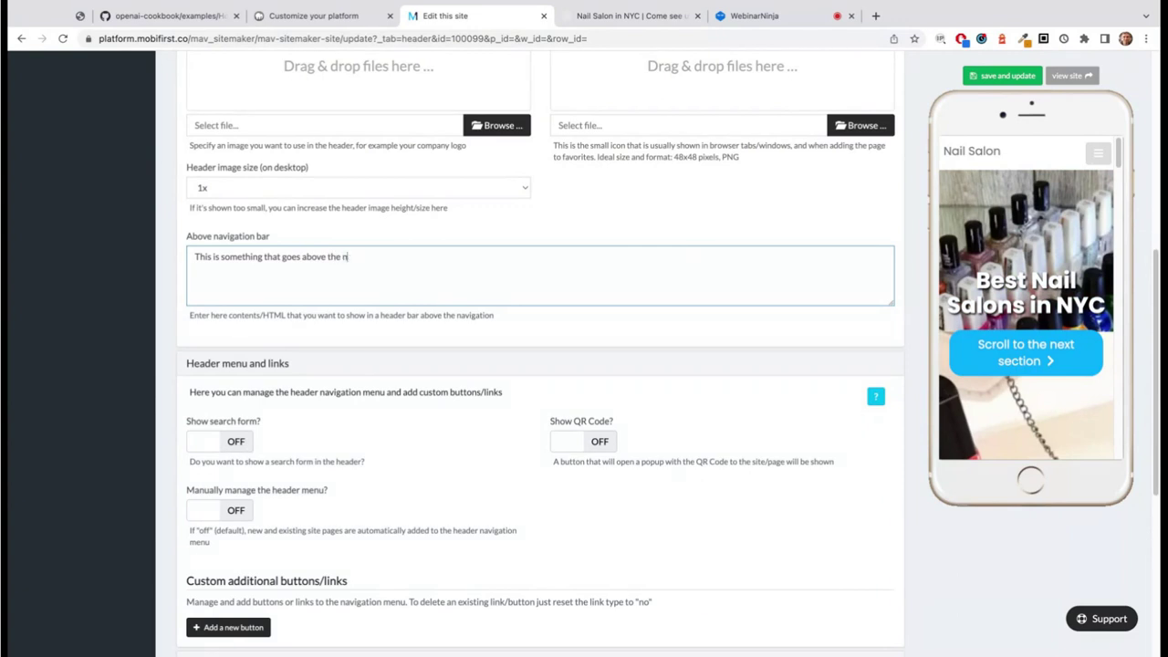
text(avigation bar)
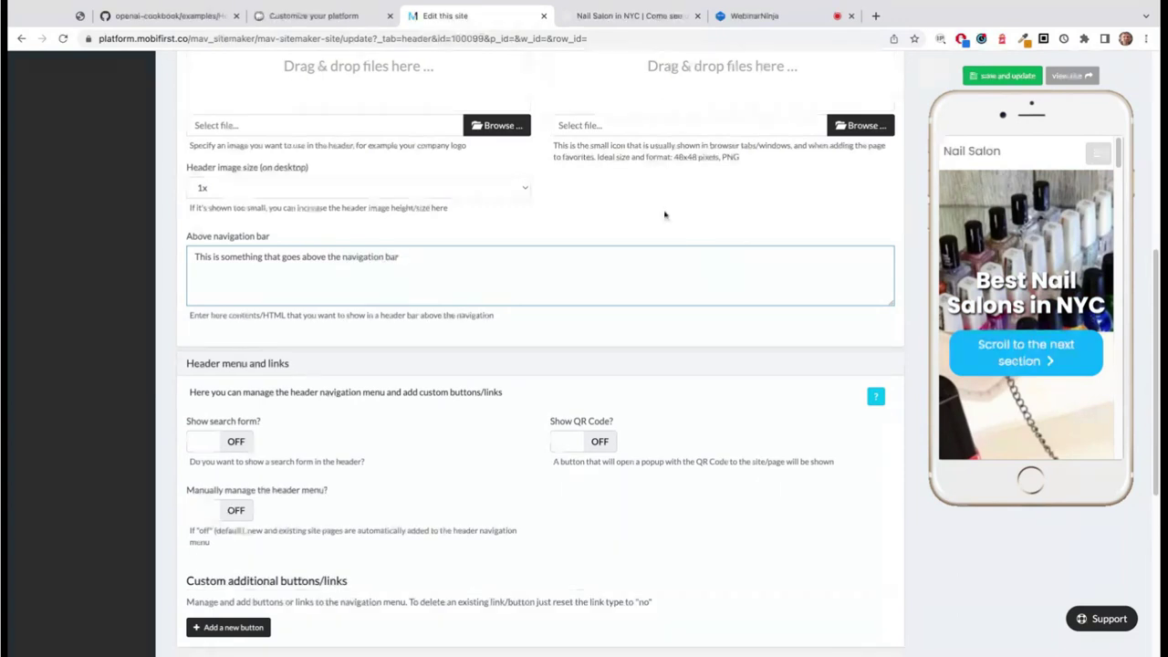
key(super+r)
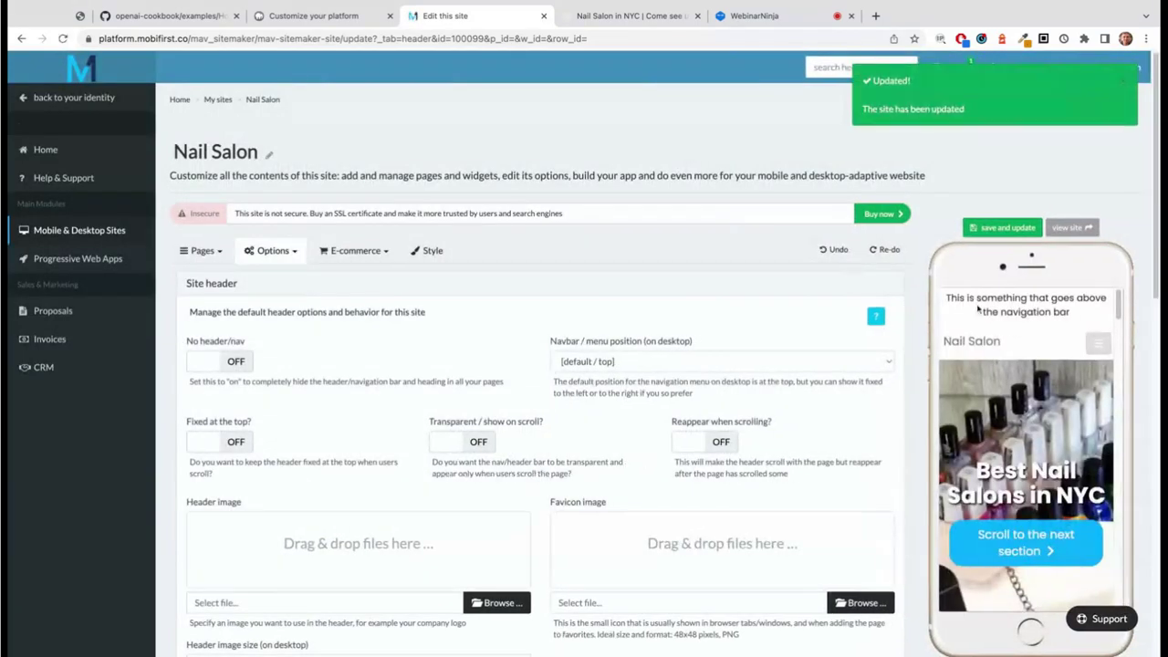
Check the text above the navigation bar in the phone preview and on the live site
drag(945, 302, 1088, 319)
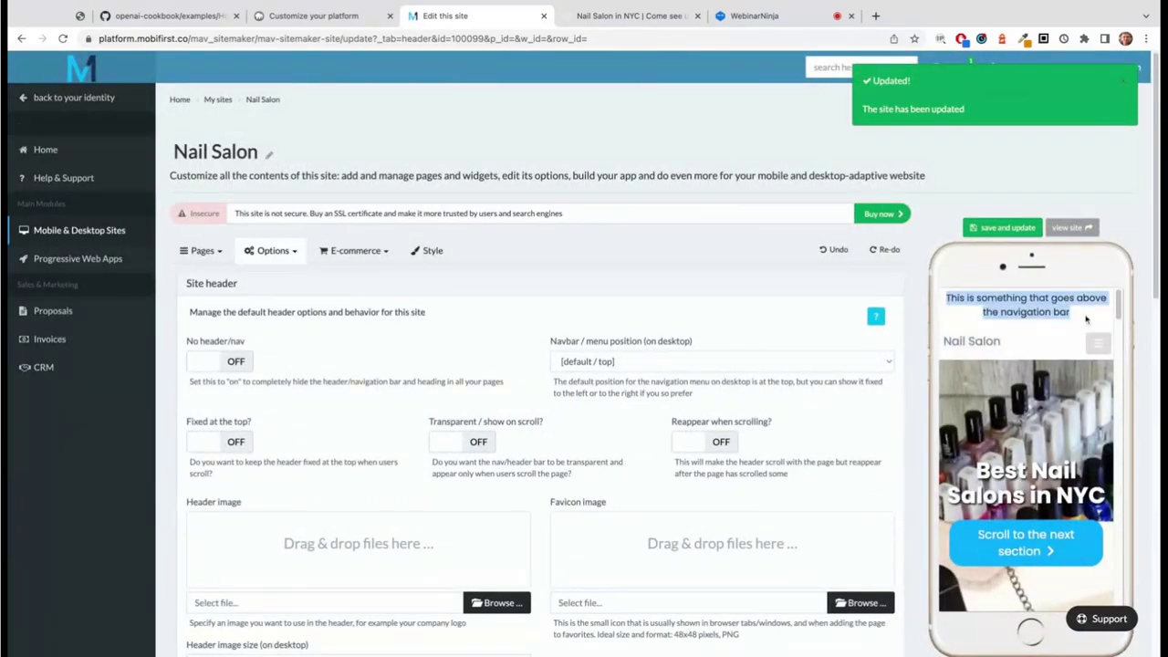
click(1084, 317)
click(594, 24)
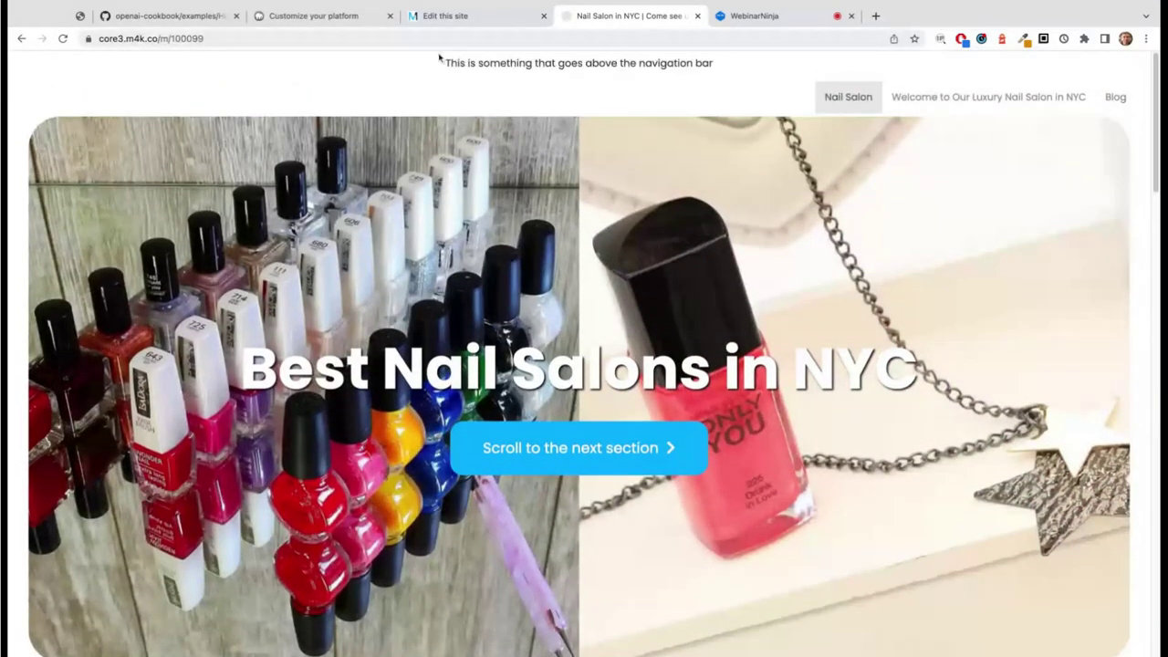
triple_click(449, 62)
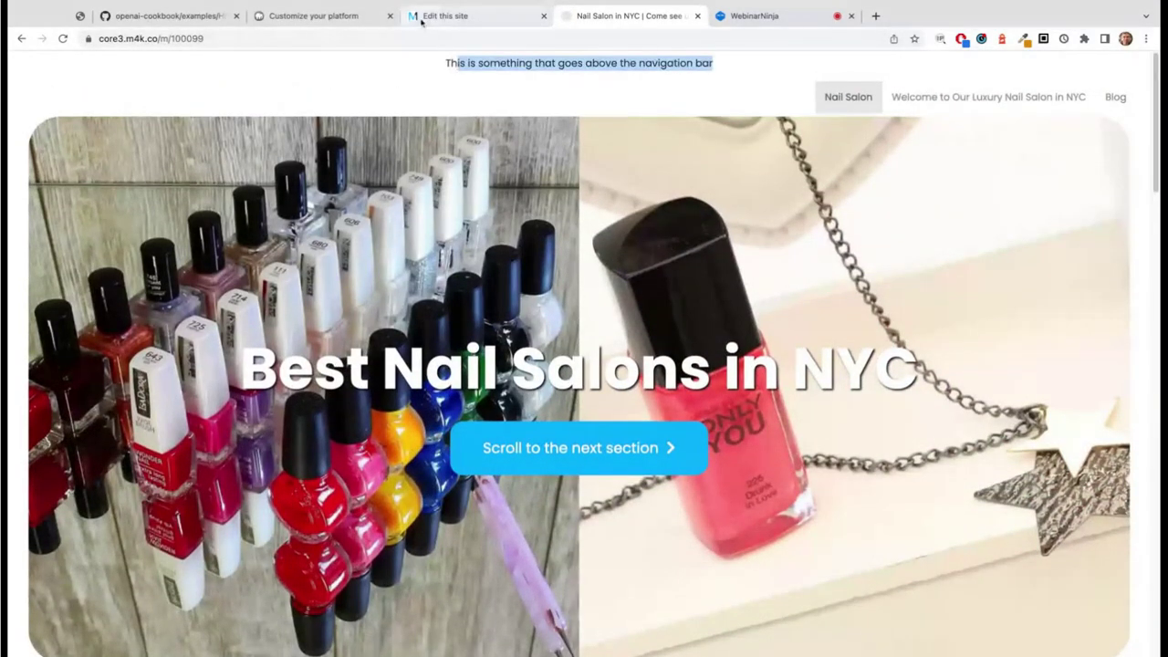
Wrap the above-navigation-bar text in a div with style="color: red;" and save the site
click(437, 16)
scroll(552, 232, down, 4)
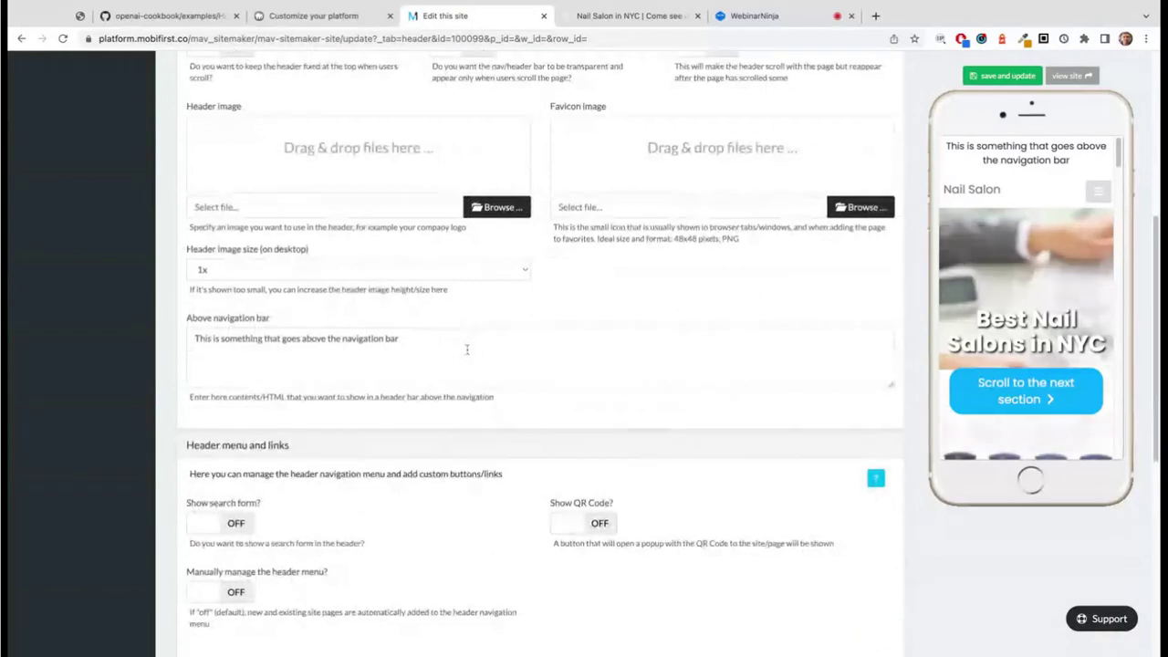
text(<div style)
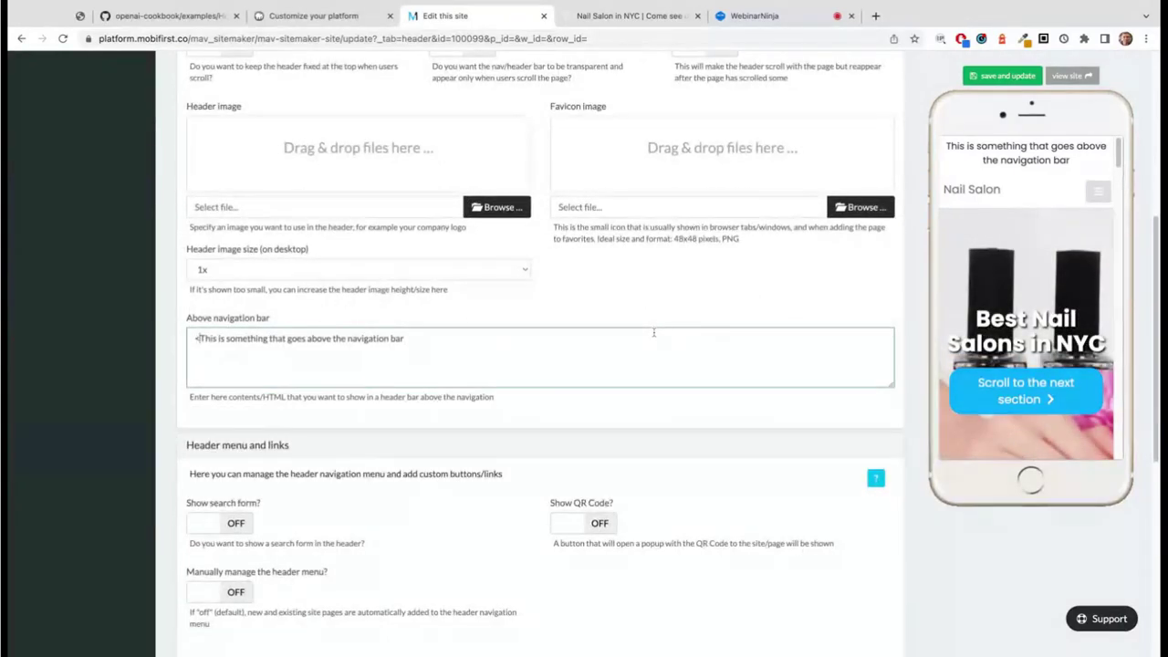
text(=")
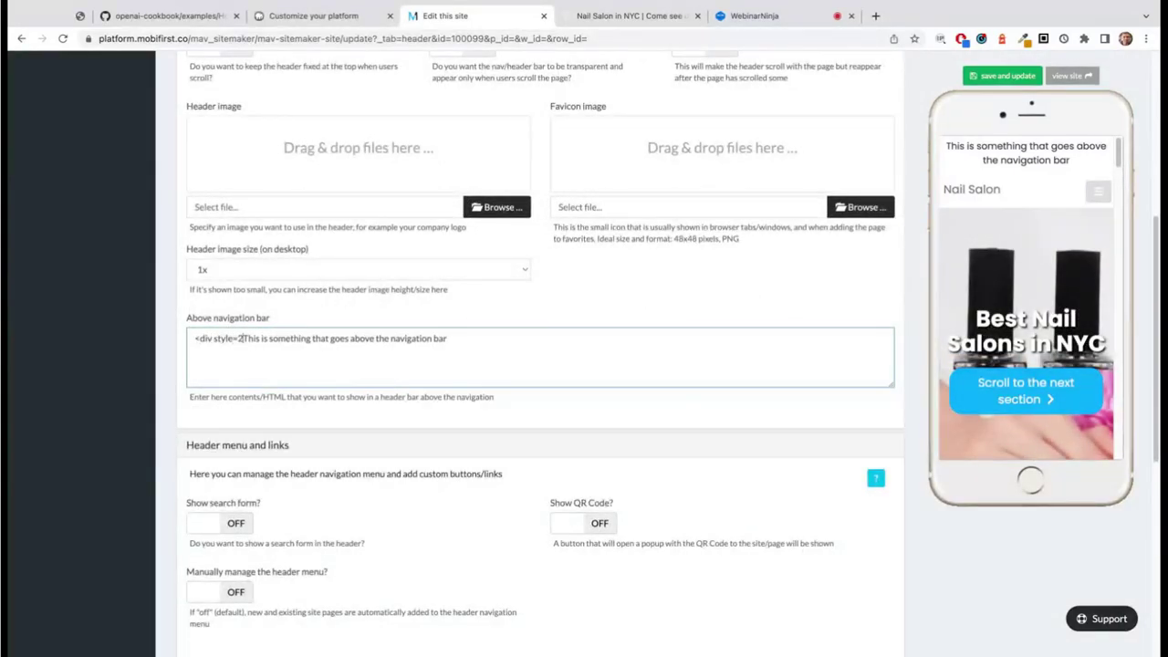
text(color: red)
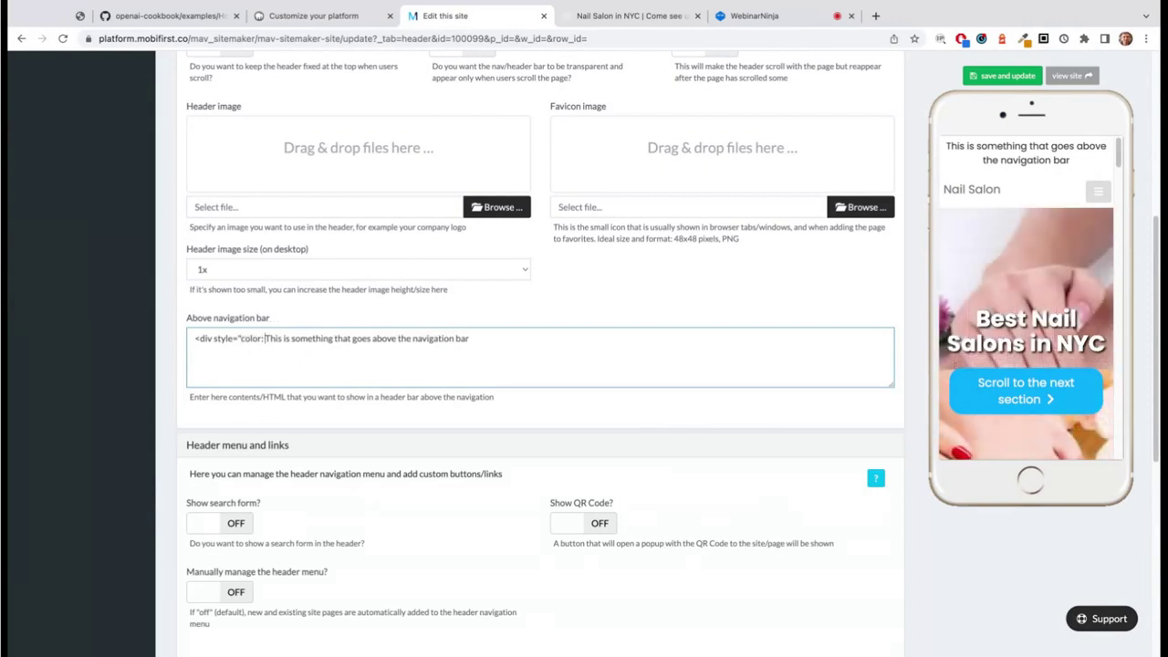
text(;">)
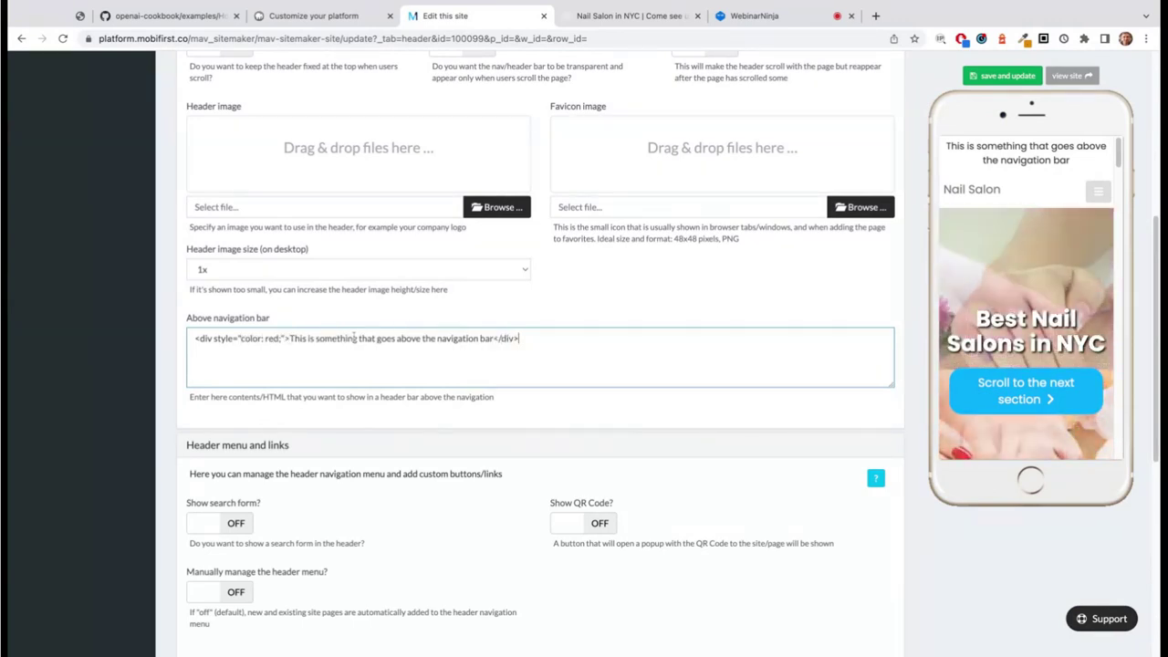
drag(217, 339, 290, 339)
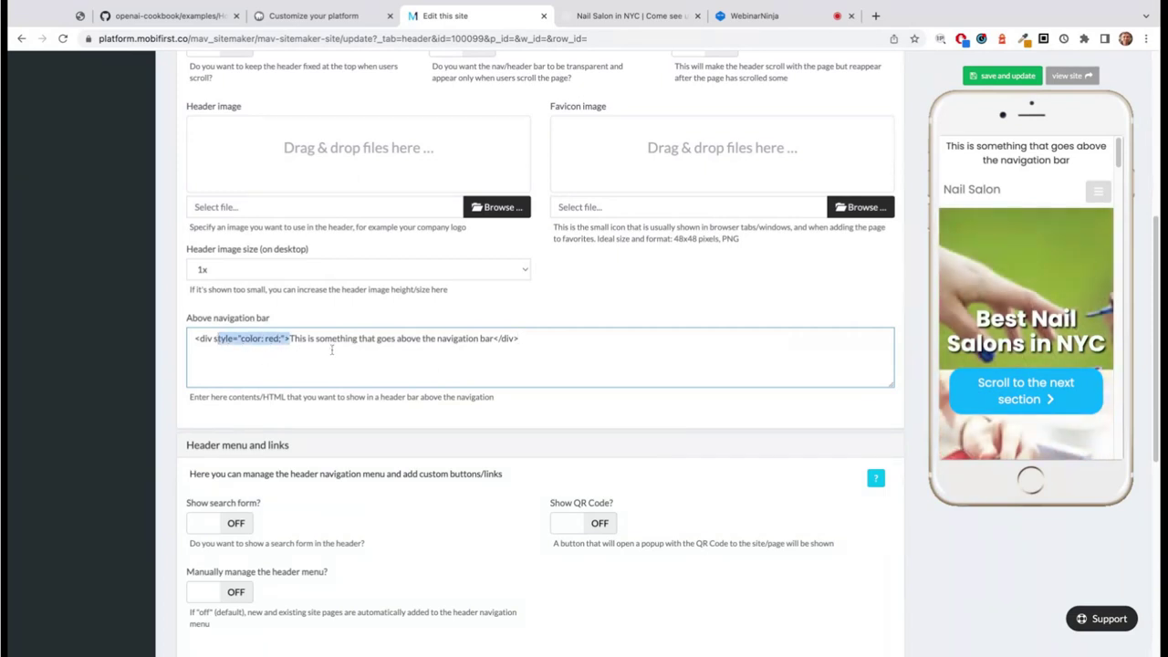
click(332, 350)
click(1003, 76)
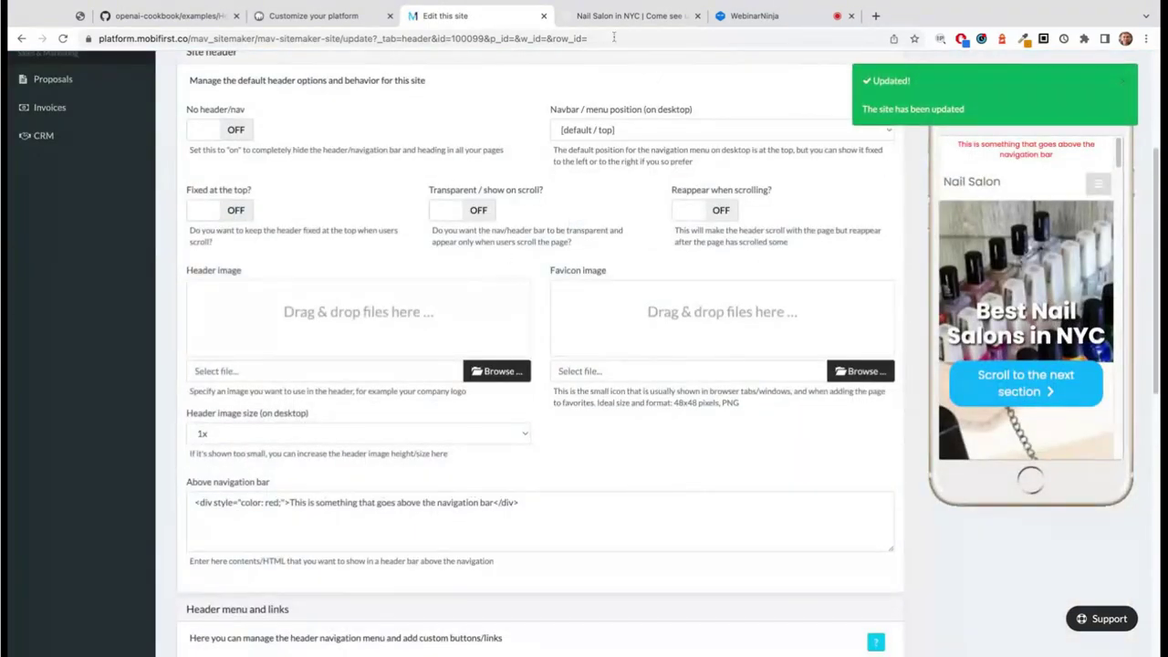
Reload the live site and check the colour of the text above the navigation bar
click(621, 15)
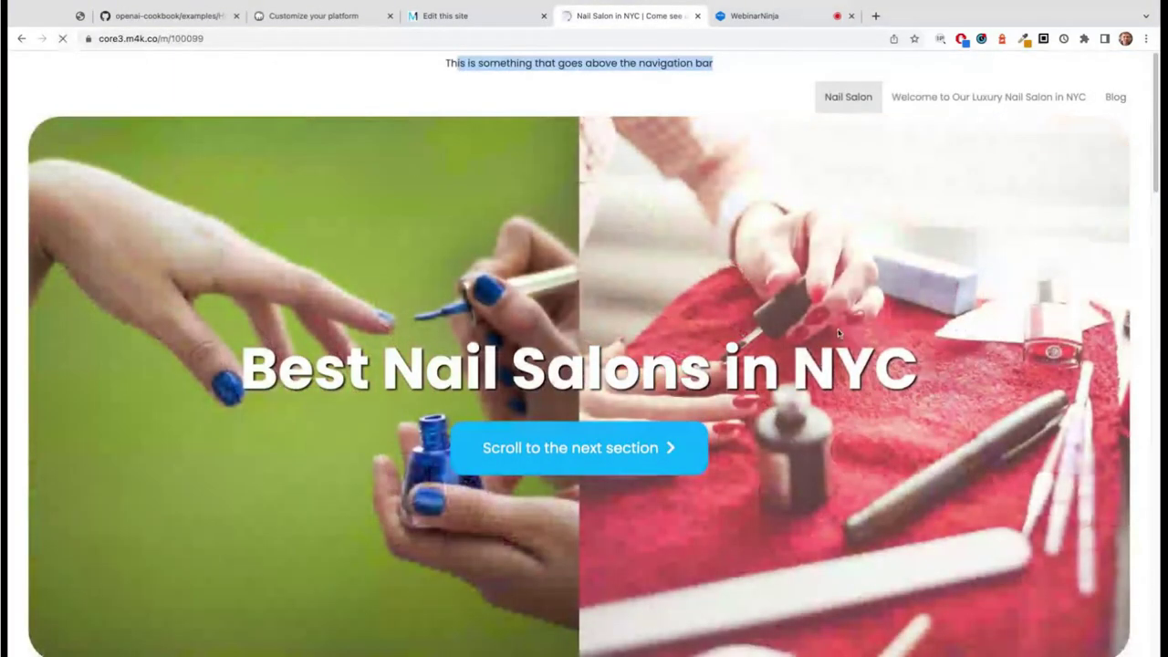
drag(473, 62, 717, 88)
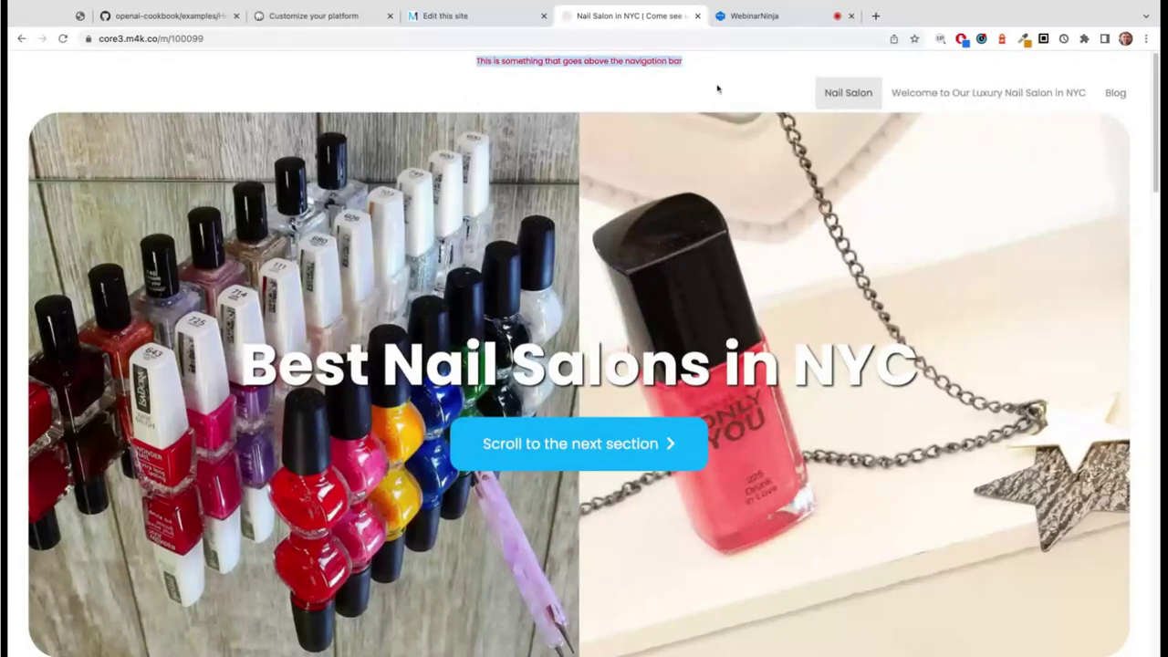
click(721, 144)
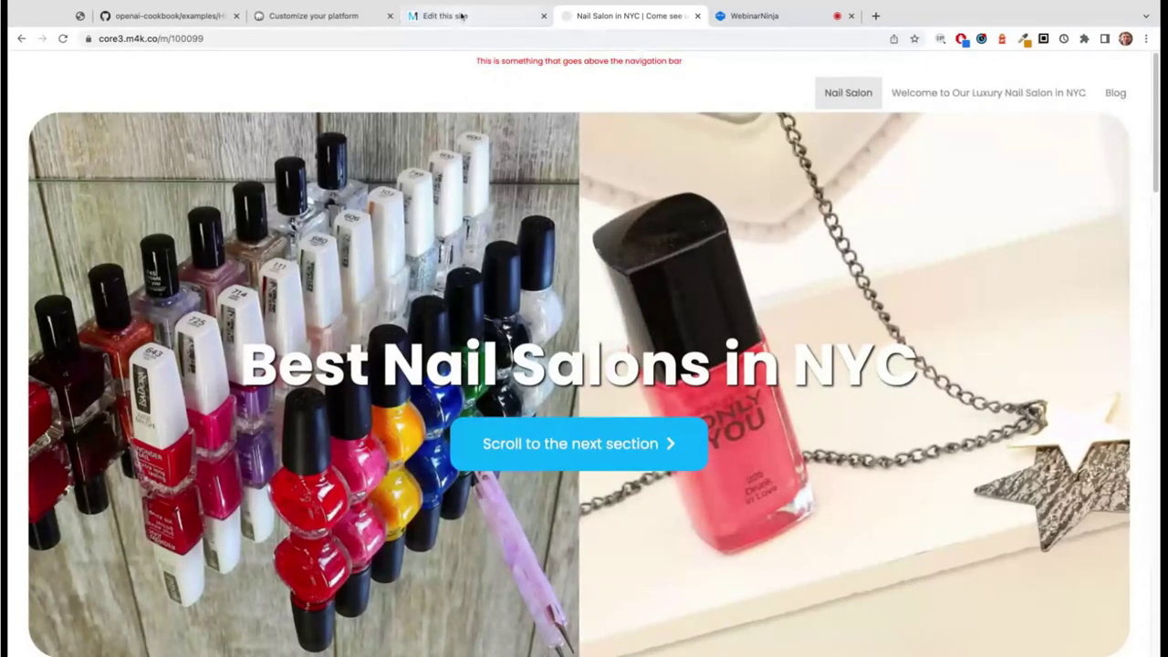
Add "background: yellow;" to the inline style of the above-navigation-bar div in the site editor
click(455, 18)
scroll(555, 400, down, 1)
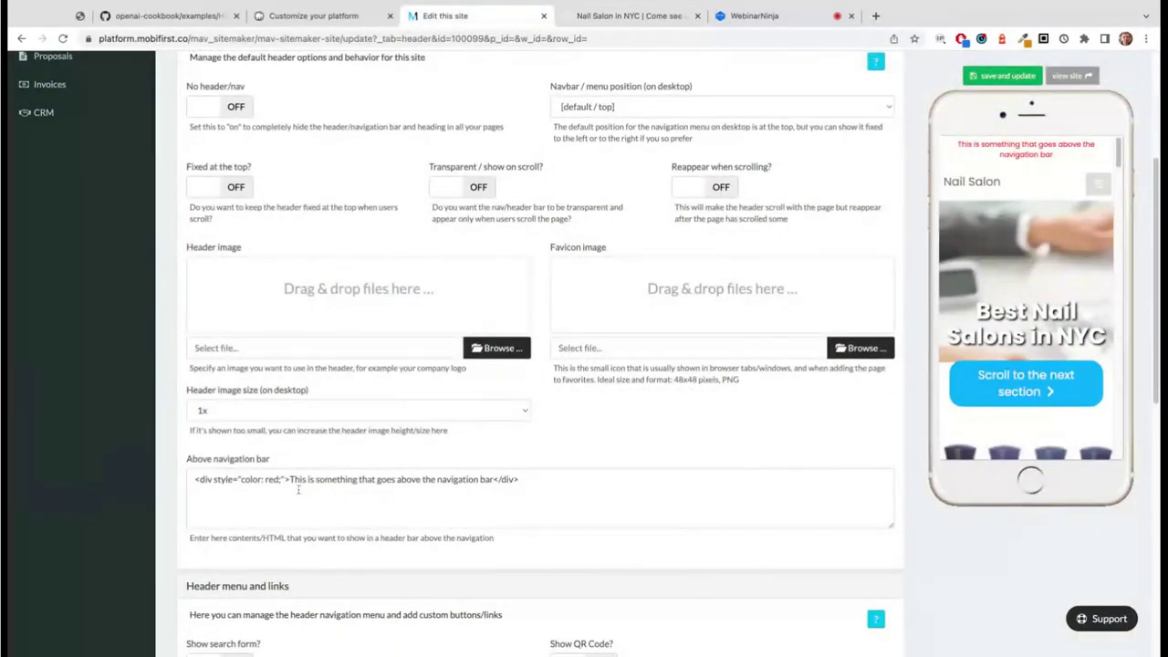
click(281, 479)
text(bavckgrtou)
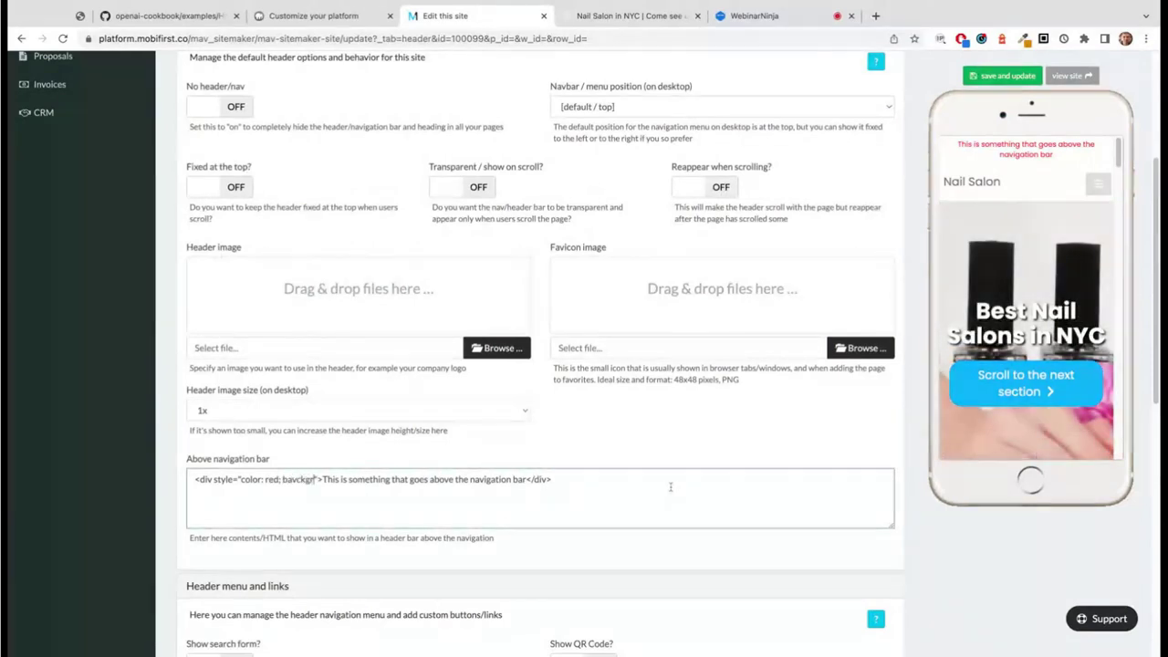
text(background:)
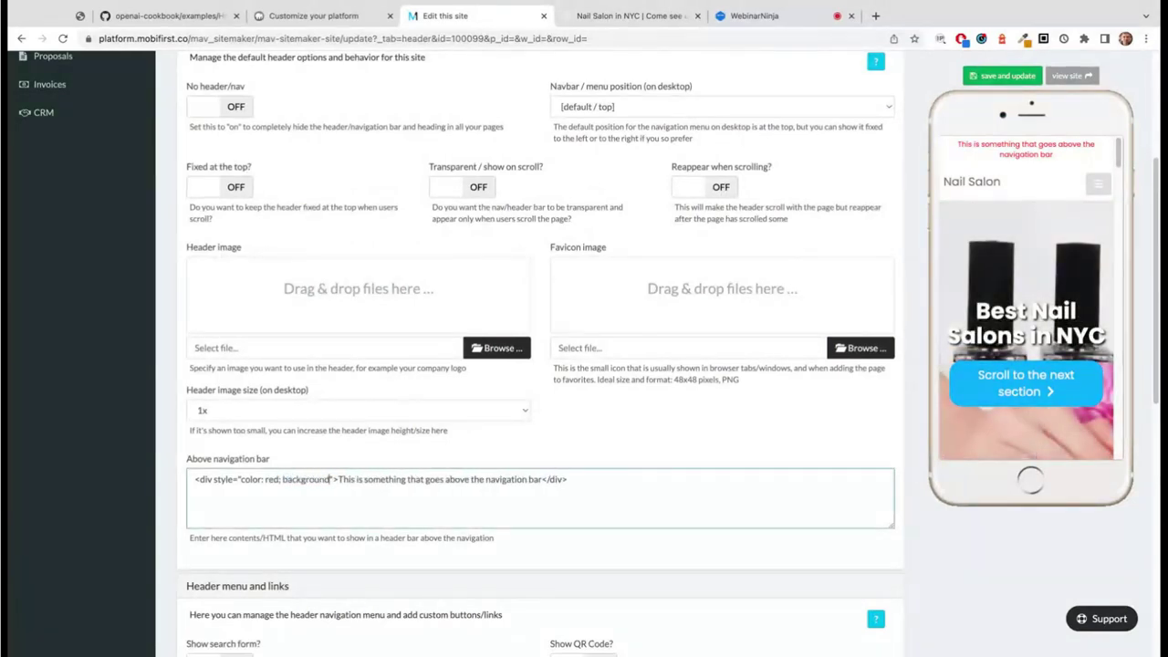
text( yellow;)
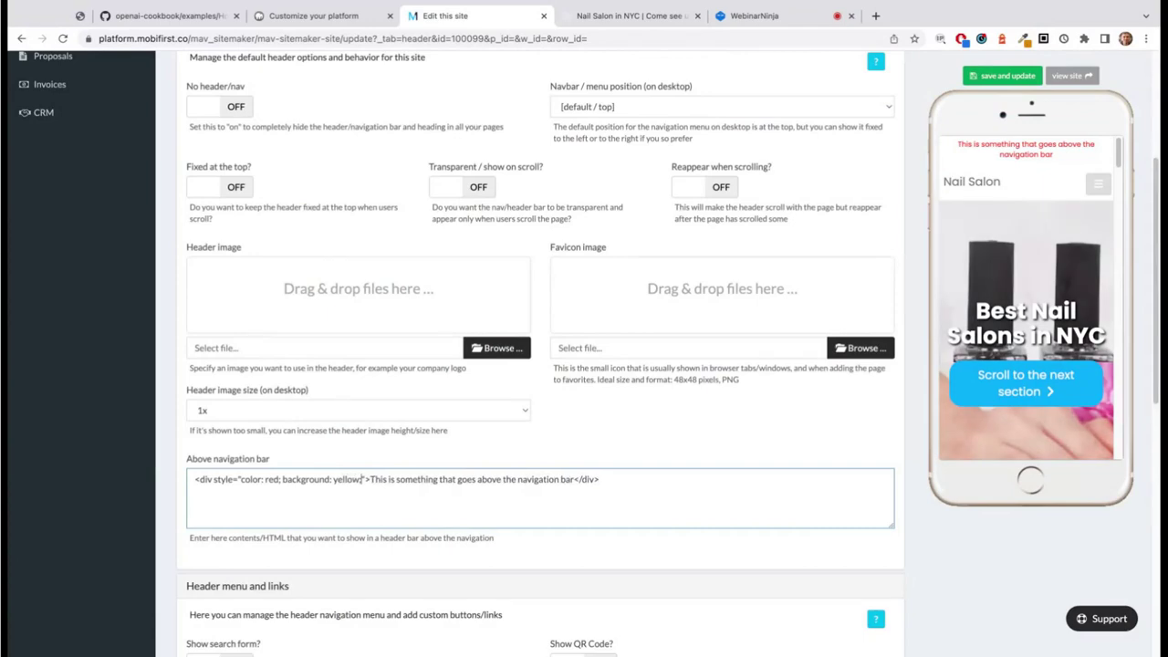
Save the site and check the styled text above the navigation bar on the live site
click(1003, 76)
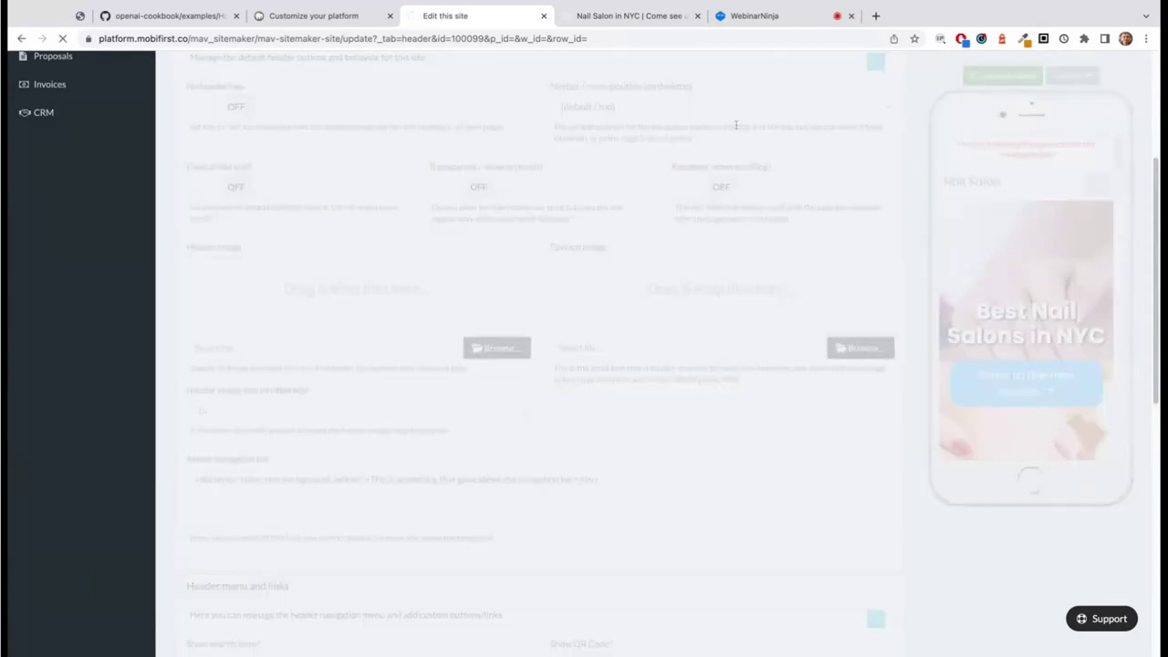
click(652, 8)
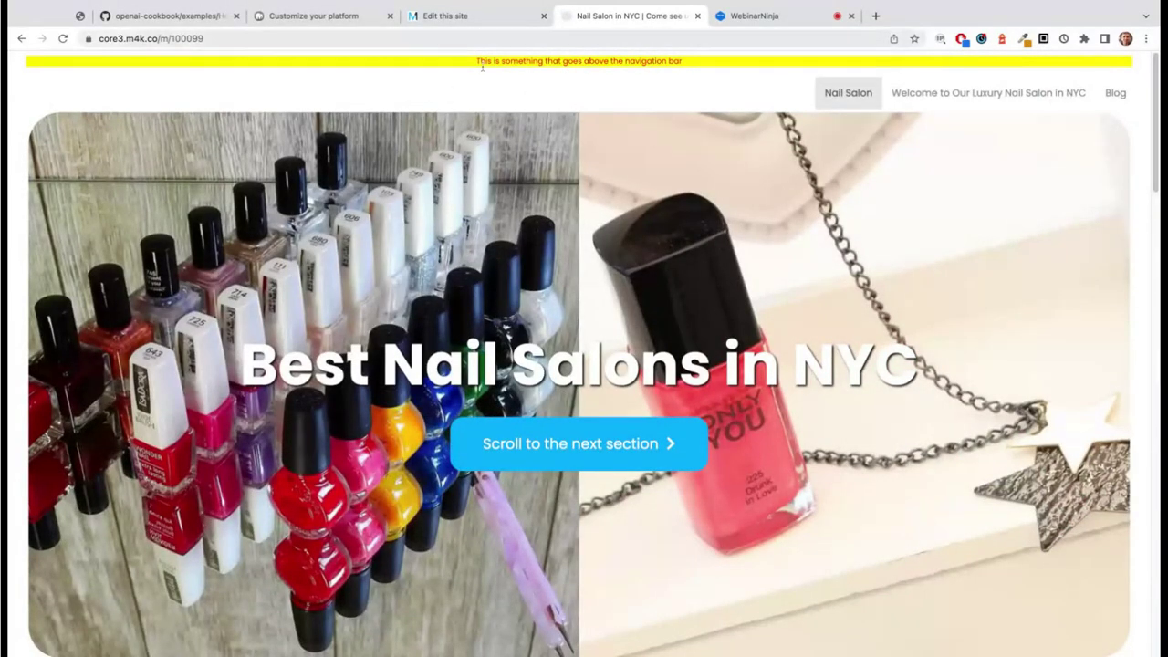
Clear all content from the Above navigation bar field in the site editor and save the site
click(530, 16)
scroll(437, 473, down, 5)
scroll(437, 473, down, 1)
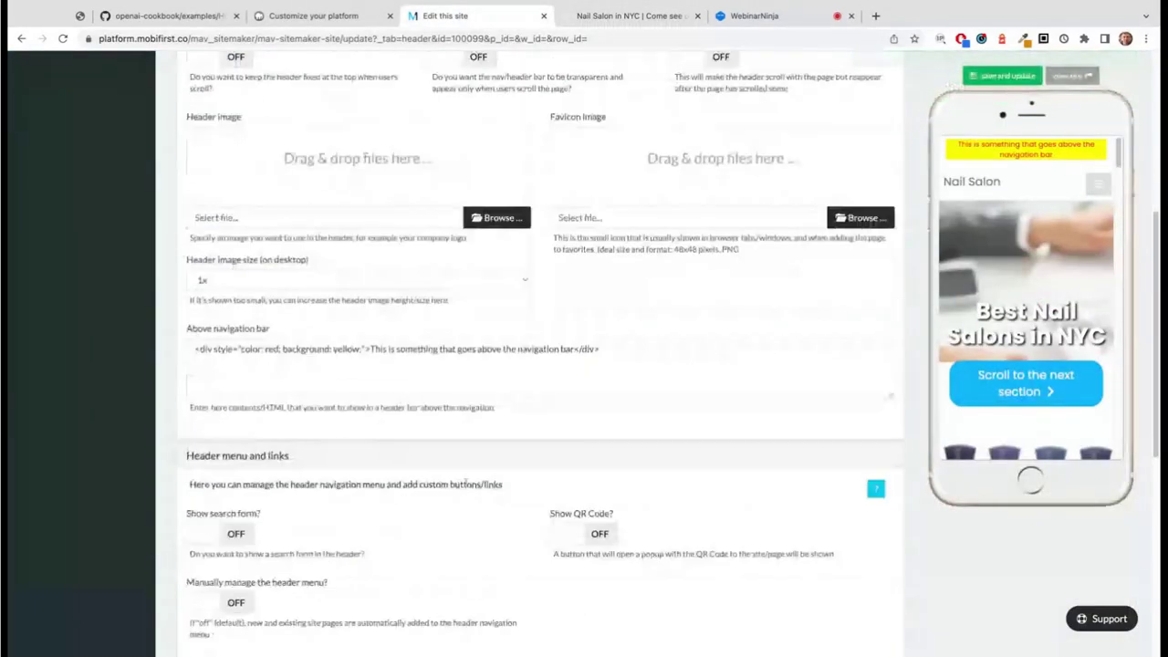
click(636, 365)
key(ctrl+a)
key(BackSpace)
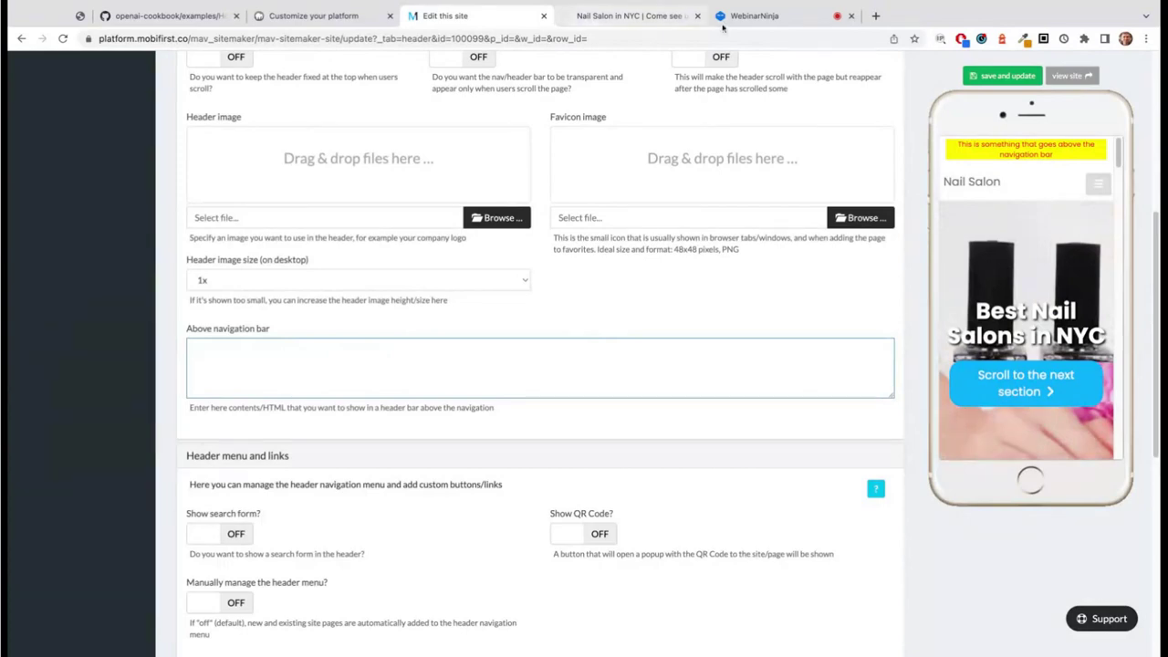
click(1001, 75)
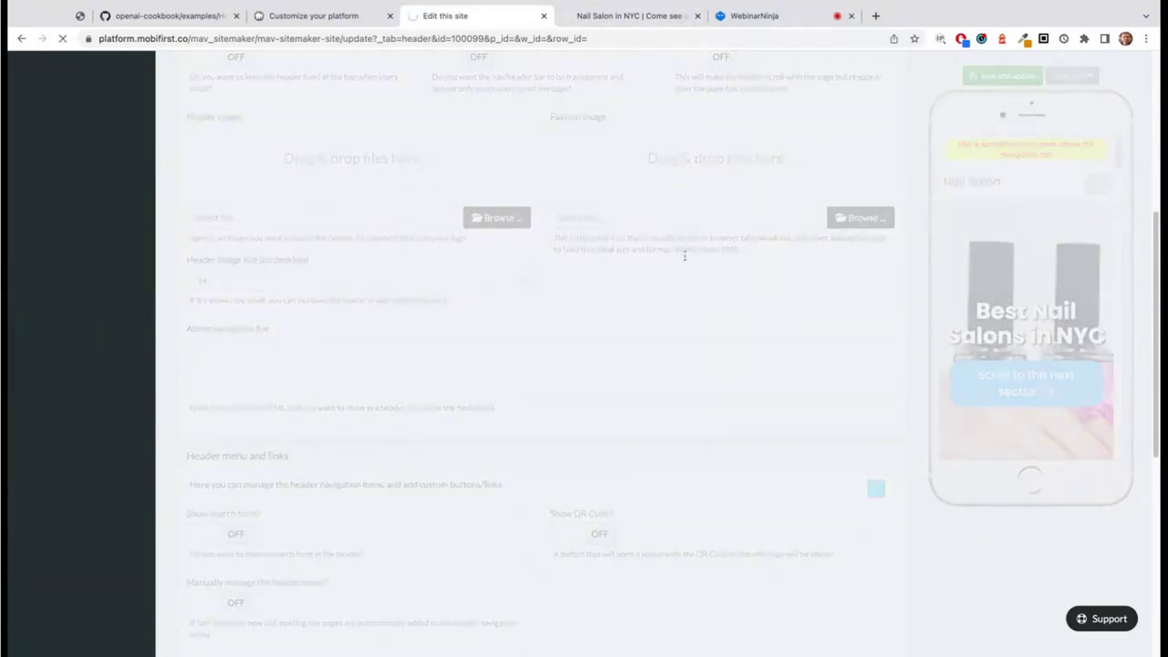
Reload the live site and check the area above its navigation bar
scroll(551, 266, down, 6)
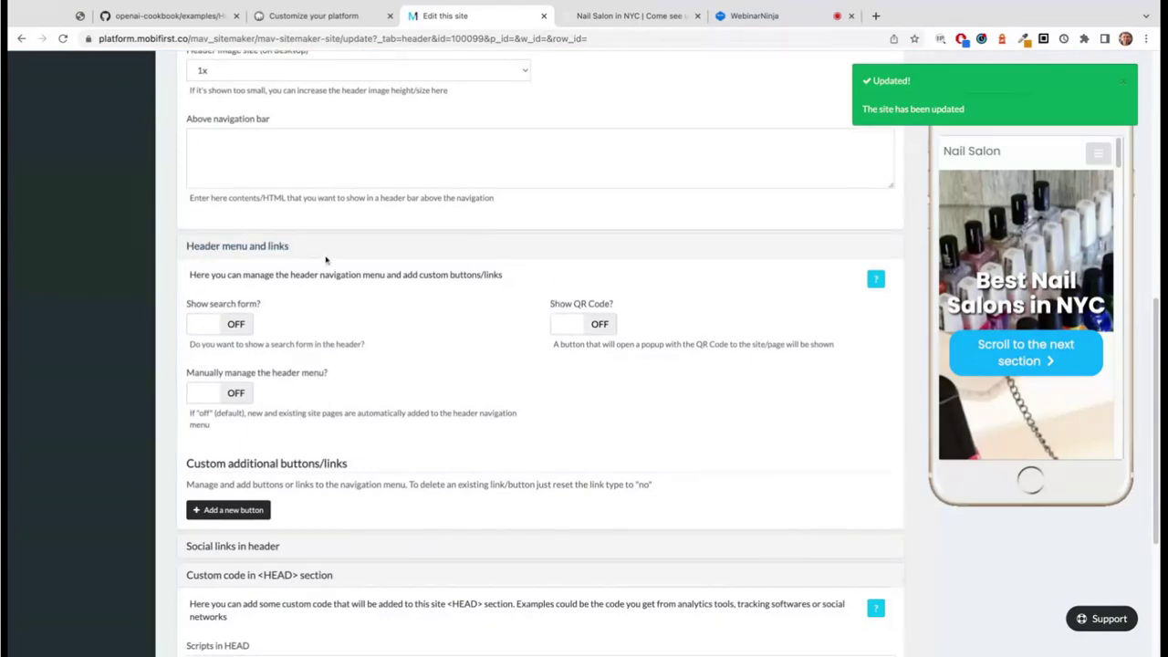
click(629, 16)
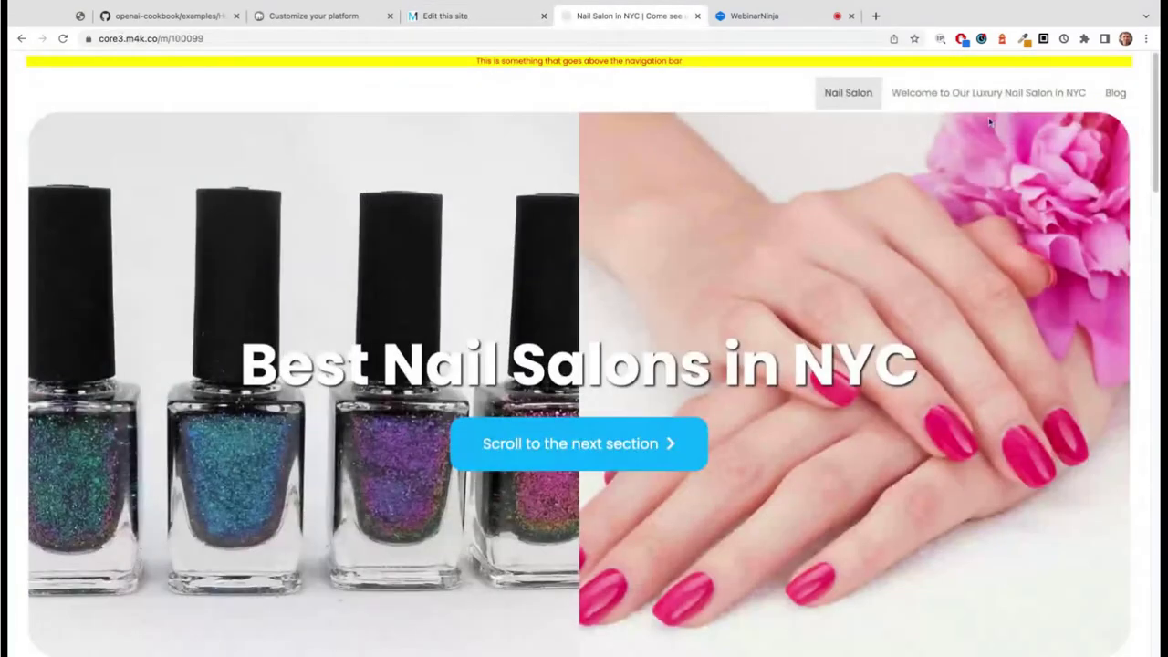
click(63, 38)
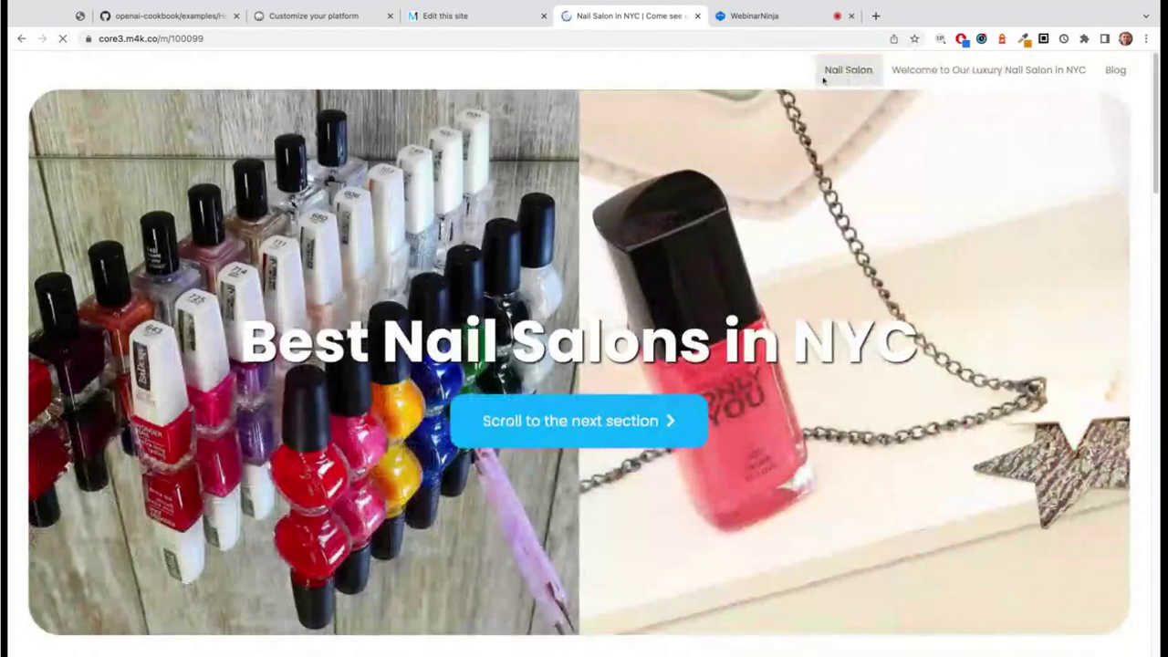
Switch the header search form on and back off, enable Show QR Code, and save the site
click(456, 16)
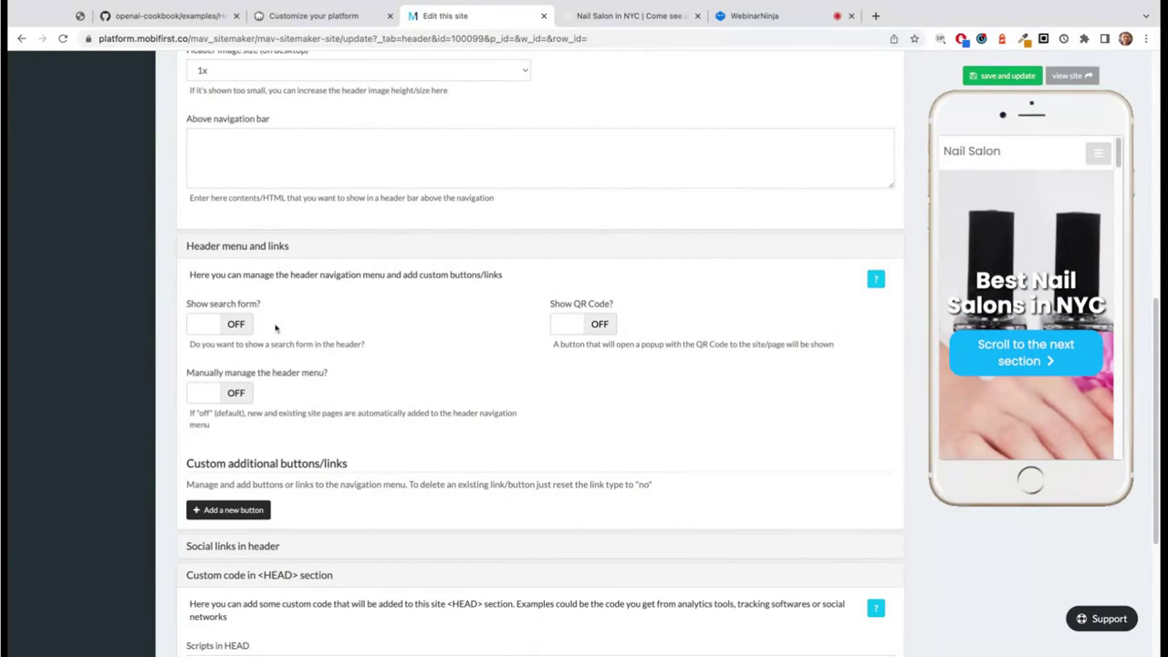
click(242, 327)
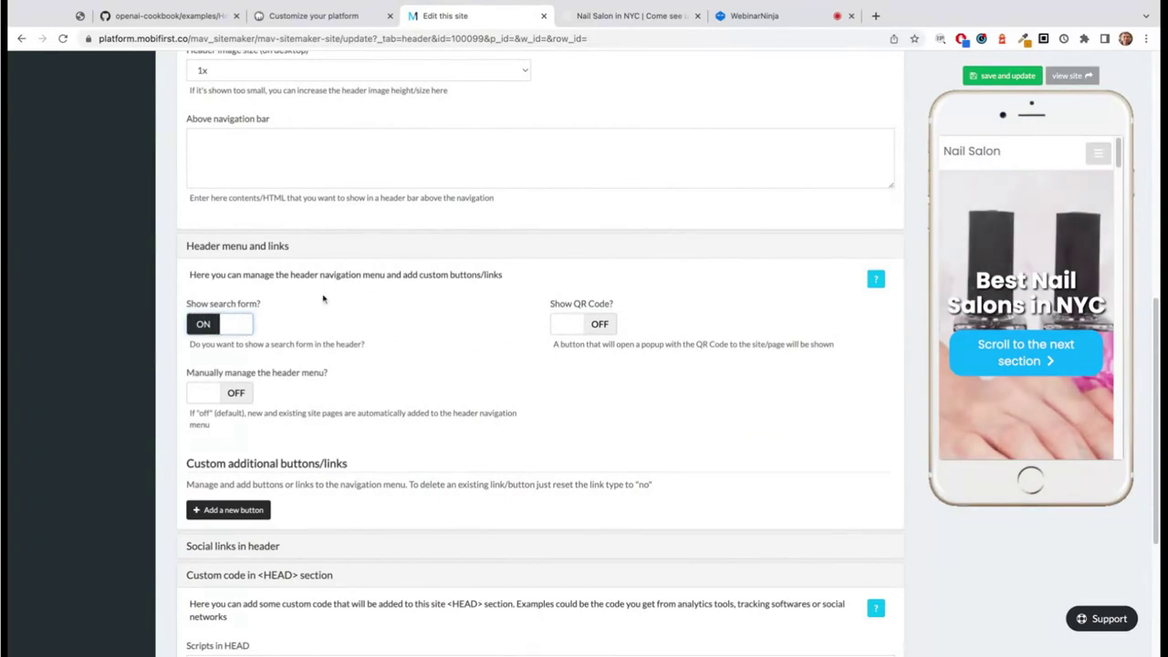
click(236, 326)
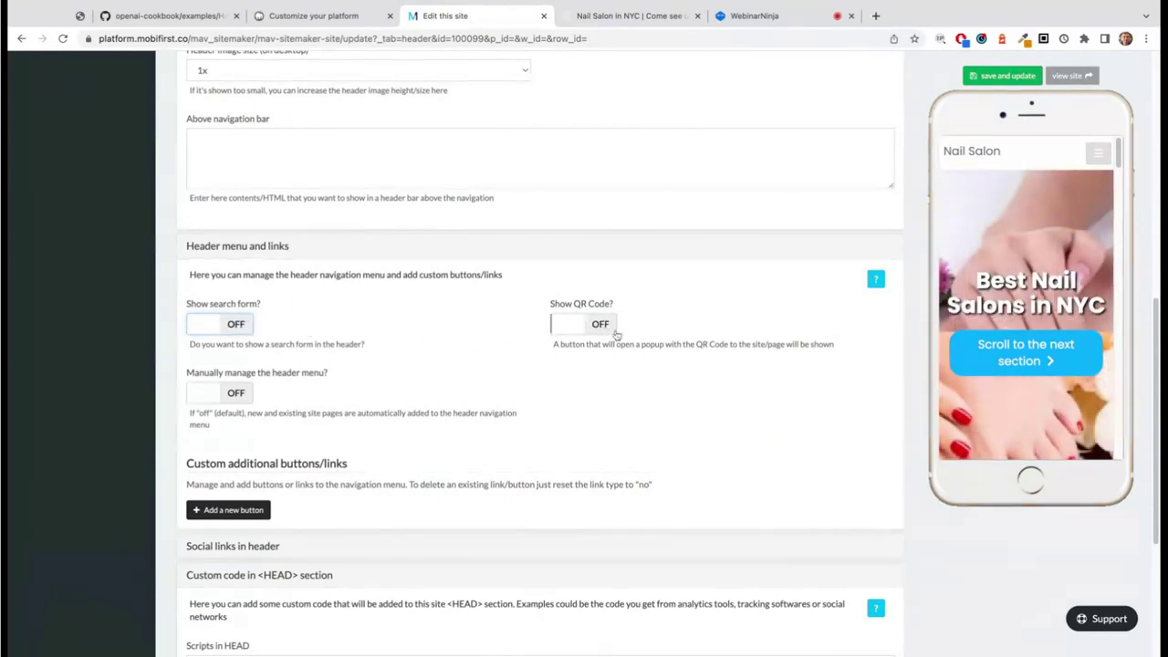
click(601, 325)
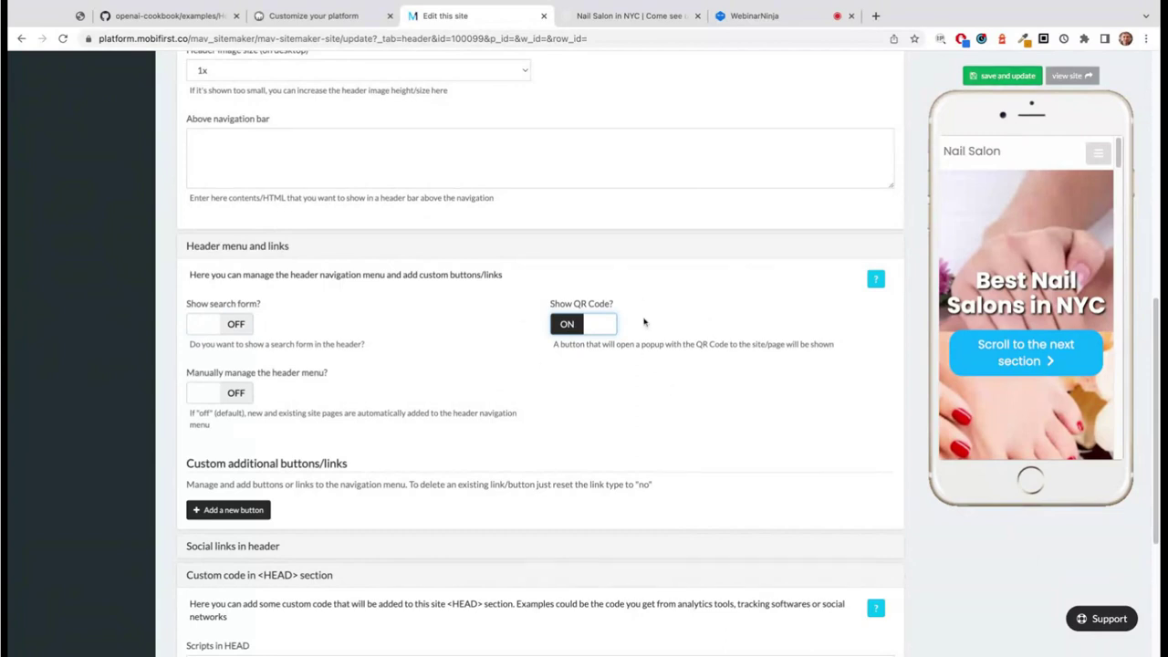
click(1011, 76)
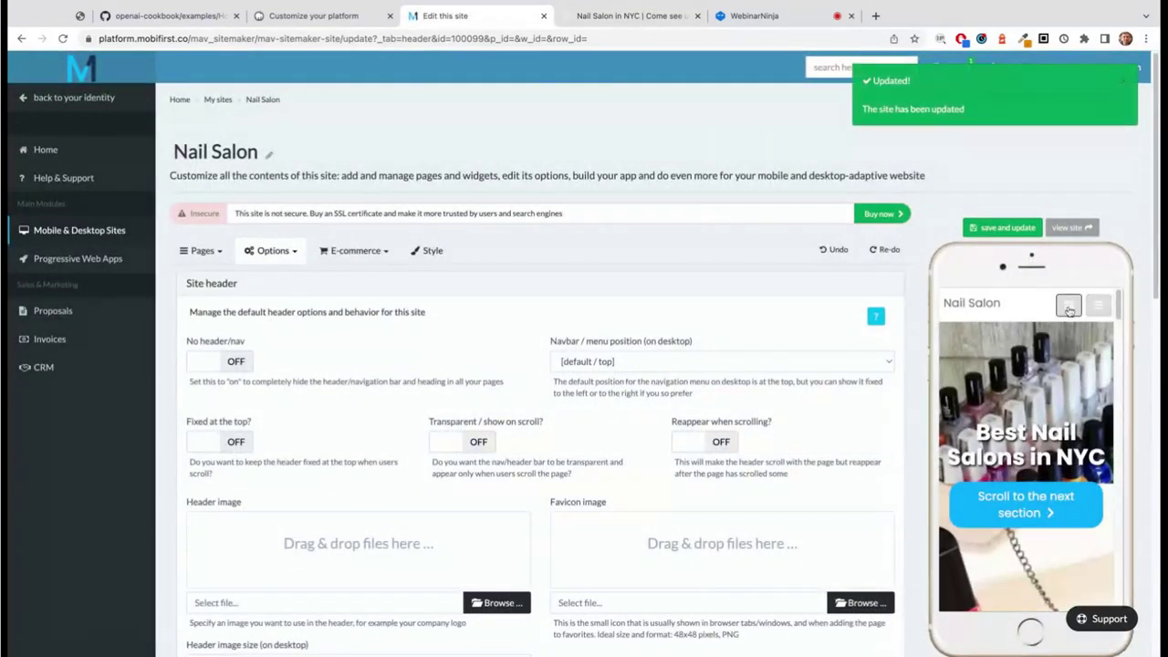
Reload the live site and open the QR code popup from the header twice, closing it each time
click(1069, 311)
click(594, 16)
click(63, 38)
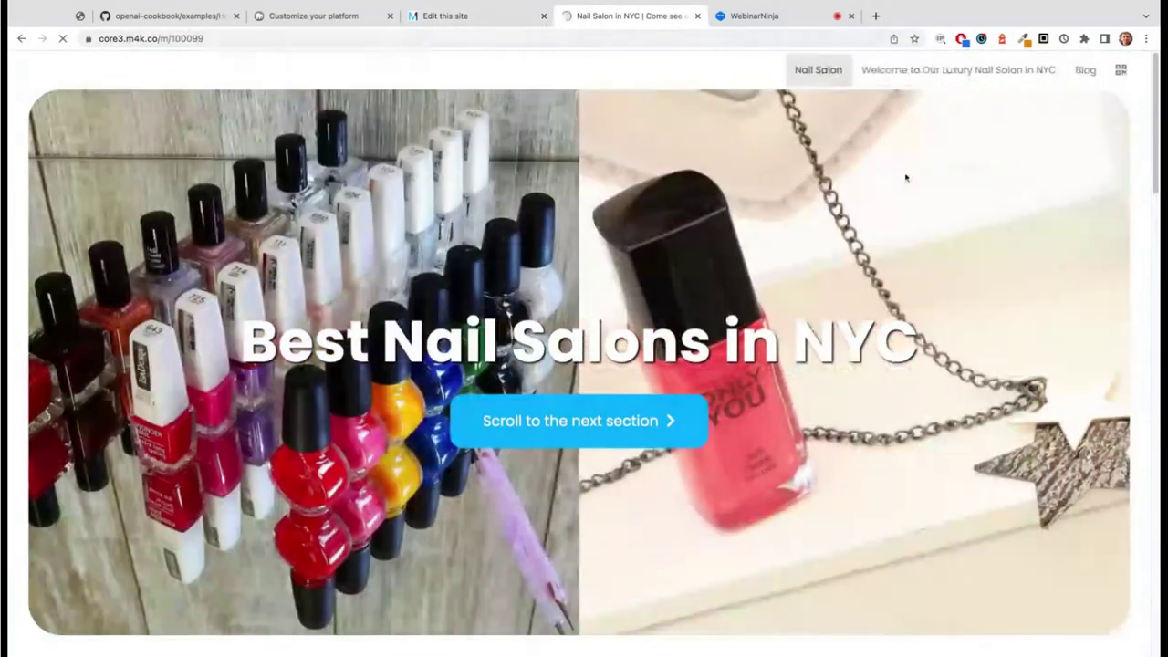
click(1120, 71)
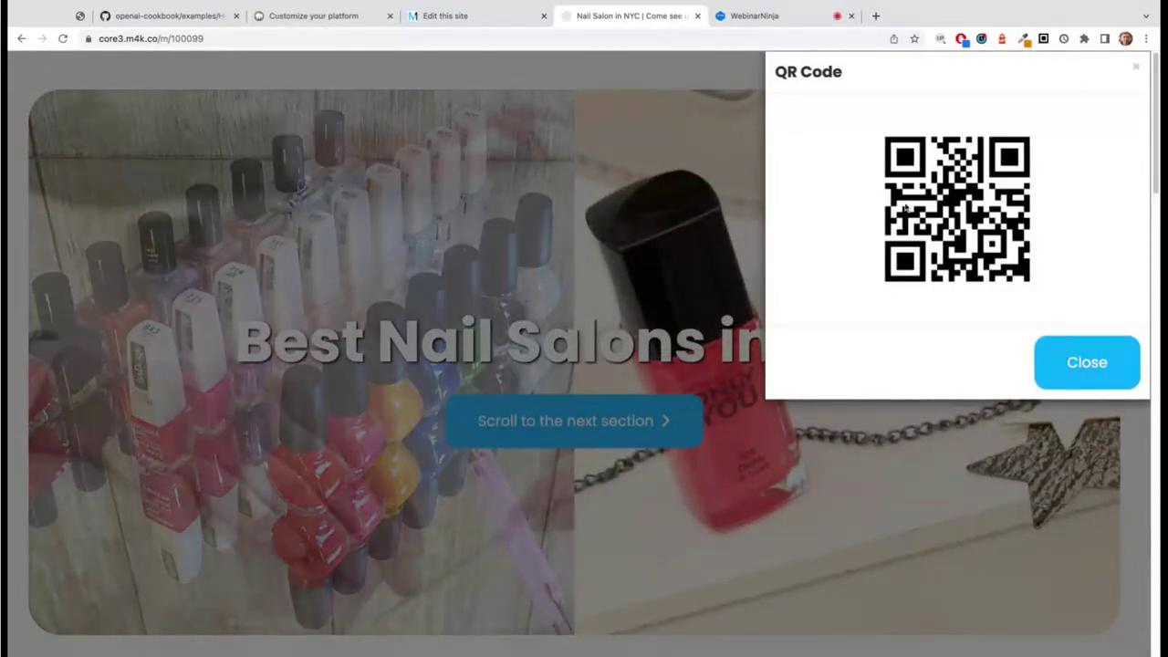
click(1134, 68)
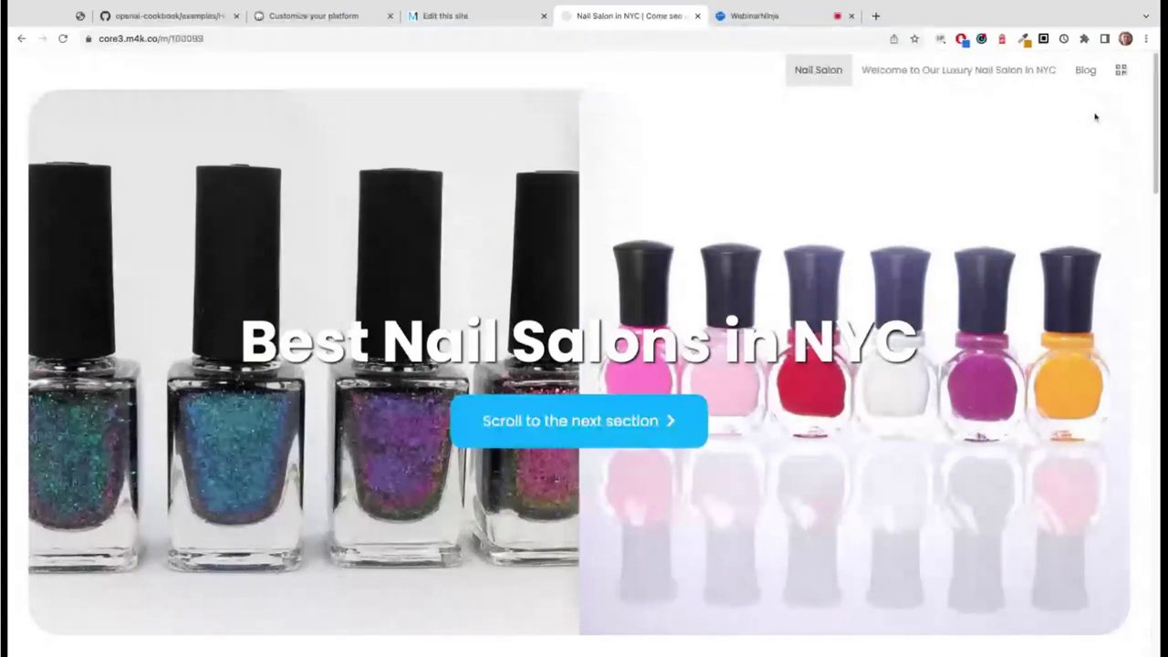
click(1120, 69)
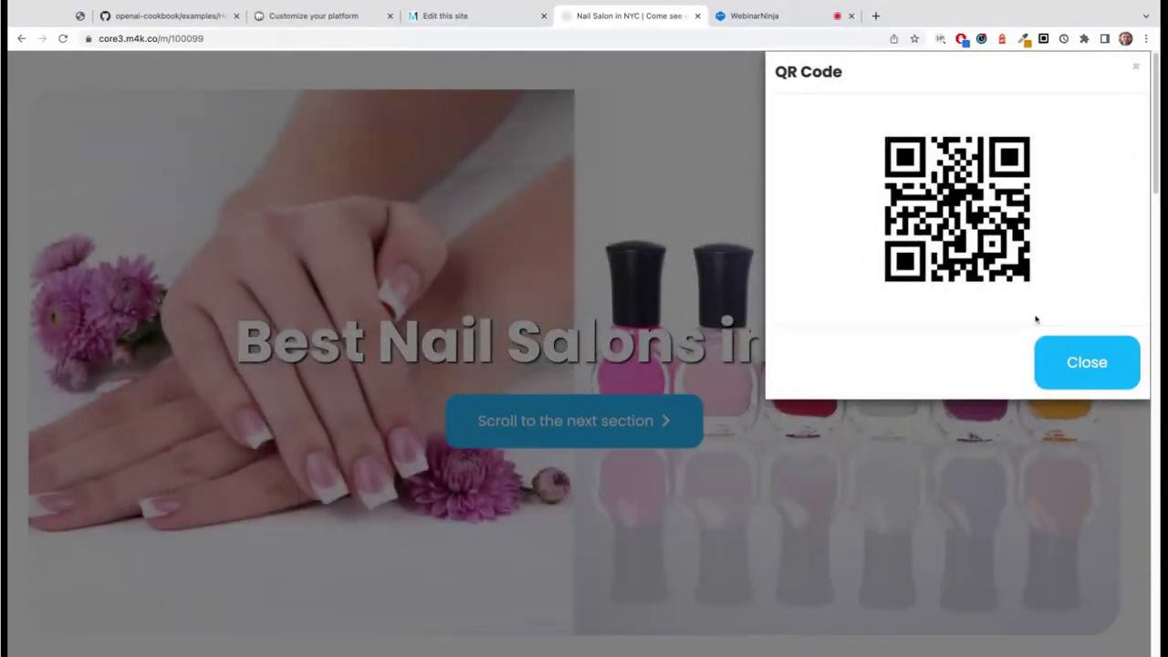
click(1083, 363)
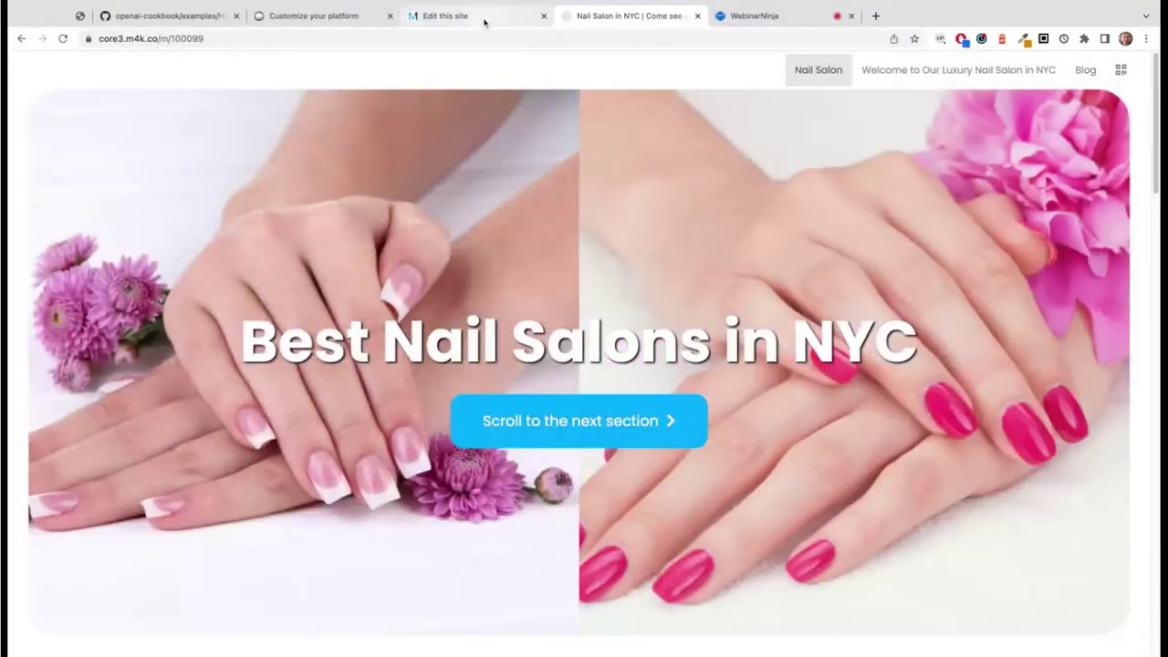
Turn off Show QR Code in the site editor's header menu options and save the site
click(477, 16)
scroll(527, 225, down, 6)
click(584, 388)
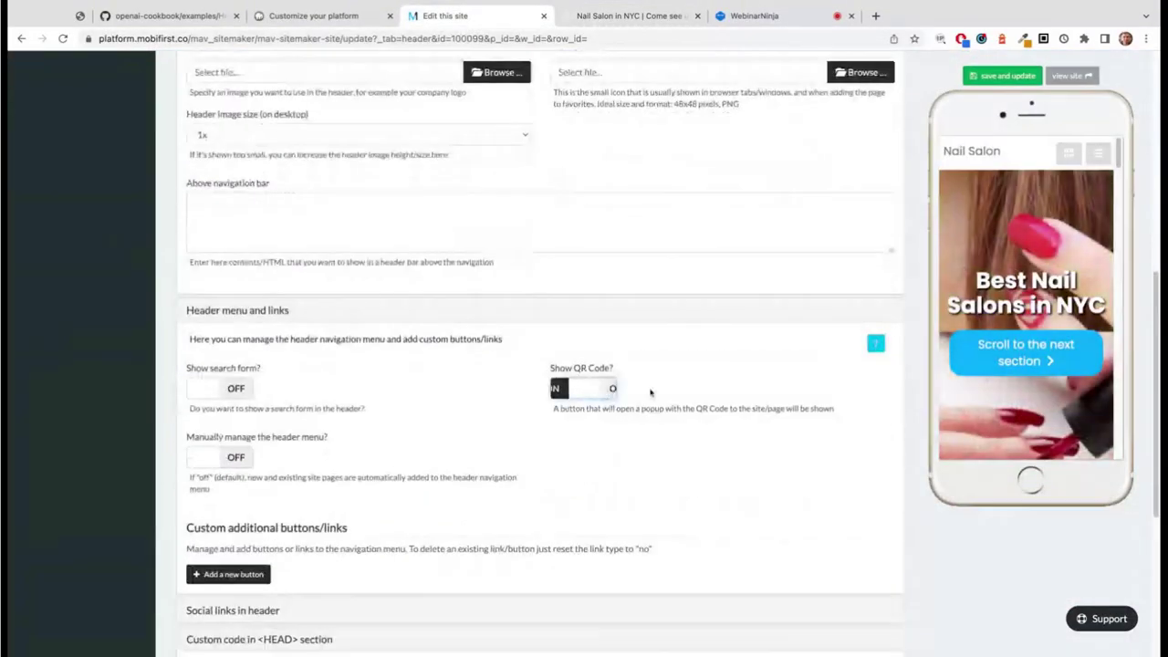
click(1001, 76)
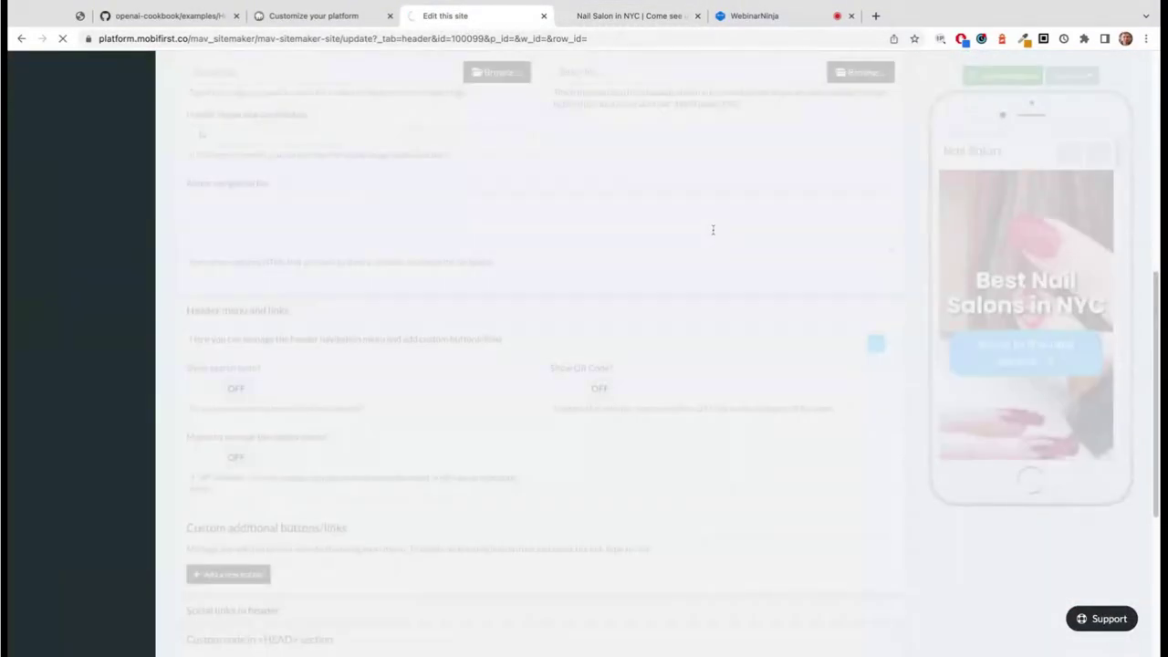
Enable manual header menu management, select only Nail Salon and Welcome to Our Luxury Nail Salon in NYC as shown pages, and save
scroll(503, 230, down, 6)
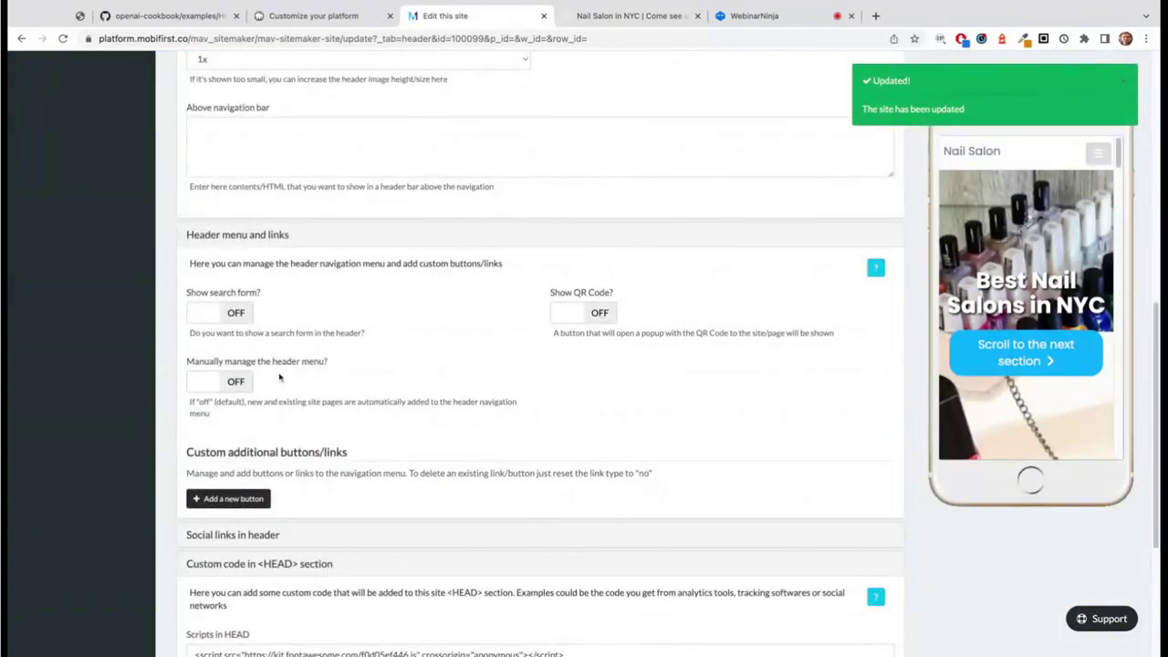
click(234, 390)
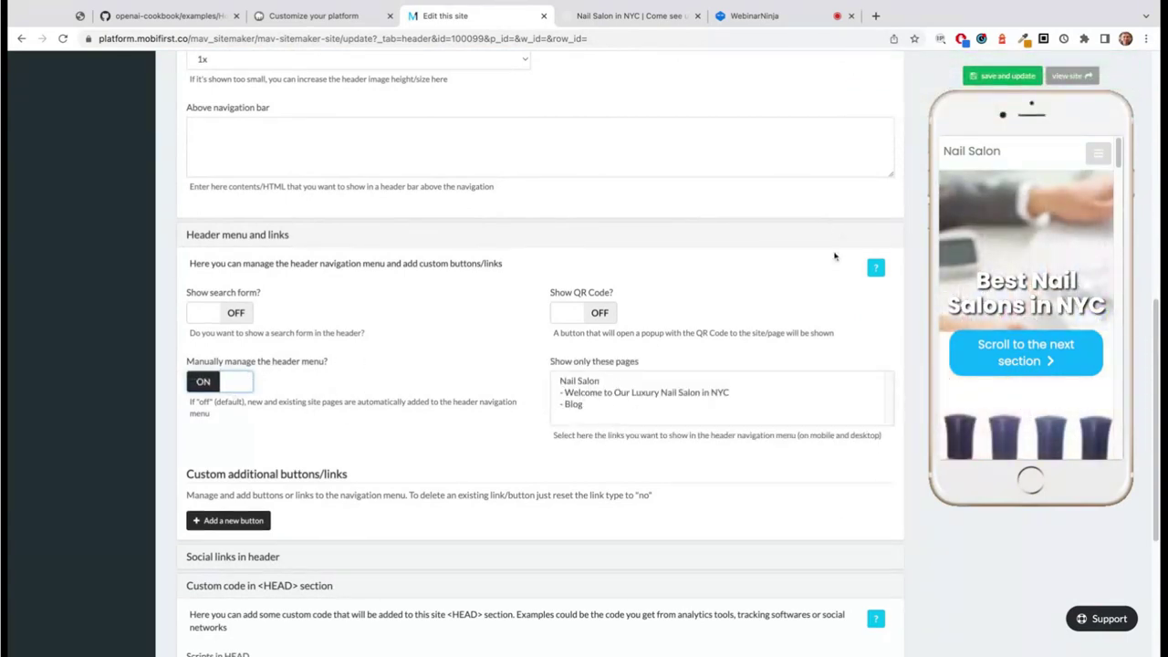
click(574, 404)
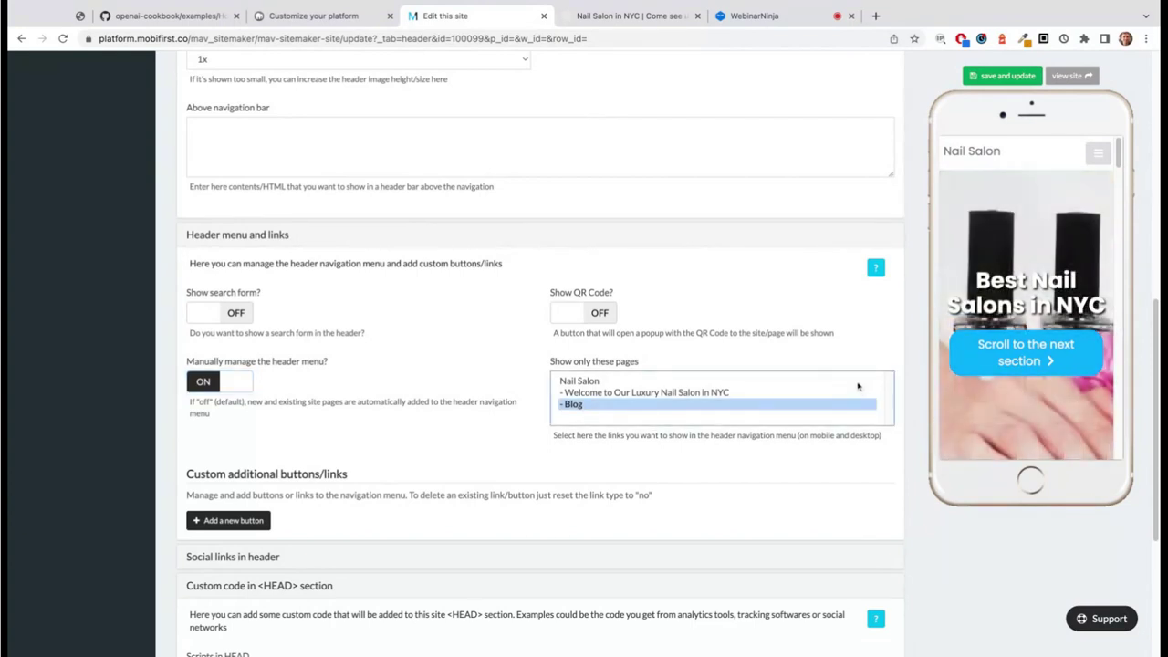
super+click(590, 393)
super+click(584, 381)
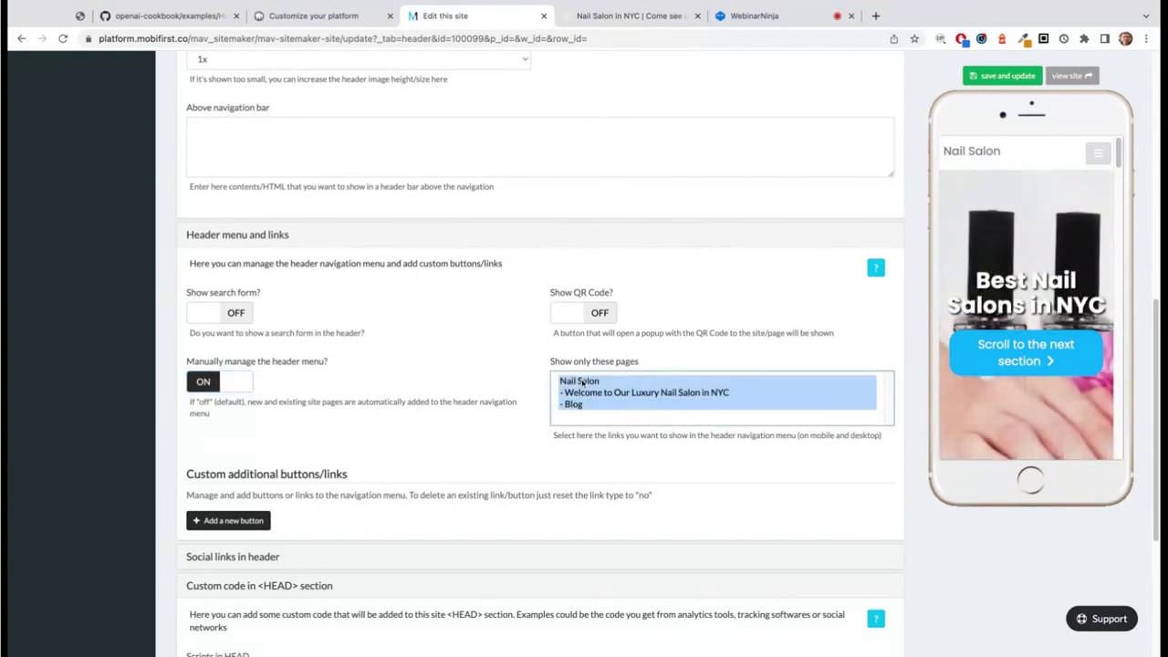
super+click(584, 404)
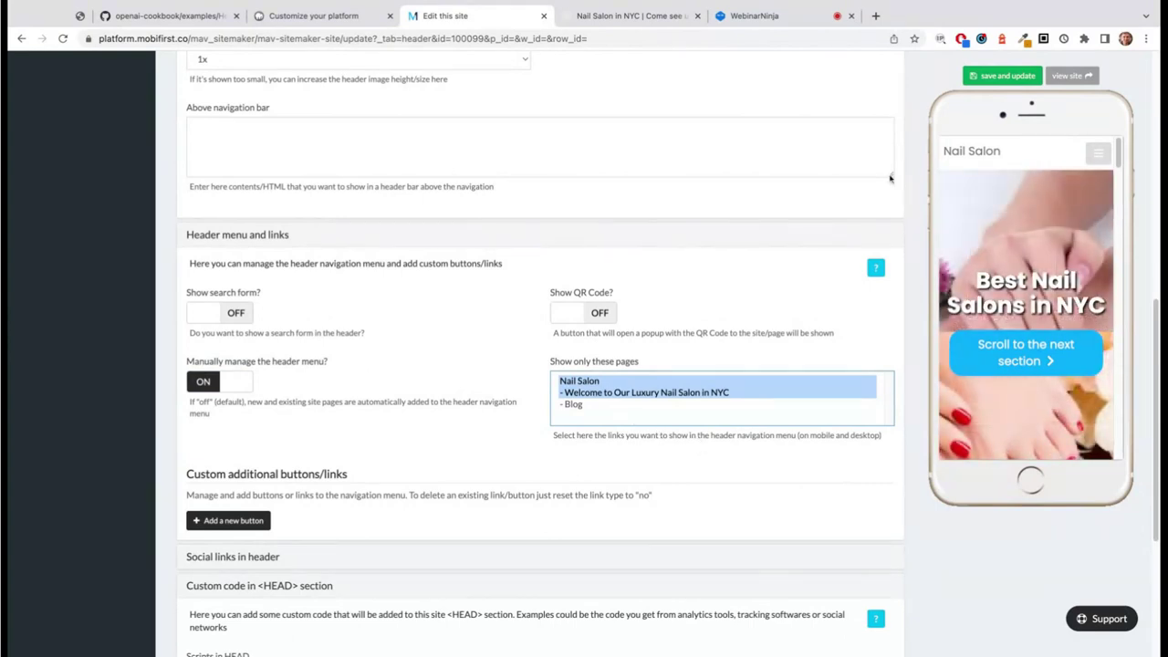
click(990, 80)
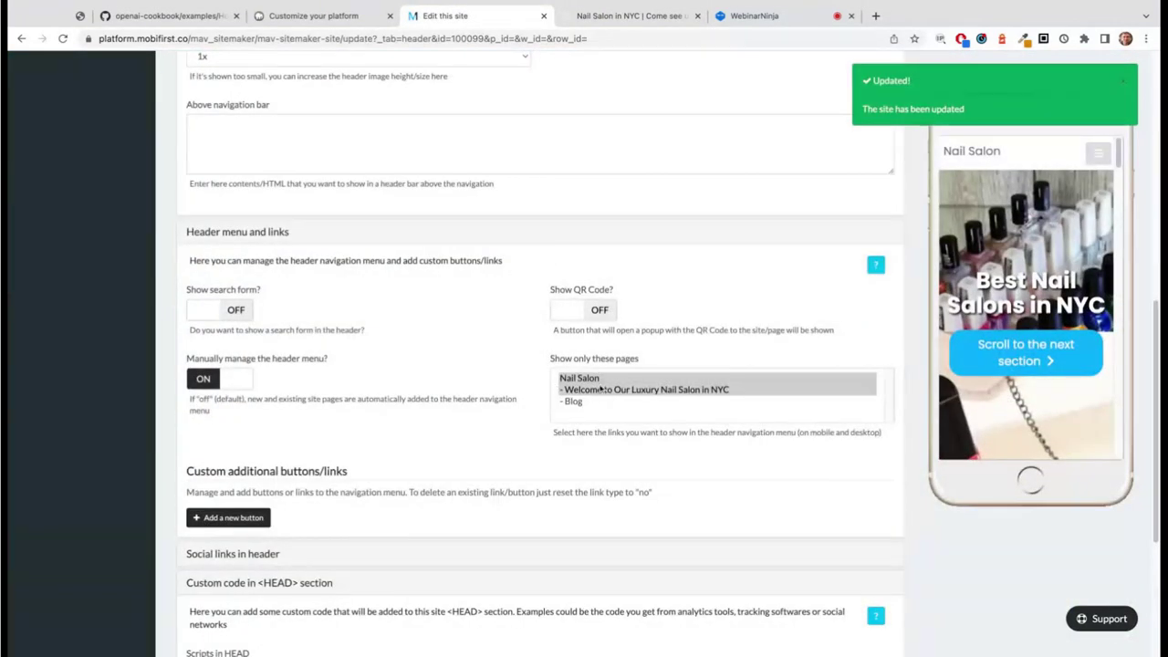
Reload the live site and check which pages its header menu lists
click(629, 15)
key(super+r)
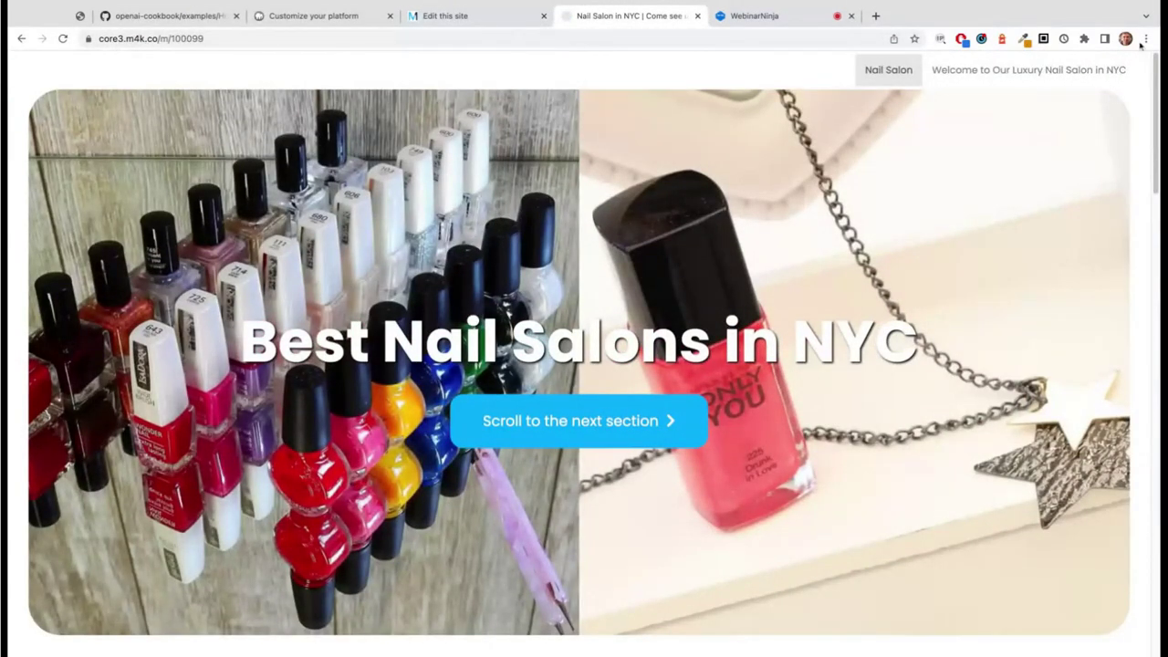
click(475, 18)
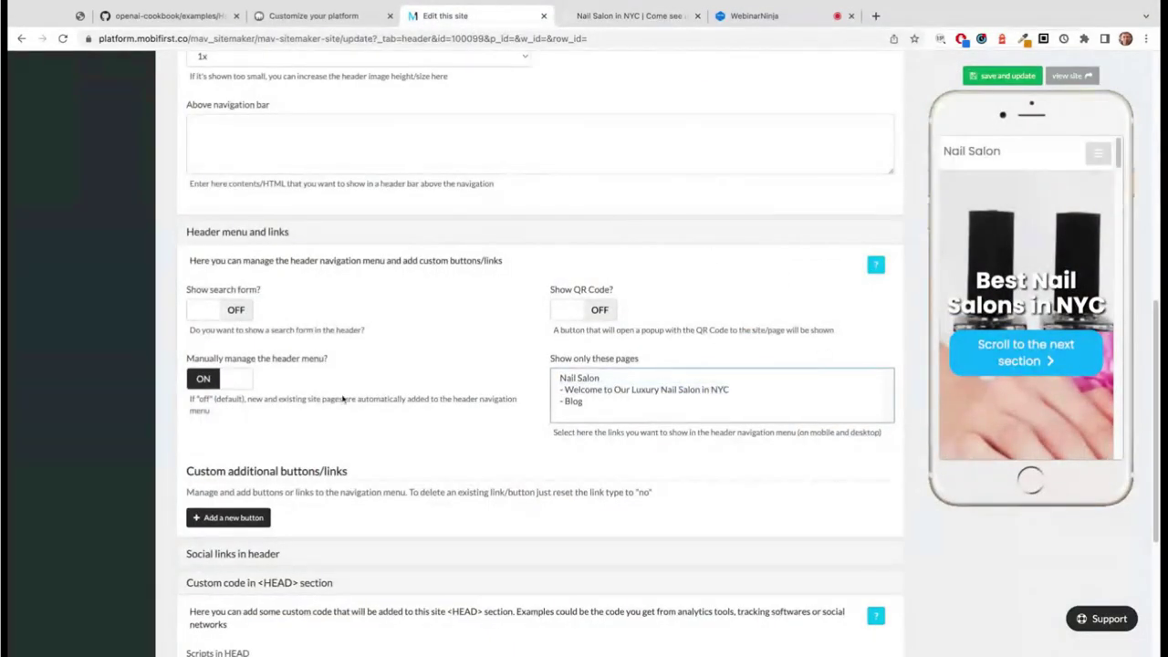
click(248, 526)
scroll(537, 474, down, 1)
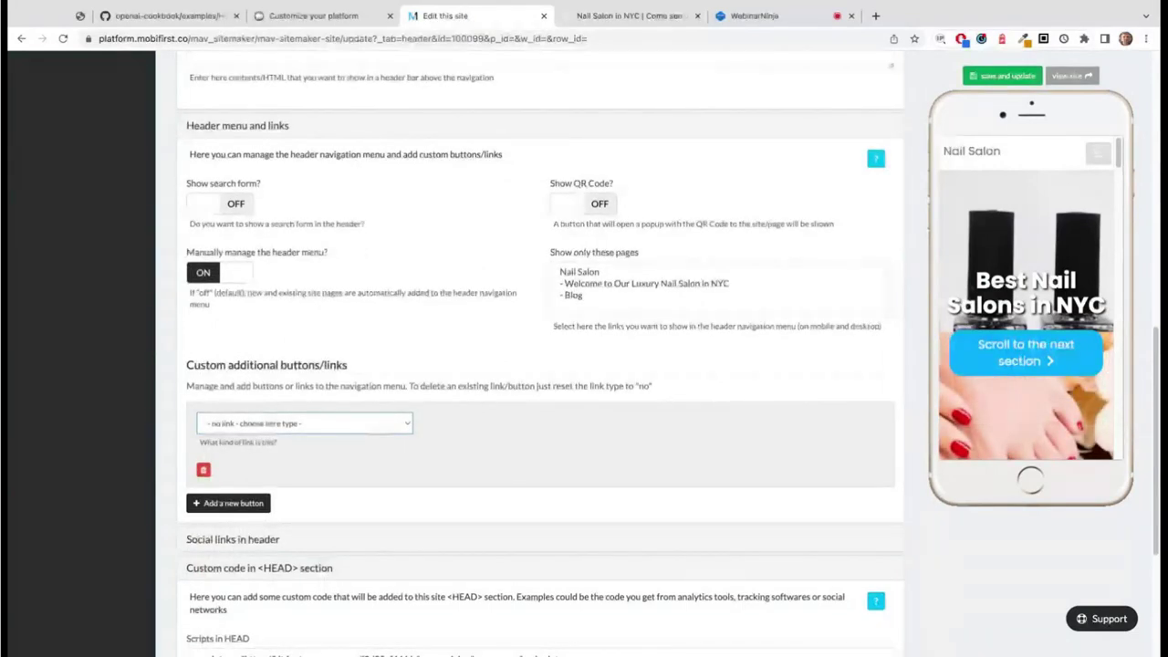
click(304, 438)
click(528, 425)
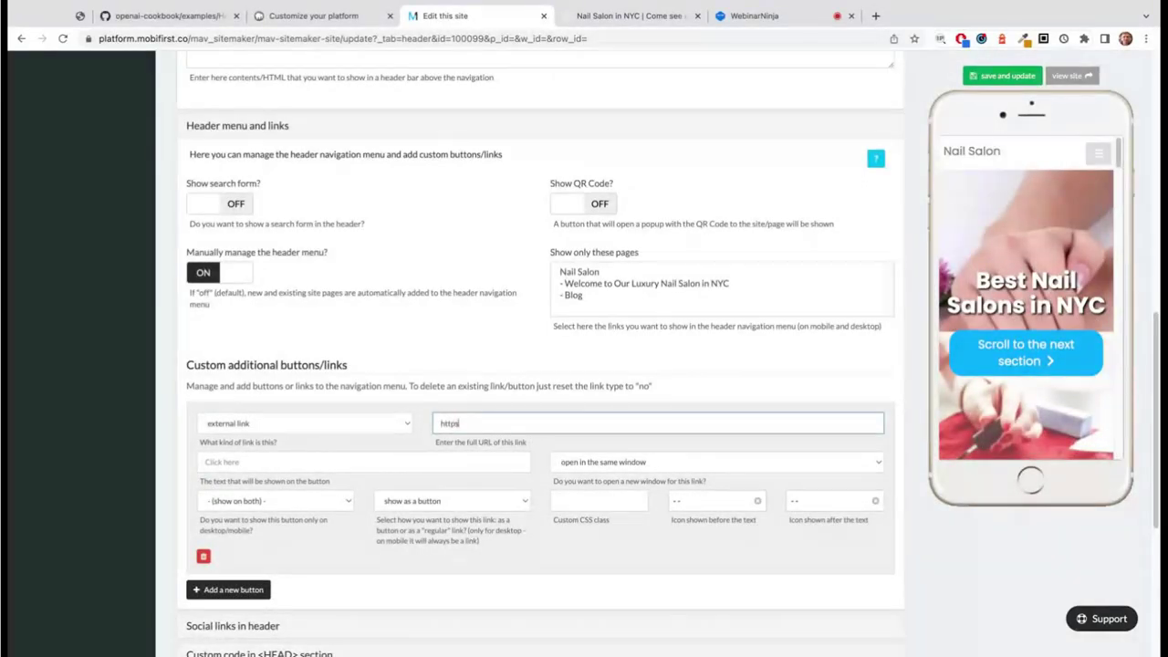
text(https://google.com)
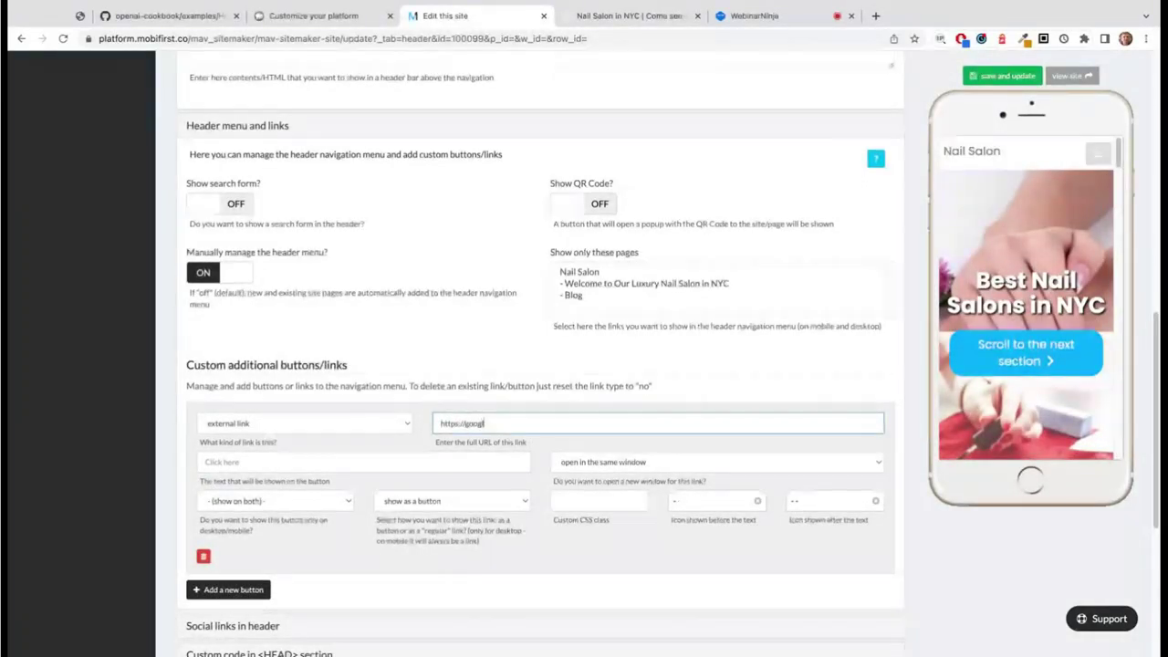
click(307, 464)
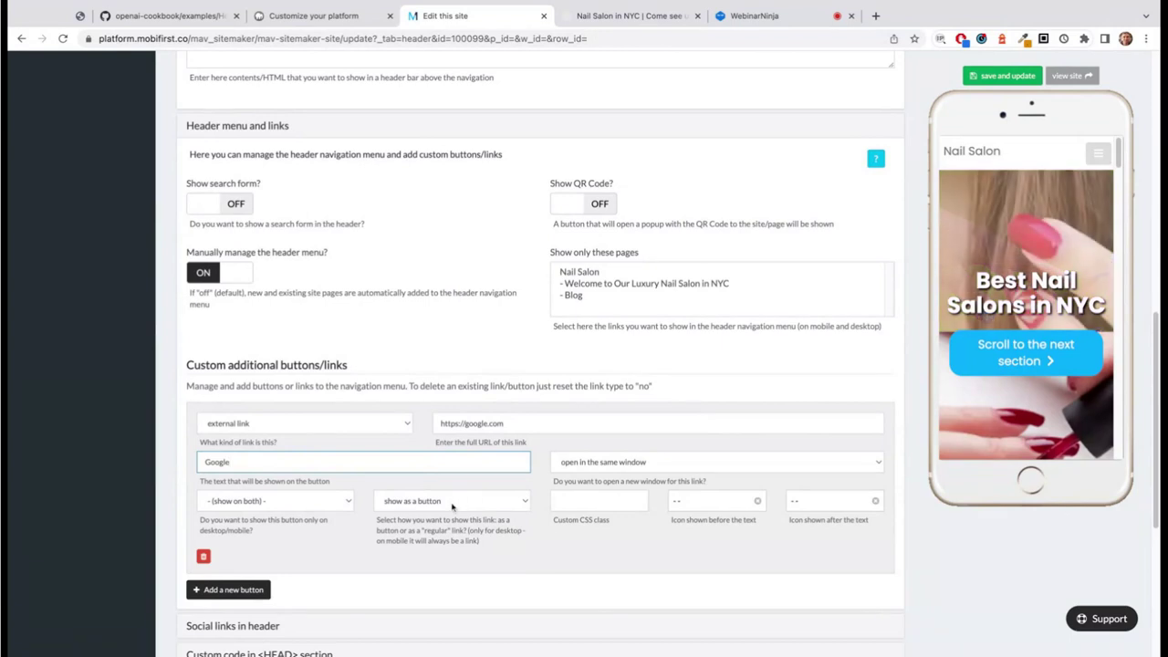
click(425, 501)
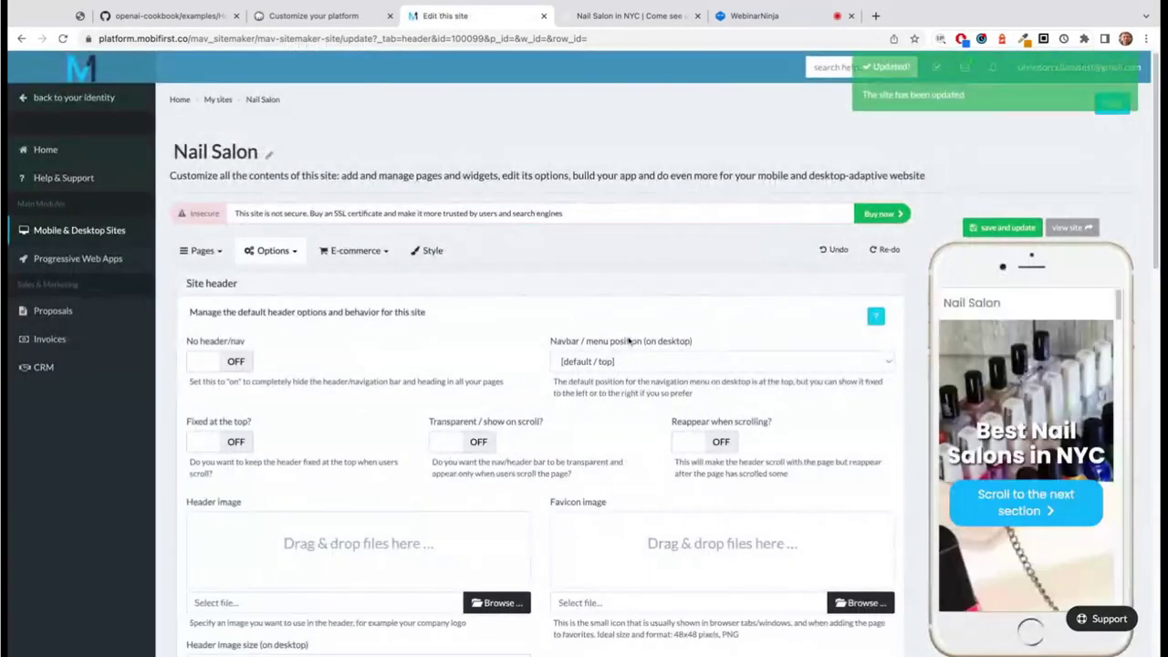
Reload the live site to check its header for the custom Google link, and return to the site editor
click(616, 17)
click(63, 39)
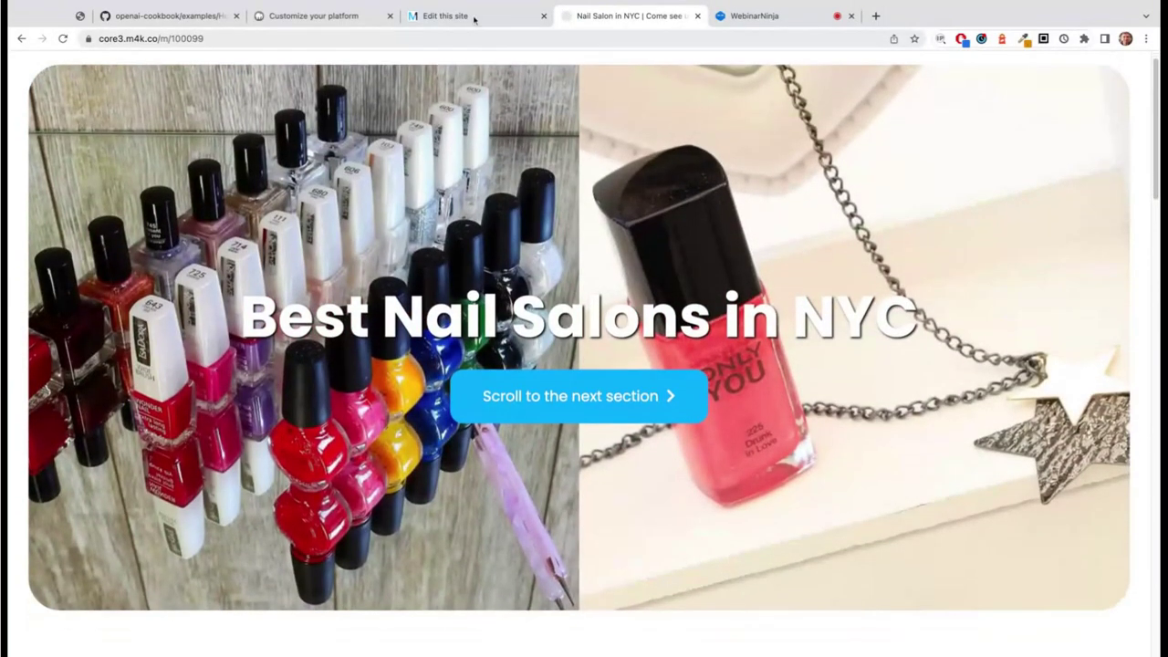
click(474, 16)
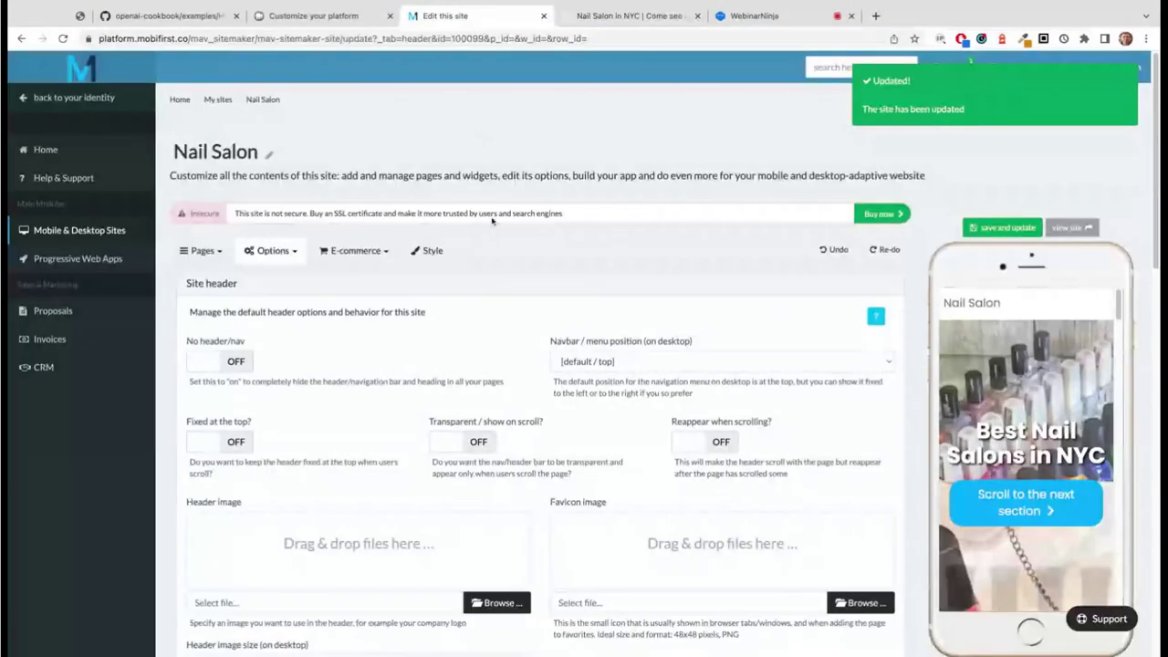
Turn off manual header menu management, save the site, and reload the live site to check its header menu
scroll(606, 467, down, 5)
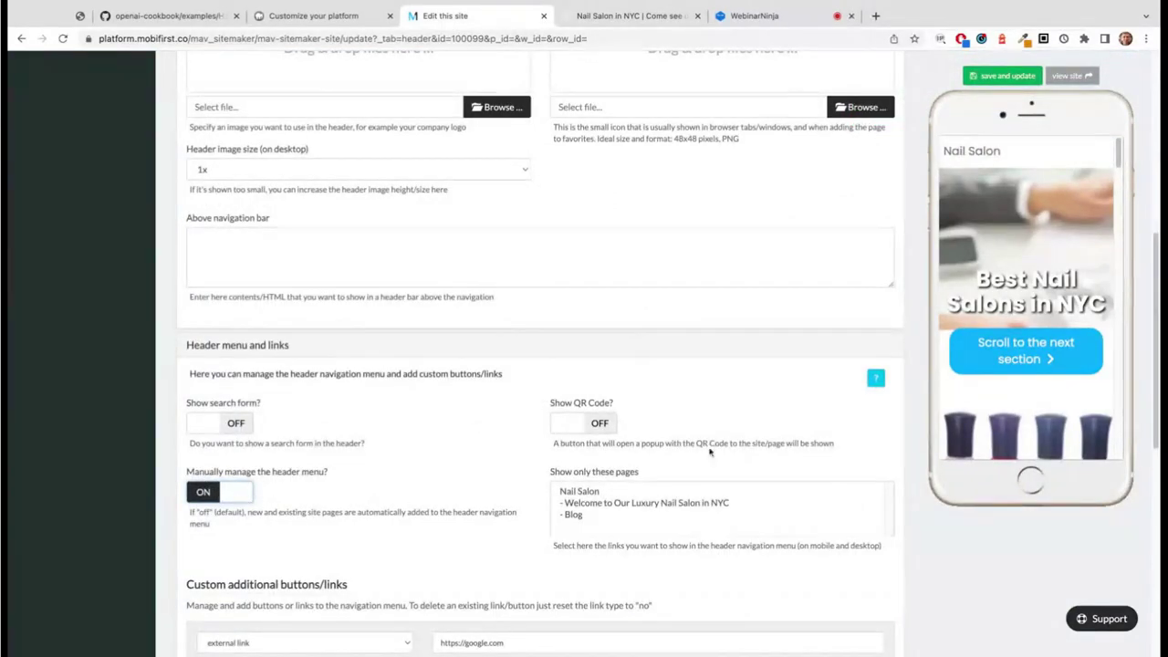
click(220, 500)
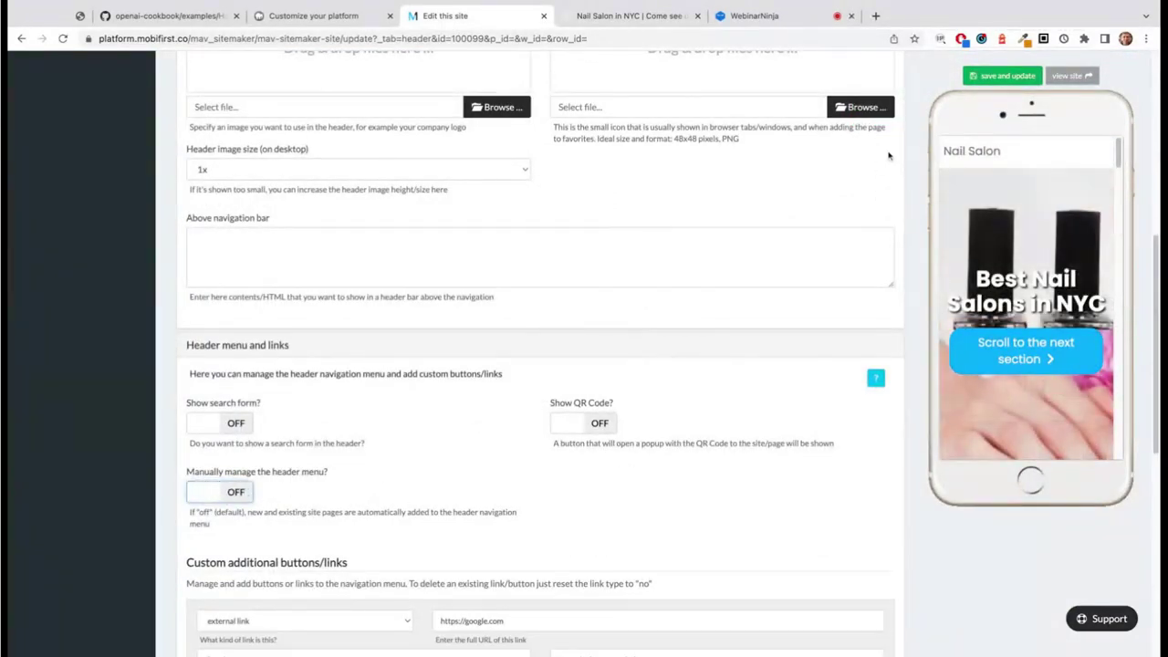
click(1002, 76)
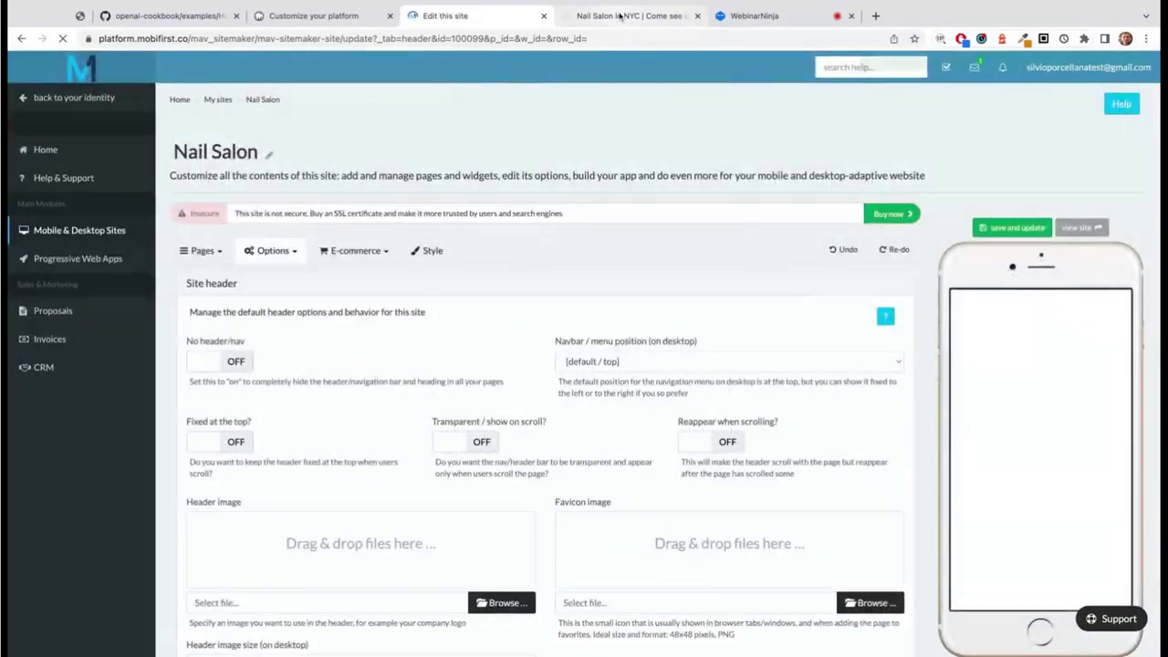
click(629, 15)
click(63, 38)
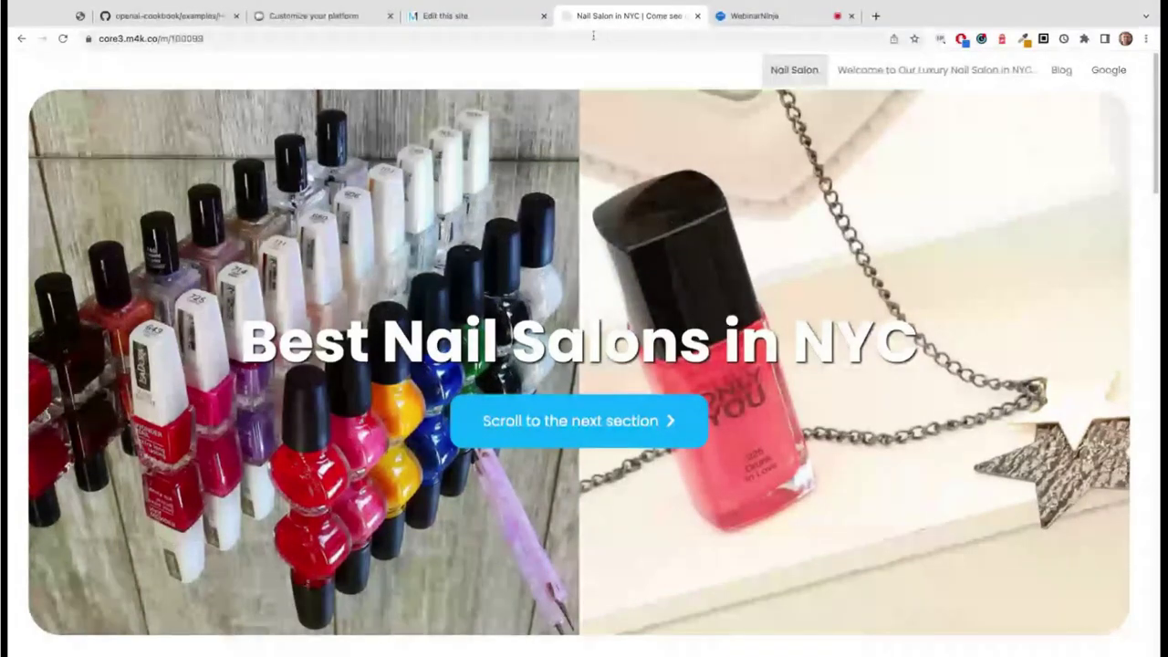
Set the custom Google link to show as a button, save the site, and reload the live site to check it
click(456, 16)
scroll(359, 208, down, 3)
scroll(356, 209, down, 5)
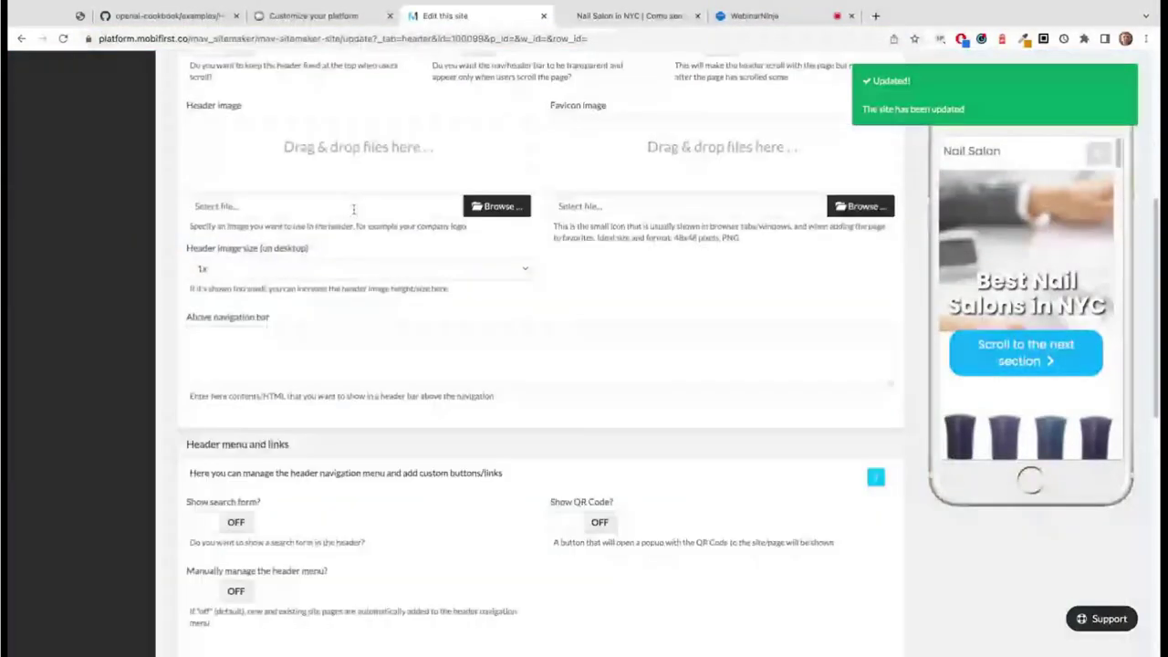
click(472, 472)
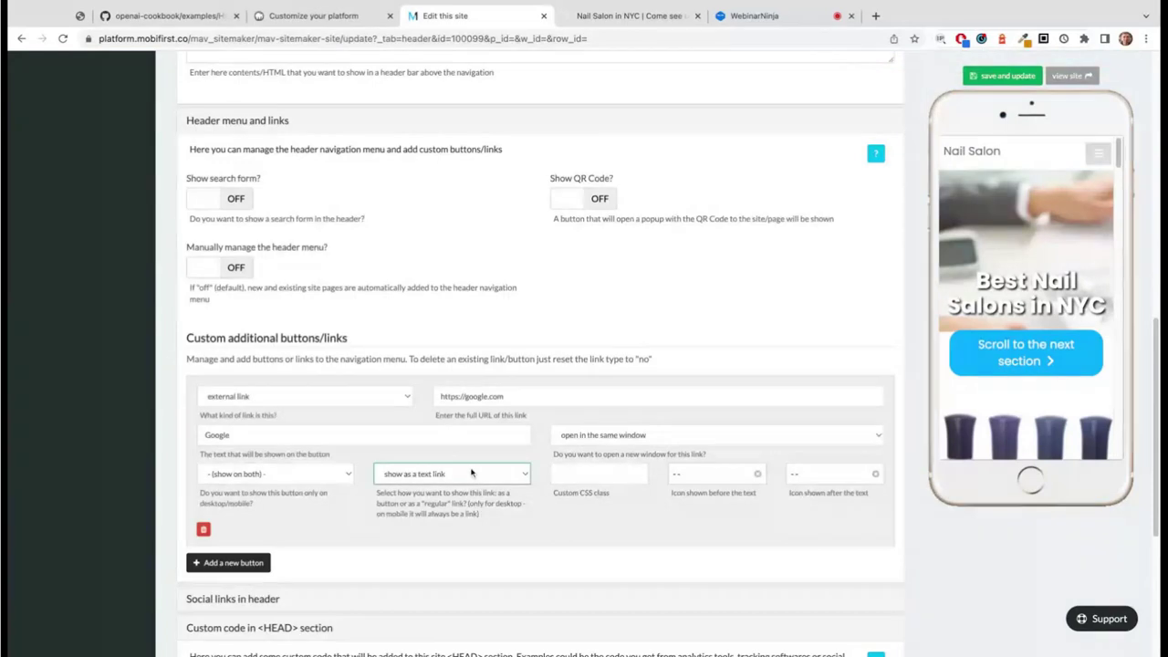
click(1002, 76)
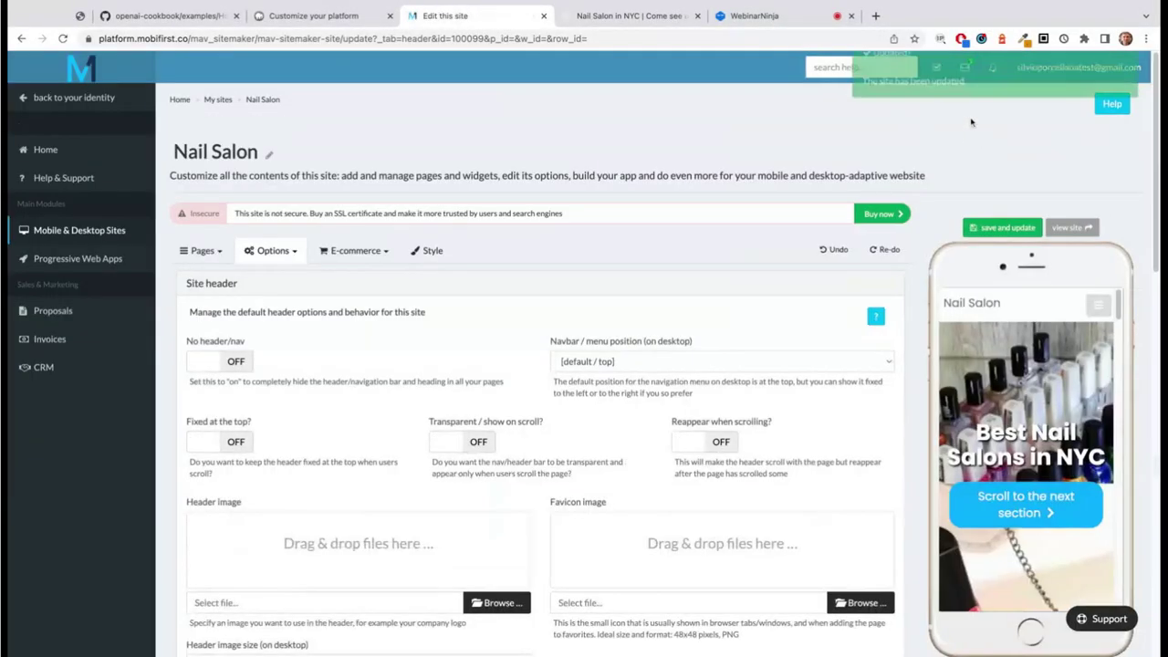
click(630, 15)
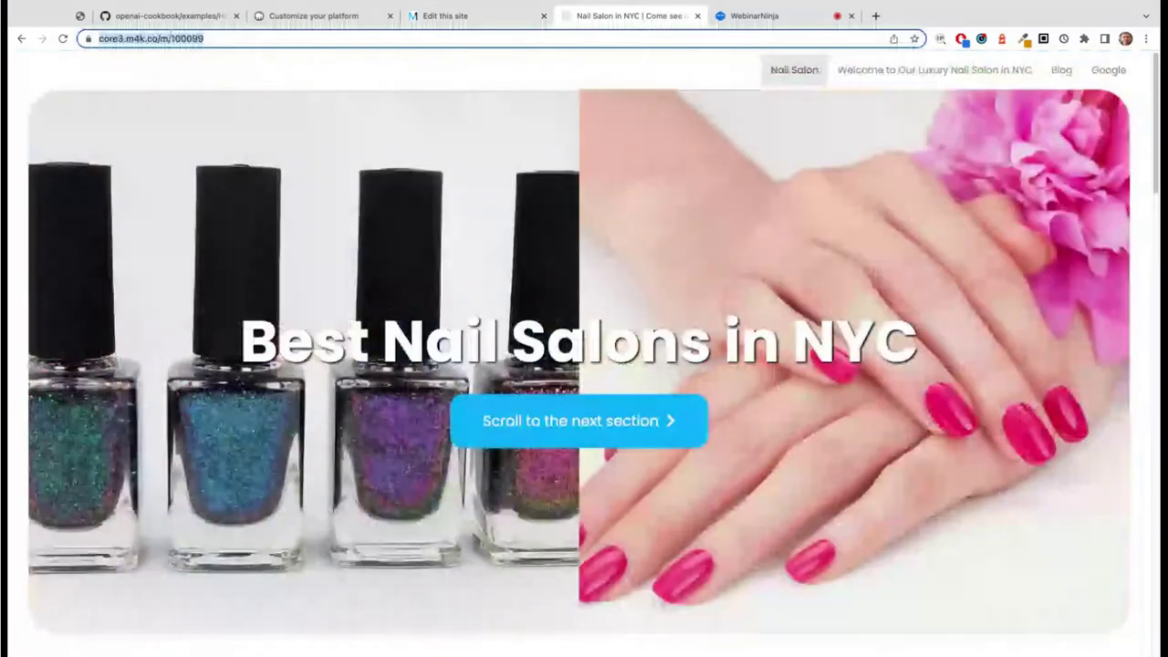
key(super+r)
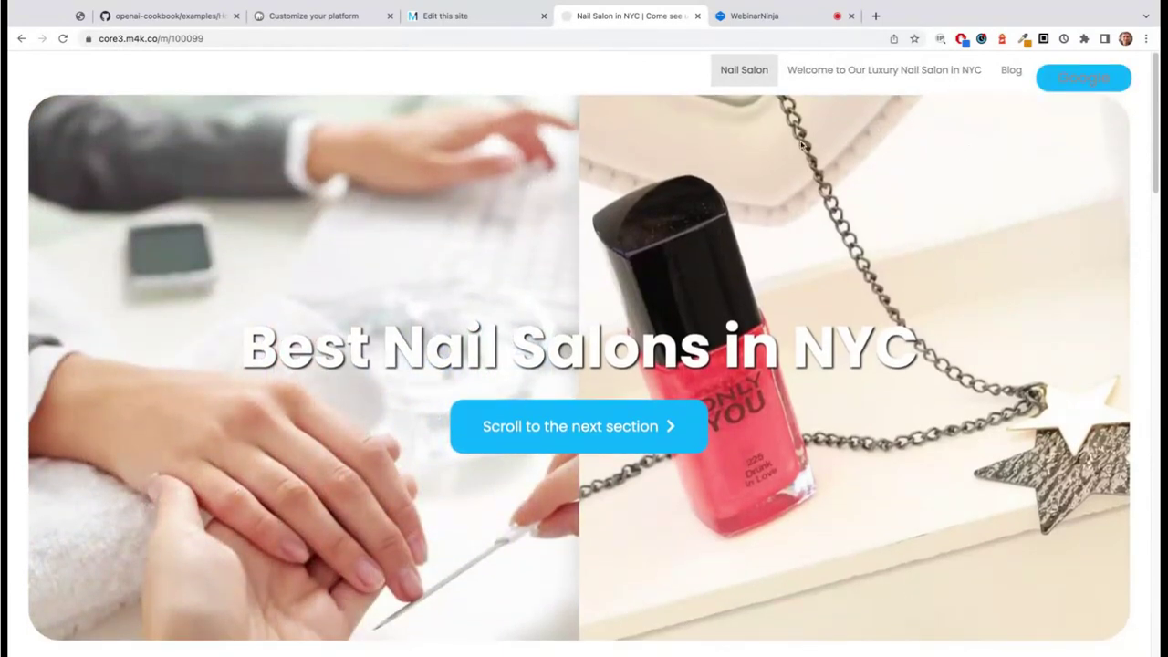
Open the Welcome to Our Luxury Nail Salon in NYC page on the live site and look through its content
click(474, 15)
scroll(509, 259, down, 8)
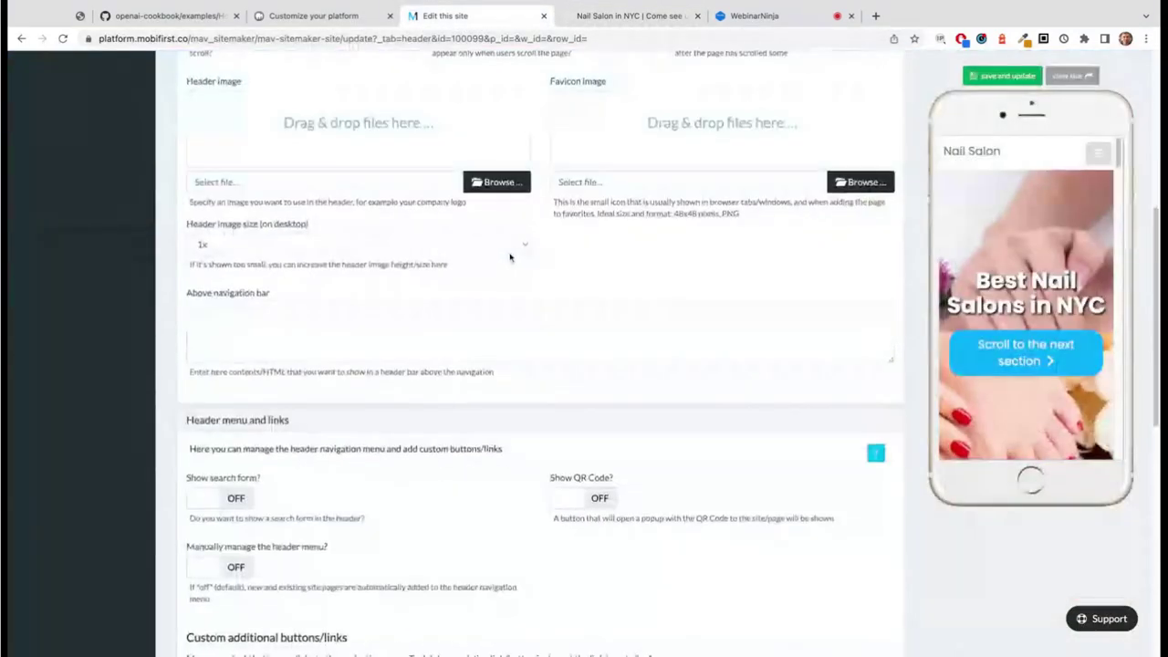
scroll(509, 259, down, 2)
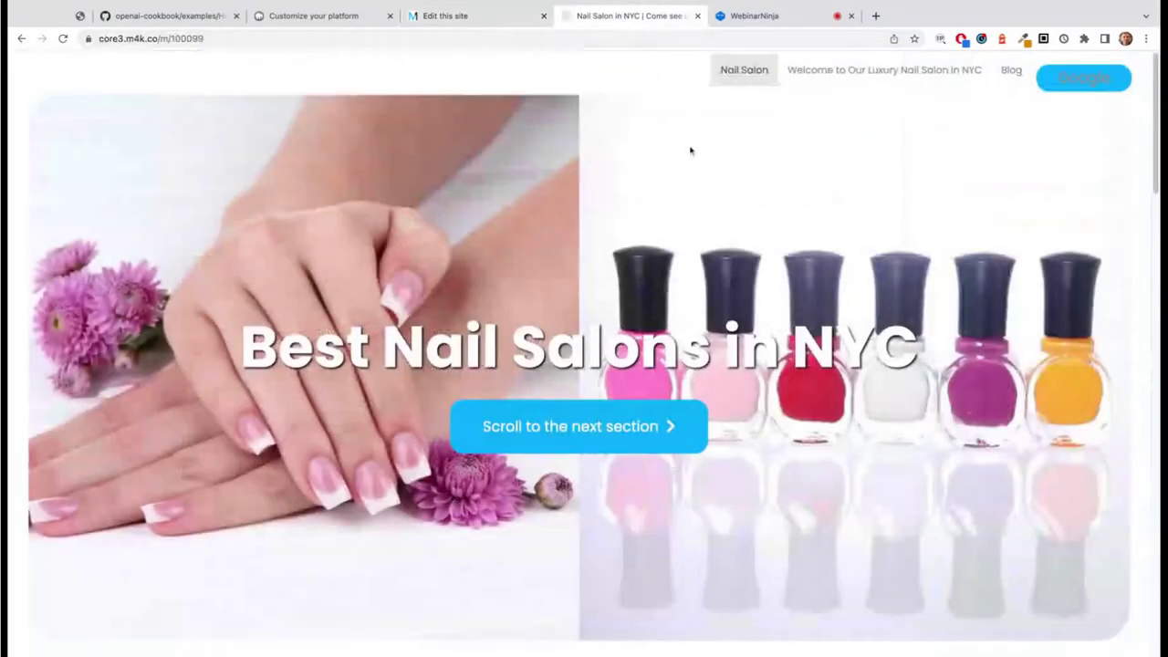
click(624, 18)
click(819, 75)
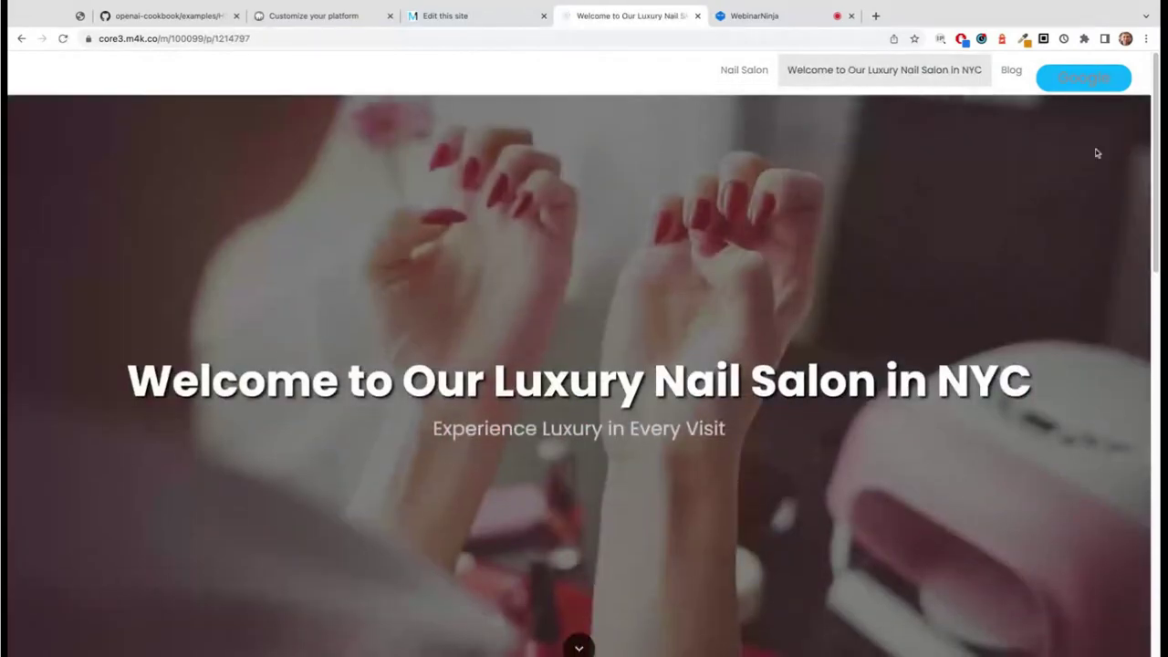
scroll(630, 179, down, 8)
scroll(785, 193, up, 8)
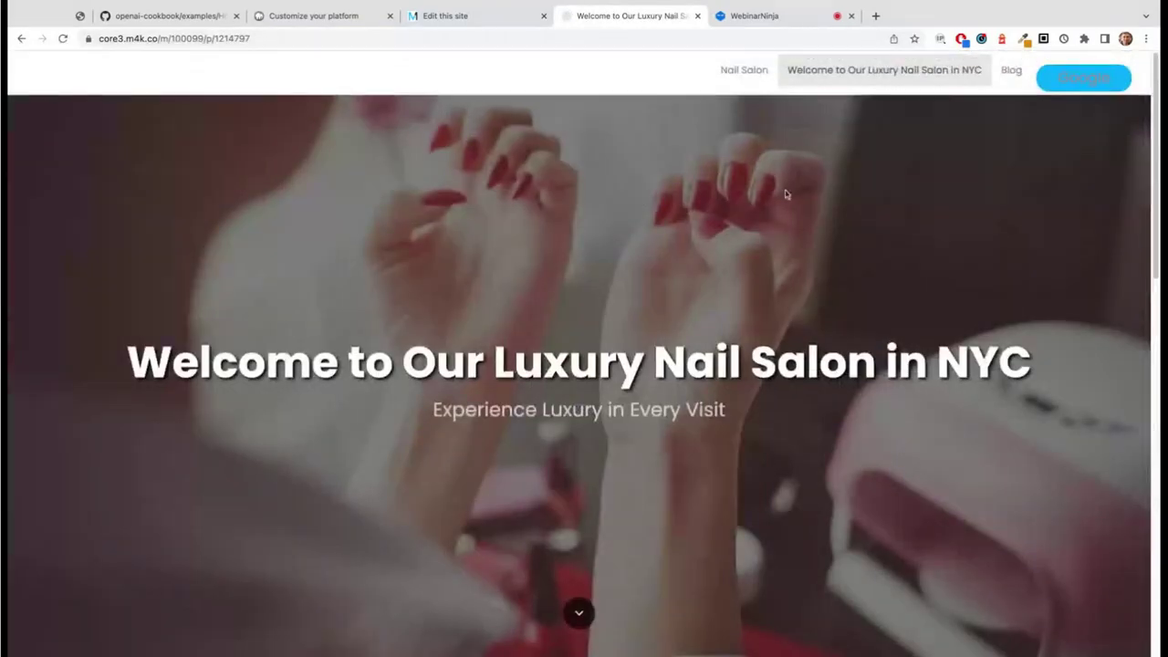
Delete the custom Google button from the header options in the site editor and save the site
click(427, 14)
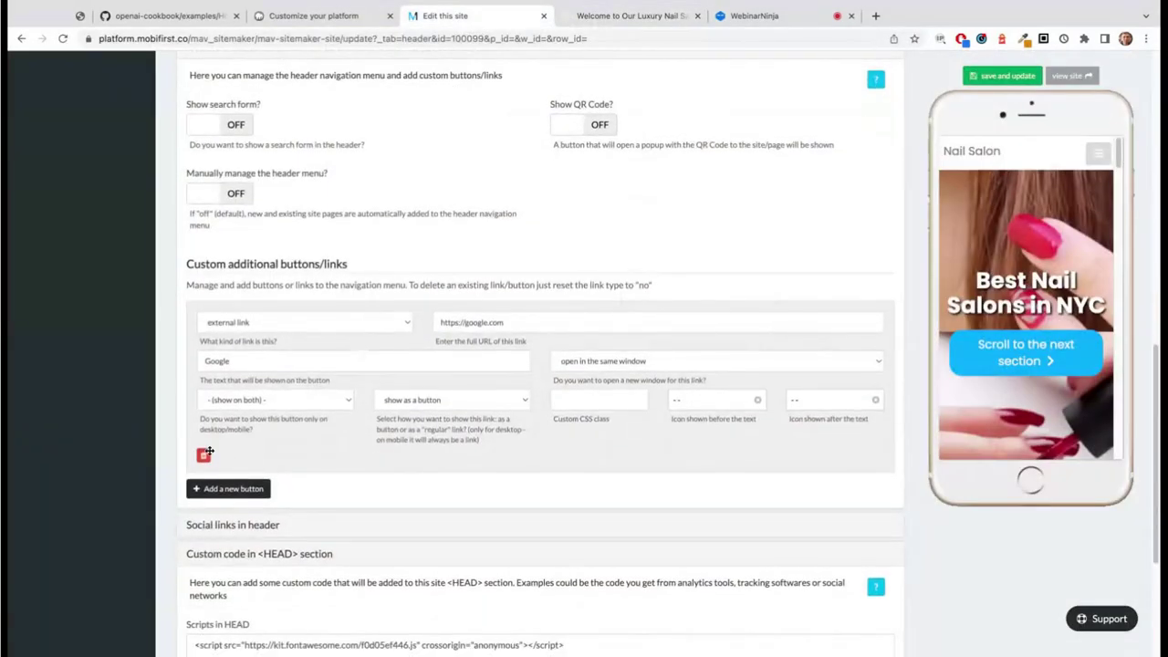
click(202, 455)
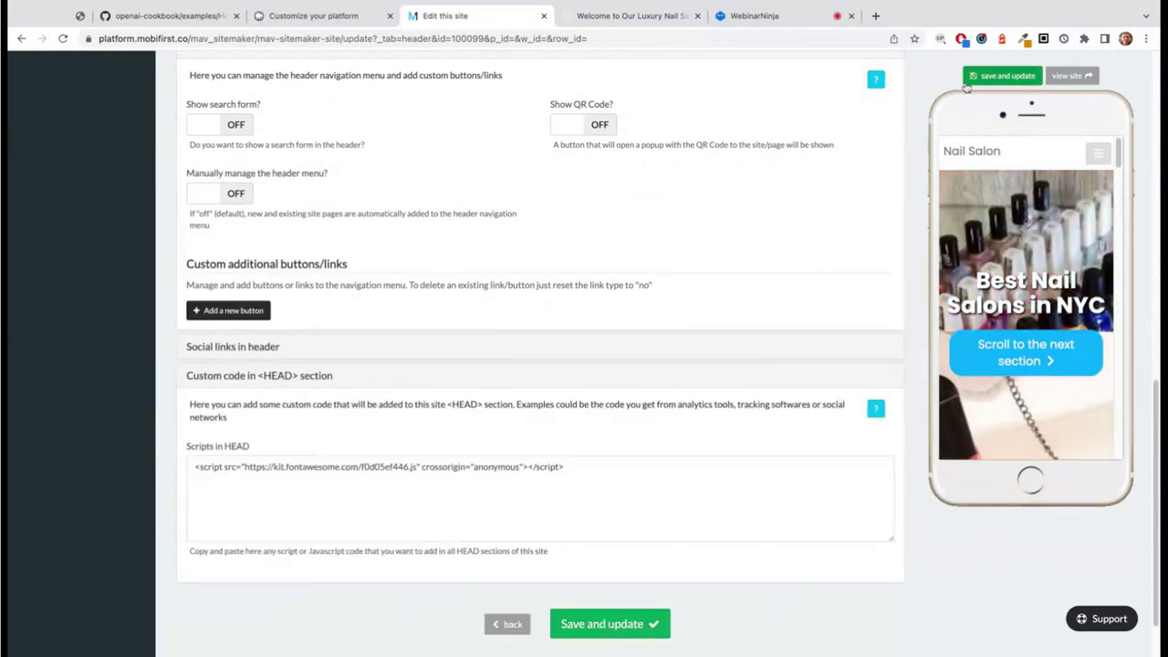
click(1002, 76)
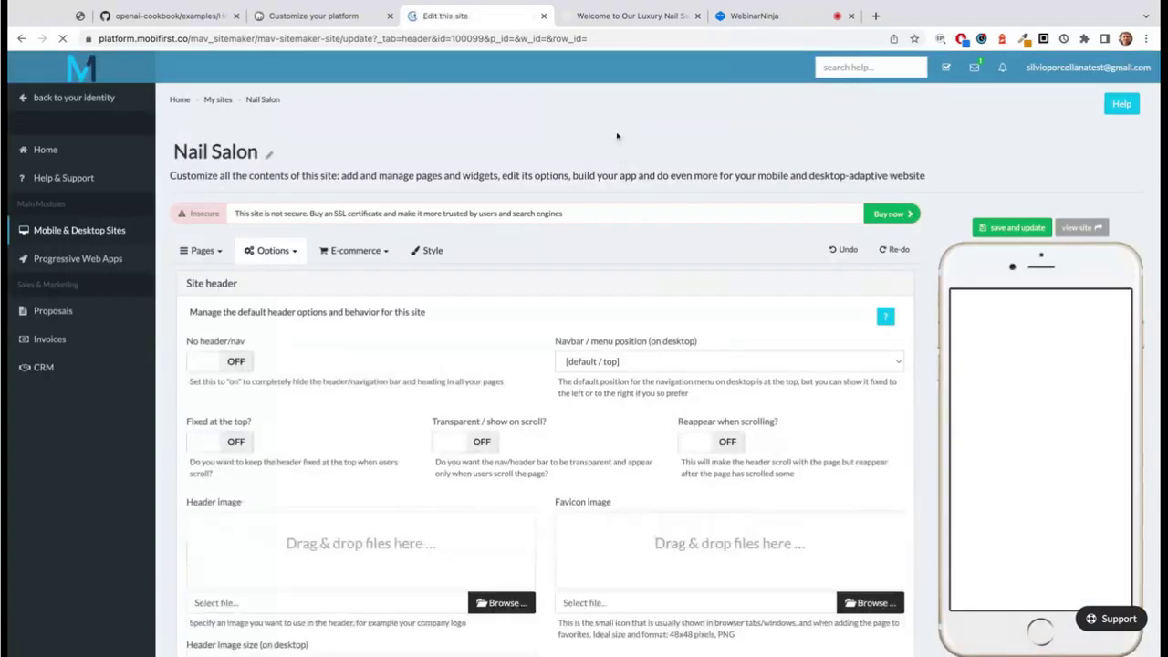
scroll(591, 191, down, 5)
scroll(587, 207, down, 5)
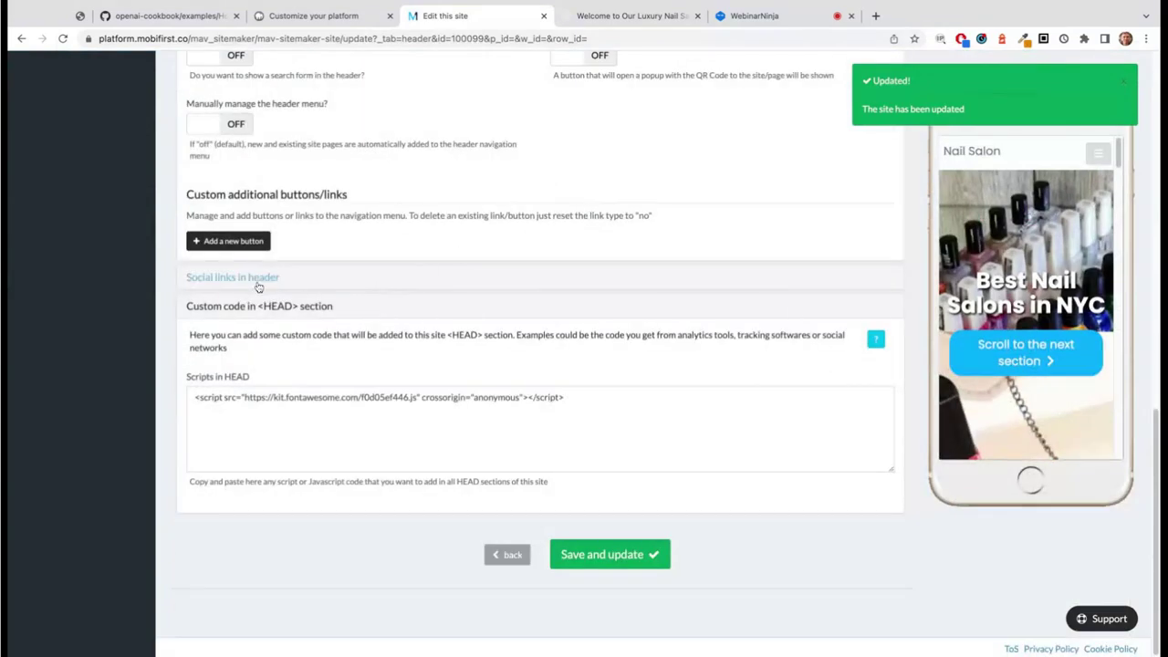
click(295, 285)
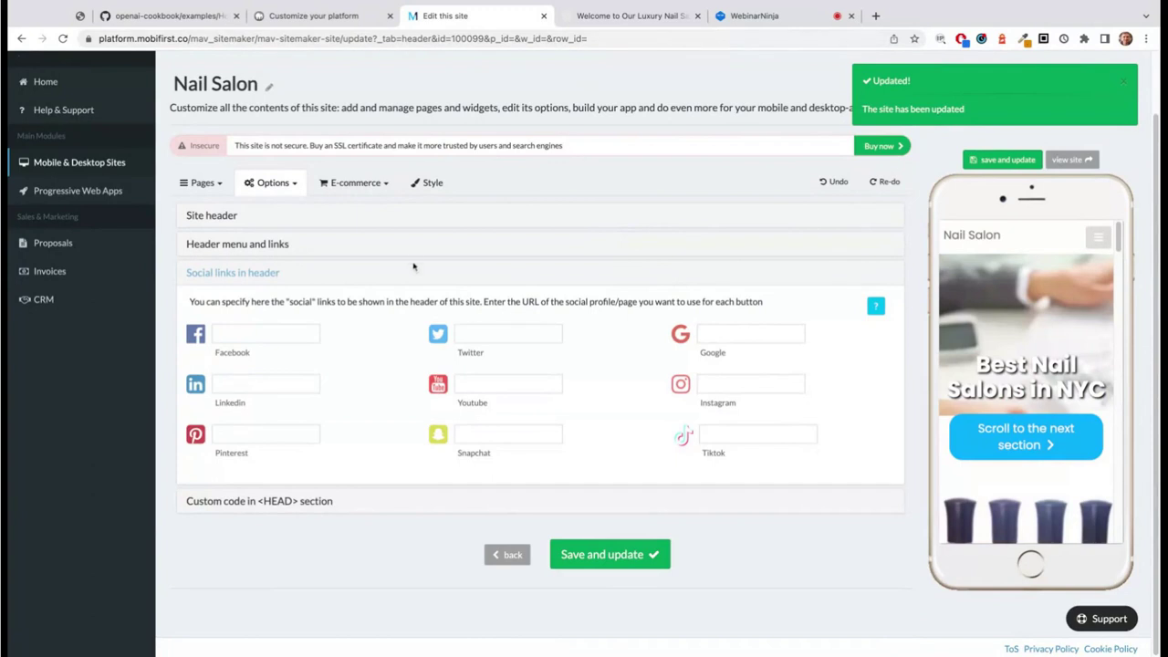
click(365, 358)
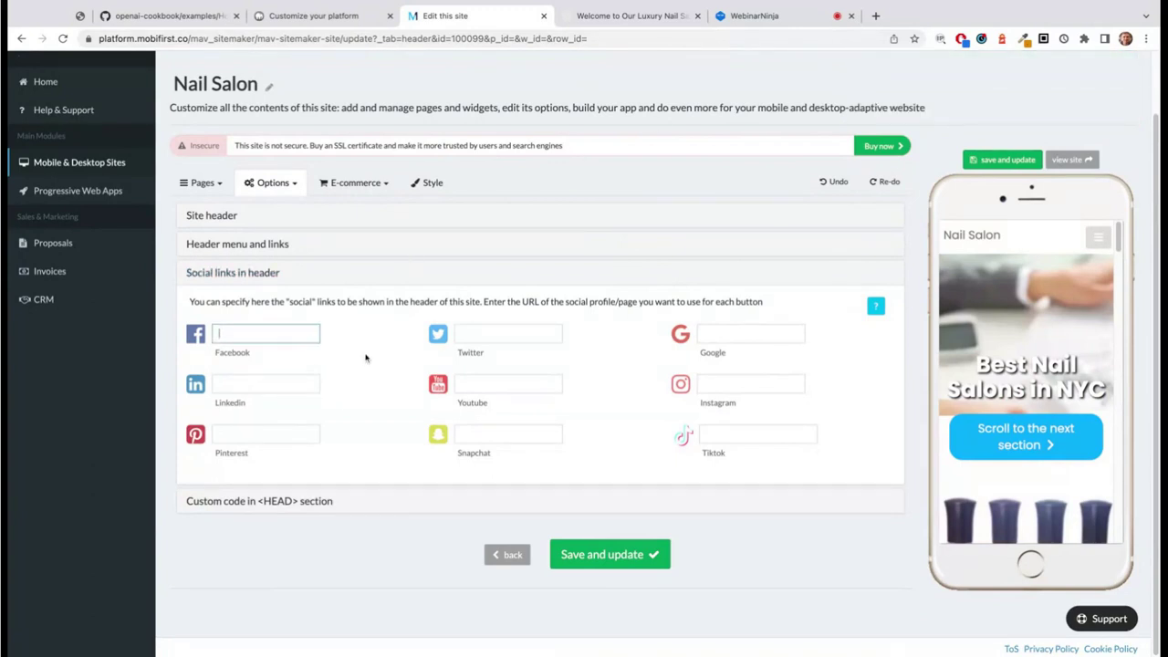
text(htt)
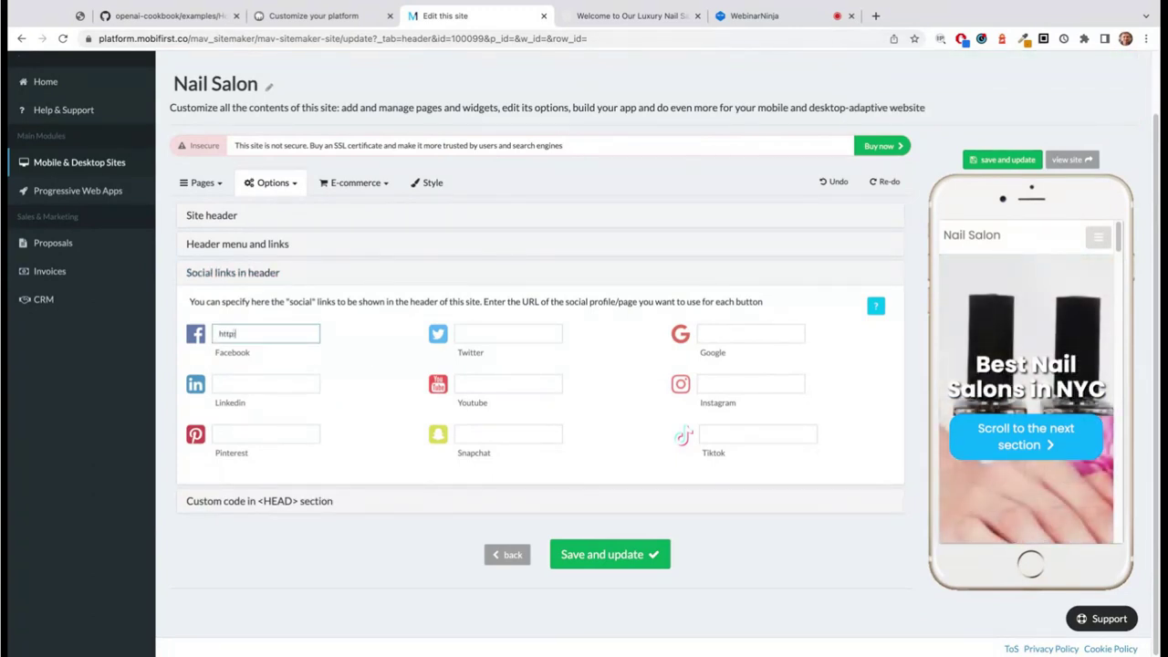
text(ps://facebook)
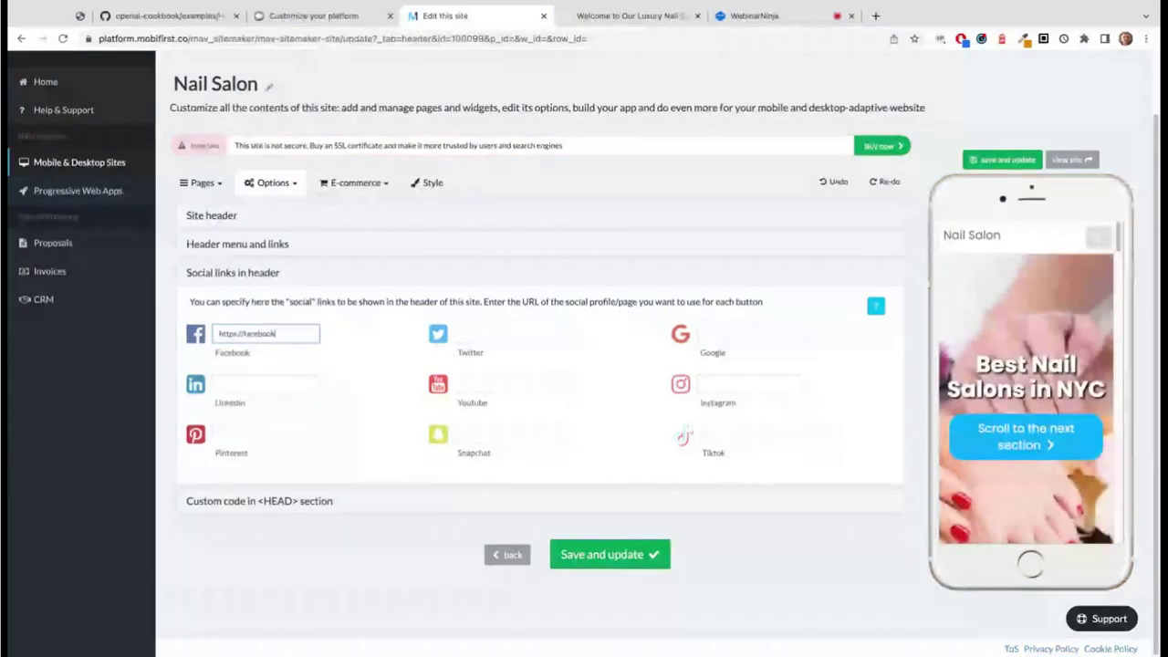
text(.com)
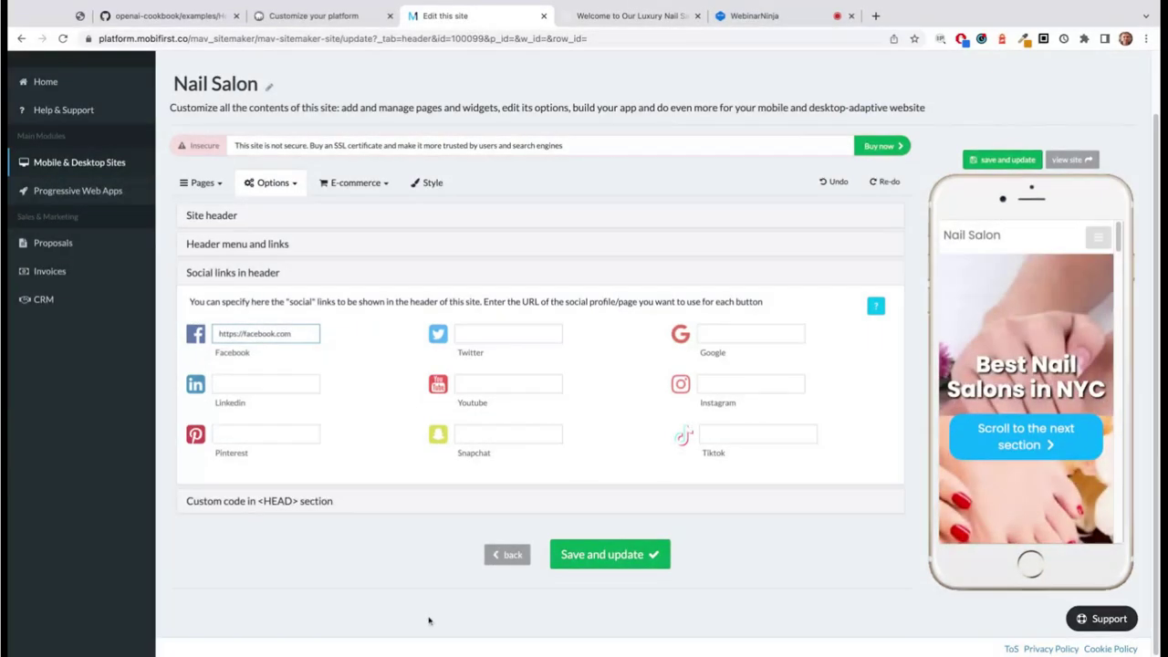
click(607, 554)
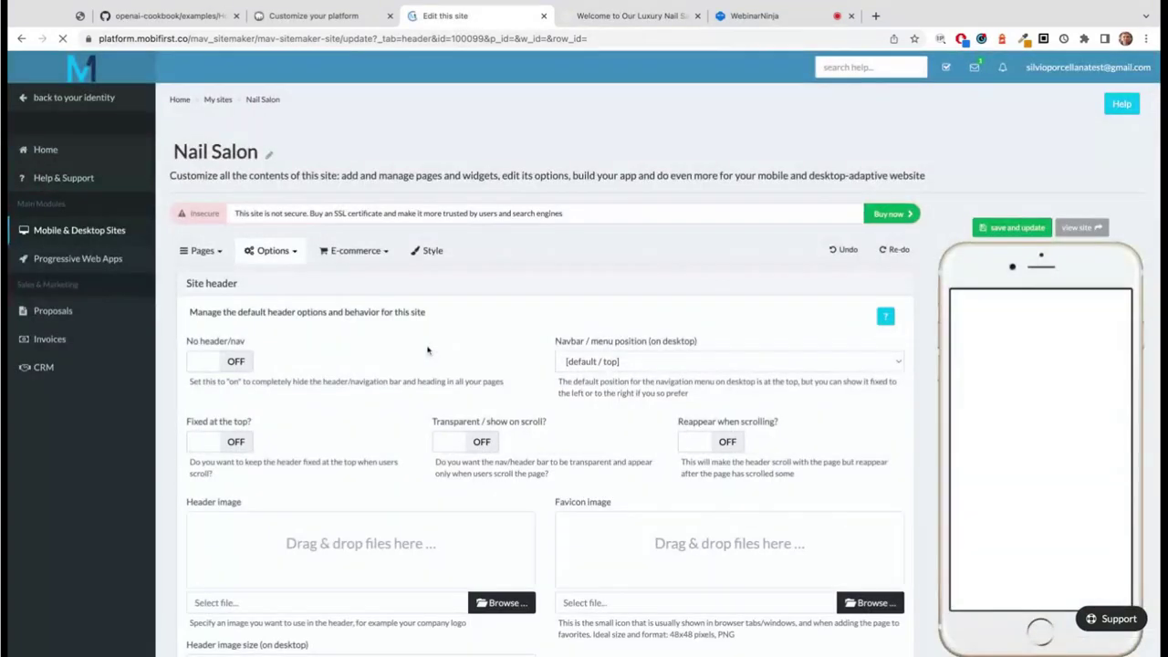
Check the Facebook icon in the mobile preview's menu and on the reloaded live site, including its Nail Salon page
click(1097, 307)
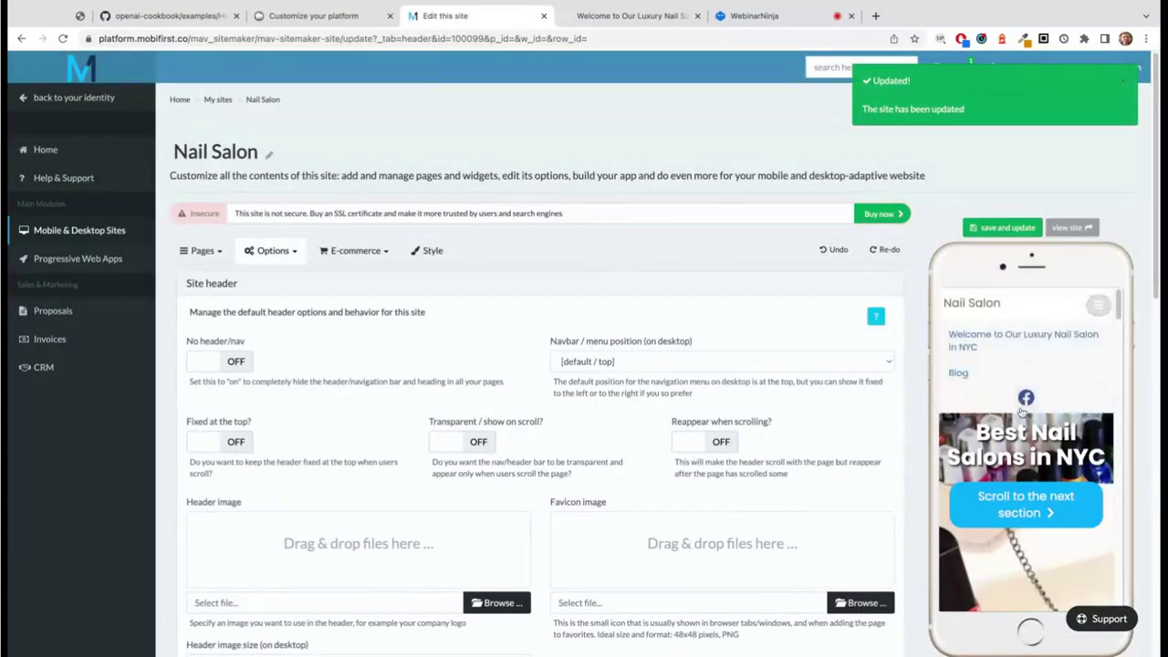
click(630, 15)
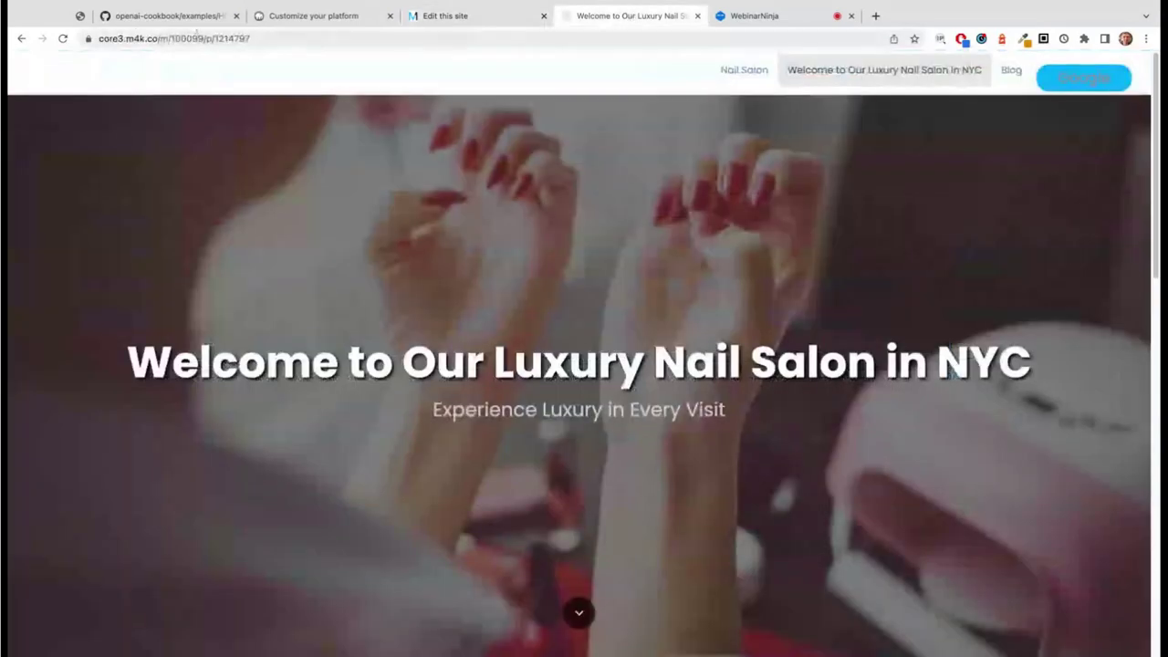
click(64, 38)
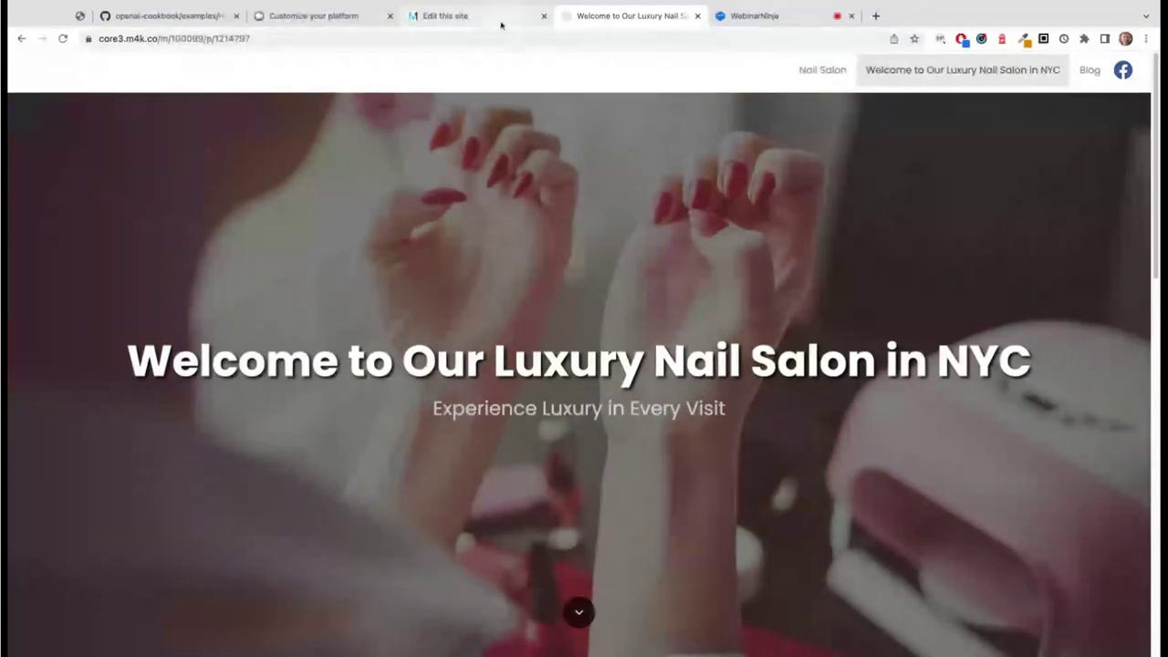
click(818, 77)
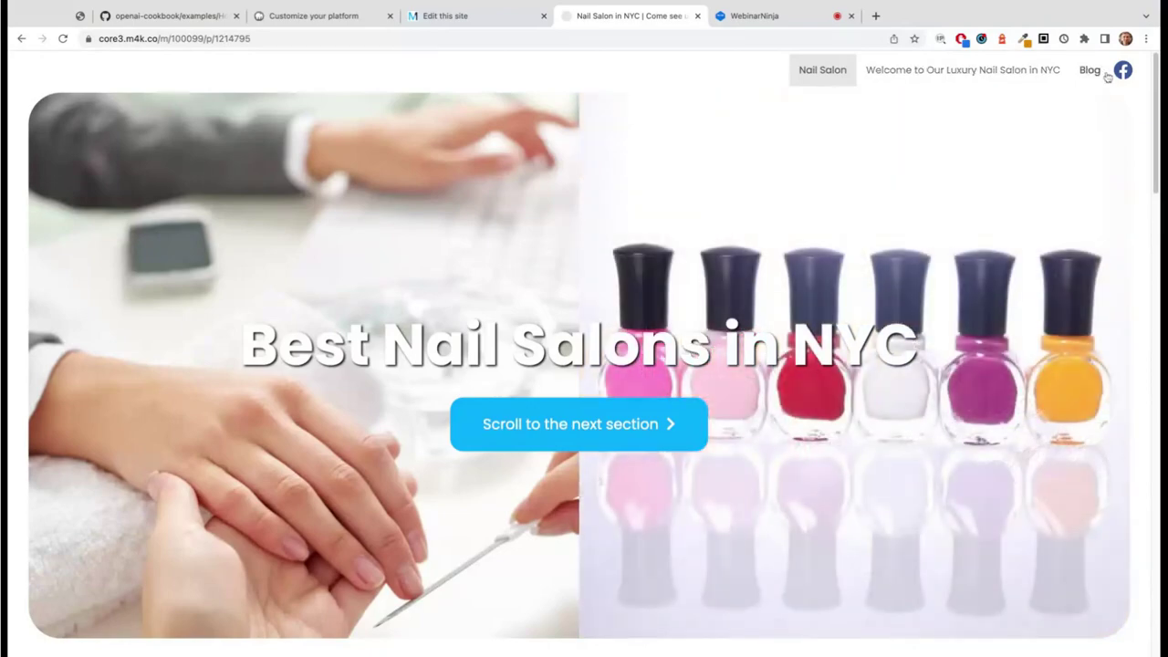
Clear the Facebook link from the header's social links in the site editor and save the site
key(ctrl+shift+Tab)
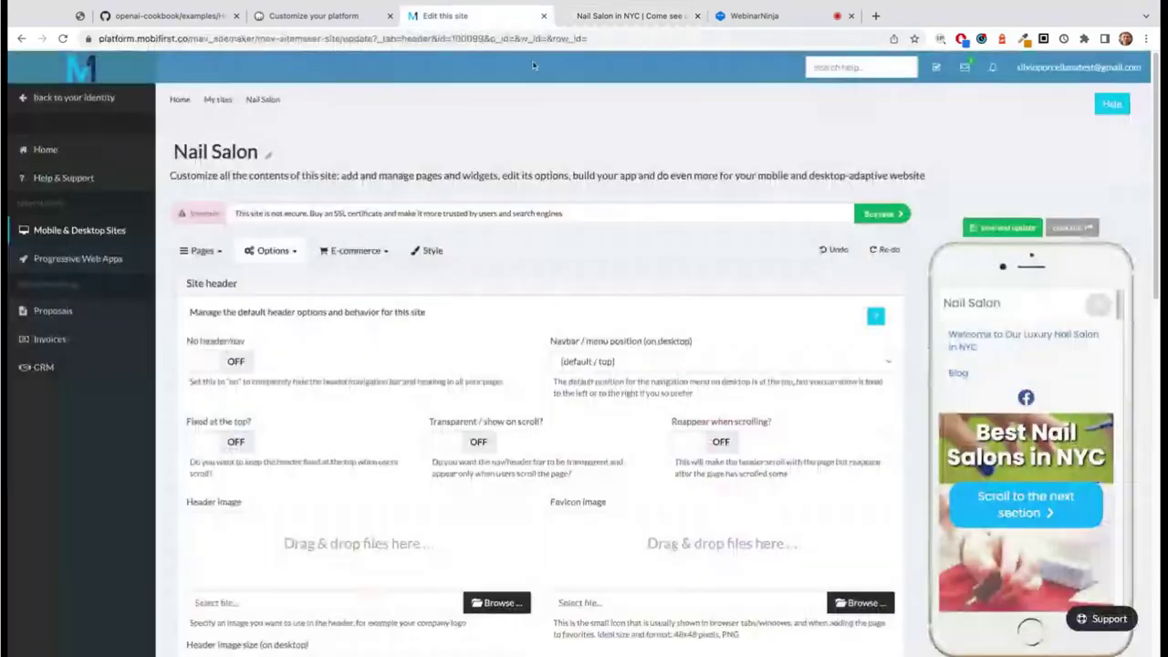
scroll(365, 323, down, 15)
scroll(360, 336, up, 5)
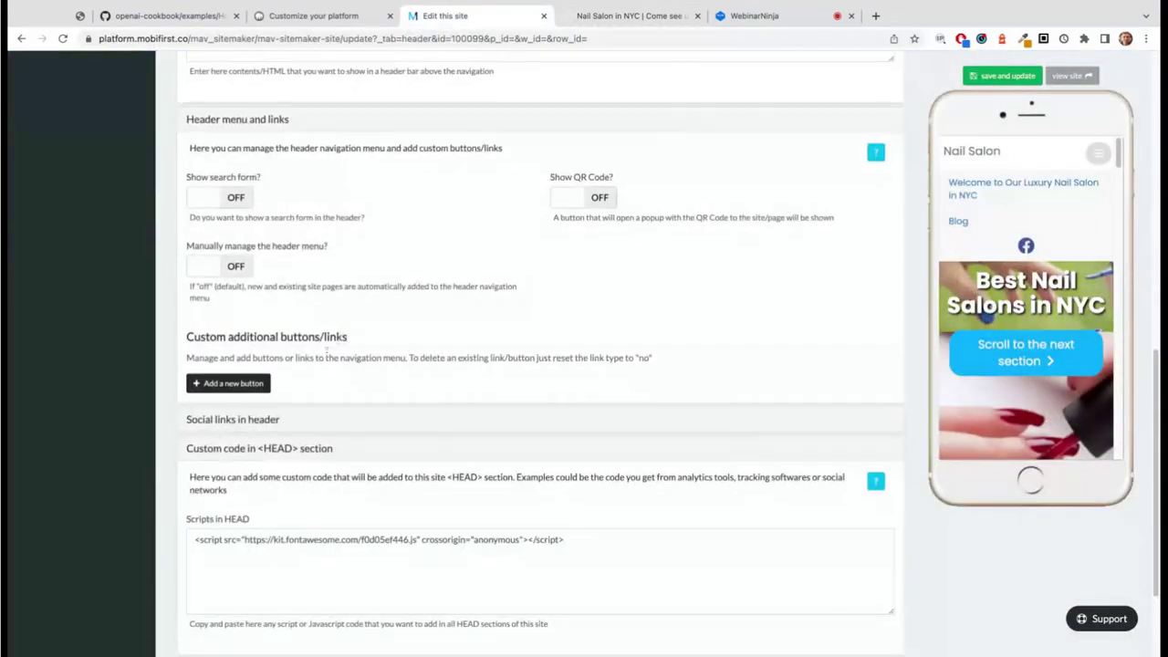
click(239, 398)
triple_click(268, 332)
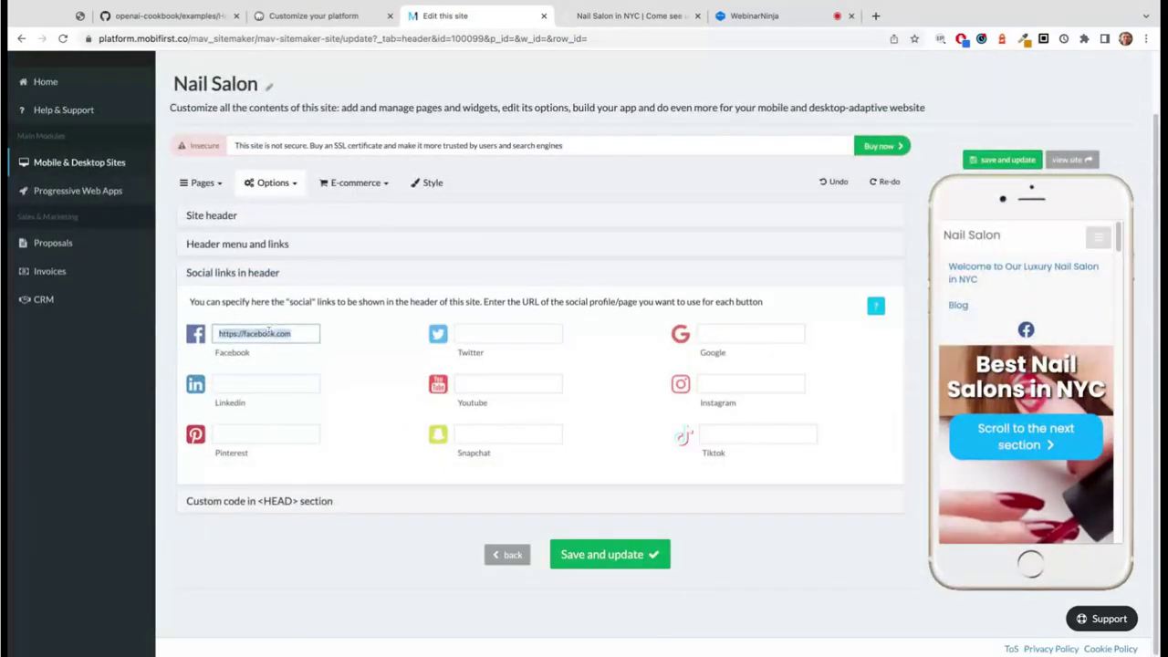
key(BackSpace)
key(Return)
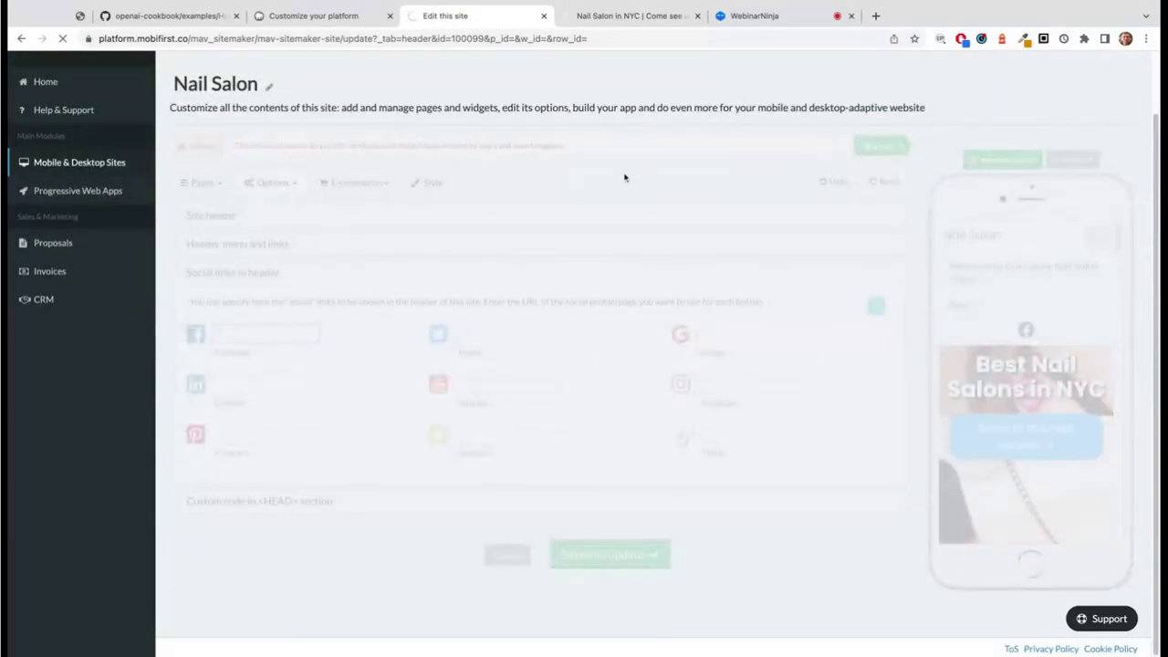
Examine the Scripts in HEAD field, and view the live page's source code with its head section highlighted
scroll(450, 351, down, 10)
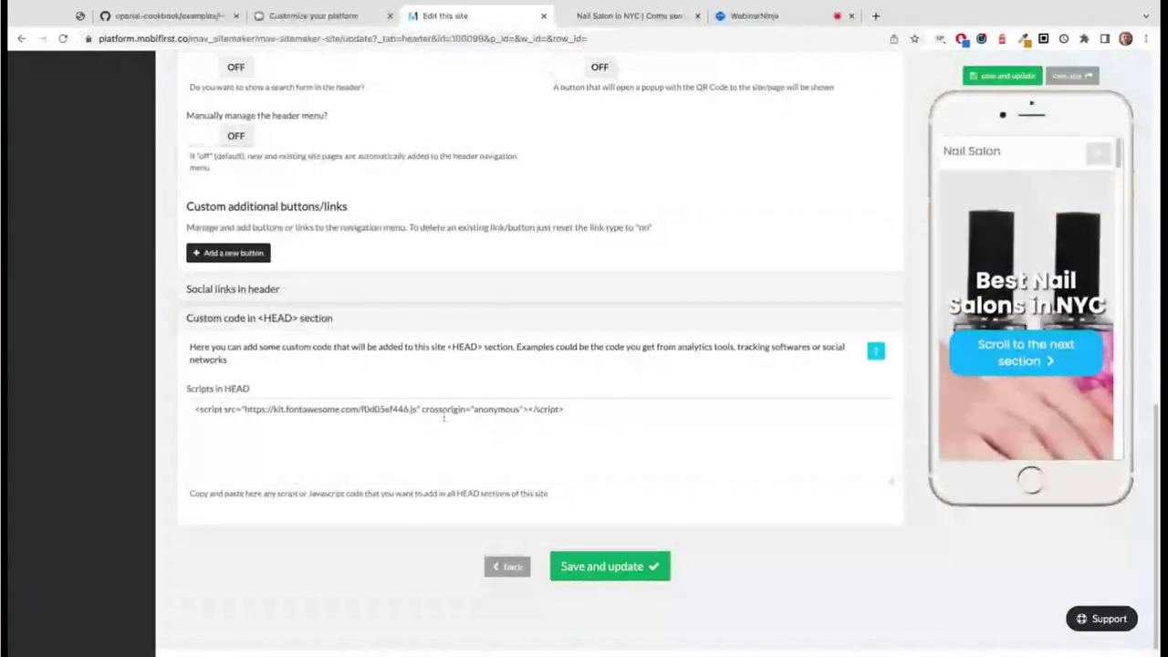
click(598, 427)
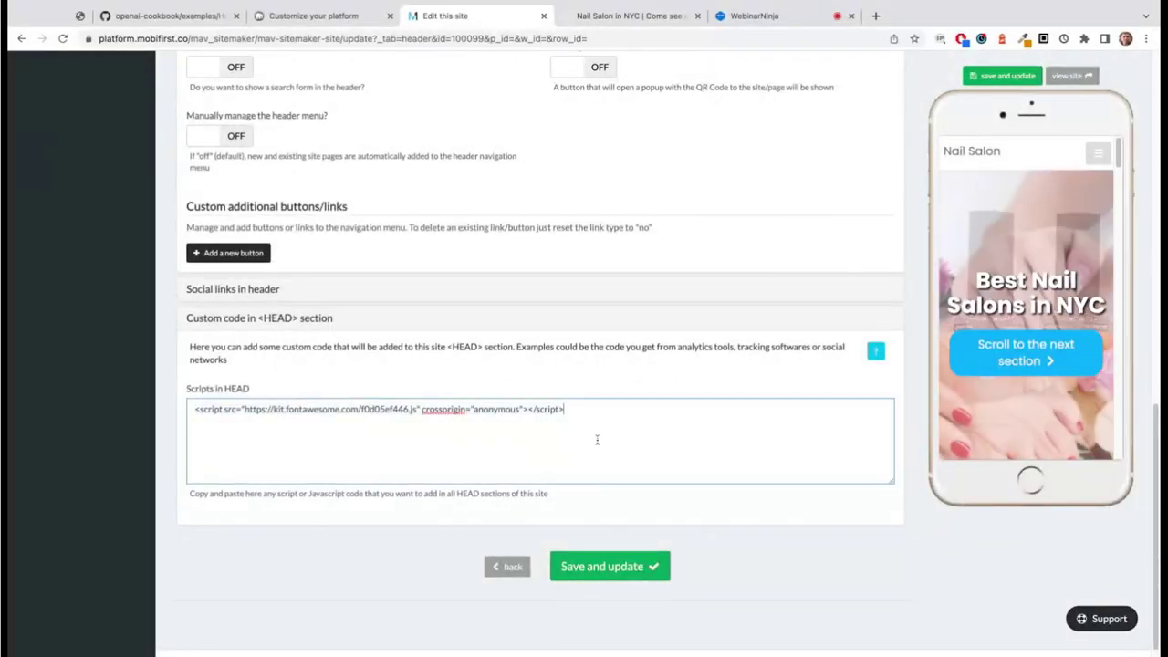
click(659, 19)
key(super+alt+u)
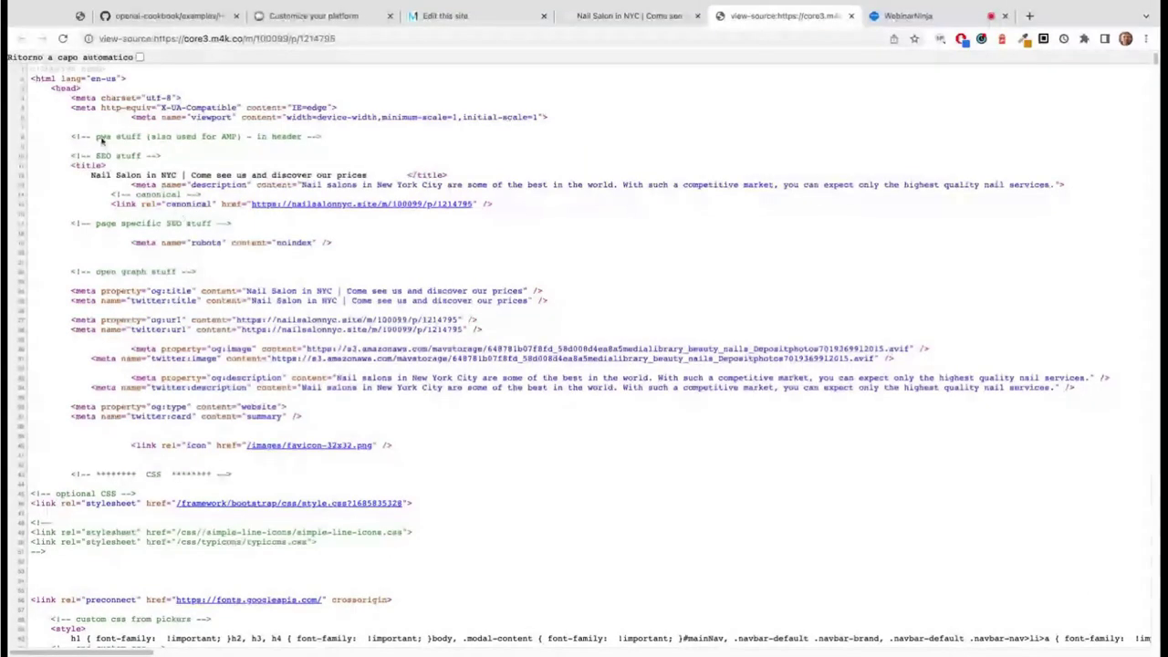
drag(47, 87, 197, 274)
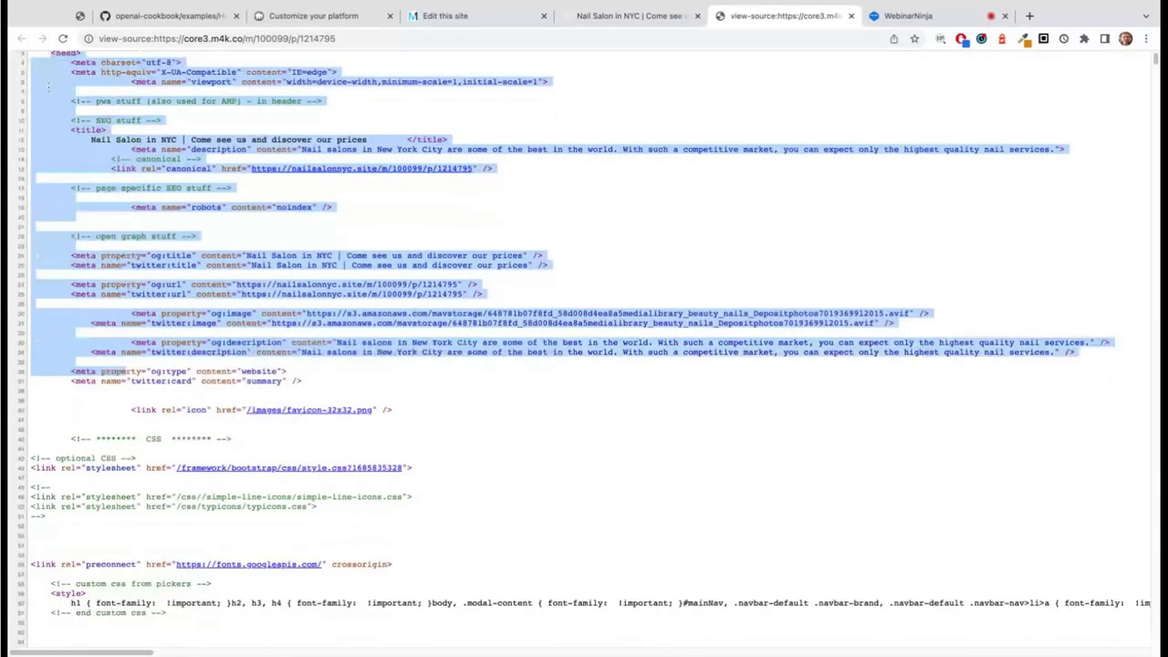
Examine the full head section of the page source, from its opening tag down to its closing tag
click(239, 204)
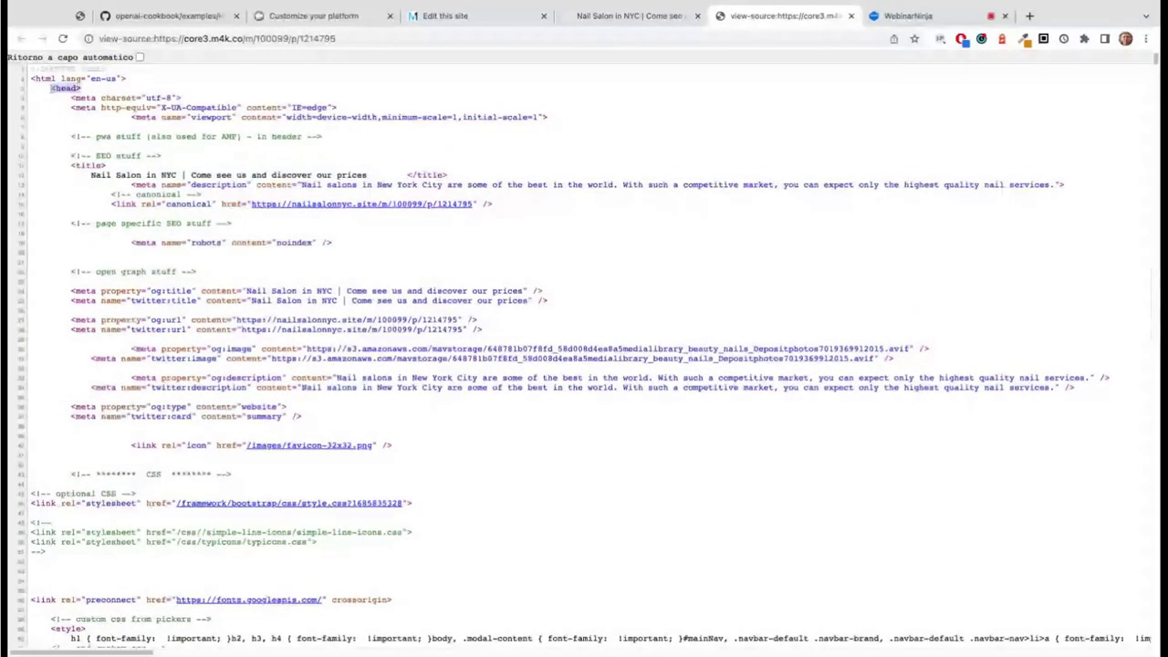
drag(49, 87, 86, 142)
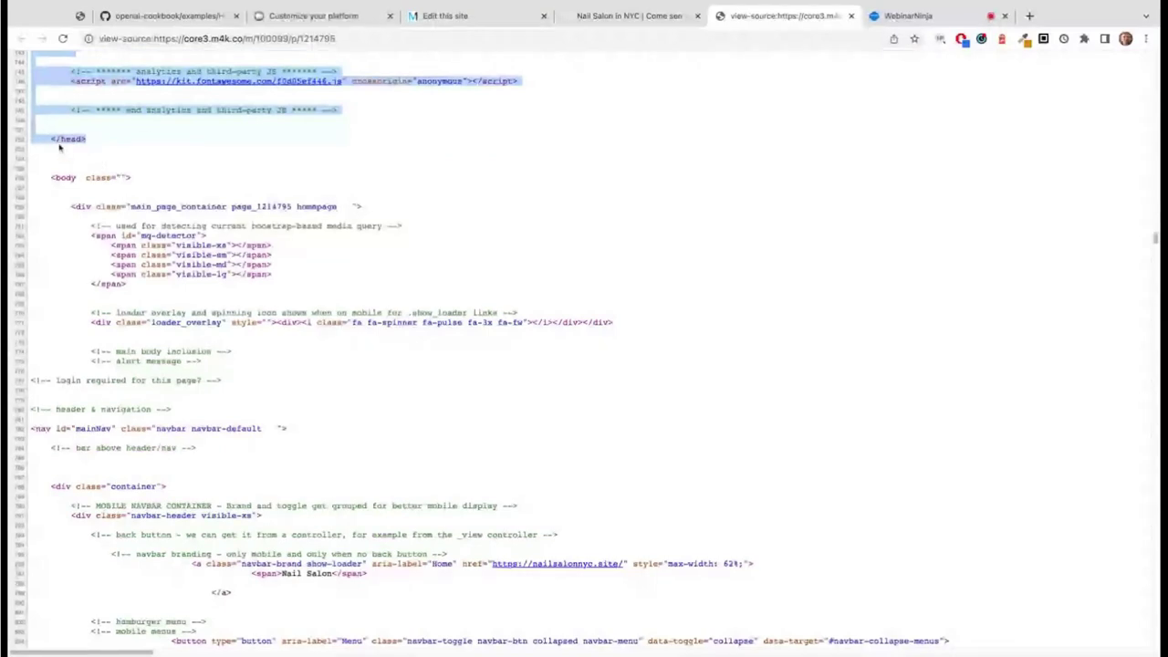
scroll(250, 219, up, 5)
click(98, 470)
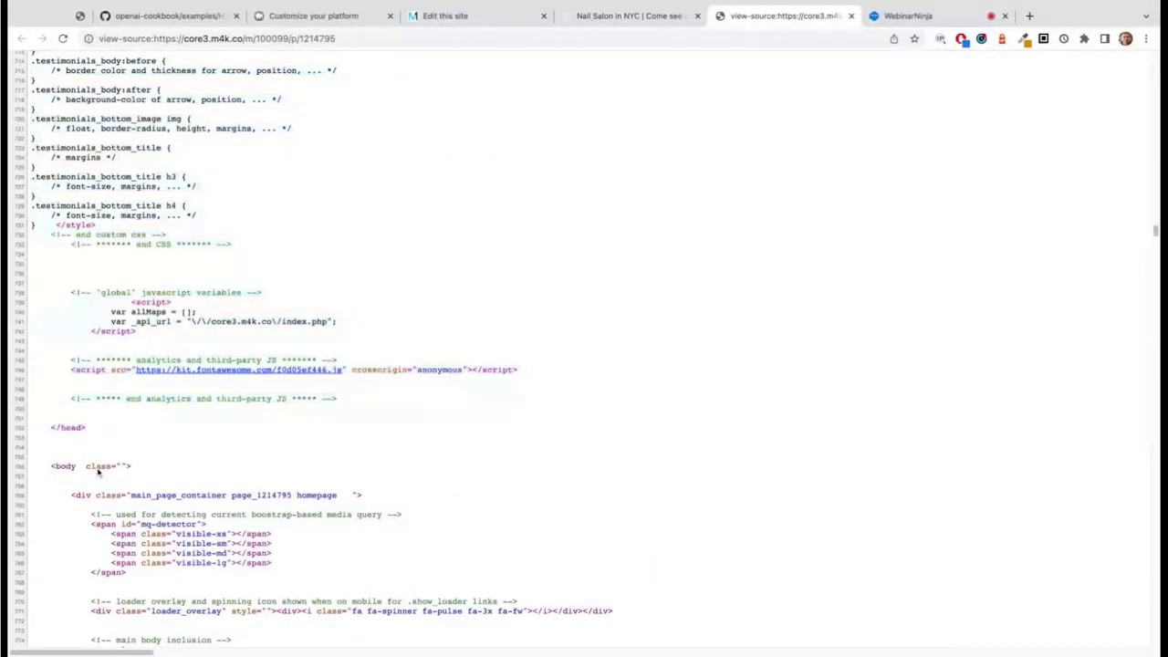
Copy the Font Awesome kit script line from the page source into the site editor's Scripts in HEAD field
drag(72, 370, 517, 370)
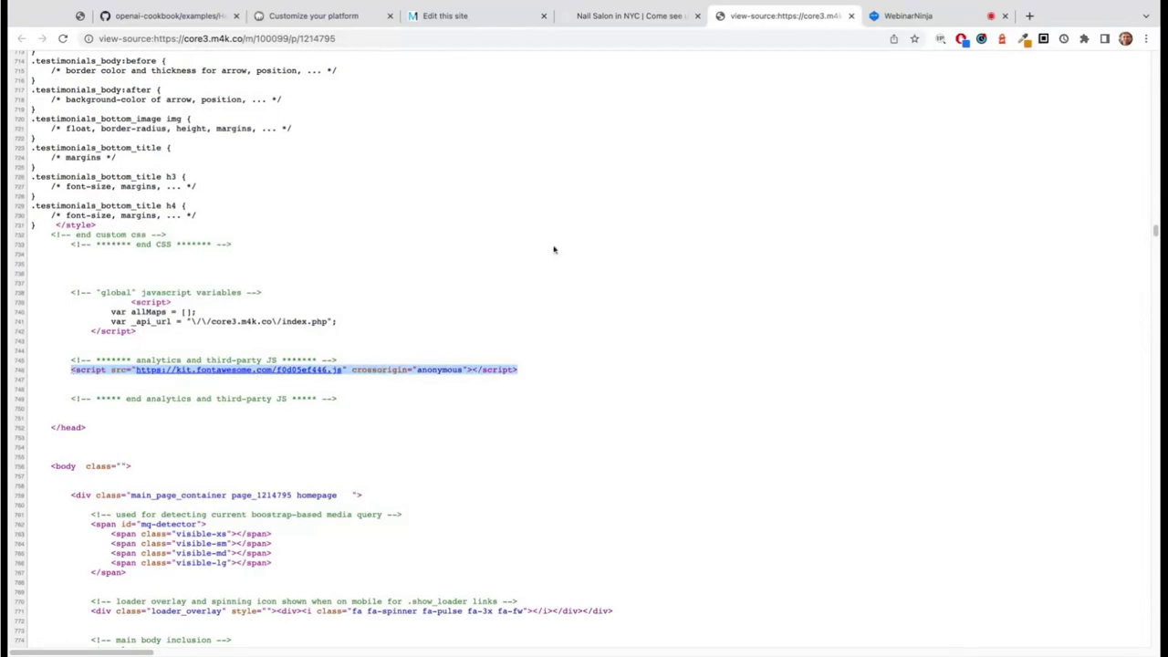
click(489, 19)
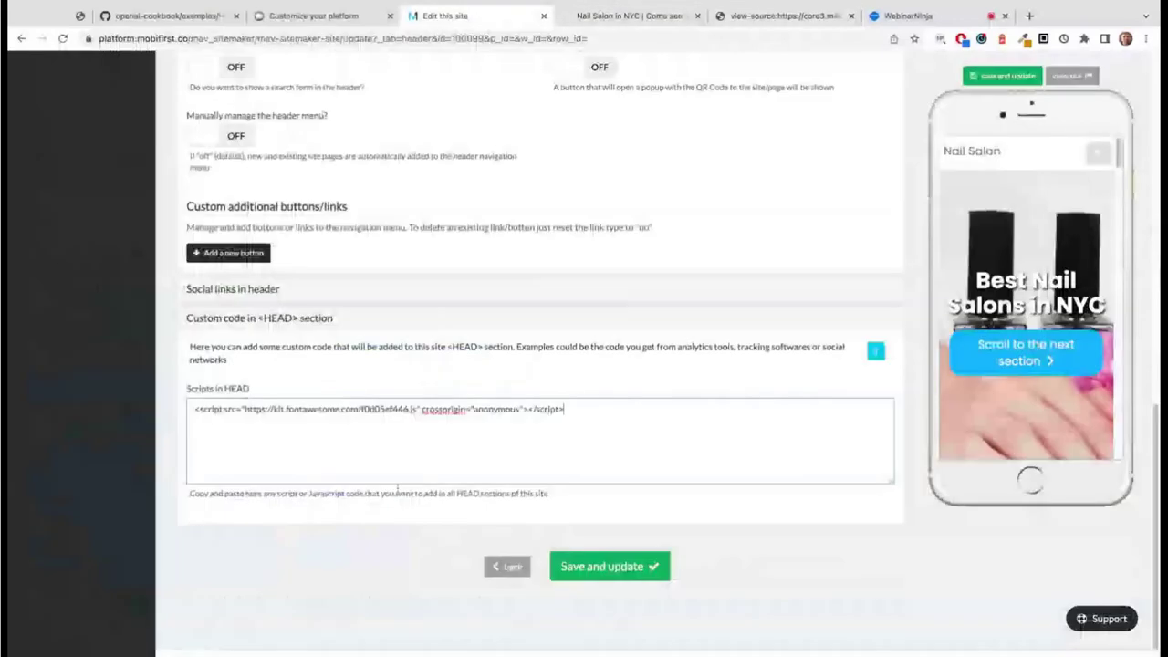
drag(194, 409, 633, 408)
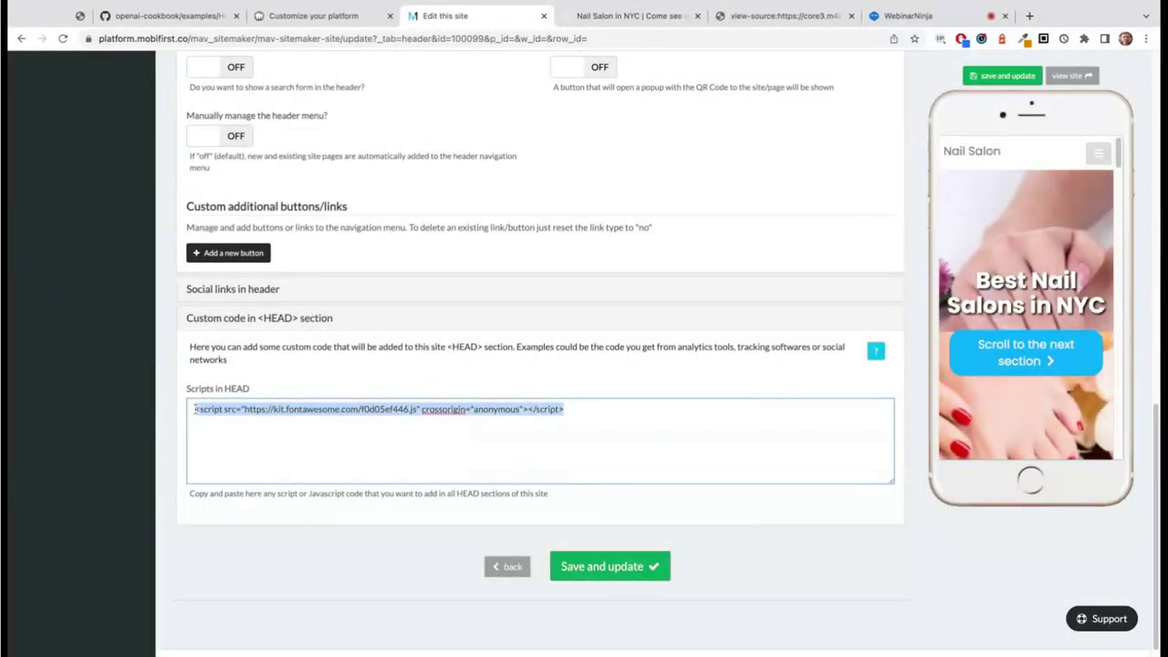
Look at the live site and the script's place in the source code, and return to the site editor
click(651, 20)
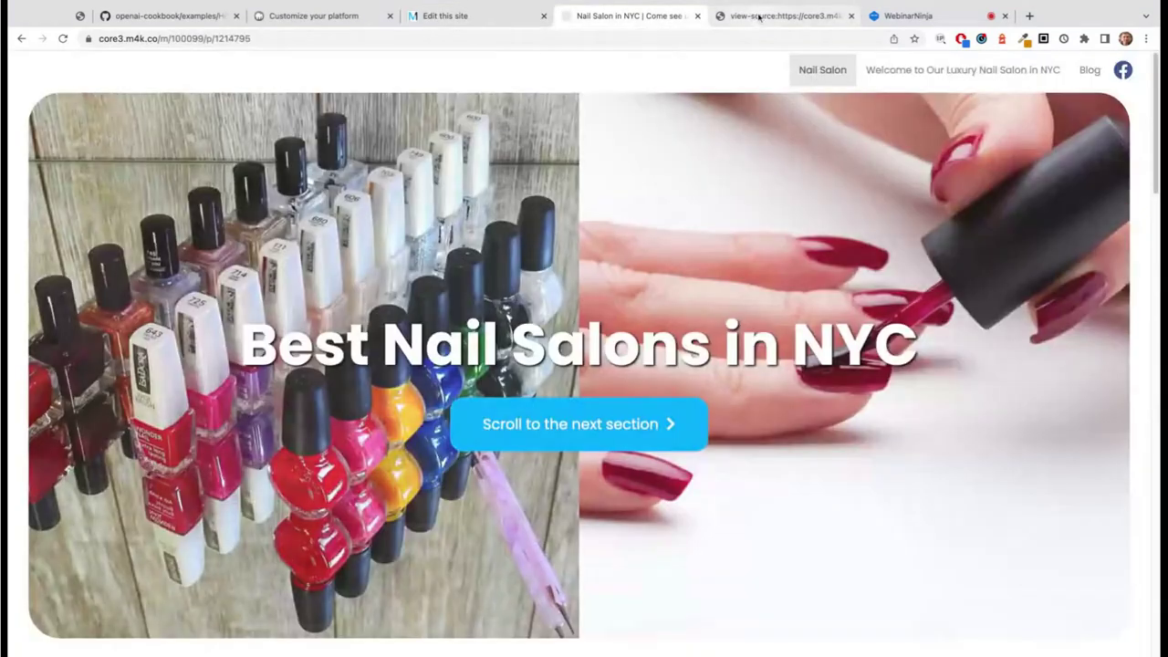
click(760, 18)
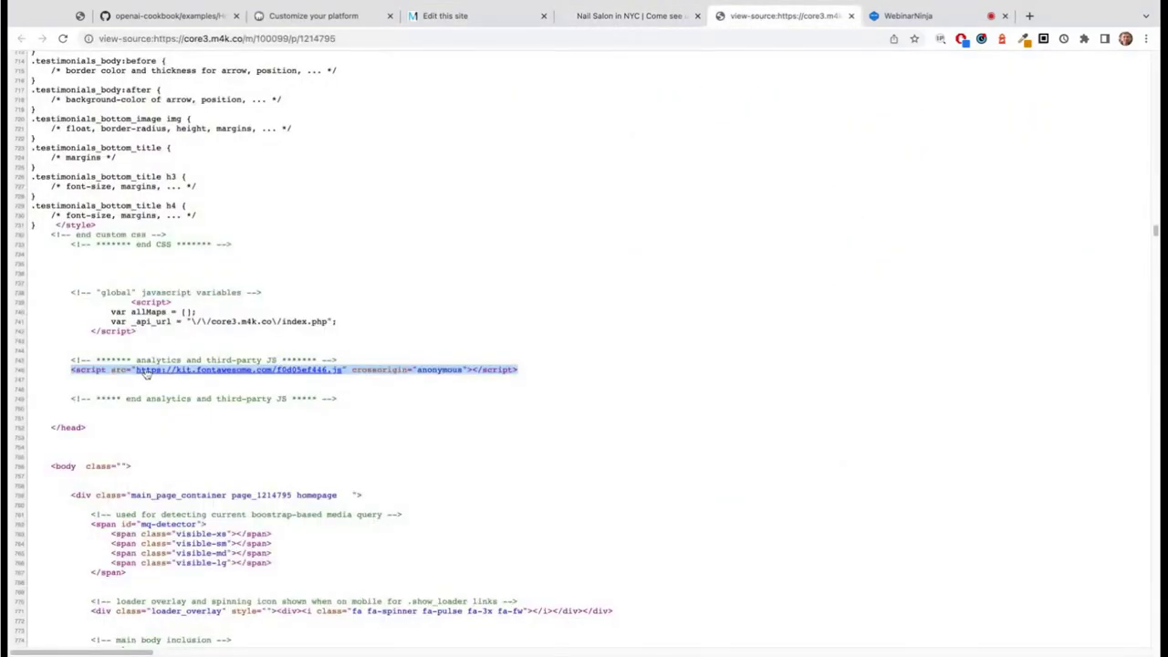
click(432, 320)
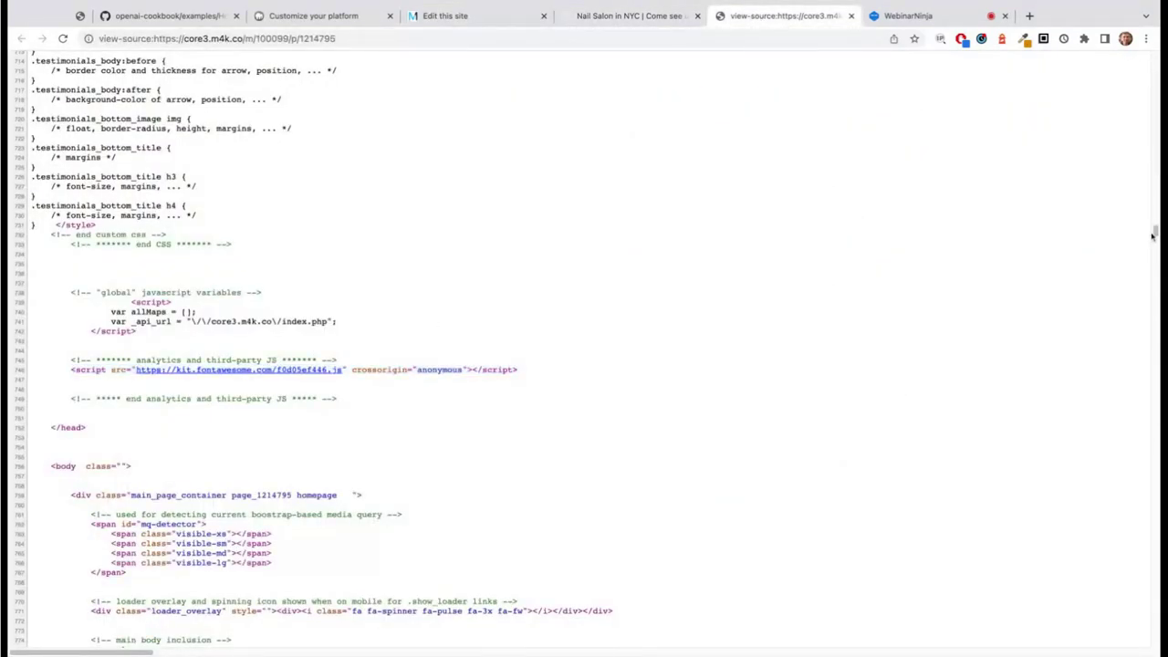
drag(1152, 235, 1155, 55)
click(492, 16)
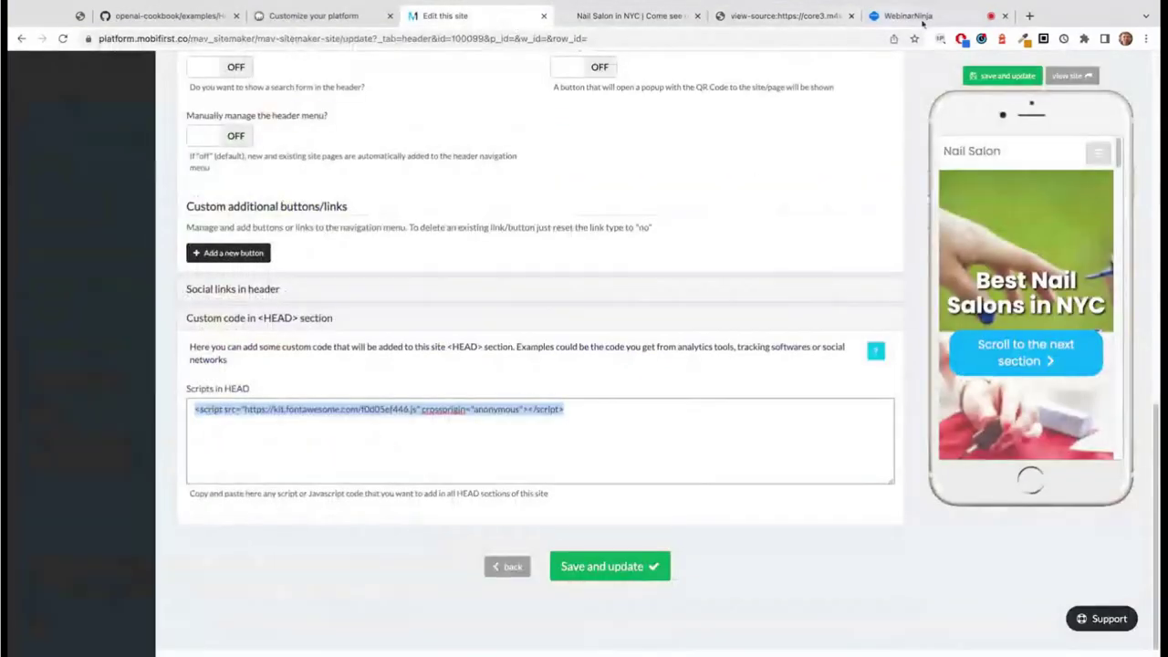
Switch to the WebinarNinja session and read through the recent chat questions
click(921, 18)
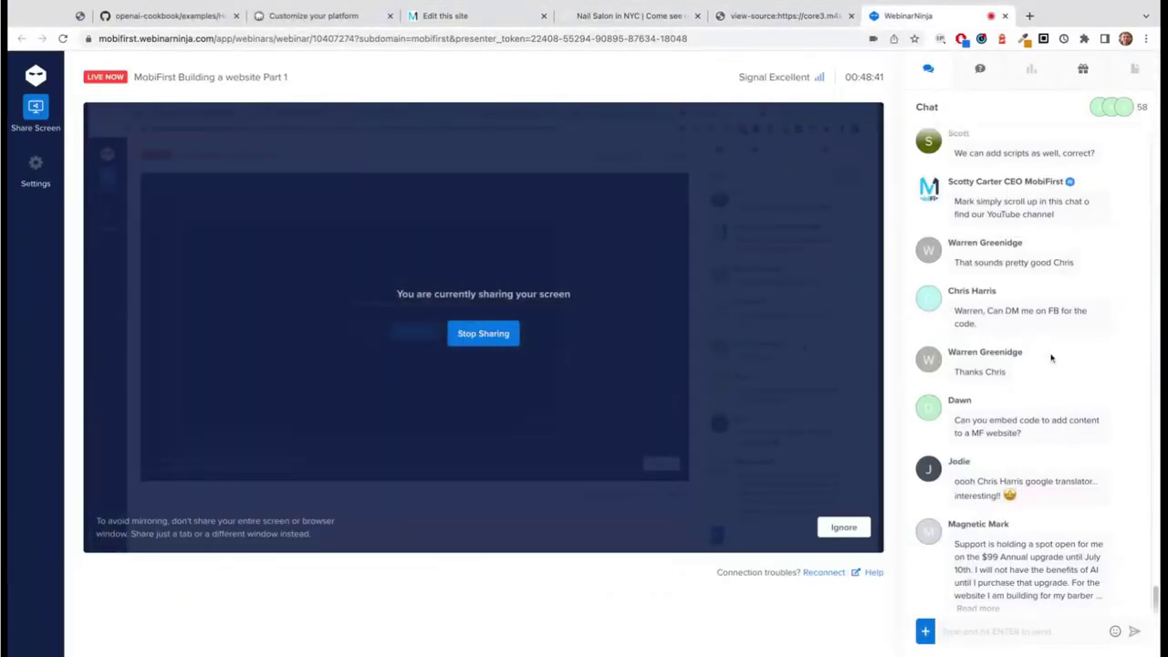
scroll(1050, 358, up, 5)
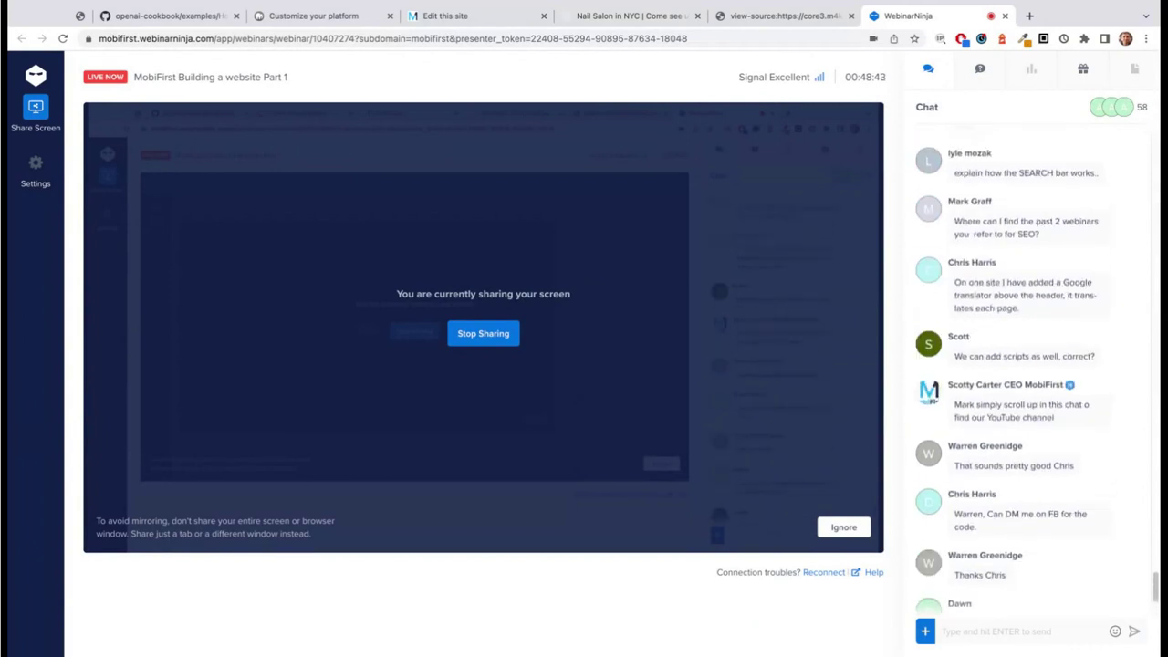
scroll(1022, 365, up, 6)
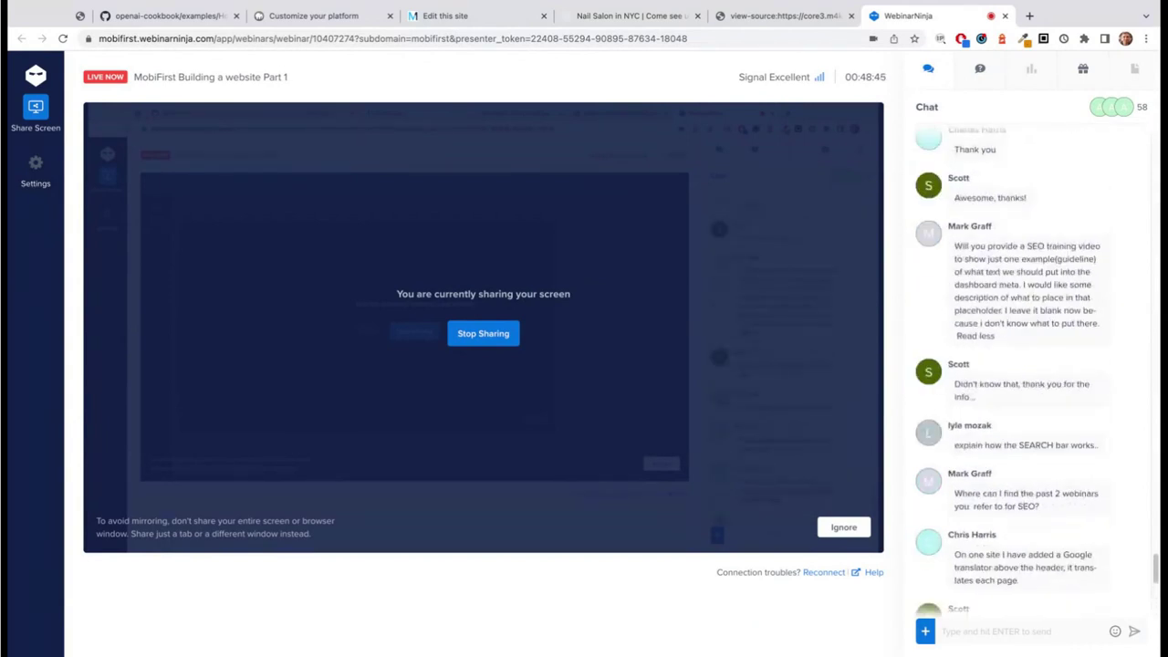
scroll(1021, 365, down, 3)
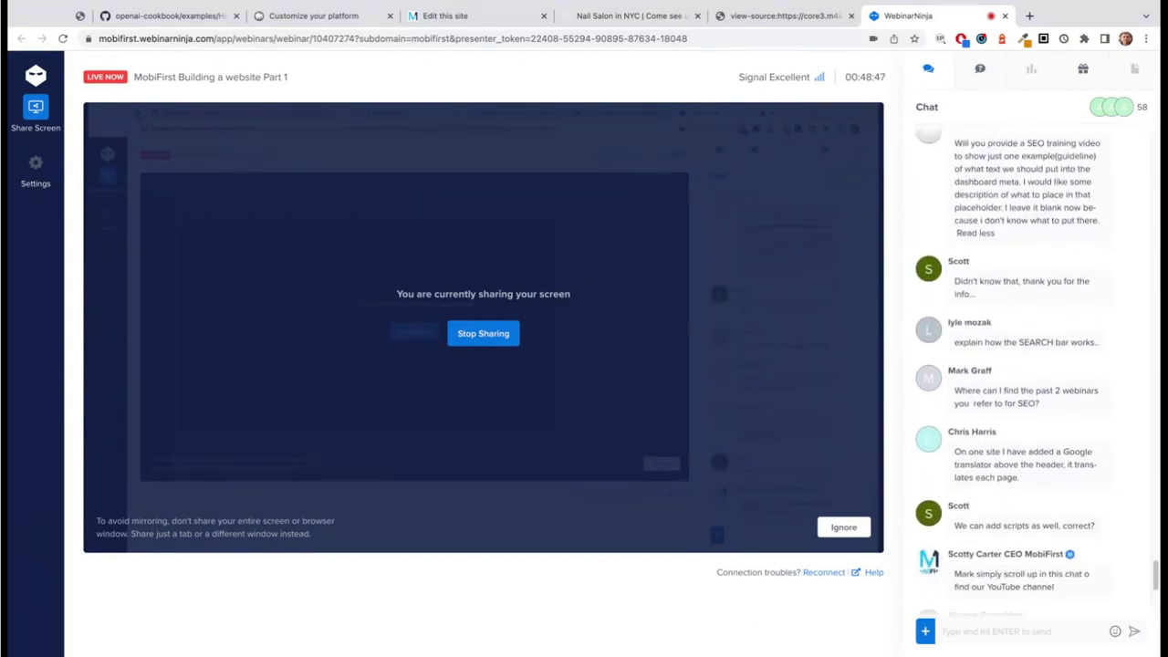
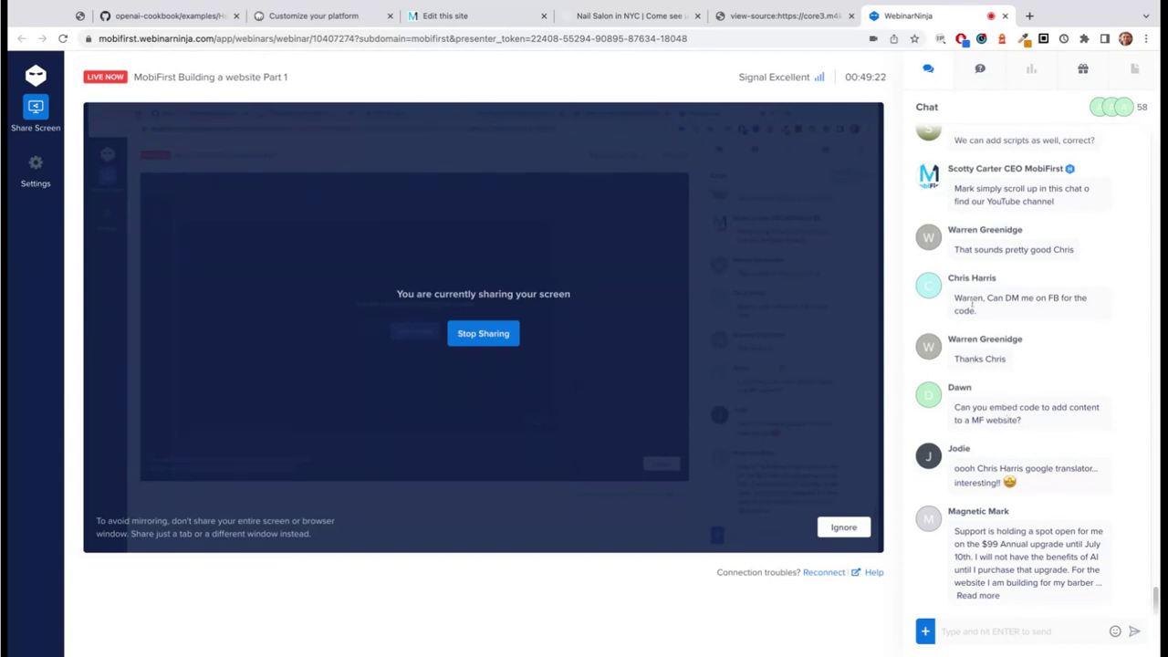
Review the Scripts in HEAD field in the site editor against the start of the live page's source code
click(495, 19)
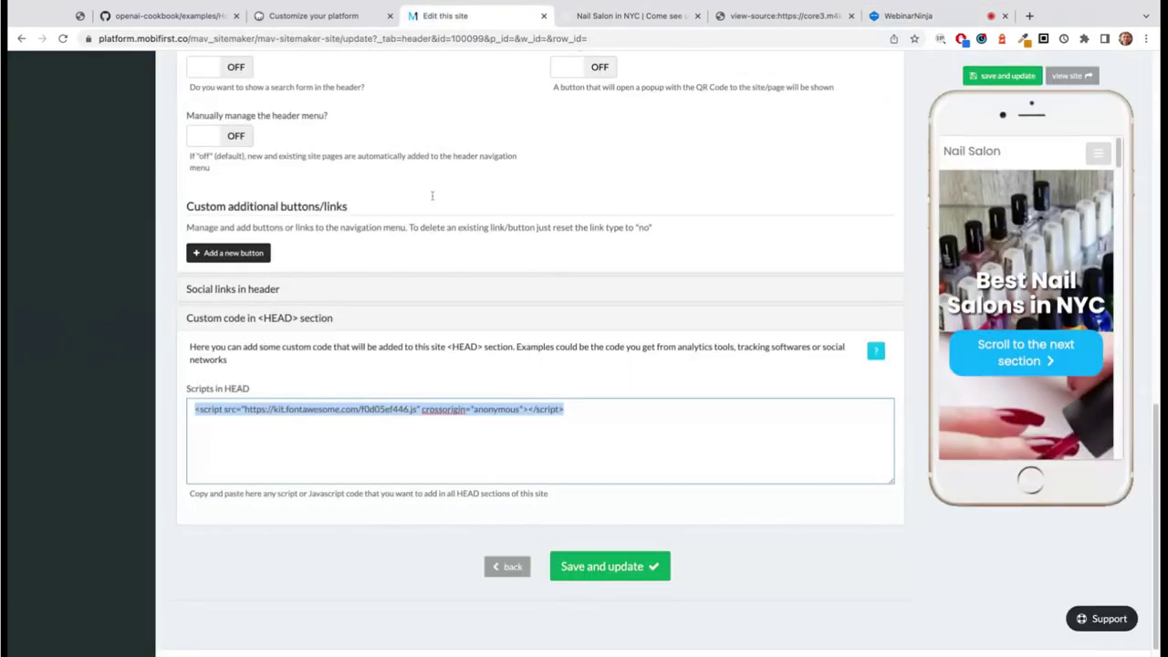
click(412, 431)
click(784, 15)
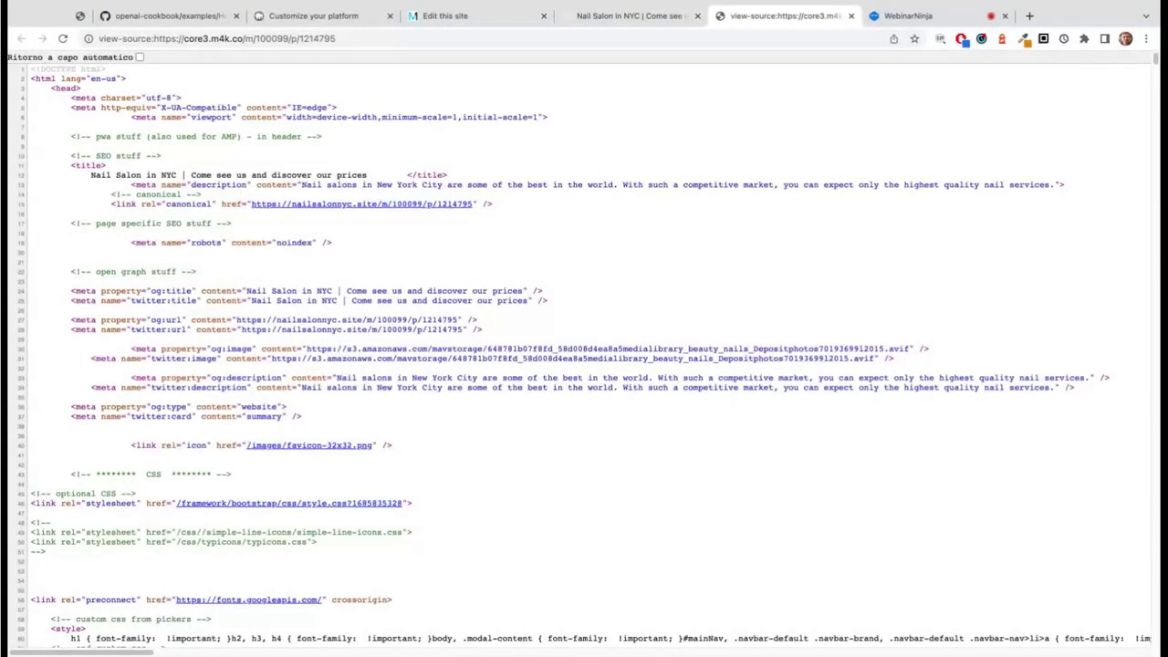
click(477, 13)
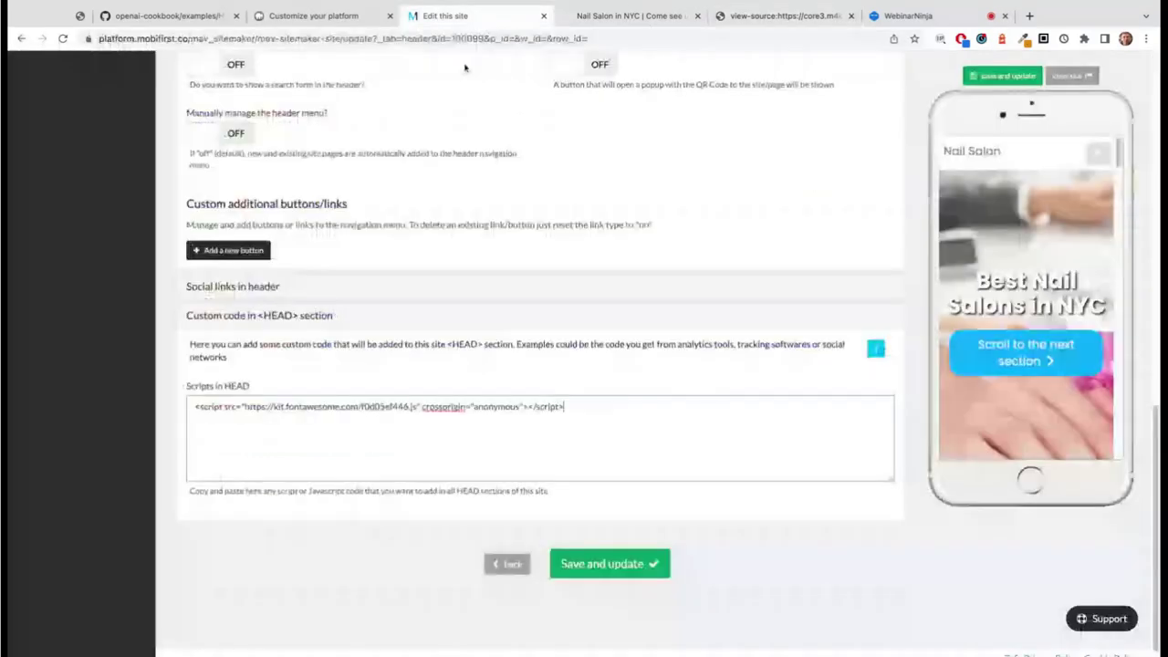
Open the Nail Salon site's Footer options in place of the Header options
scroll(477, 158, up, 10)
scroll(476, 158, up, 3)
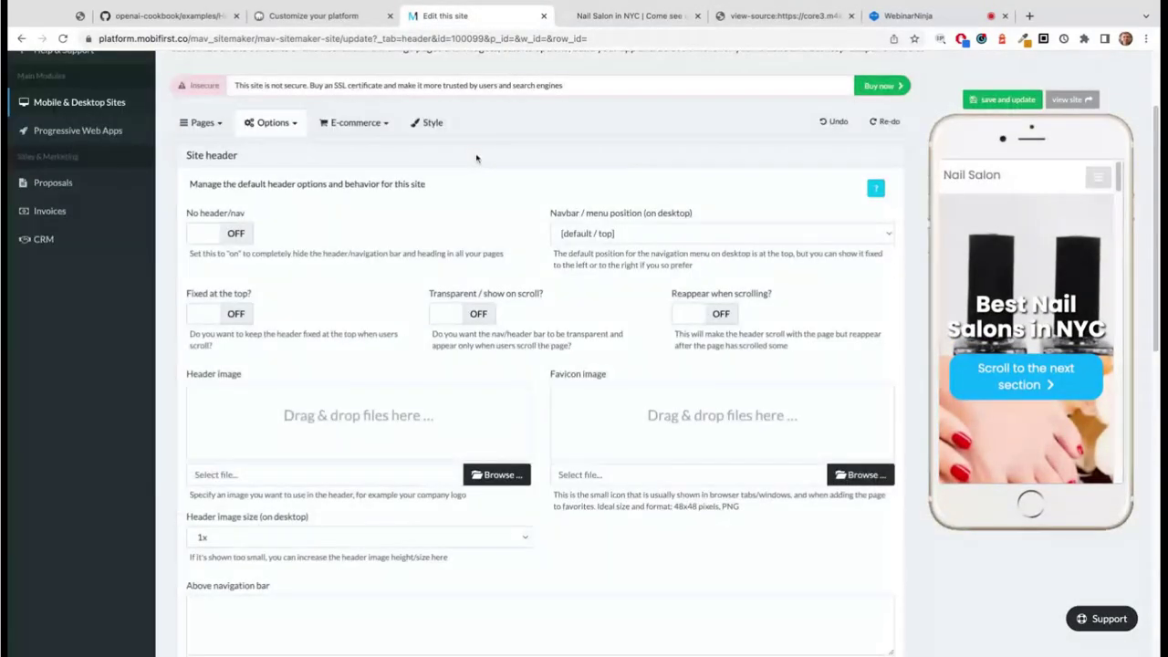
click(271, 123)
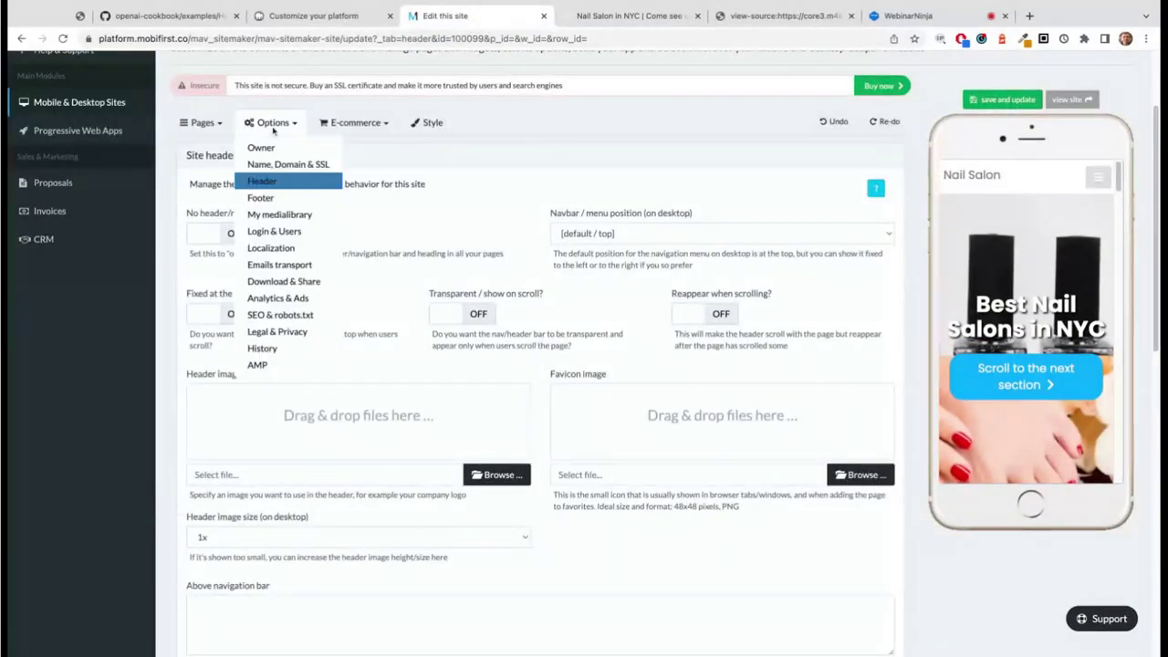
click(261, 197)
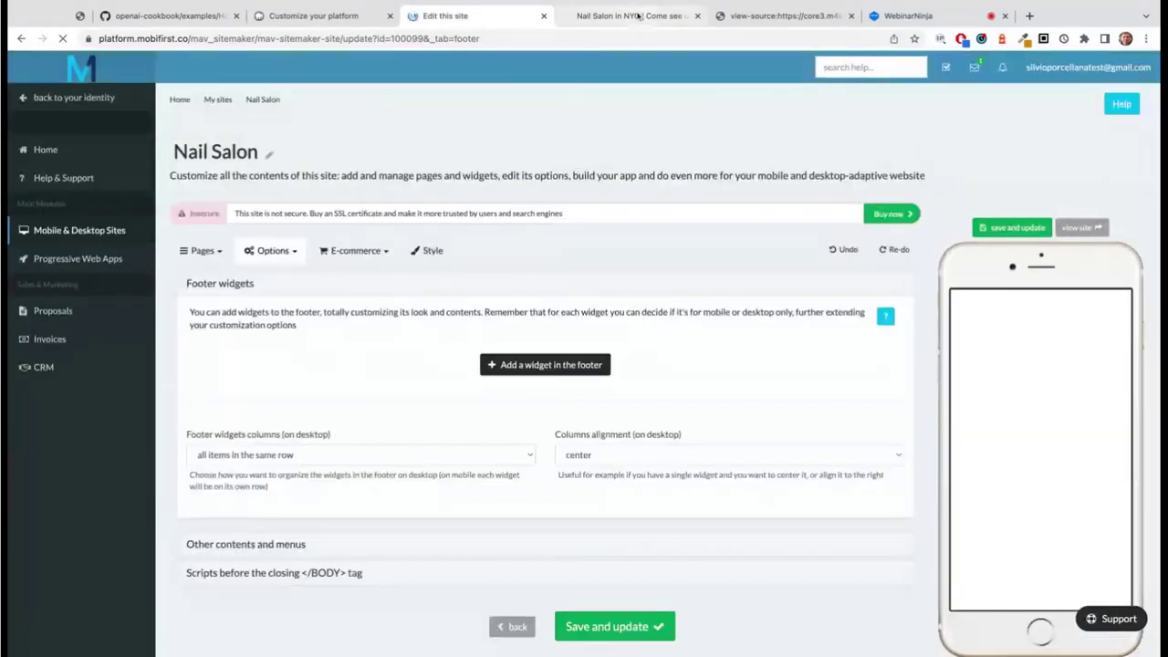
Check the footer area at the end of the live Nail Salon page and return to the editor
click(630, 15)
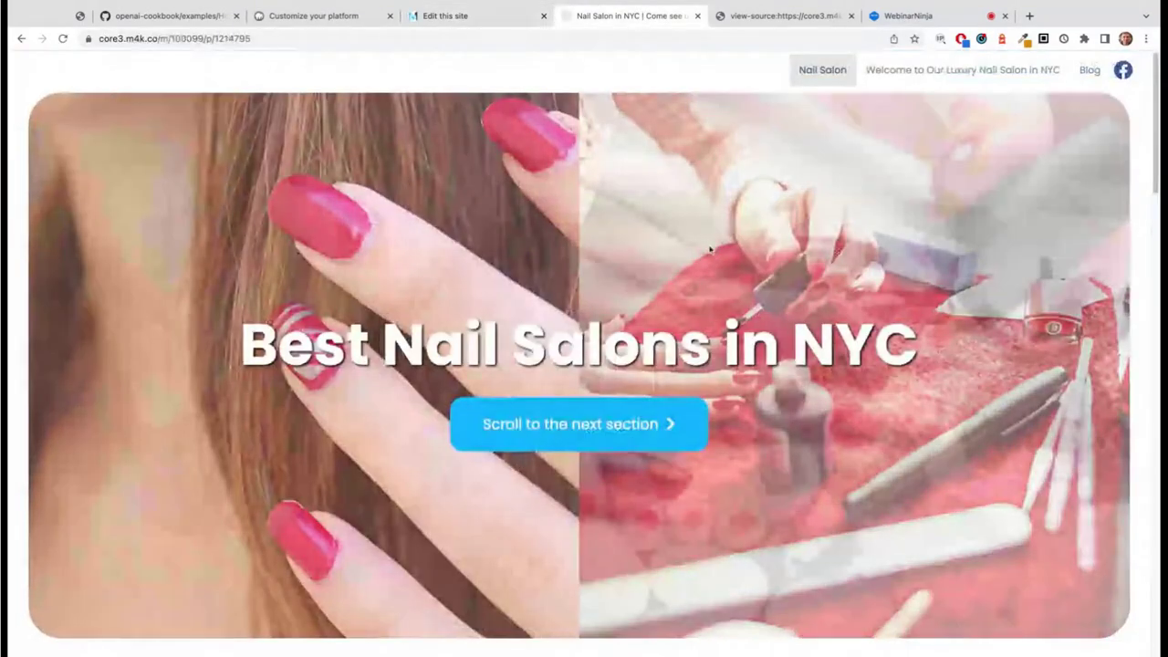
scroll(708, 249, down, 15)
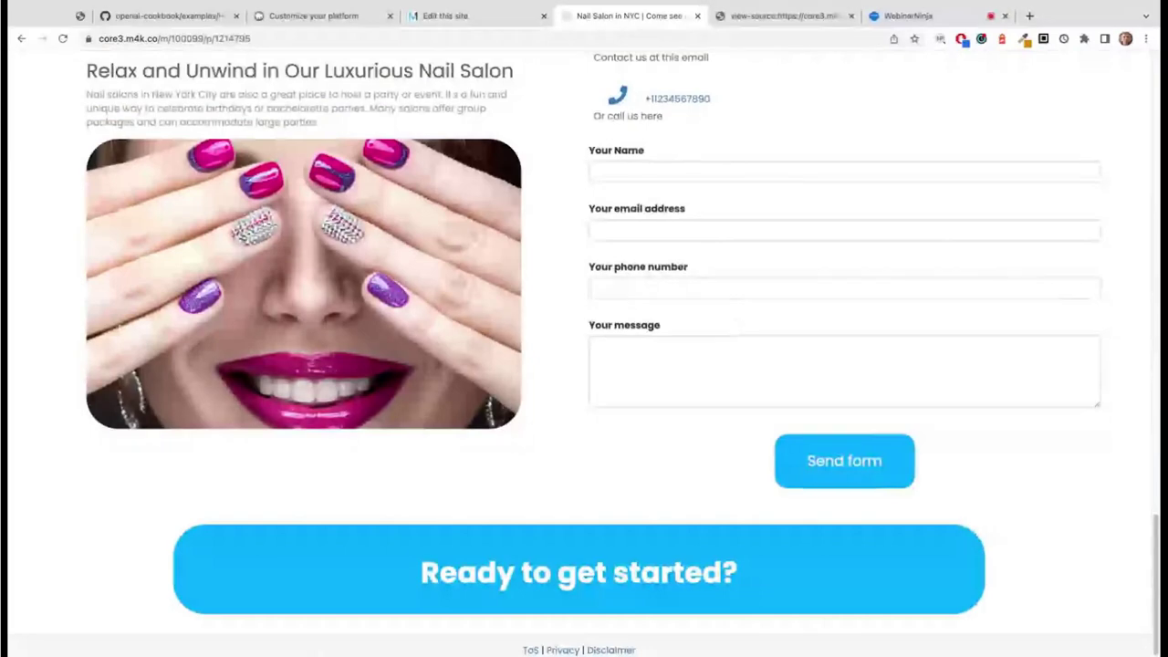
key(ctrl+shift+Tab)
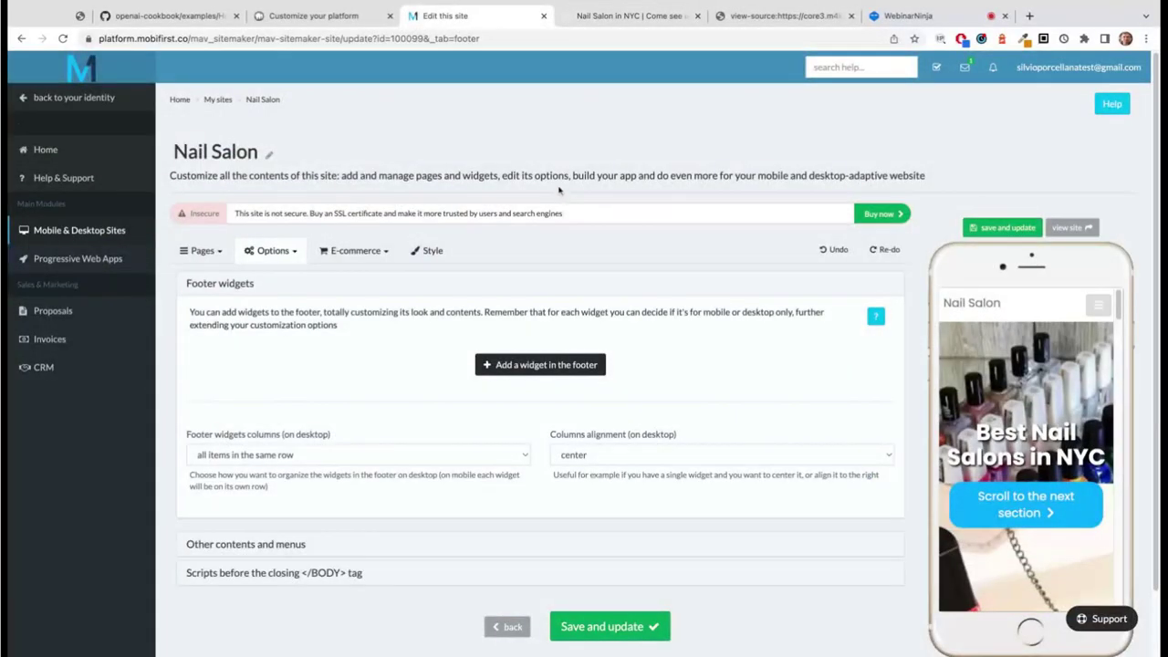
Expand Other contents and menus, set the footer text to "Footer", and save the site
scroll(559, 190, down, 2)
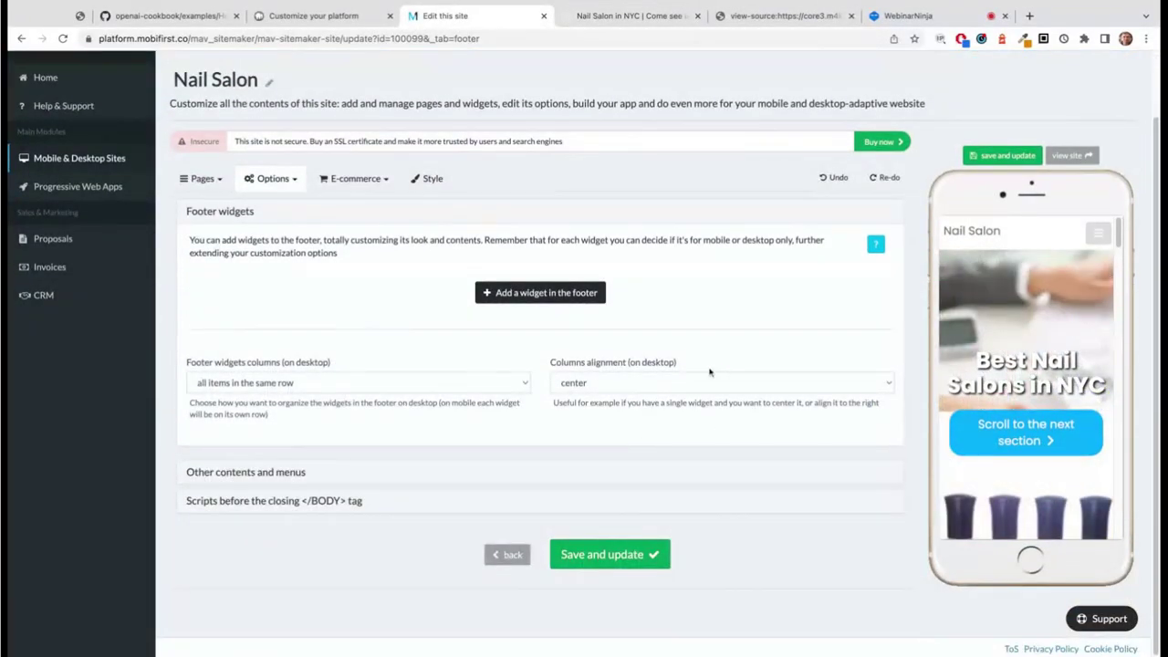
click(273, 482)
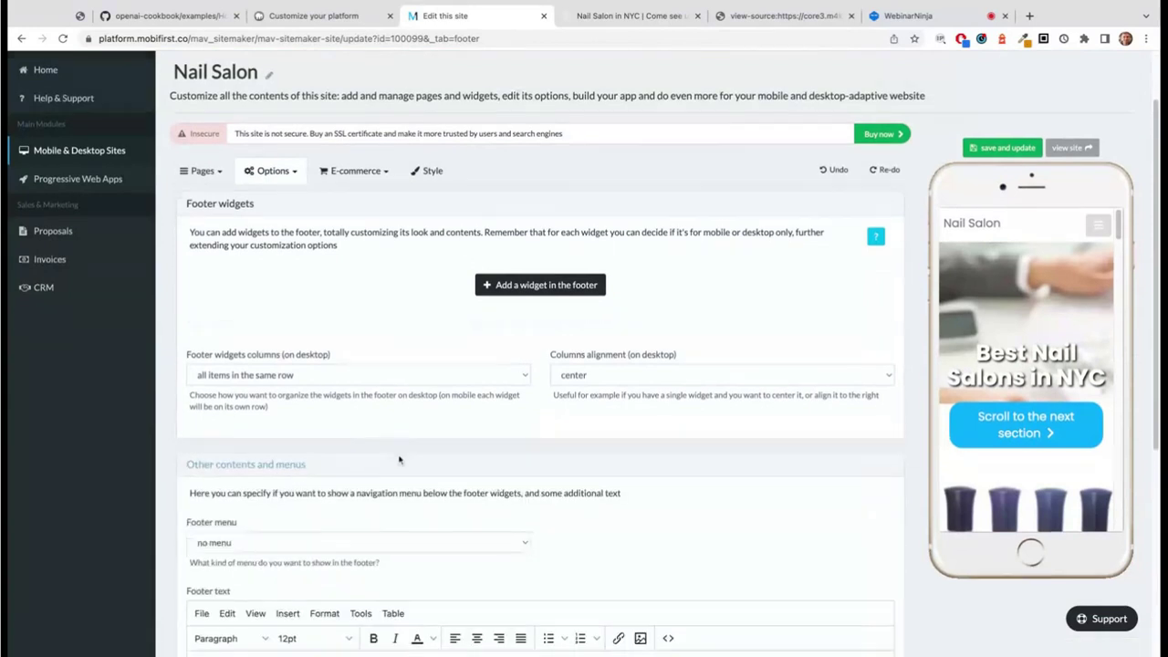
scroll(398, 459, down, 3)
click(448, 500)
text(sdfbdfbdfb)
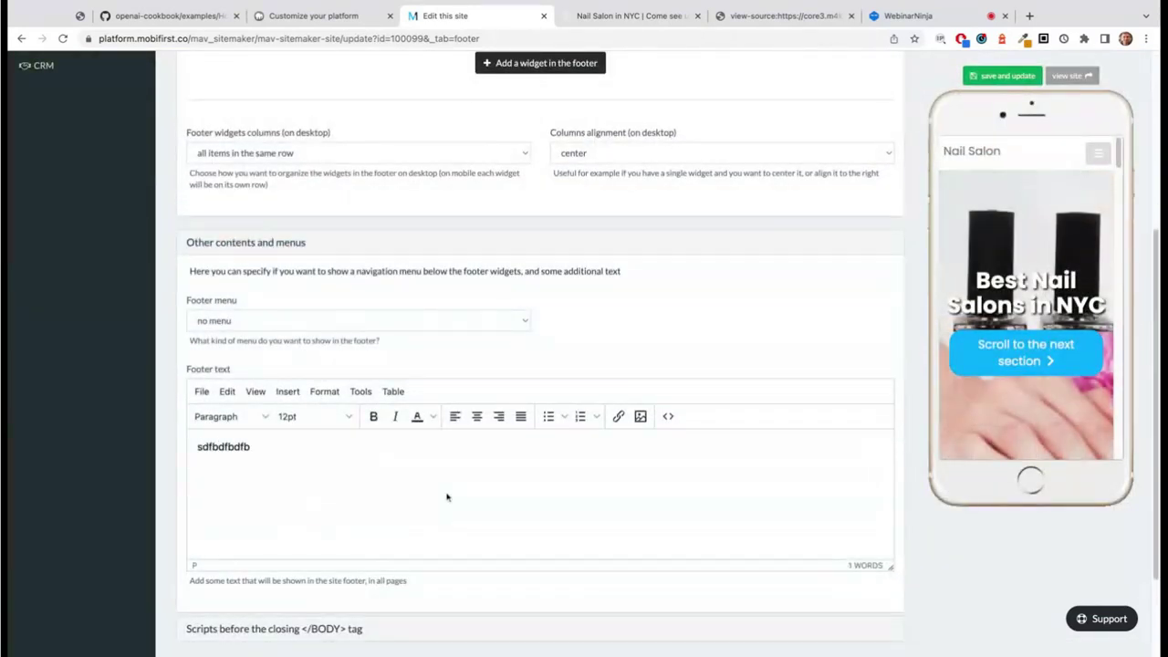
key(ctrl+a)
key(BackSpace)
text(Footer)
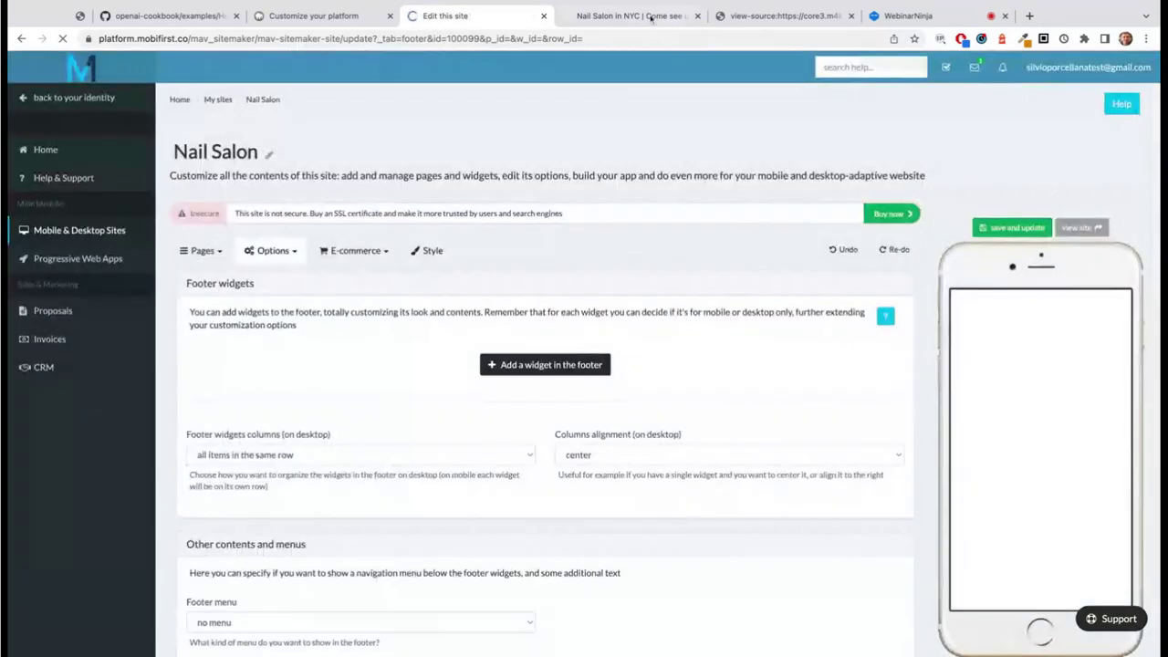
Reload the live site and check the footer text at the end of the page
click(630, 15)
key(super+r)
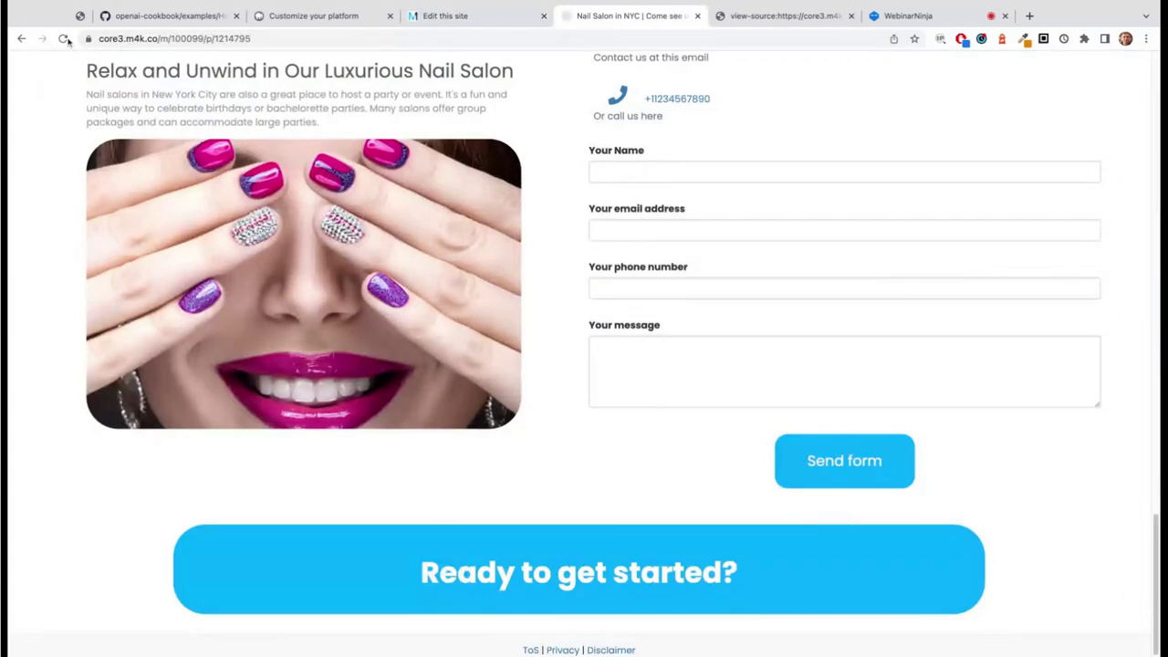
scroll(572, 609, down, 1)
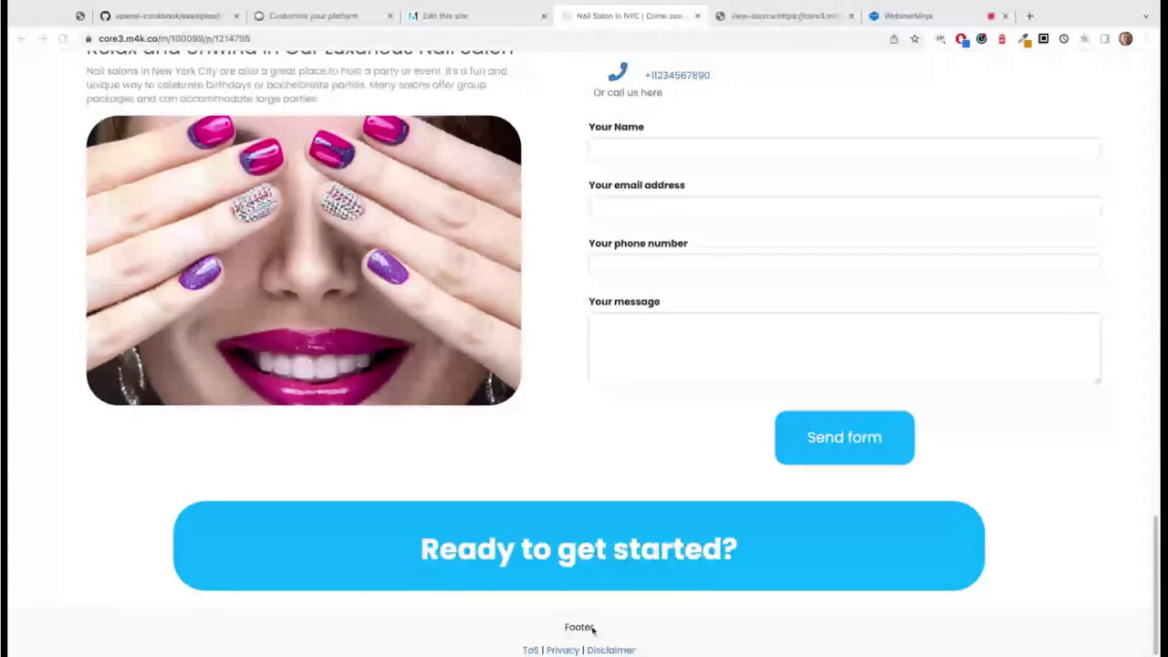
Clear the word "Footer" from the site's footer text and save the site
click(436, 16)
scroll(475, 217, down, 5)
click(232, 326)
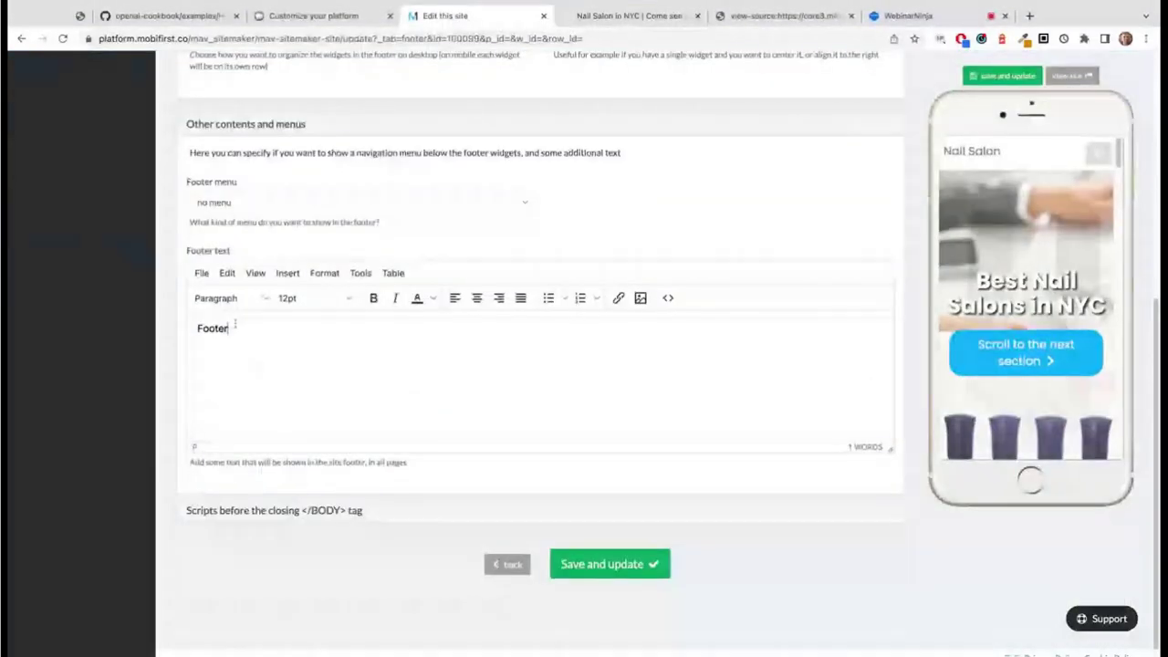
double_click(228, 326)
key(BackSpace)
key(ctrl+s)
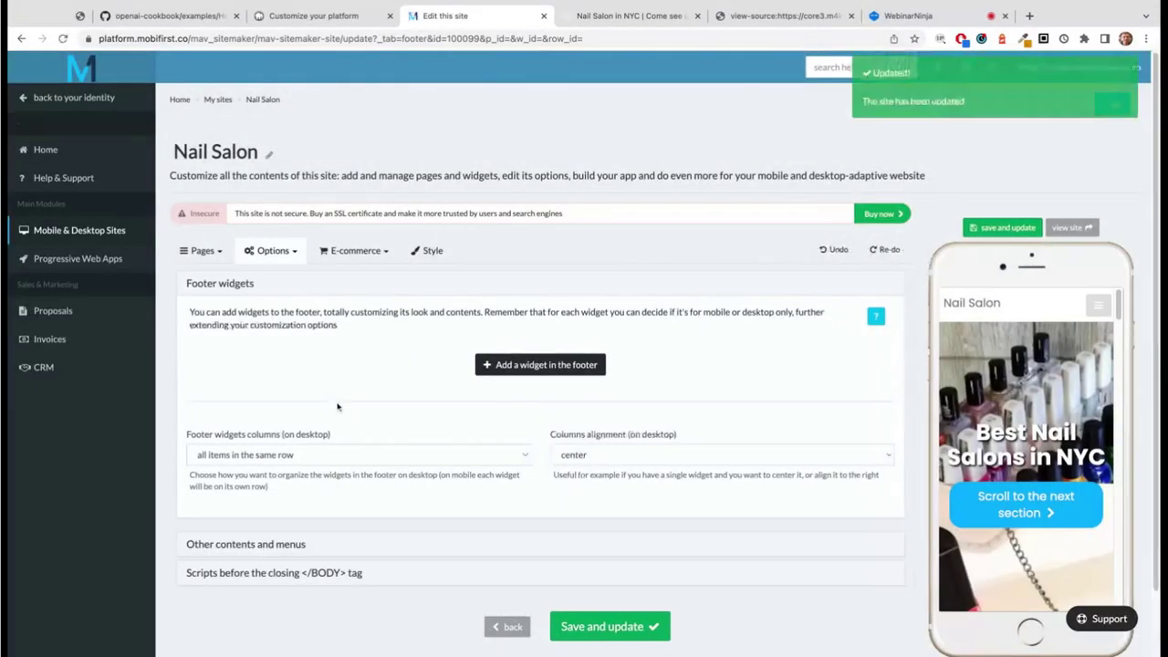
Add a Contentblock widget to the footer and set its main title to "This is the footer"
click(543, 366)
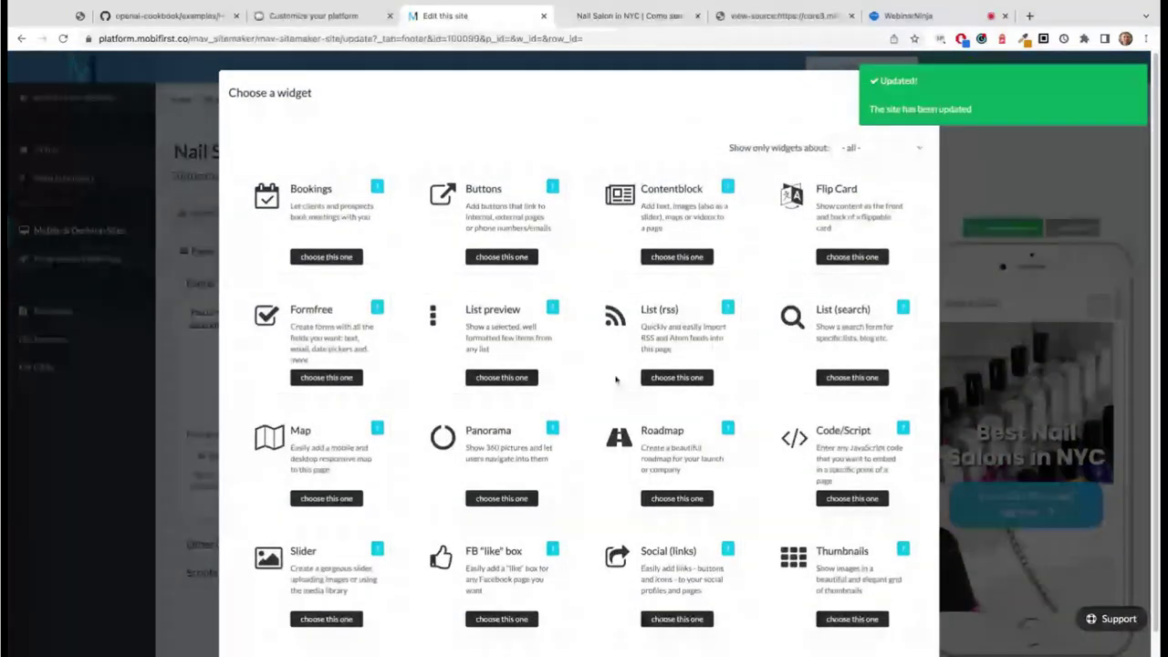
click(676, 377)
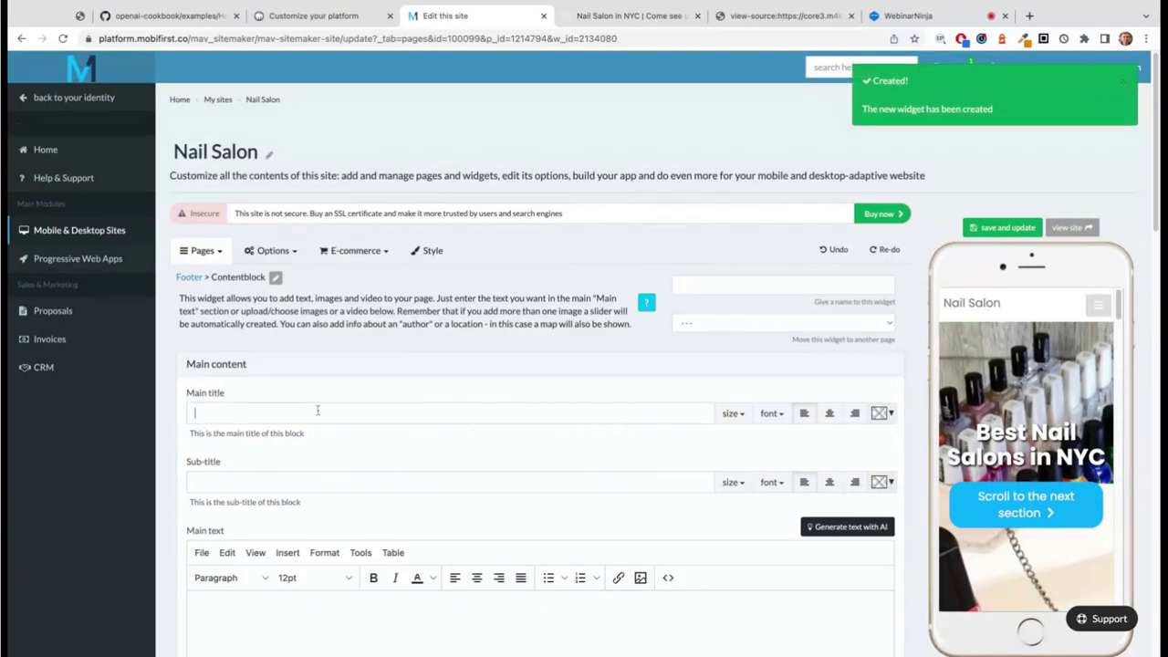
click(318, 410)
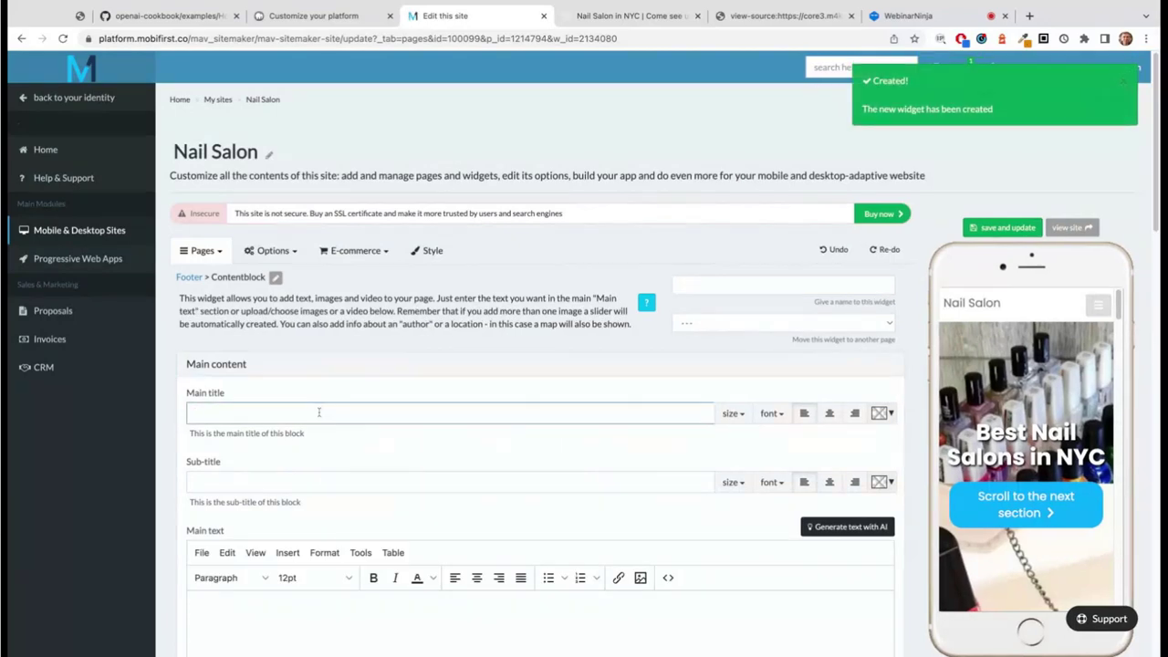
text(This is the footer)
scroll(320, 401, down, 3)
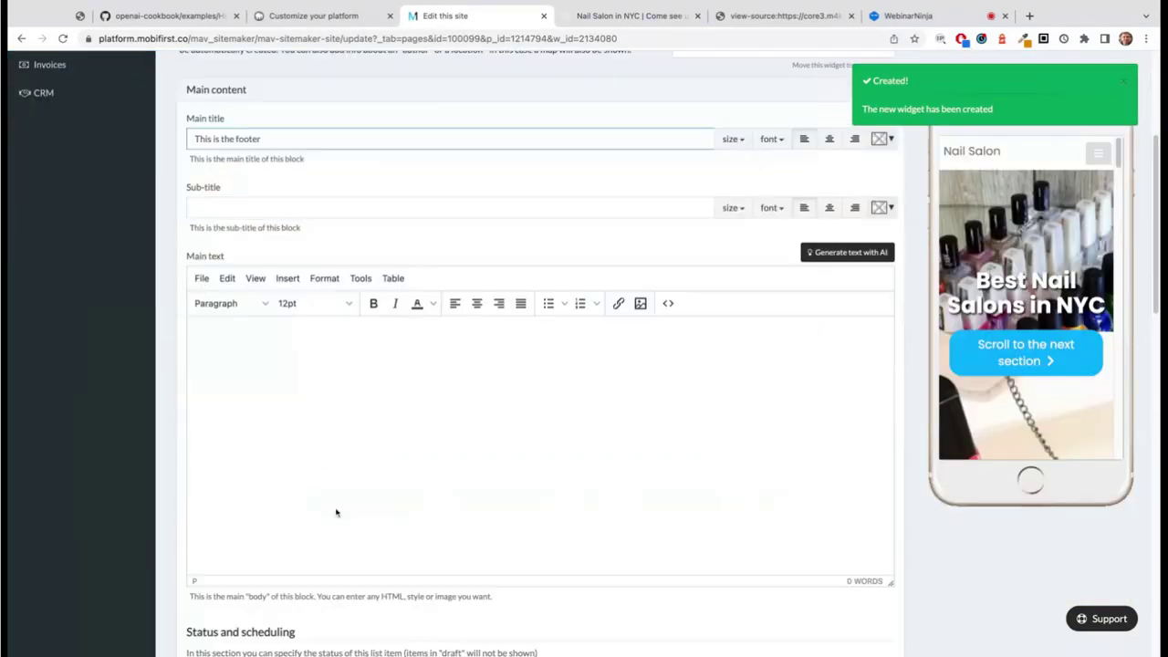
Enter "This is some text" and "On two lines" as two paragraphs of the Contentblock's main text and save the widget
click(316, 448)
text(This is some text)
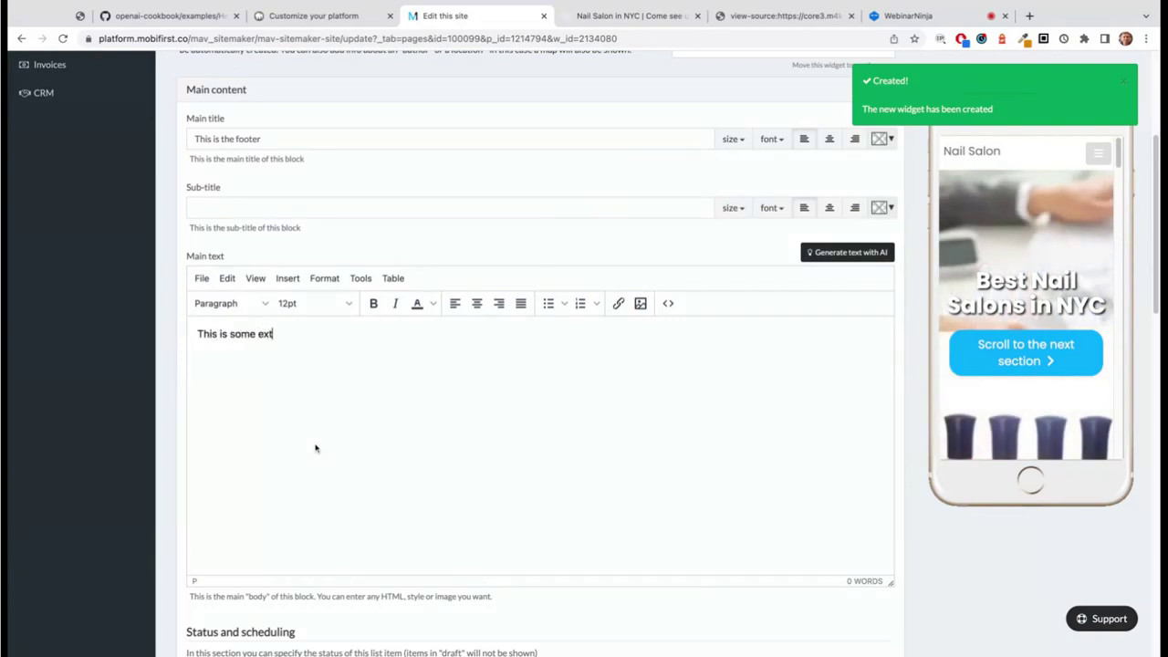
key(BackSpace)
key(BackSpace)
key(BackSpace)
text(text )
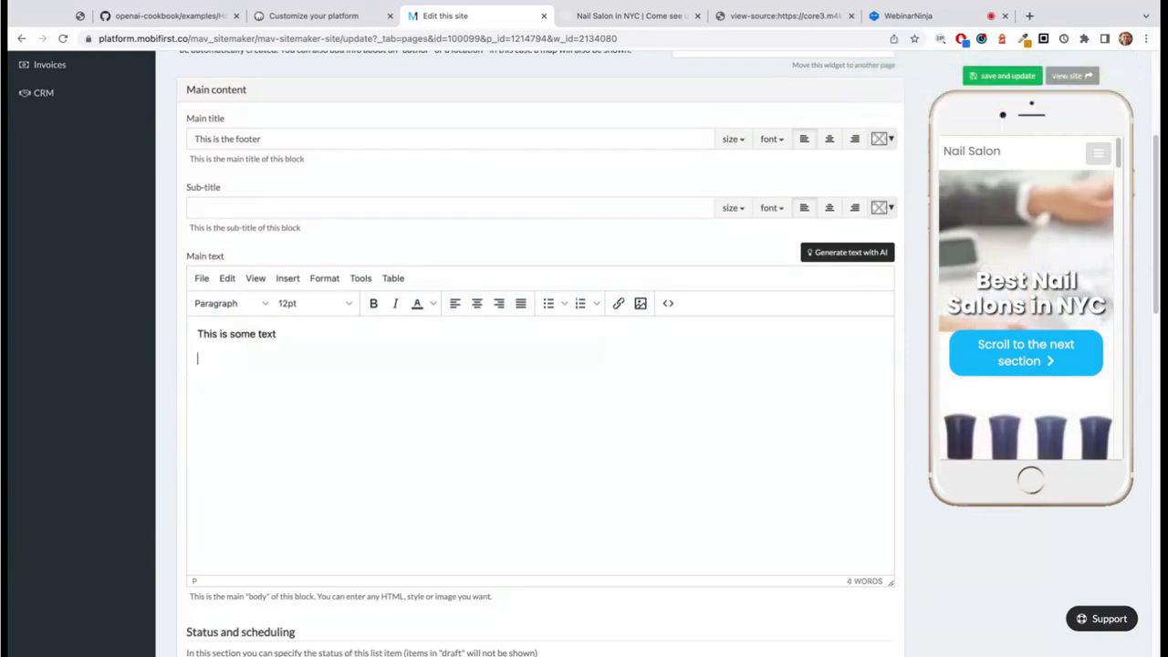
text(On t)
key(BackSpace)
key(BackSpace)
key(BackSpace)
text(On two)
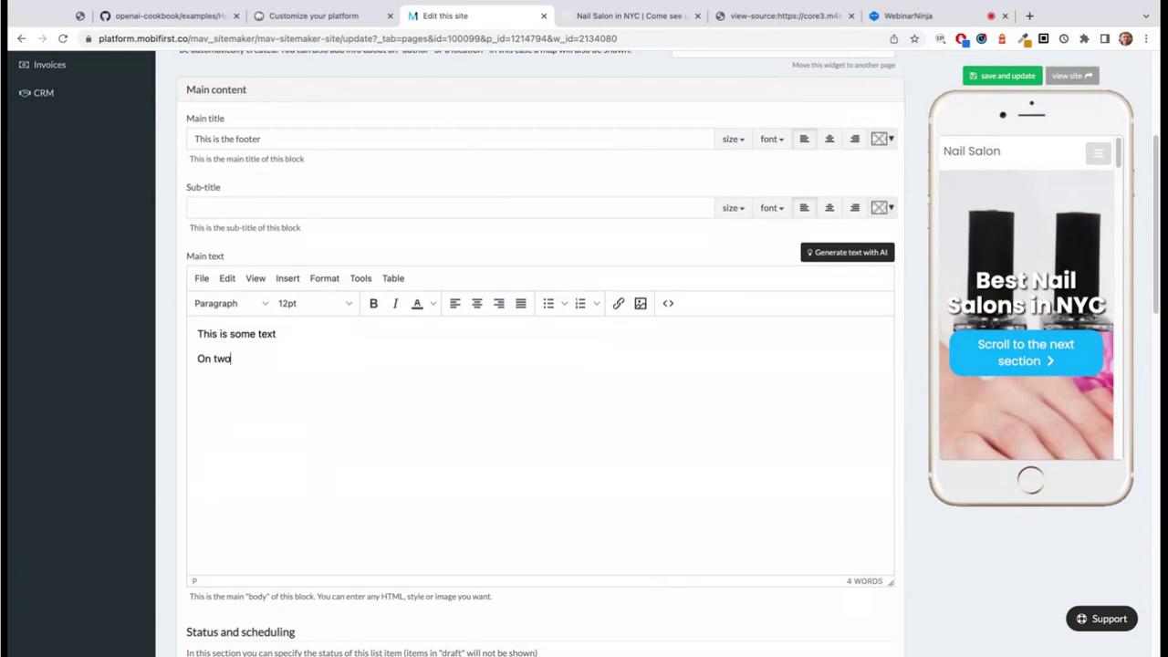
text( lines)
scroll(161, 427, down, 5)
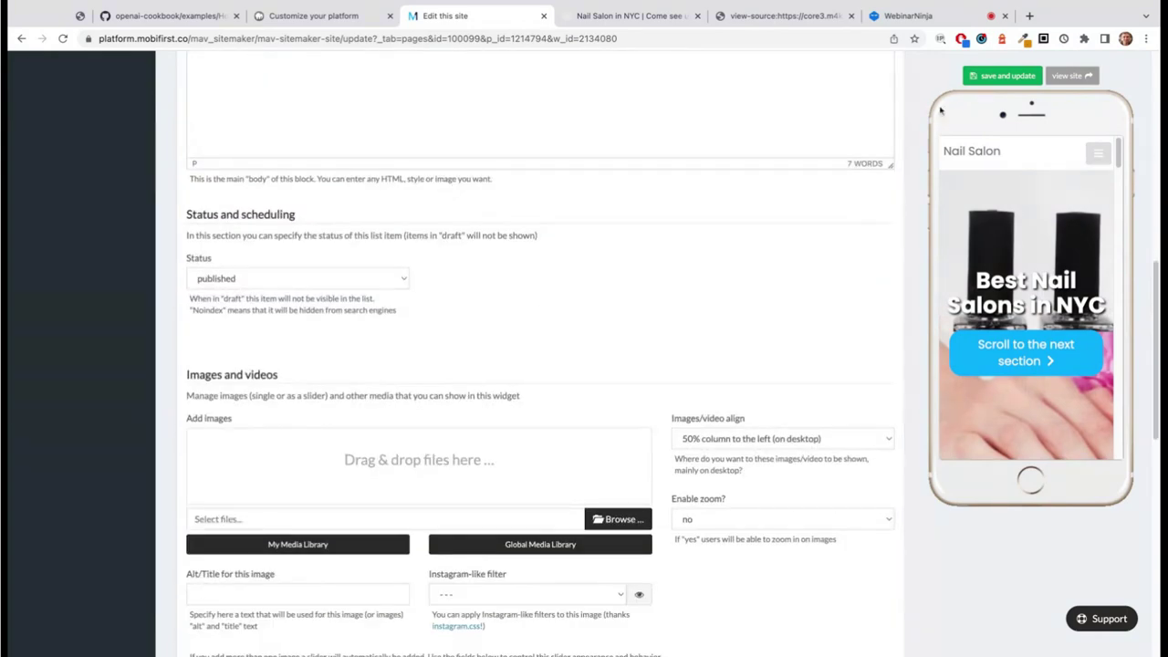
click(1002, 75)
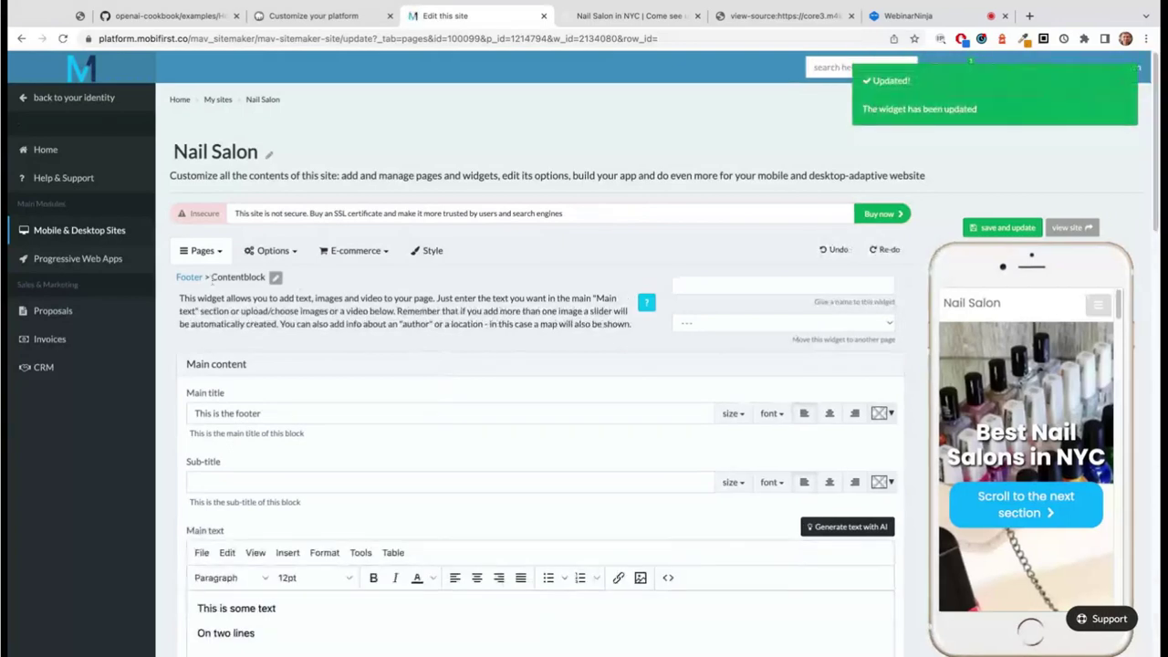
Return to the footer's widget list and examine the footer widgets columns option for desktop
click(189, 277)
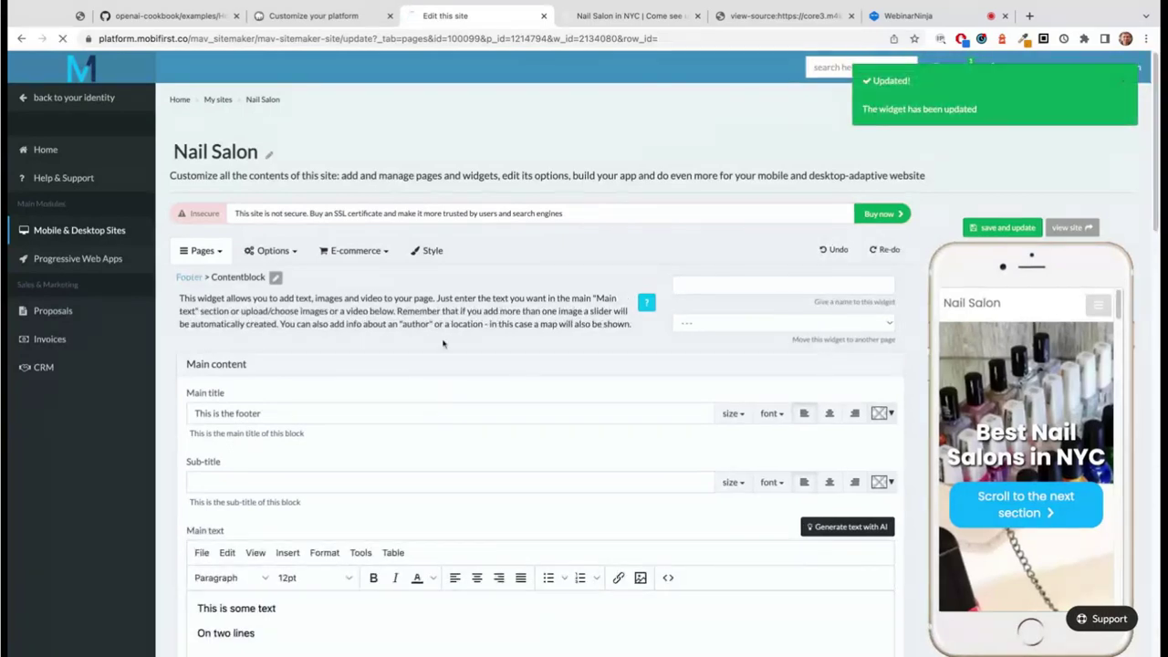
scroll(308, 189, down, 2)
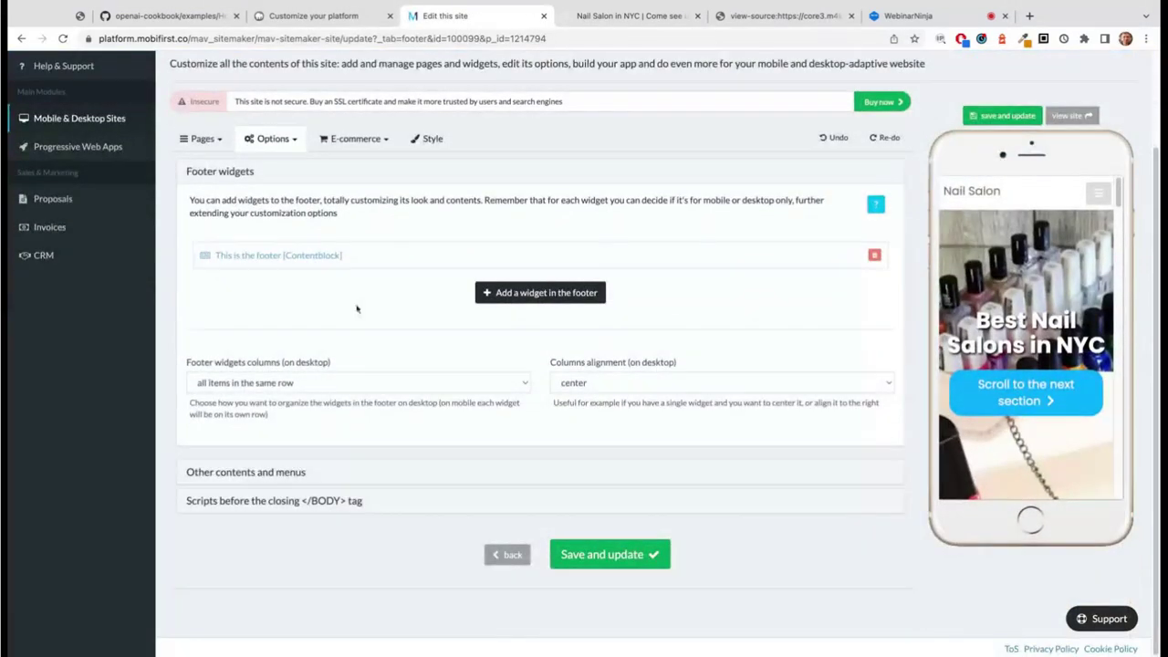
triple_click(183, 362)
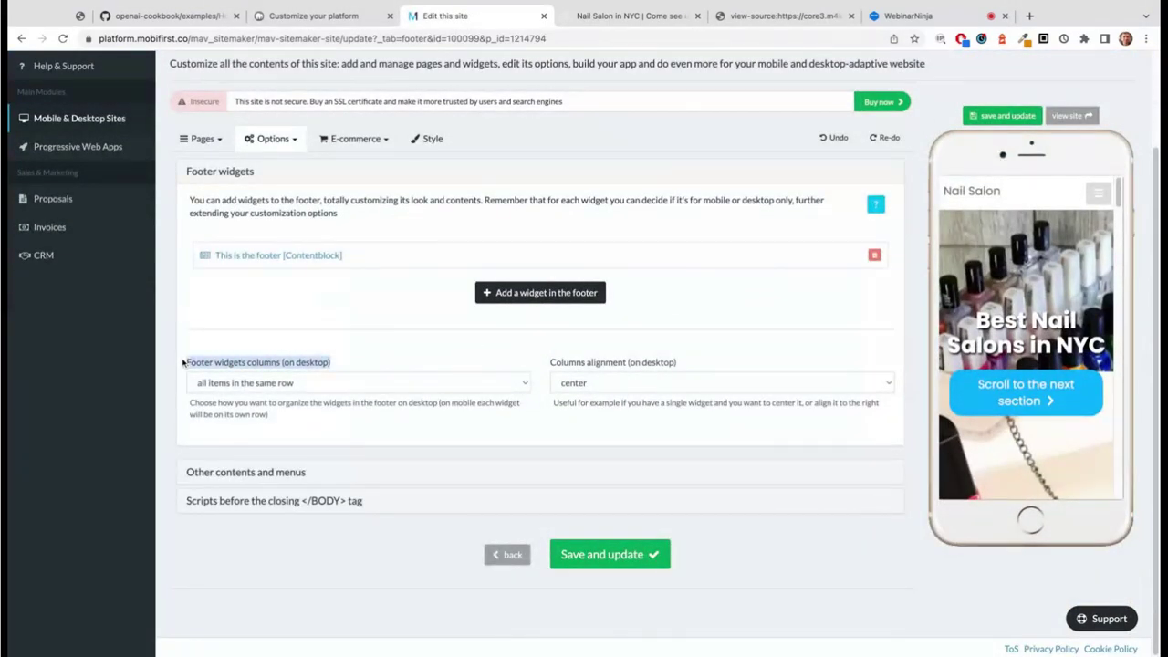
click(369, 356)
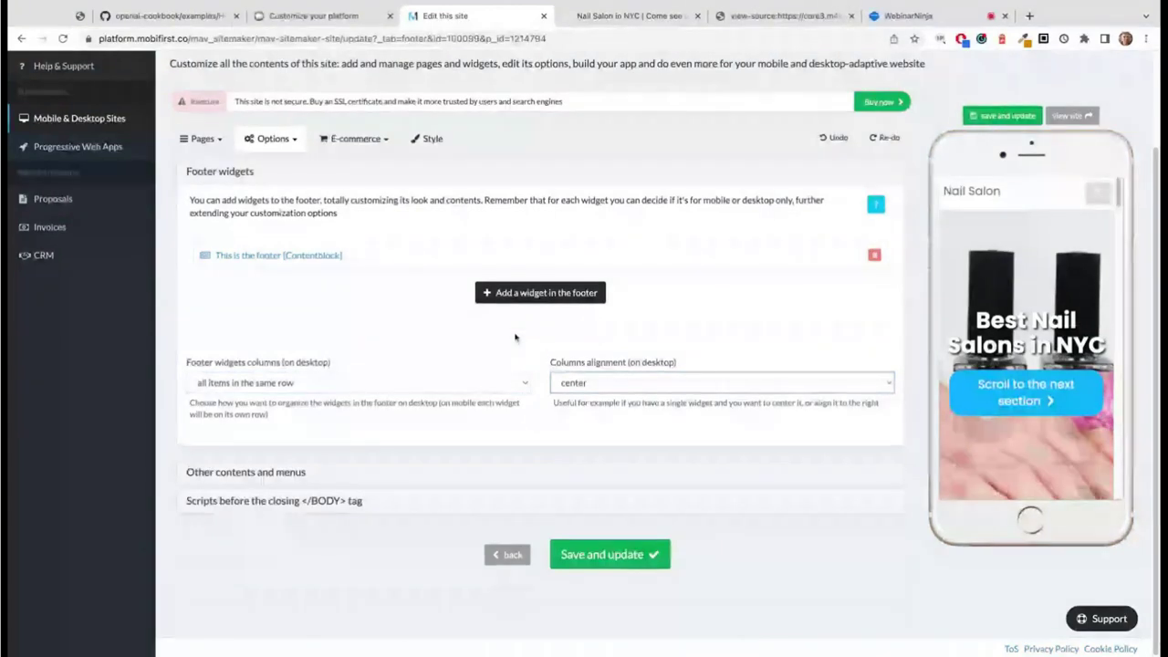
Reload the live Nail Salon page, check the content block in its footer, and return to the editor
click(628, 15)
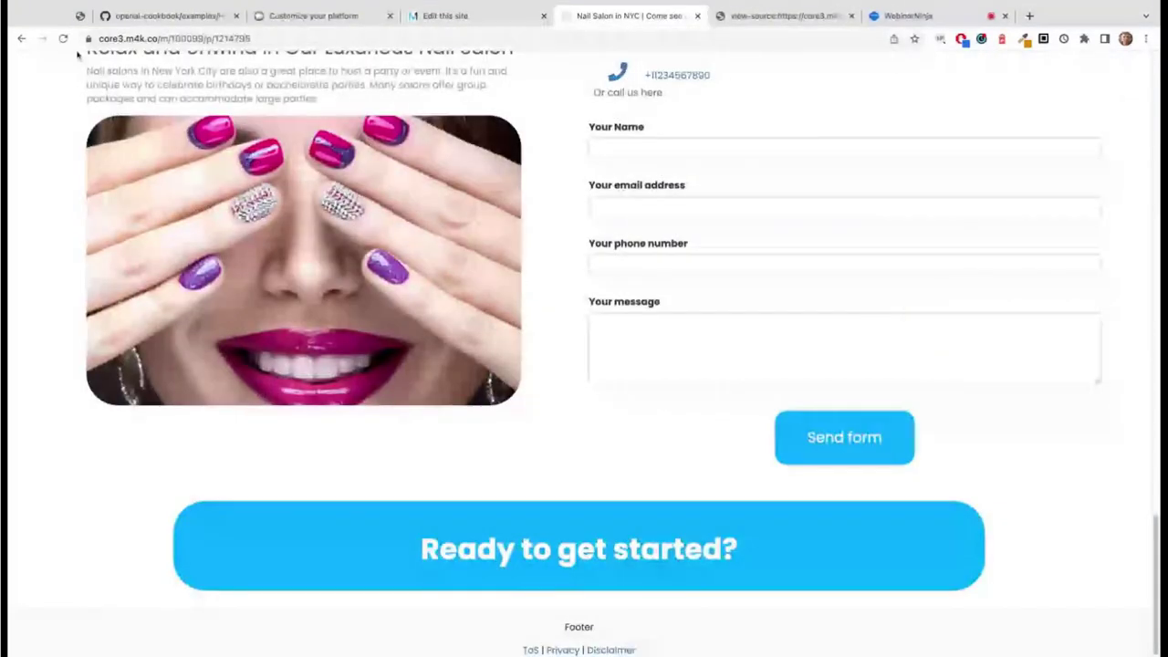
scroll(688, 361, down, 1)
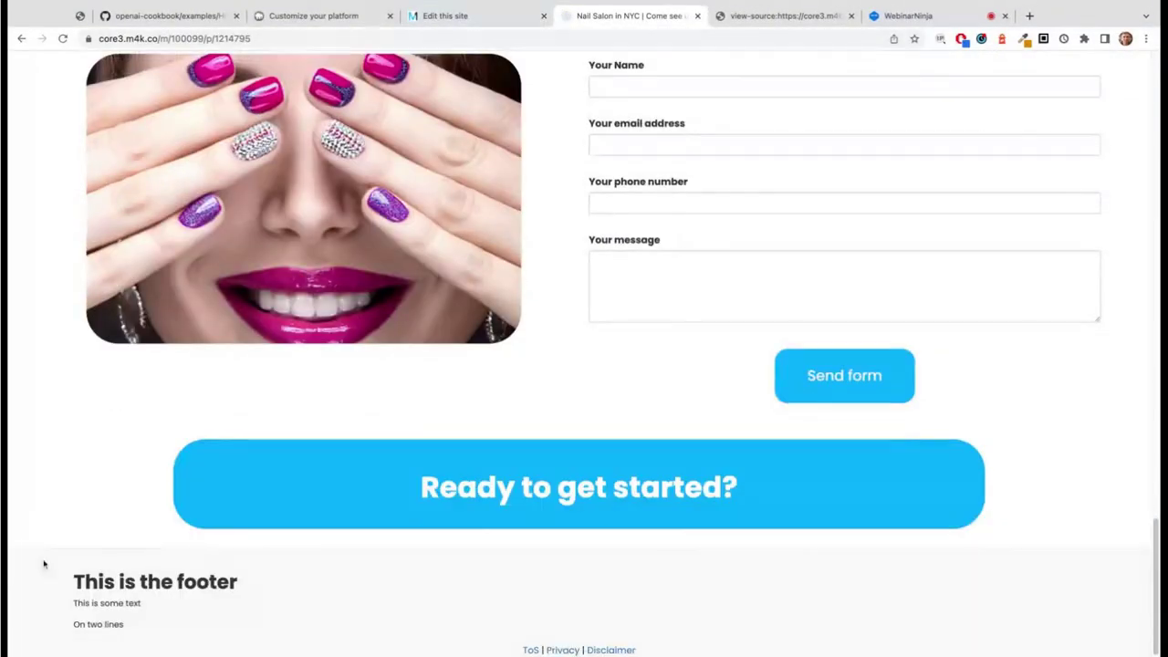
click(447, 17)
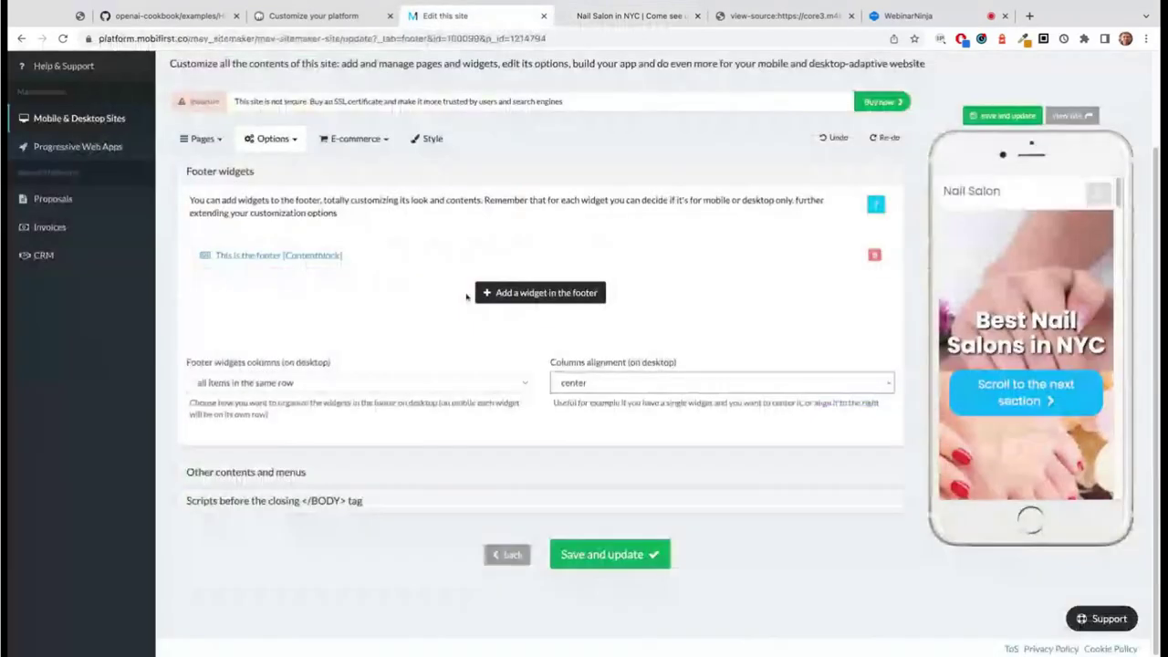
Add a Map widget to the footer, locate its marker on 5th Avenue in New York, and save the widget
click(550, 294)
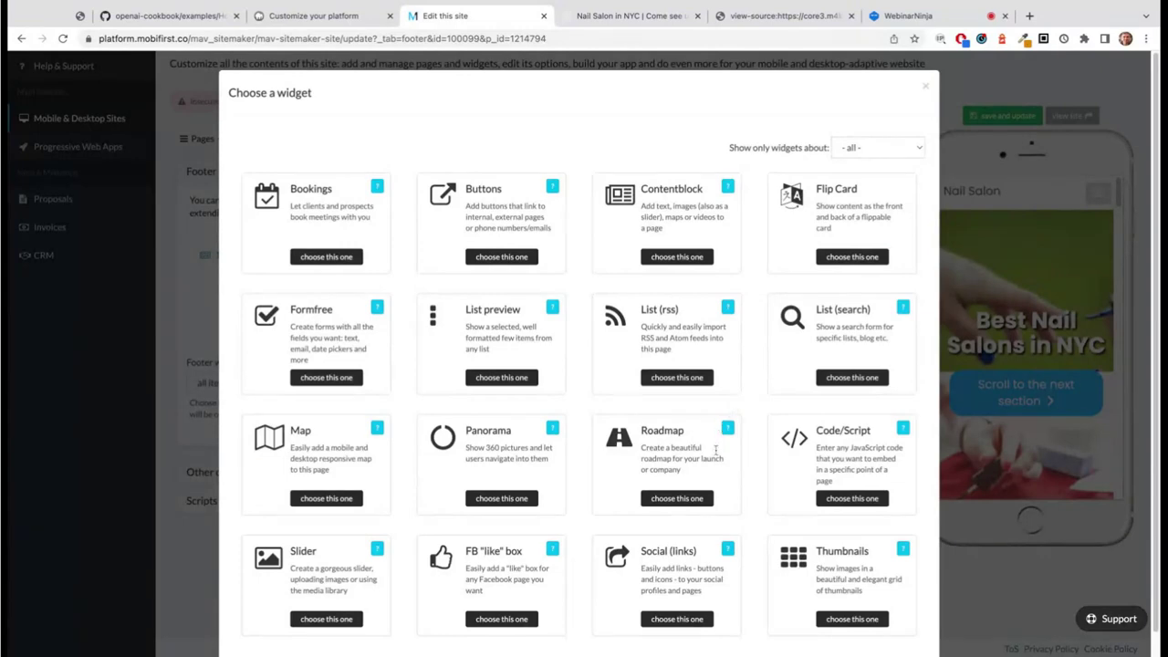
click(326, 498)
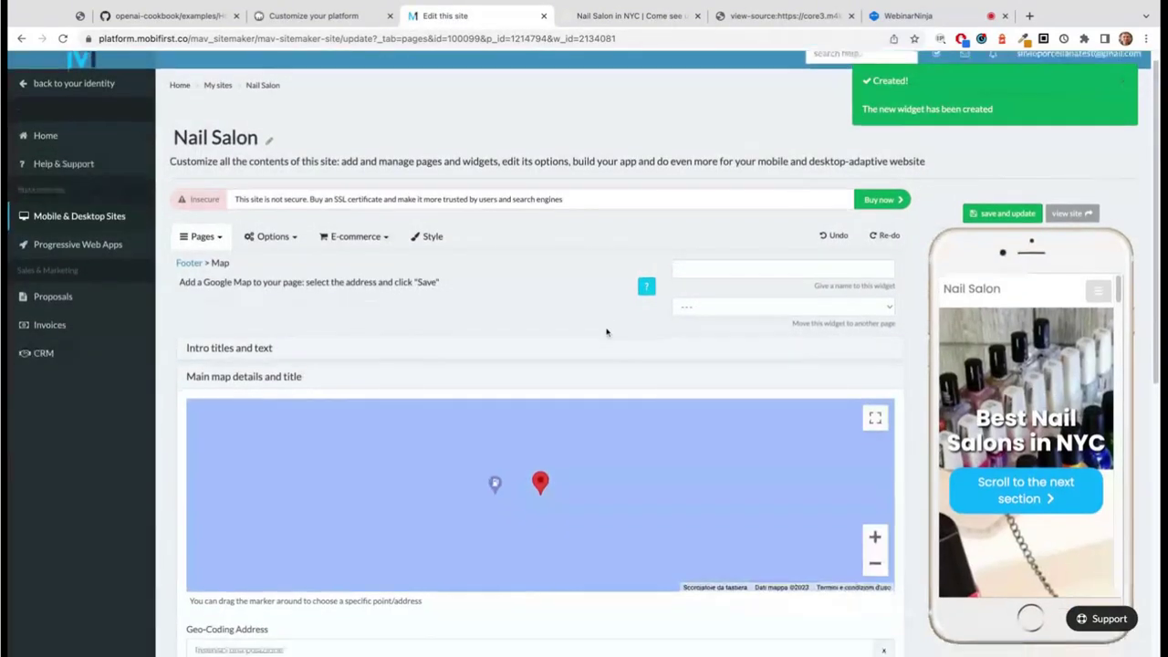
scroll(565, 401, down, 3)
click(417, 472)
scroll(273, 379, down, 1)
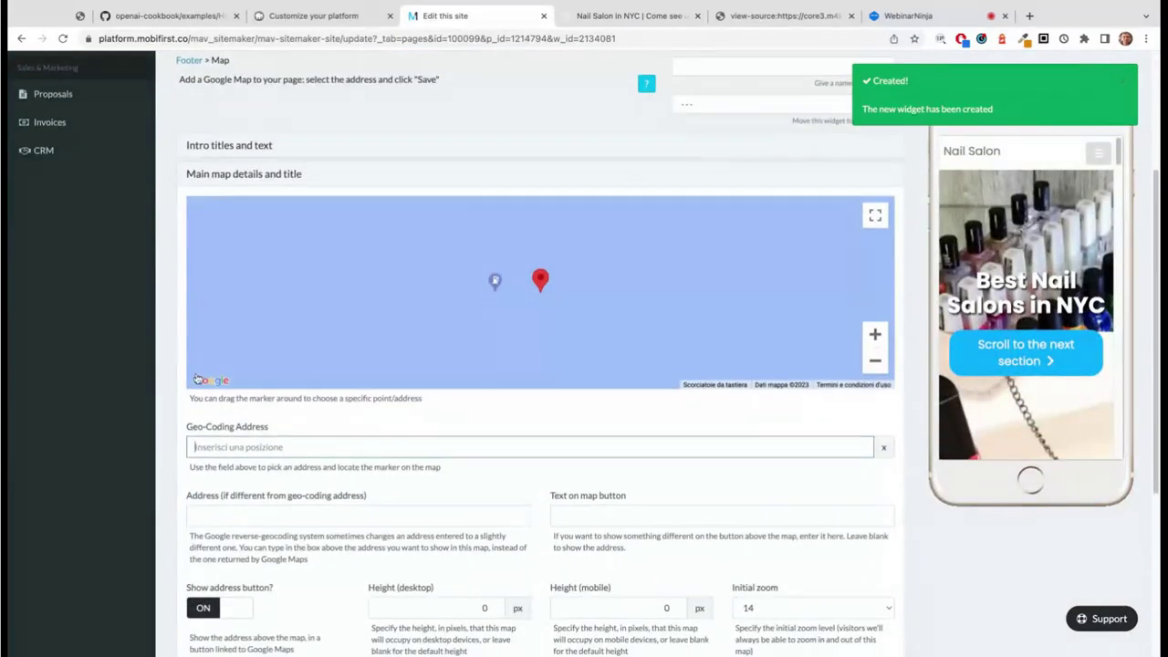
text(5th av)
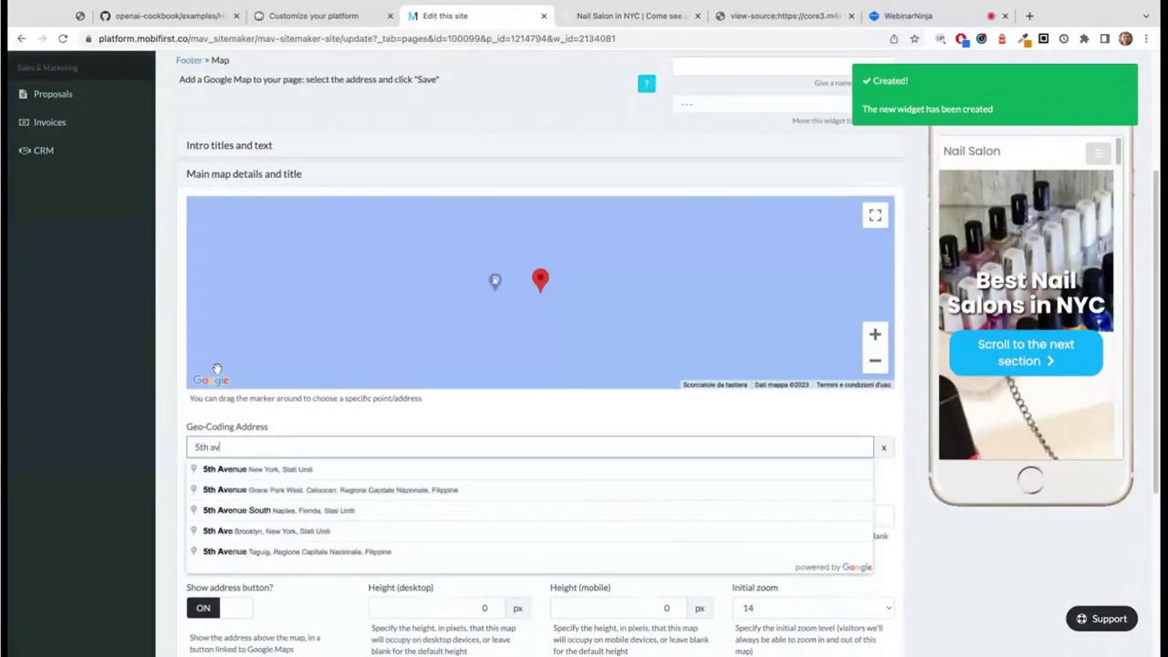
drag(219, 469, 310, 468)
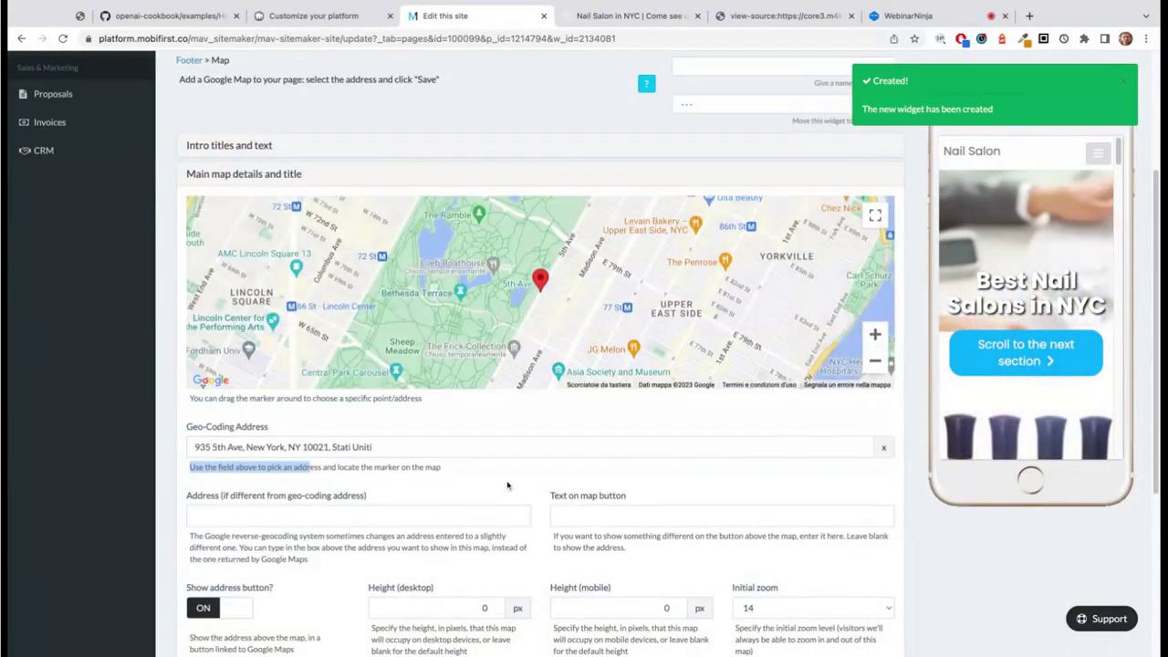
click(507, 485)
scroll(942, 313, up, 3)
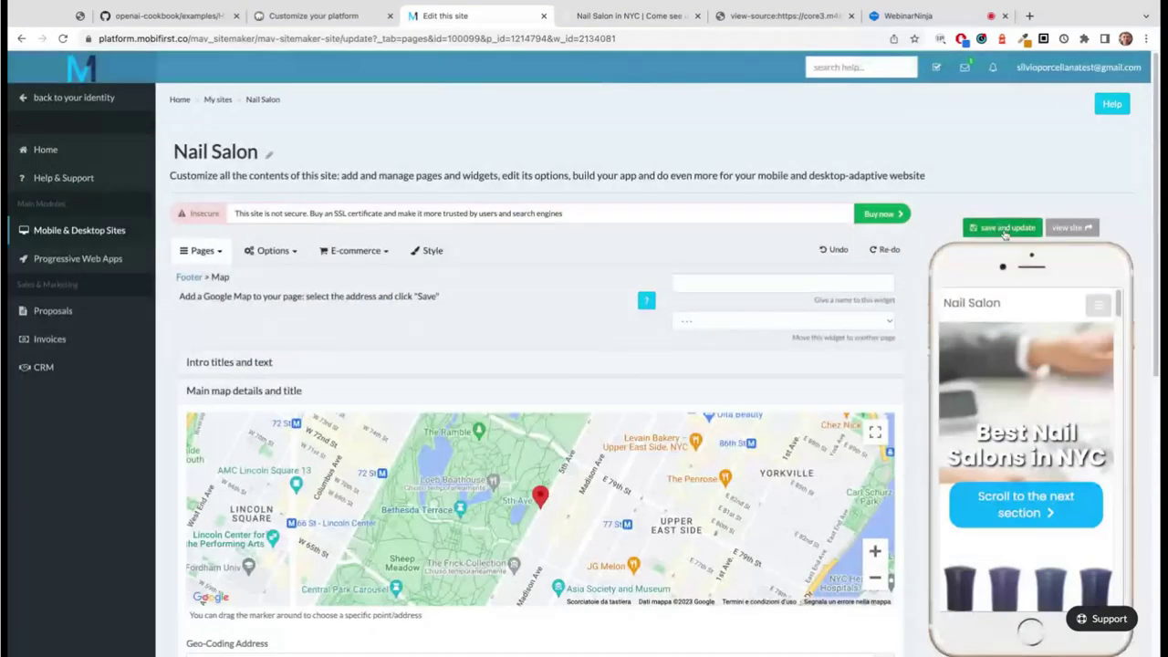
click(1003, 229)
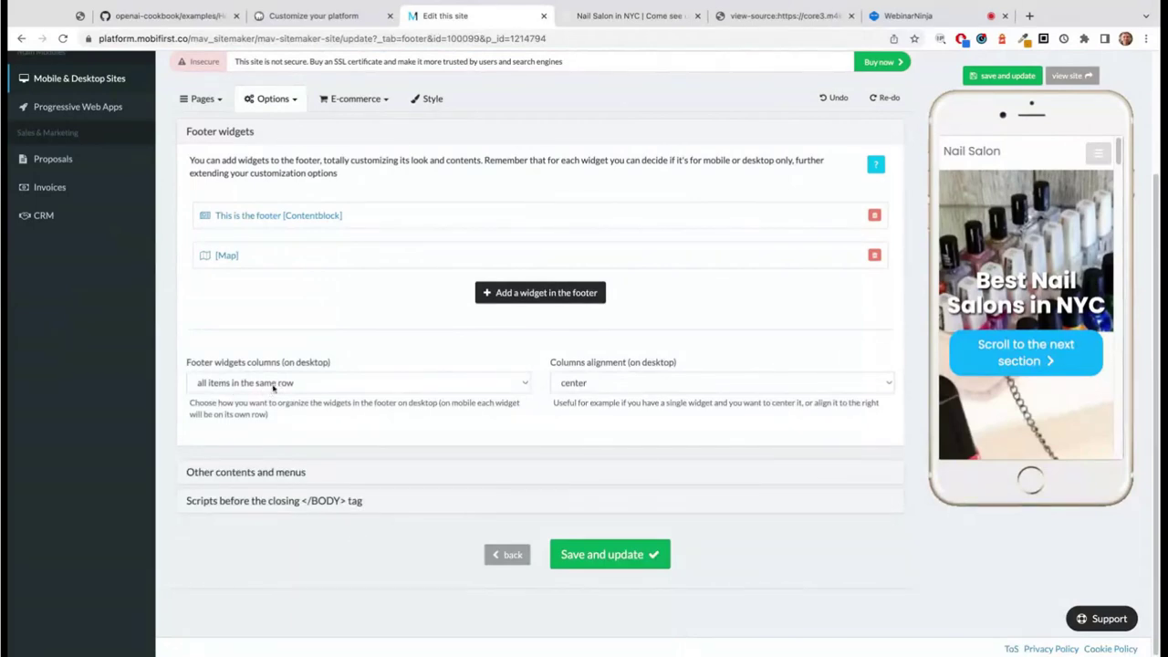
Reload the live site, check how the text block and map are arranged in the footer, and return to the editor
click(319, 18)
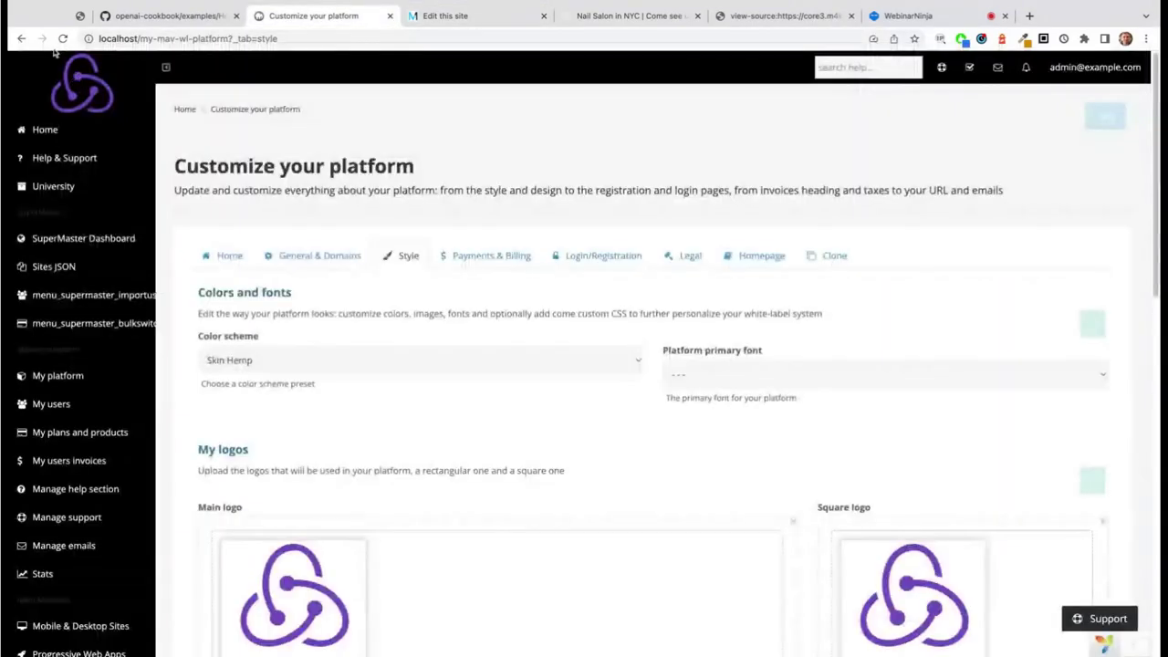
click(658, 16)
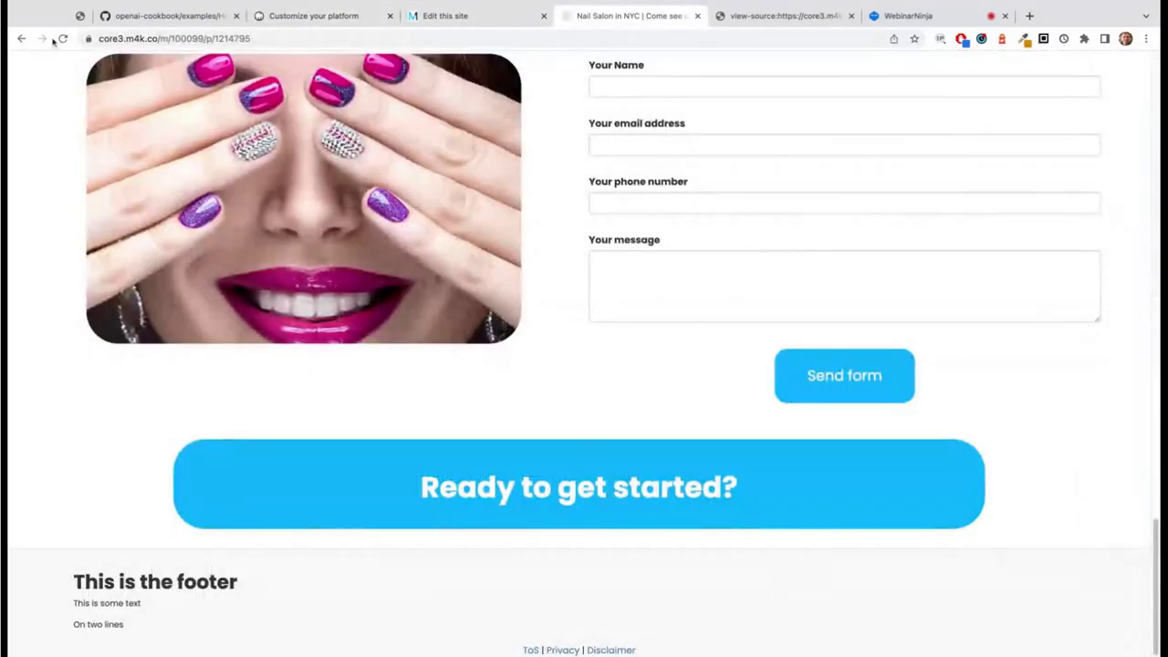
key(super+r)
scroll(411, 306, down, 3)
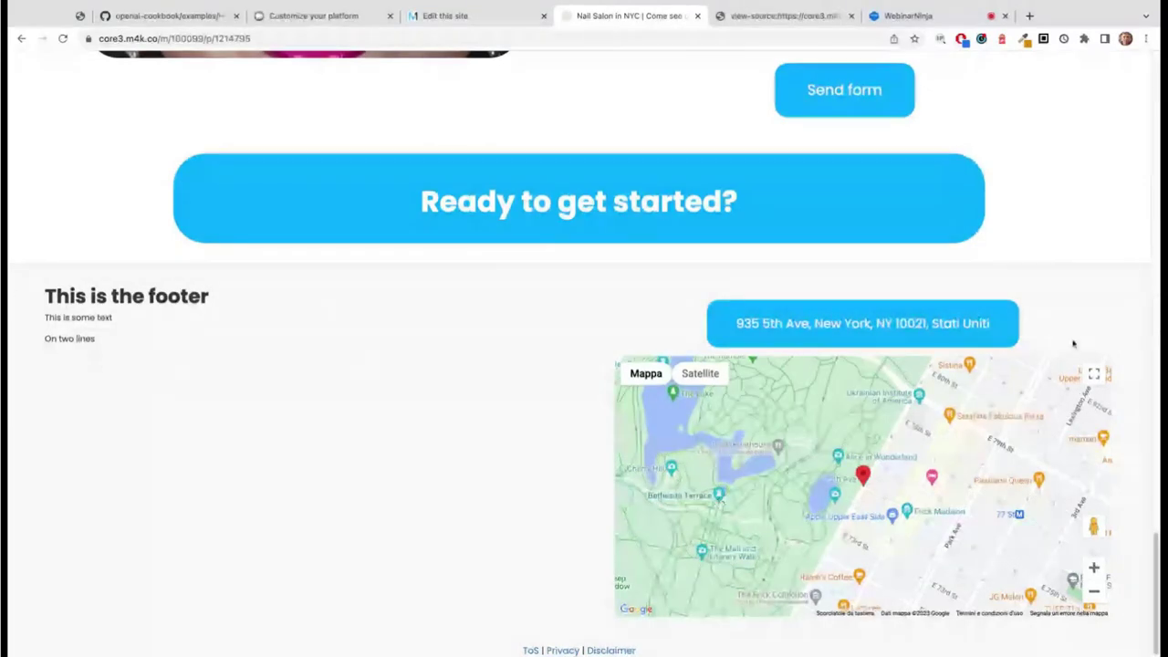
click(475, 15)
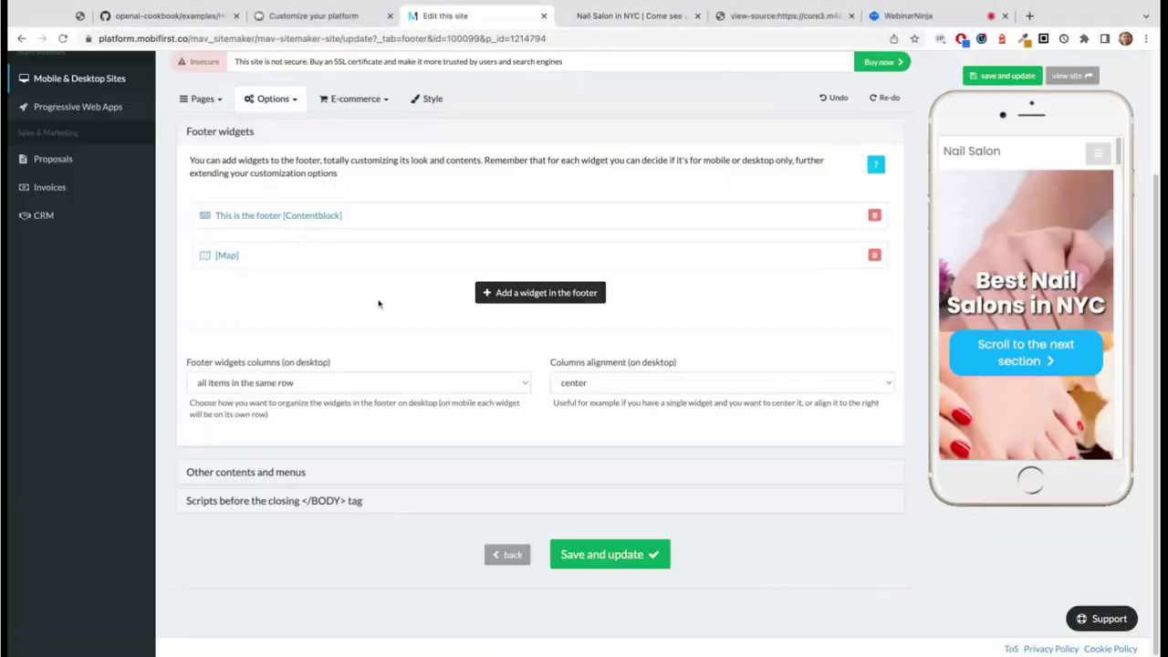
Add a List preview widget to the footer, choose blog as its source list, and save the widget
click(535, 293)
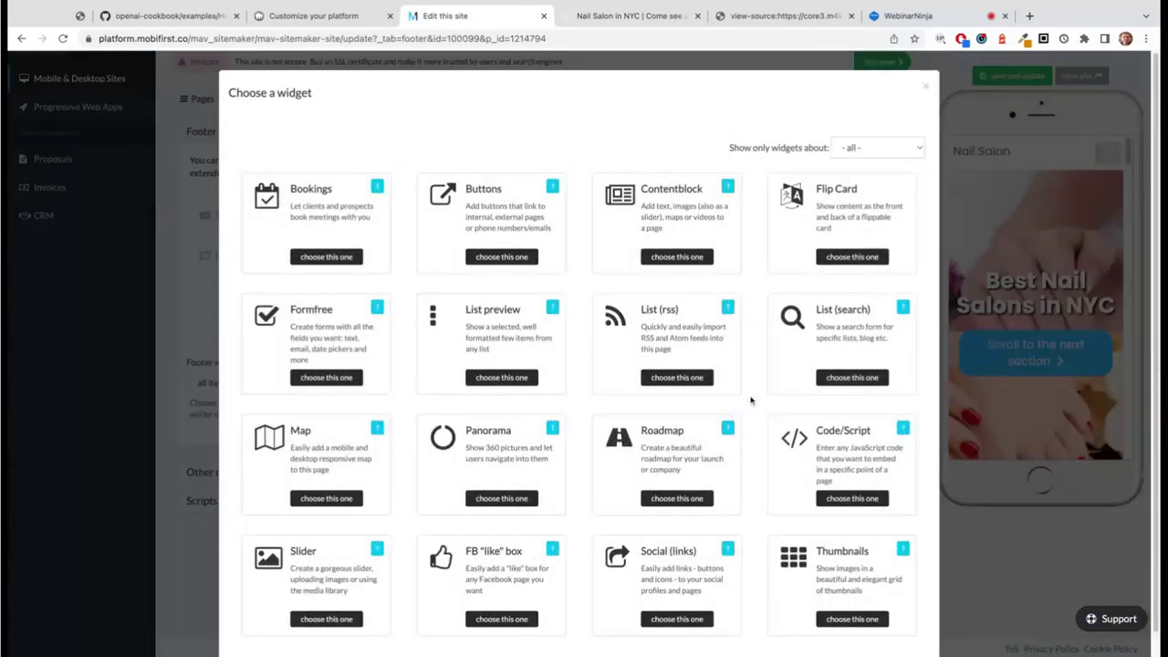
scroll(639, 393, down, 1)
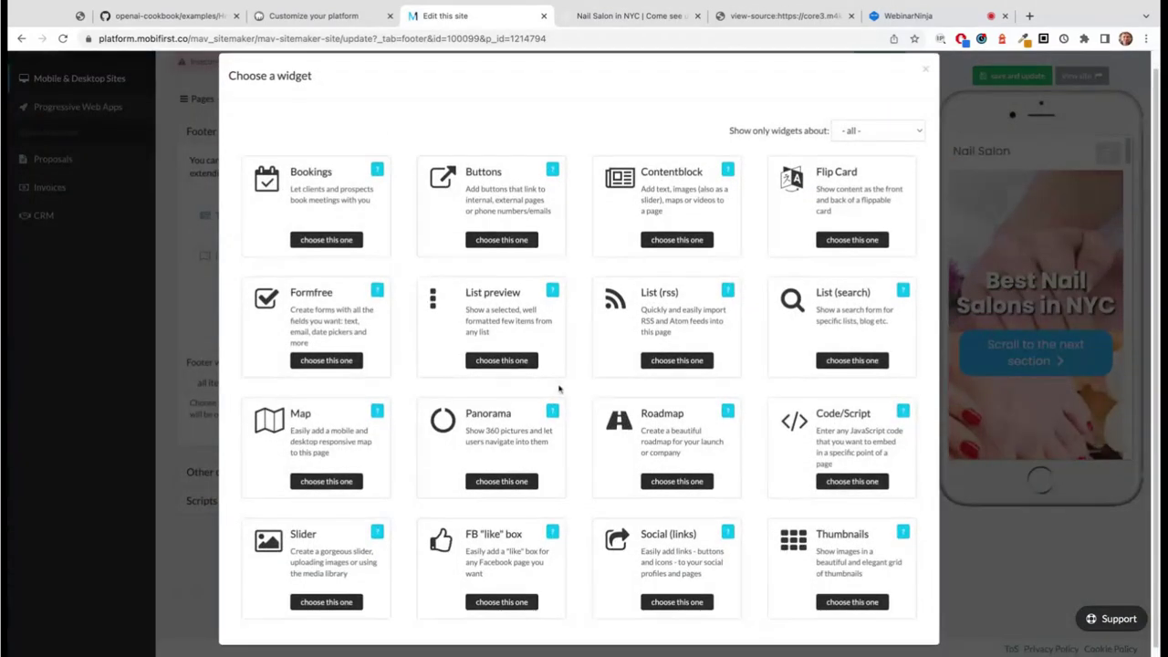
click(502, 360)
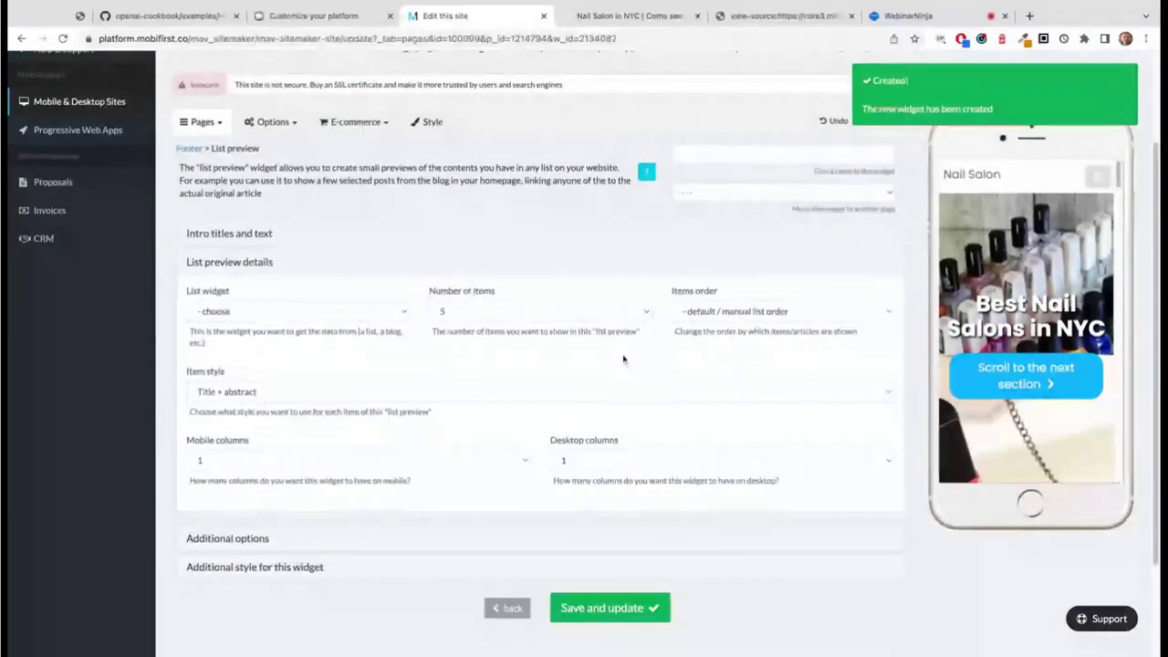
click(297, 311)
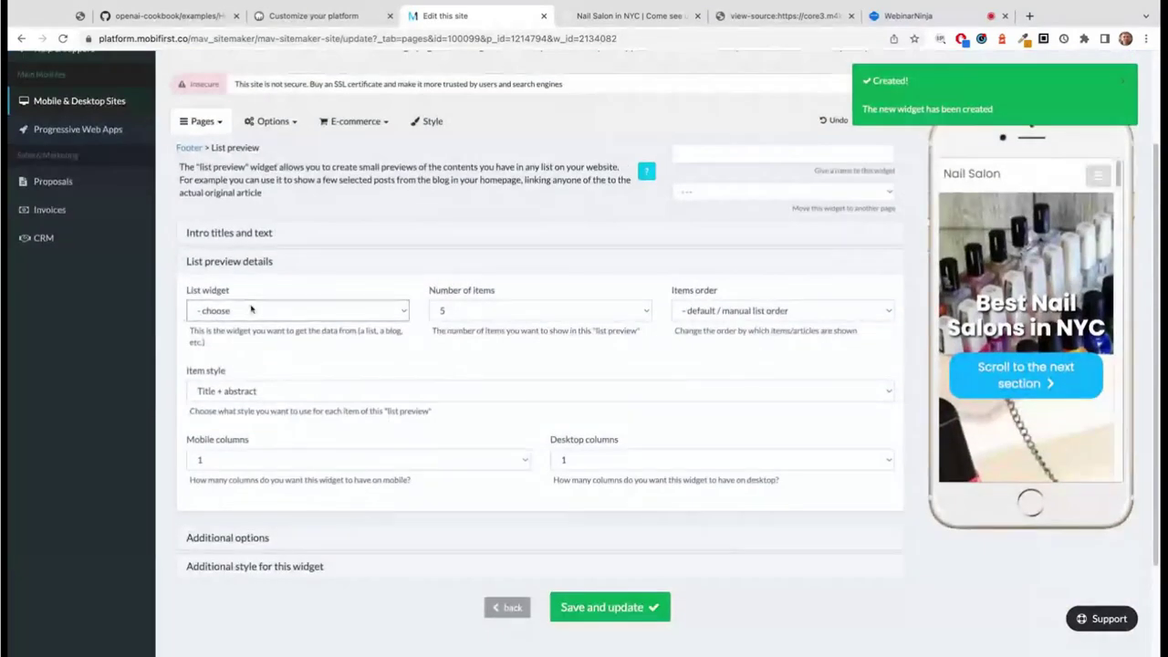
click(297, 343)
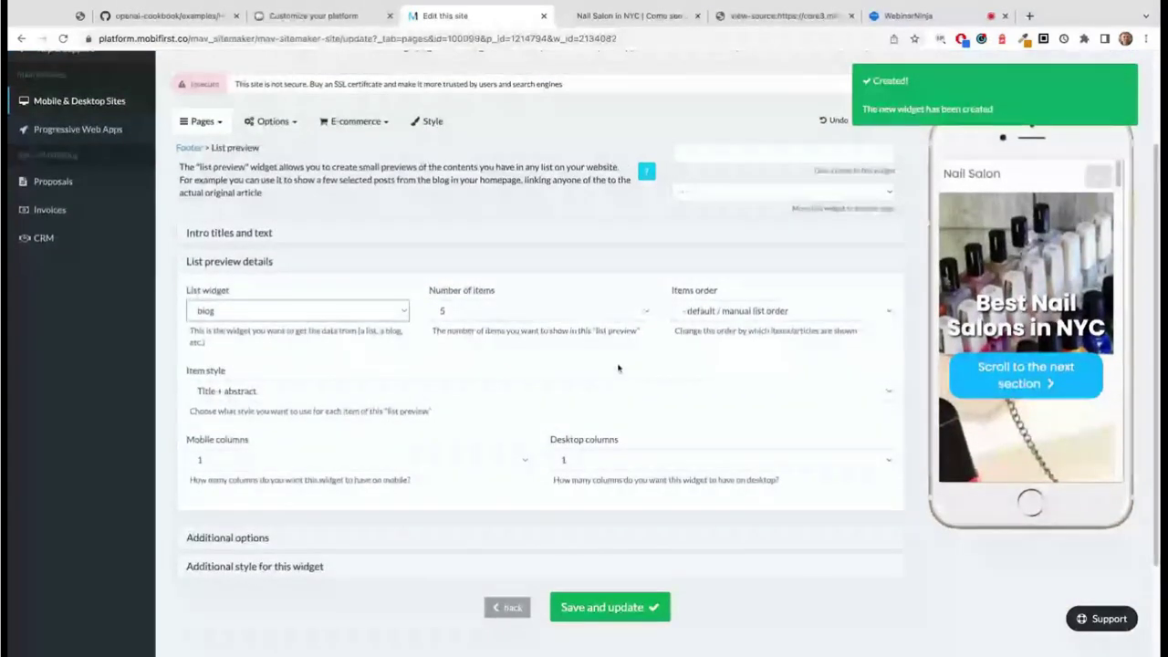
scroll(630, 365, down, 1)
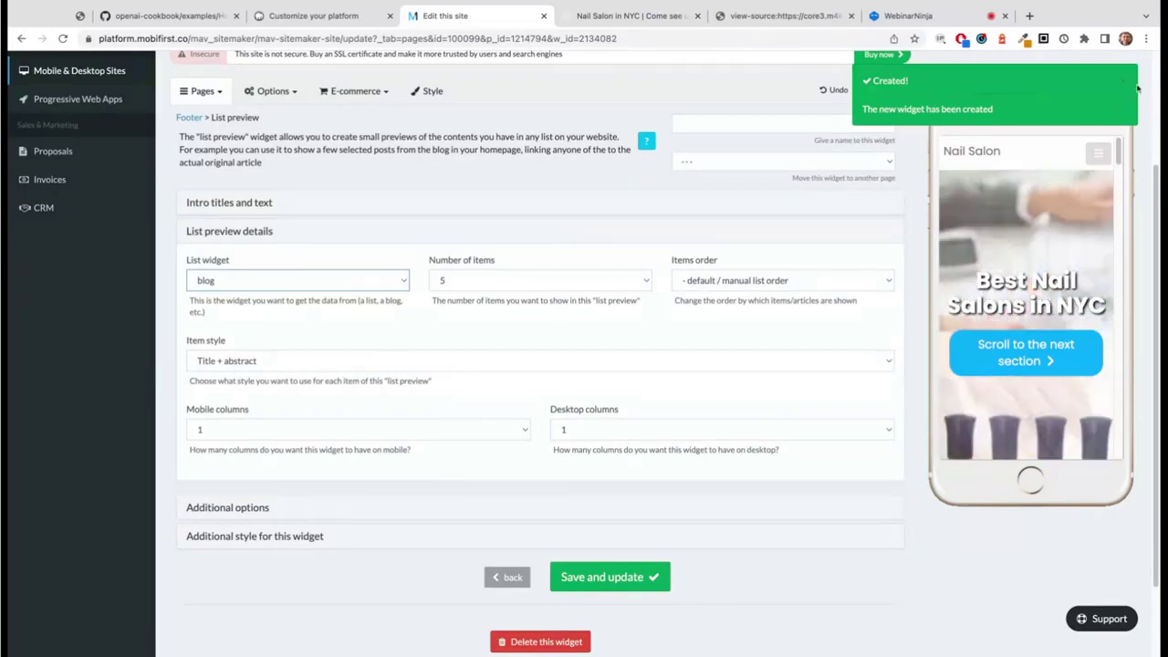
click(1006, 77)
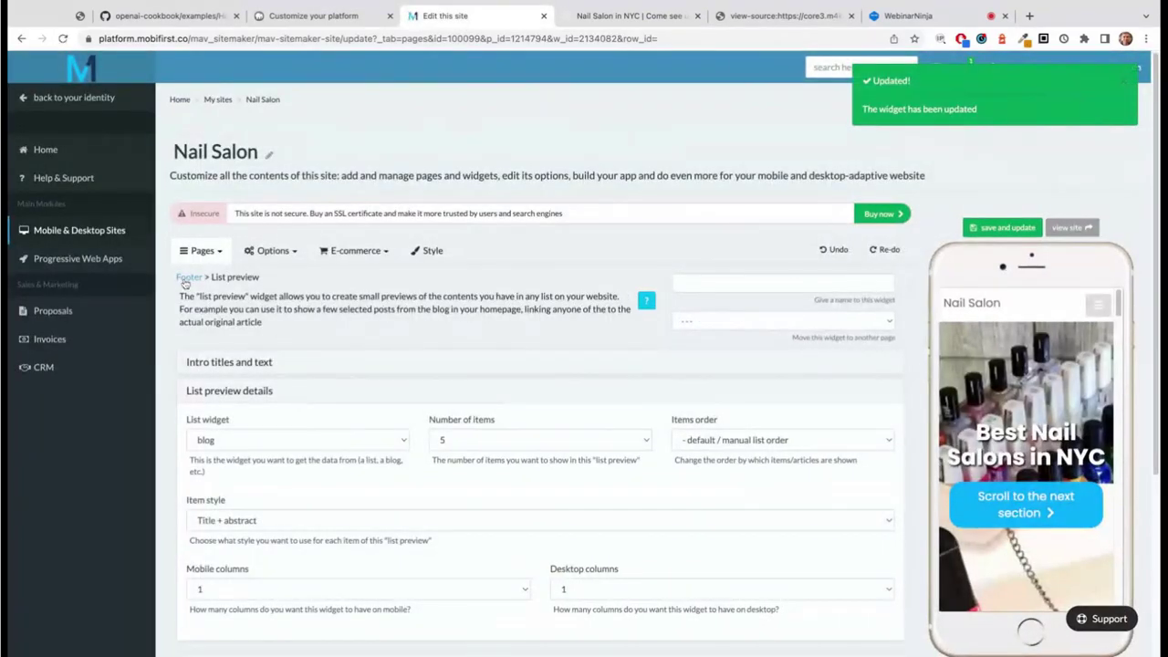
Check the list preview beside the other footer widgets on the reloaded live site
click(625, 15)
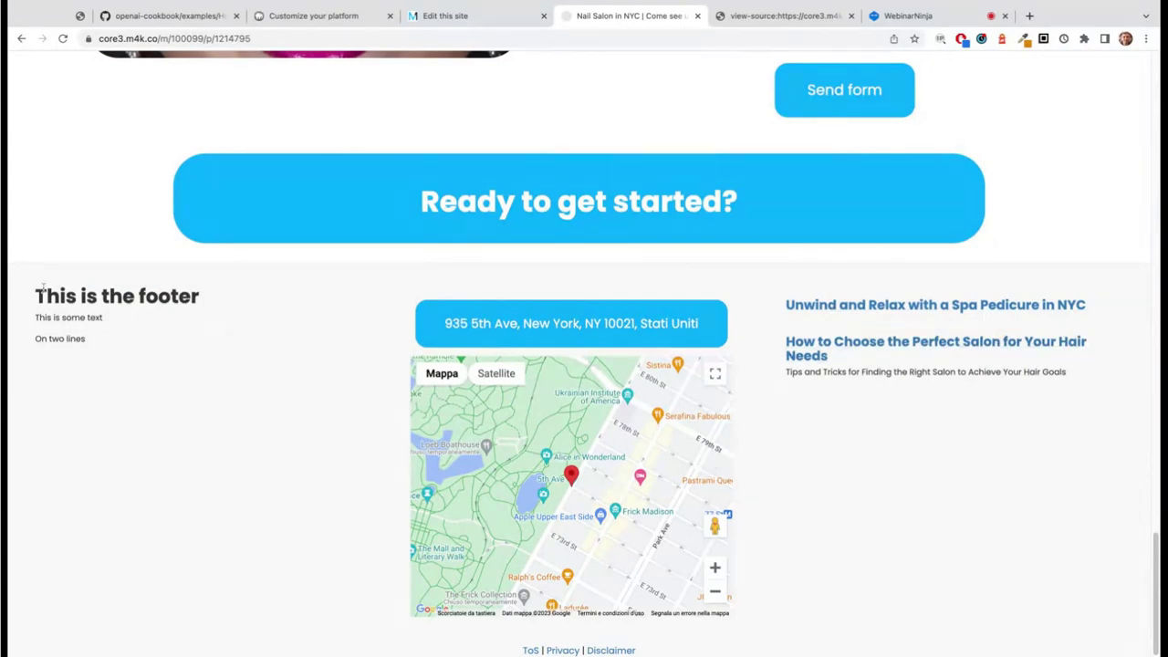
Check the text block, map and blog preview in the live site's footer, and return to the site editor
drag(42, 288, 91, 345)
click(272, 328)
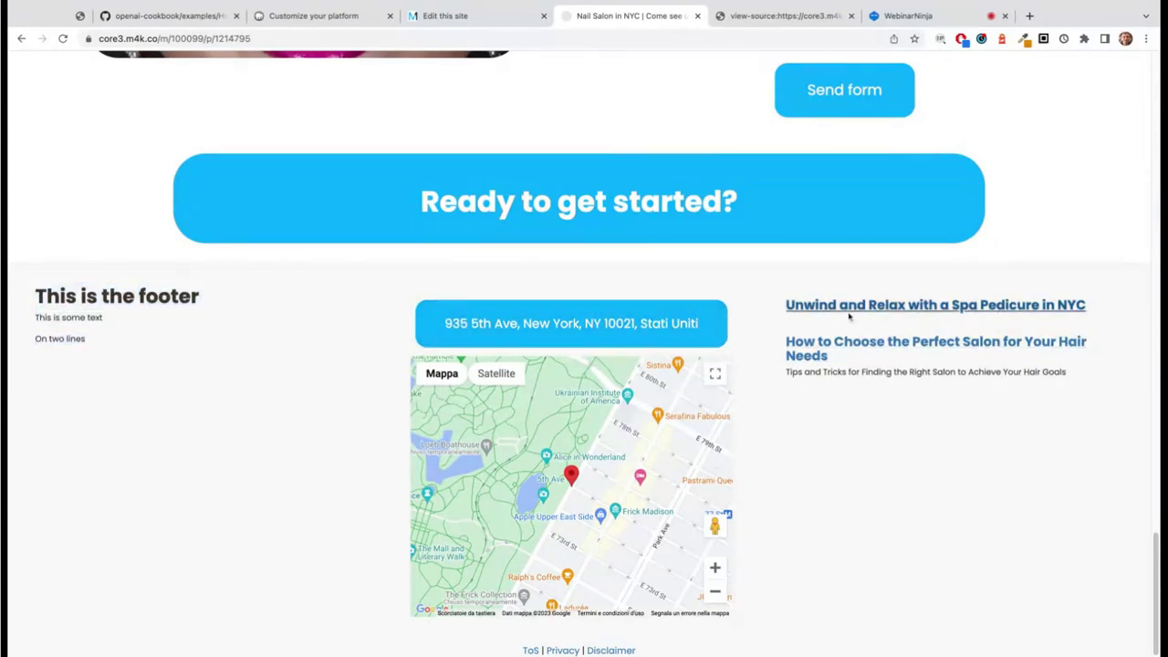
drag(782, 287, 1072, 425)
click(1073, 425)
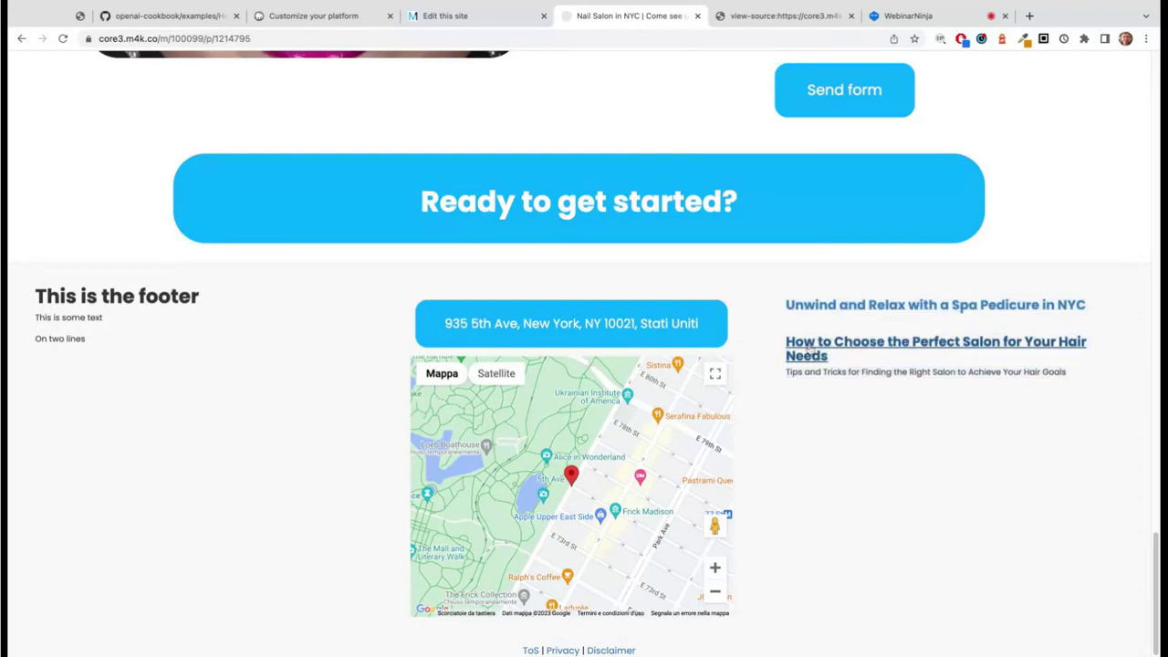
click(449, 15)
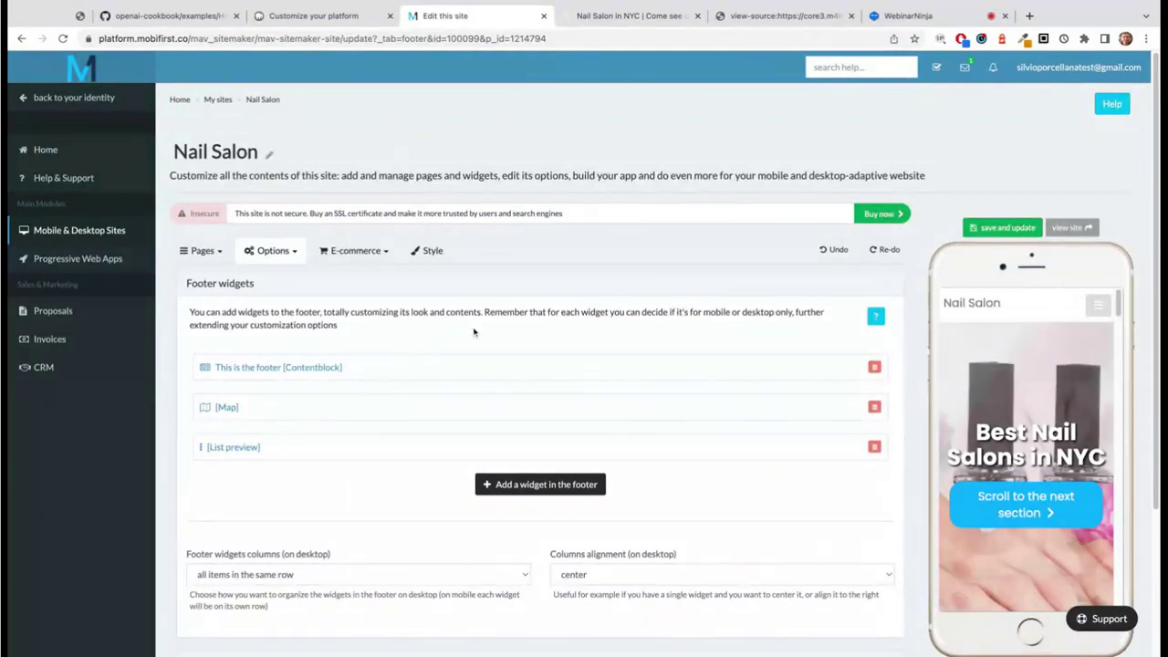
Expand the footer's "Scripts before the closing </BODY> tag" section and review its custom code field
scroll(474, 332, down, 2)
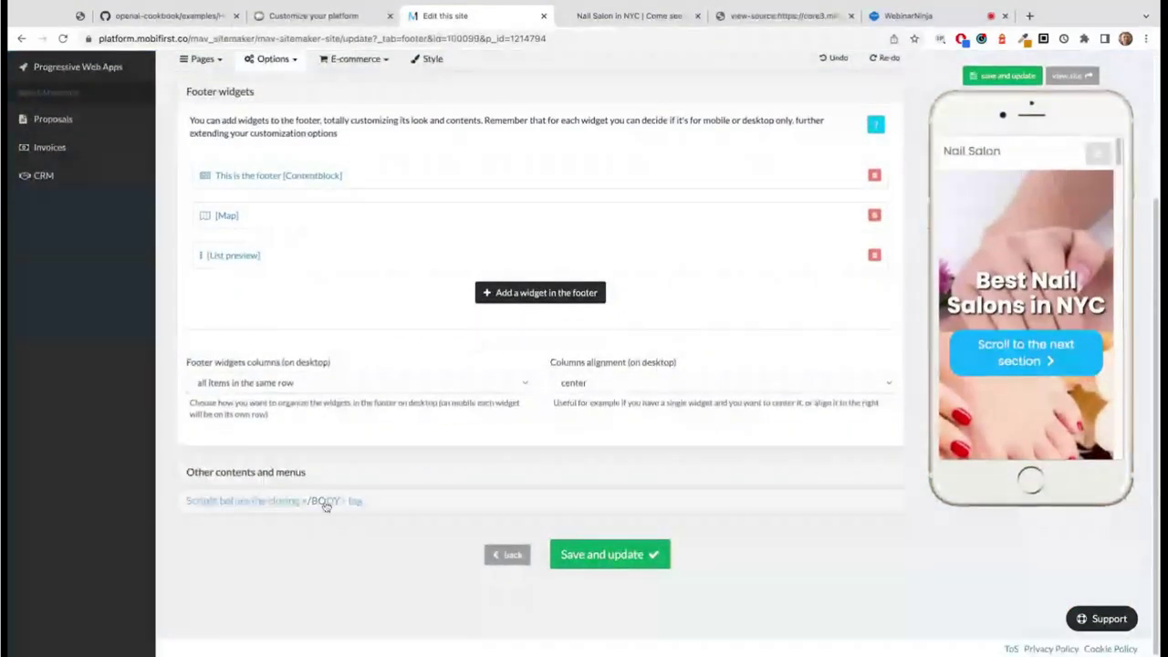
click(347, 503)
scroll(495, 295, down, 2)
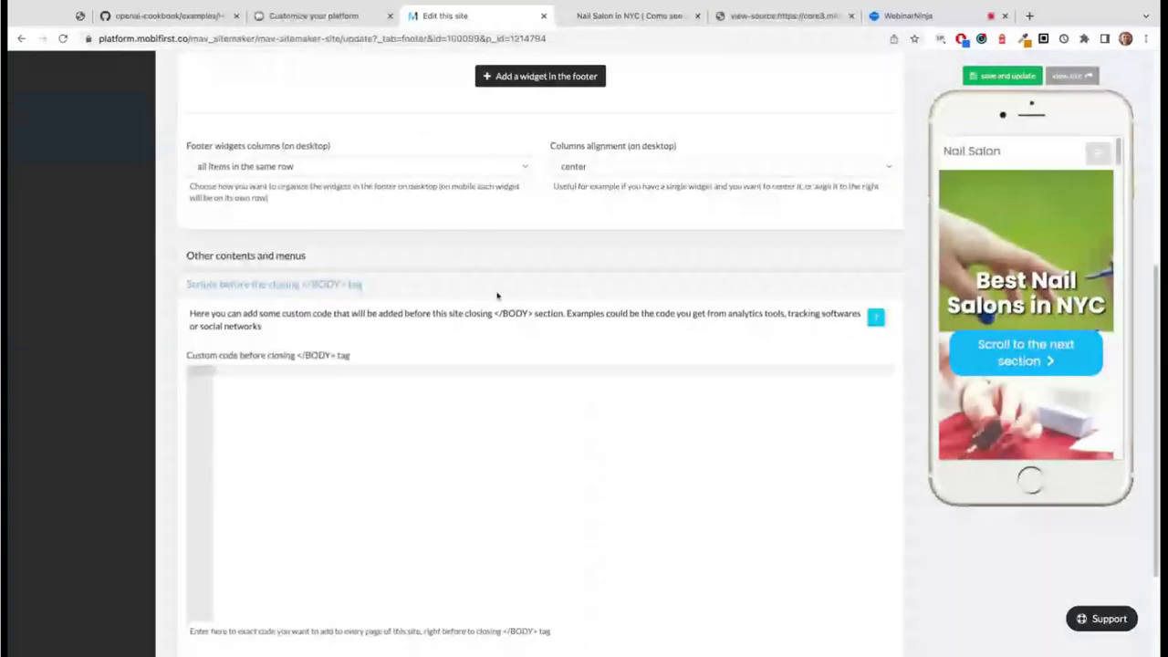
click(329, 460)
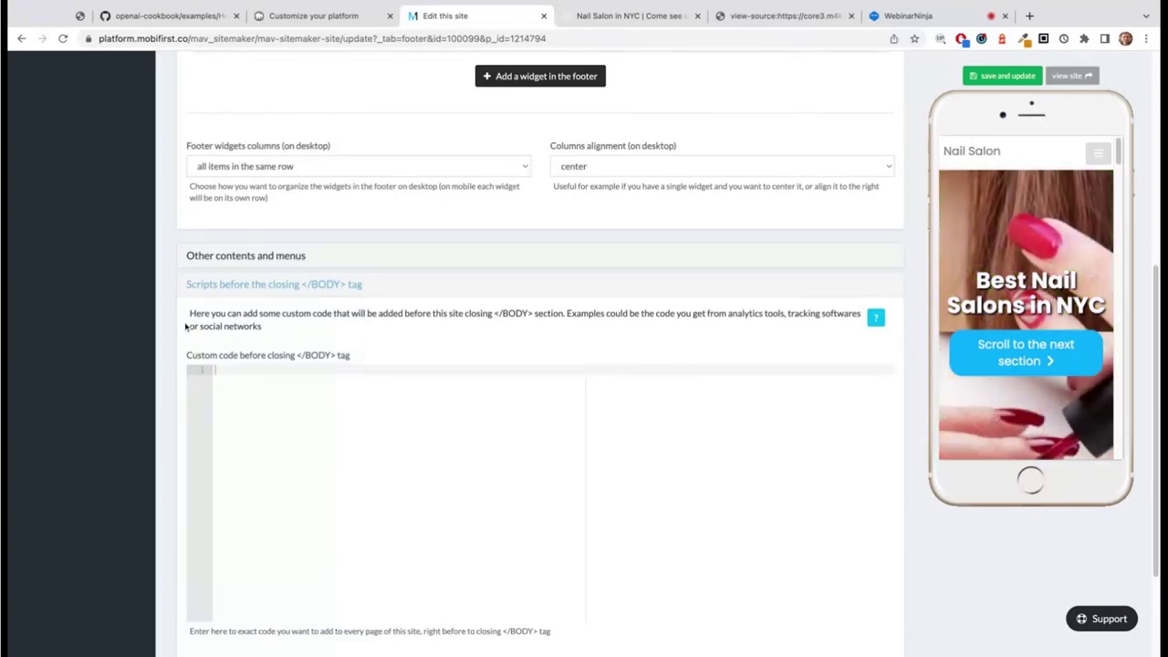
drag(186, 327, 351, 361)
click(406, 330)
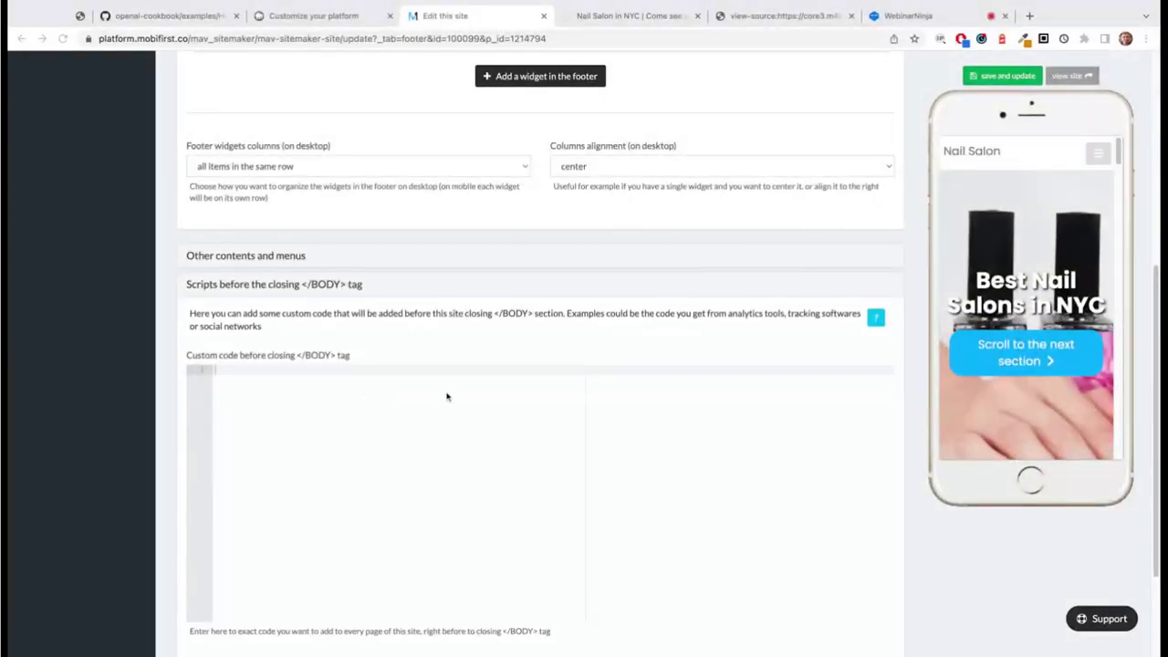
scroll(447, 396, up, 4)
scroll(451, 395, up, 1)
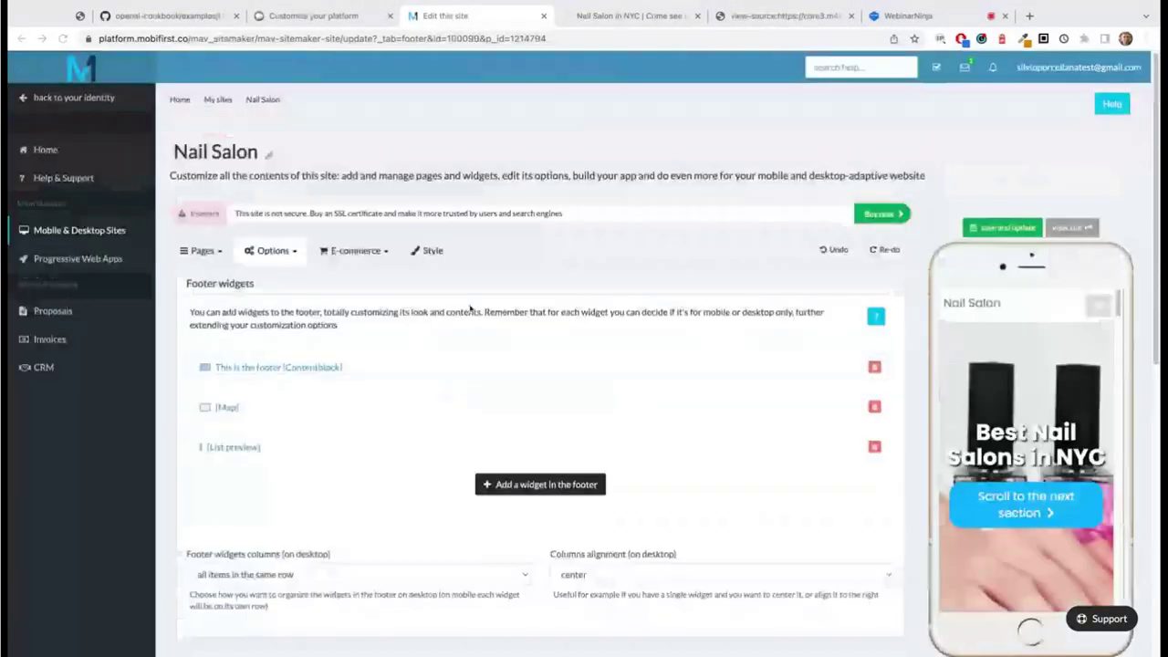
Open the site's personal media library and examine its image list, filters and file upload area
click(273, 250)
click(279, 342)
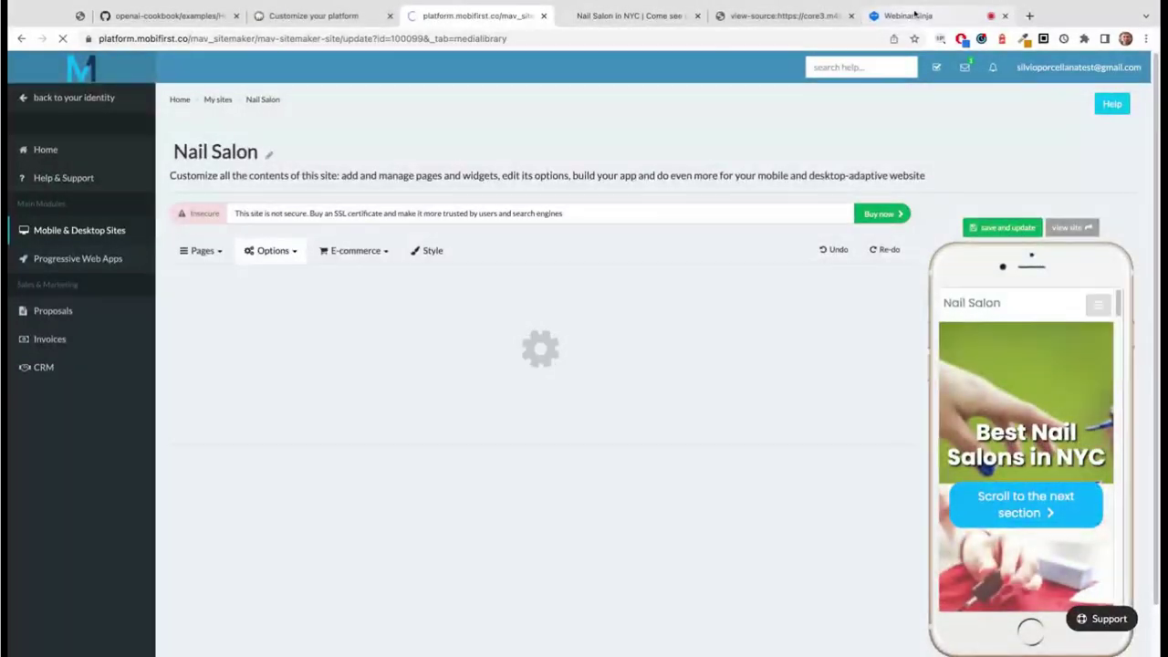
scroll(608, 169, down, 3)
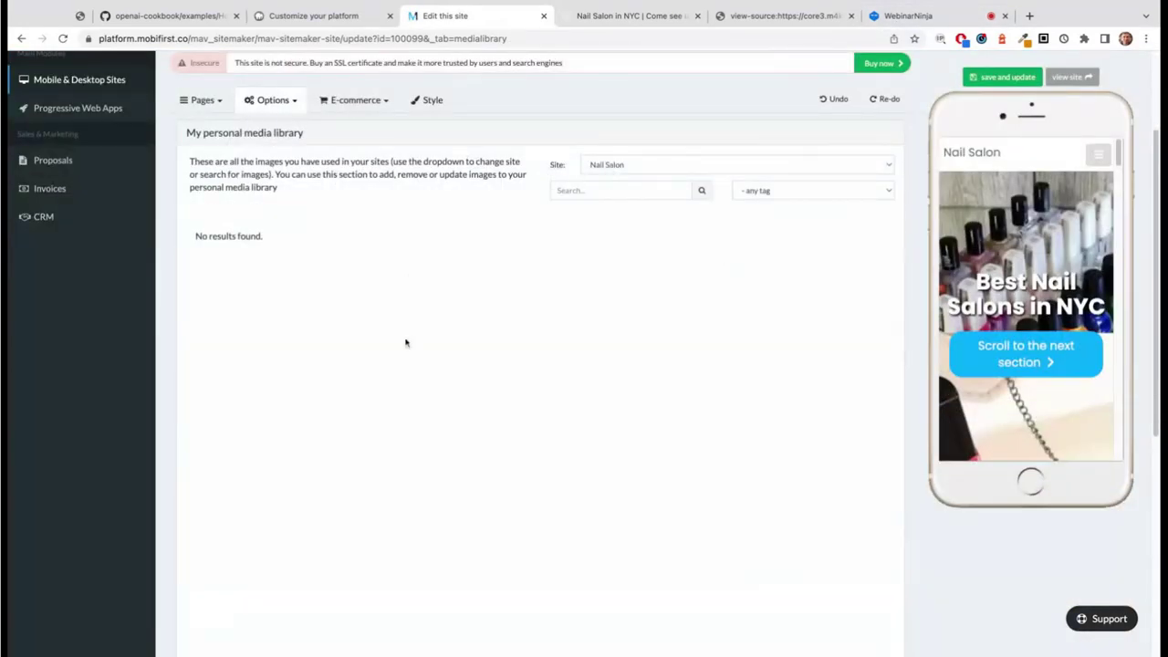
scroll(524, 298, down, 5)
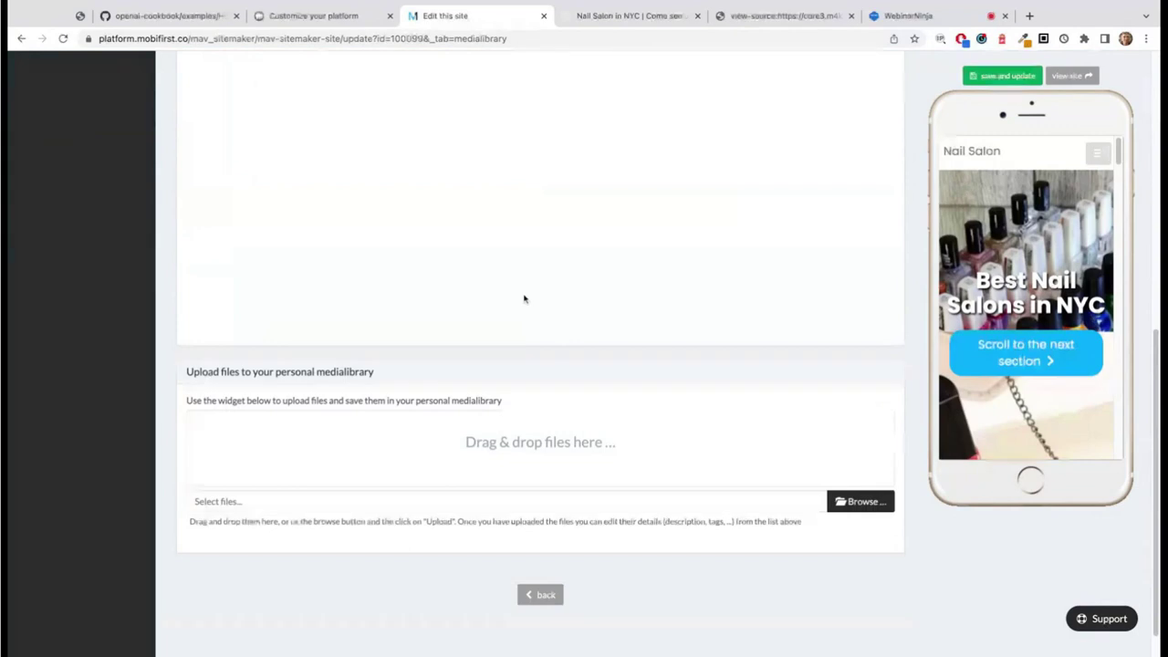
scroll(524, 298, up, 10)
scroll(524, 298, down, 1)
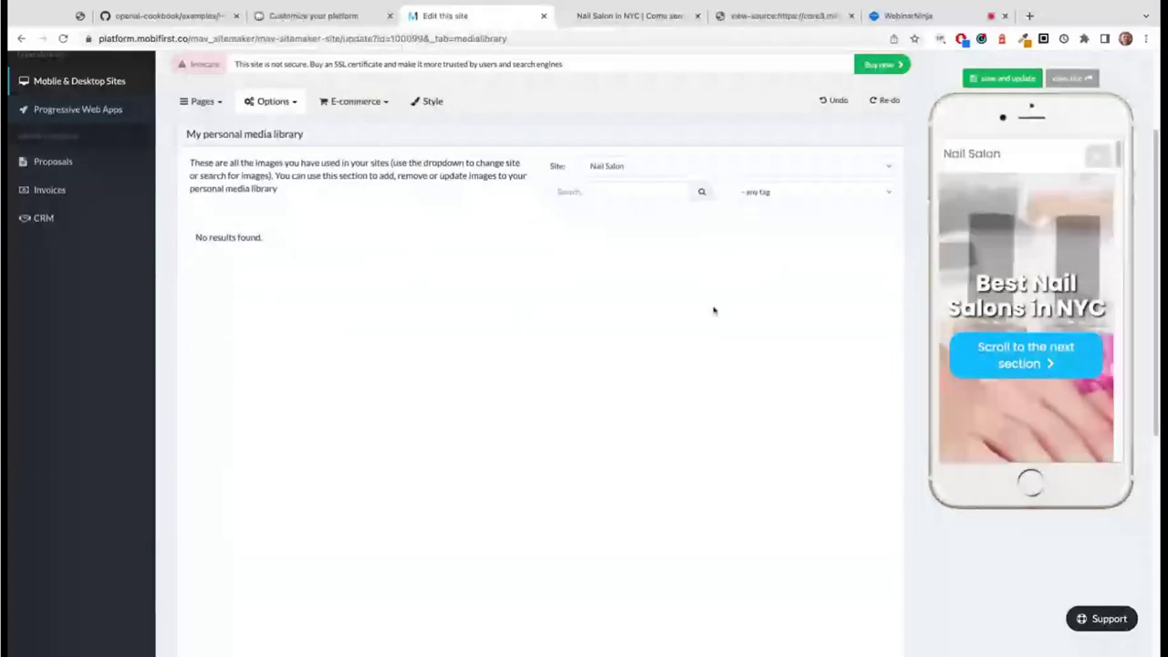
scroll(704, 320, down, 5)
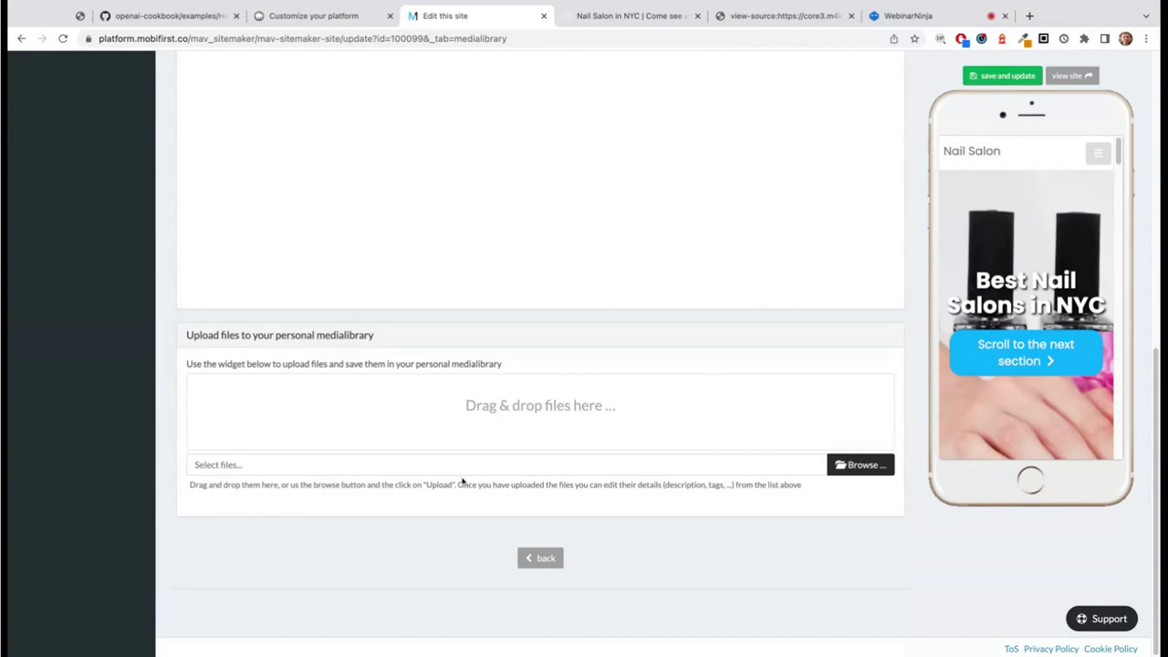
scroll(537, 261, up, 2)
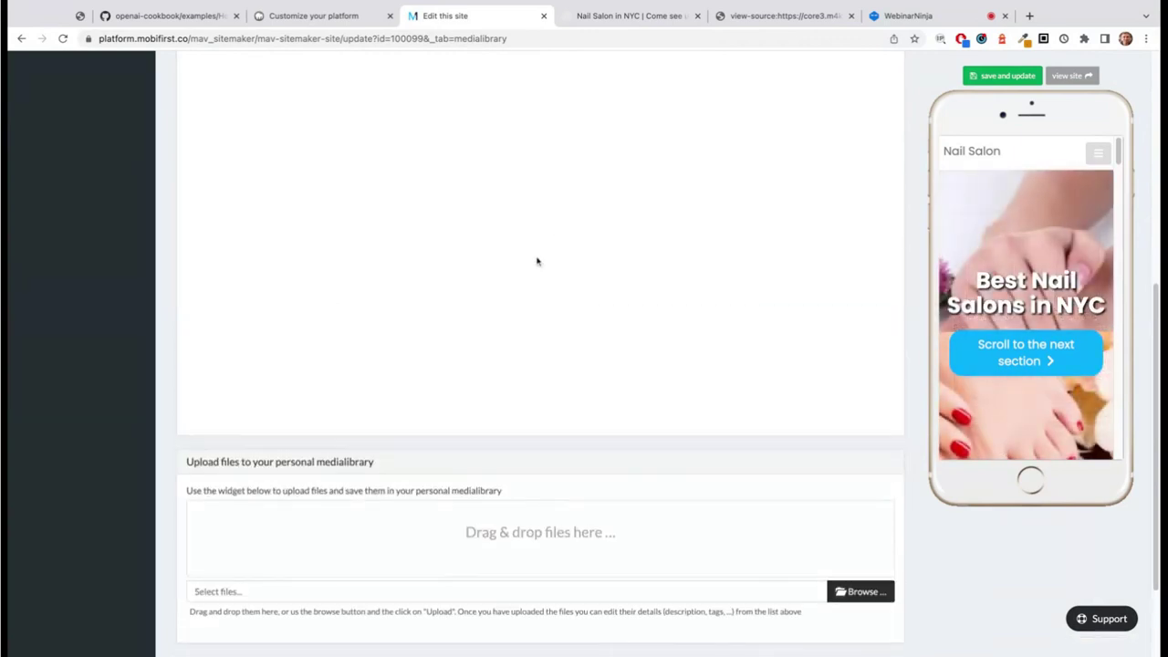
scroll(536, 261, up, 5)
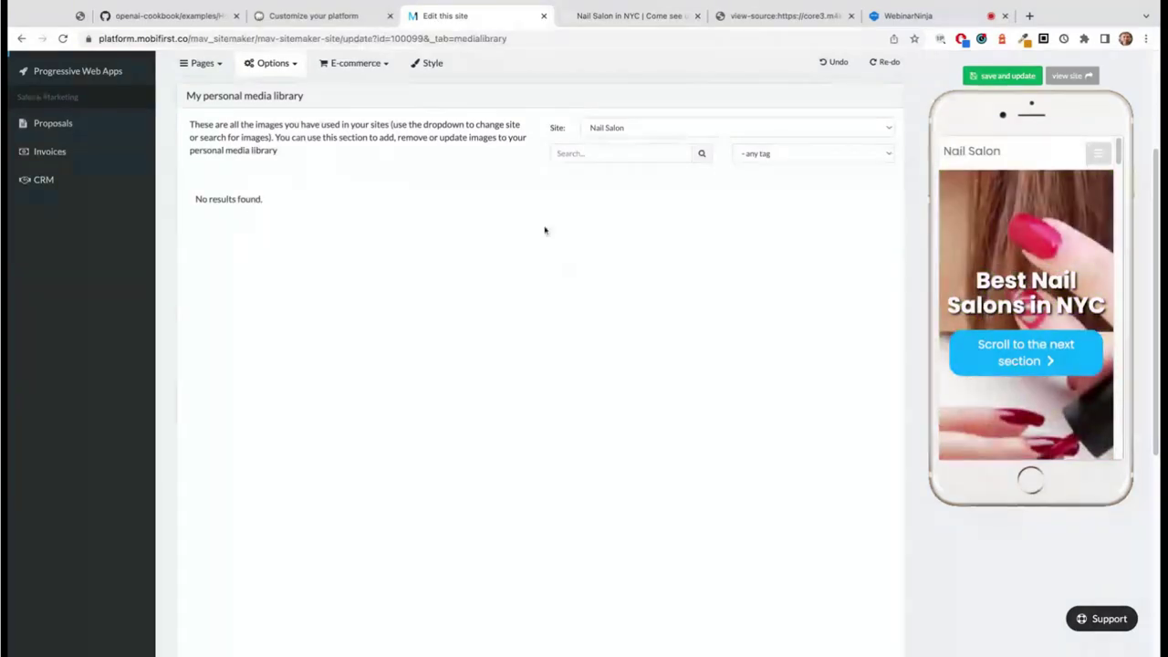
Read the webinar chat in WebinarNinja and return to the site editor's Login & Users settings
click(908, 15)
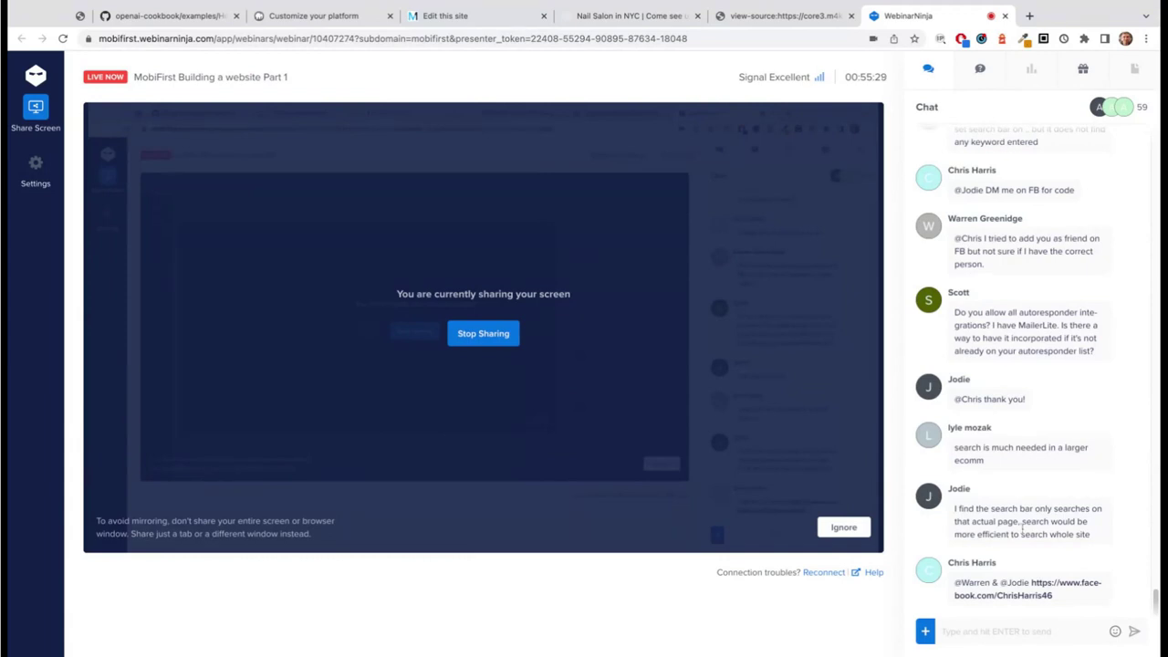
click(463, 17)
click(277, 63)
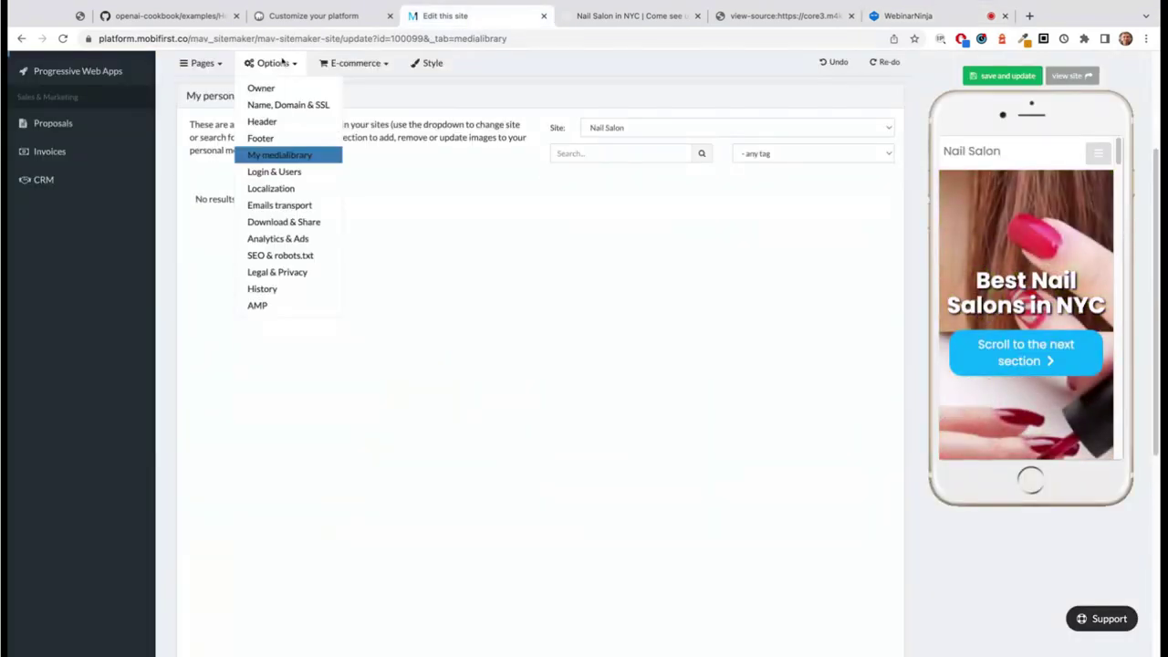
click(278, 173)
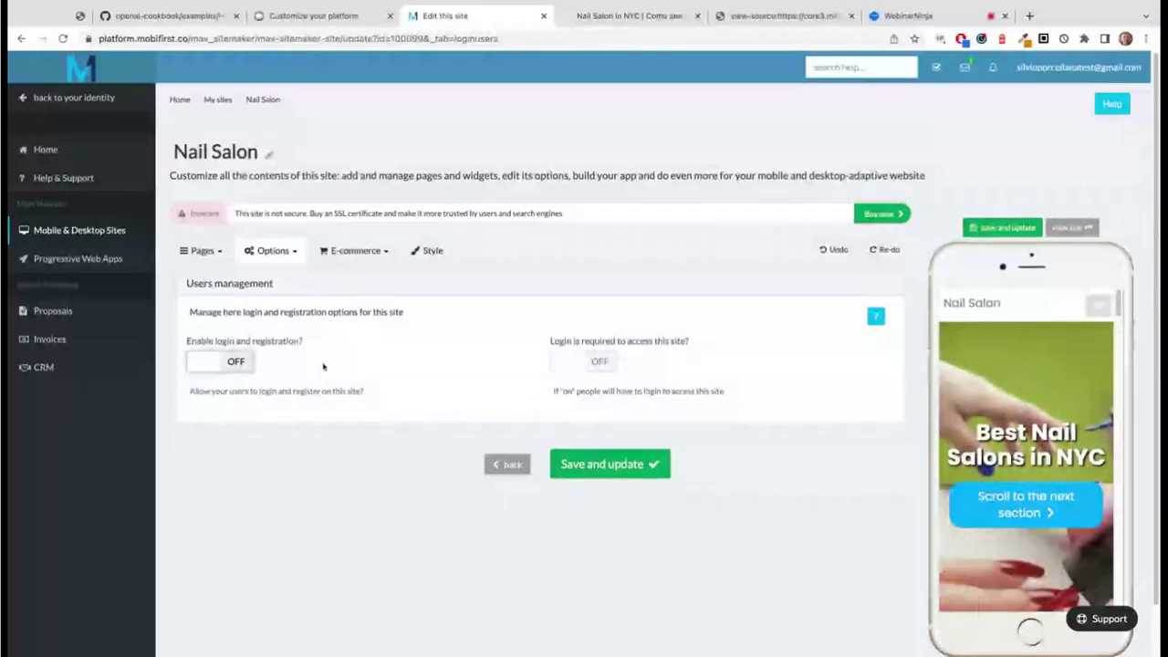
Enable login and registration to review the registration fields, validation and social login options, and switch it off again
click(221, 363)
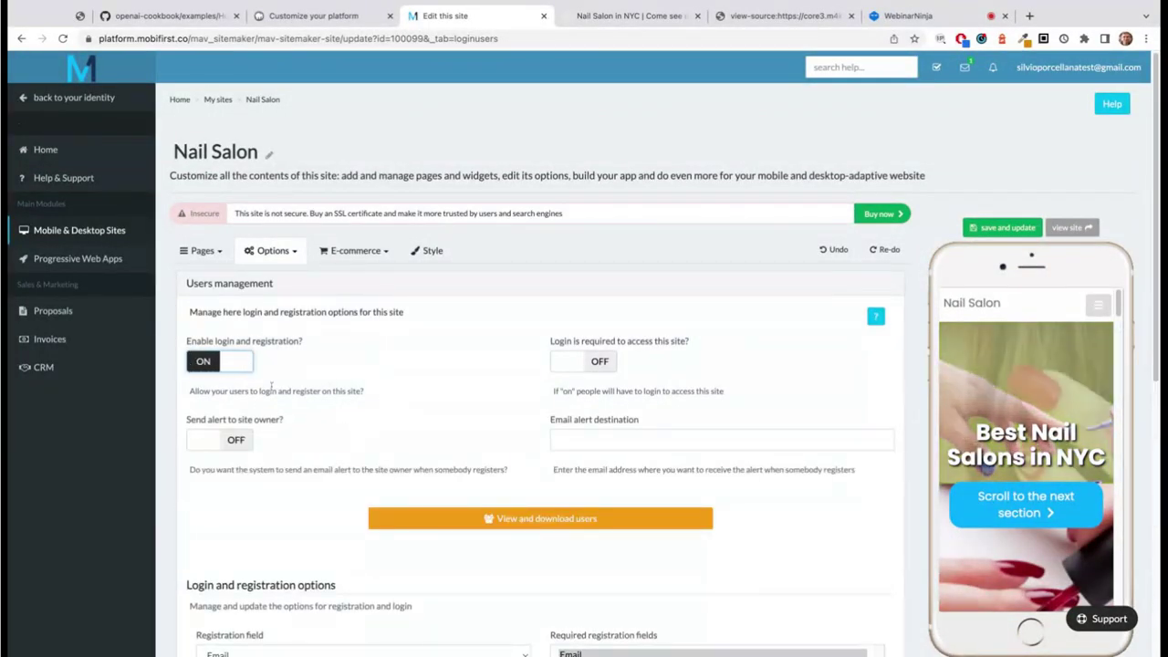
scroll(444, 429, down, 5)
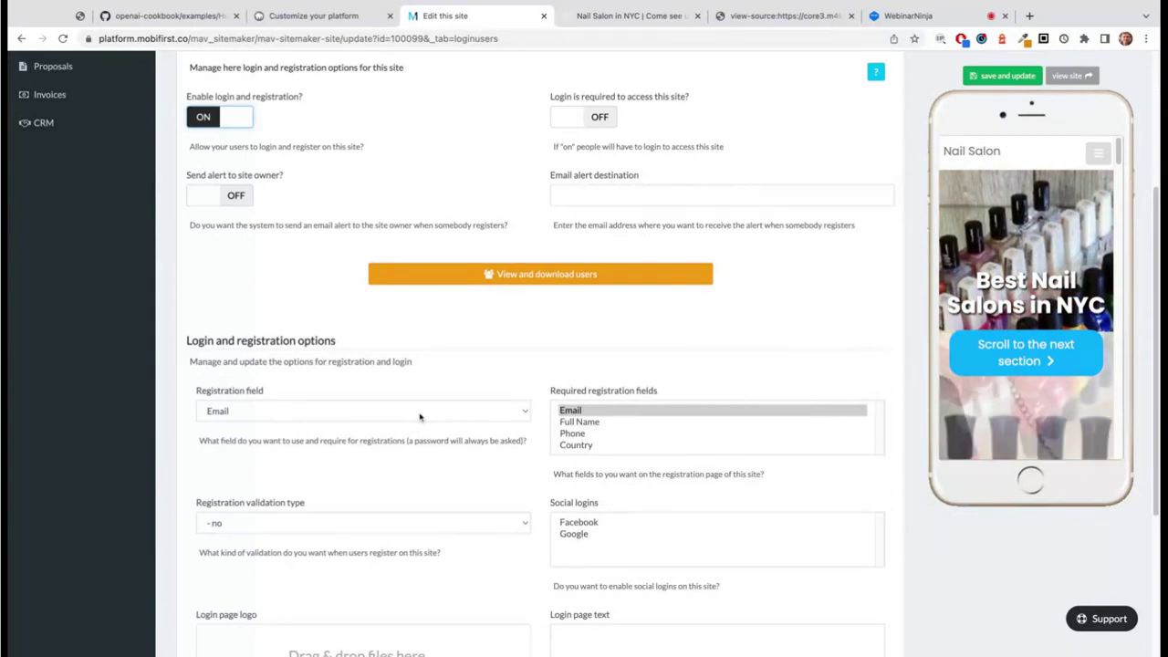
scroll(416, 420, down, 1)
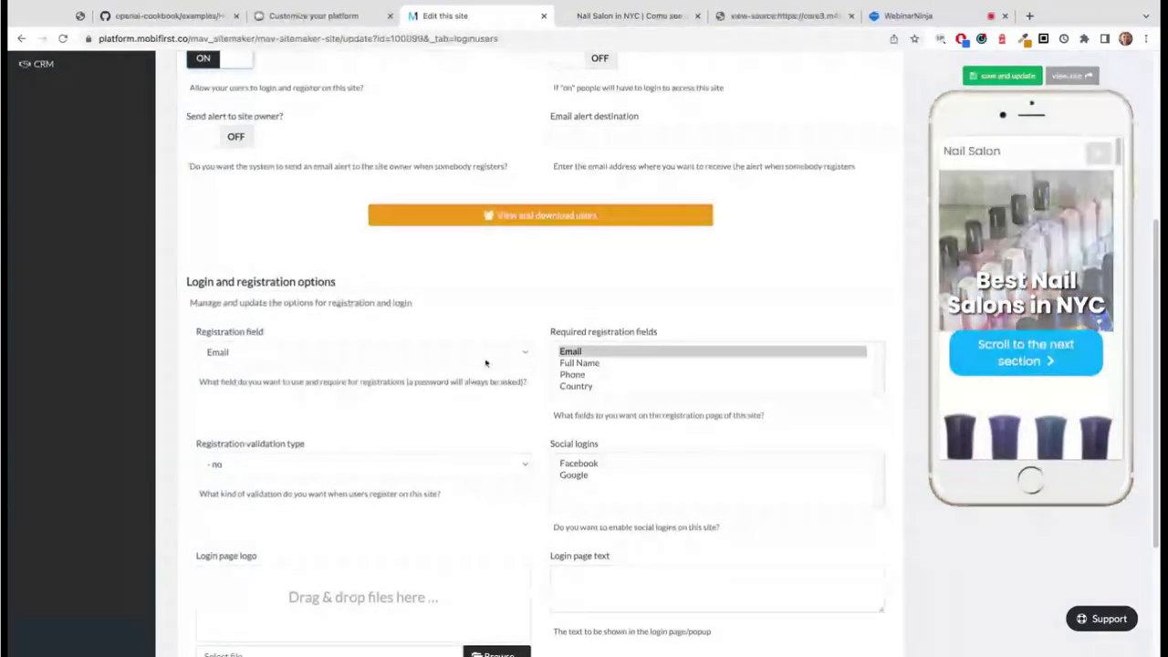
scroll(485, 427, up, 5)
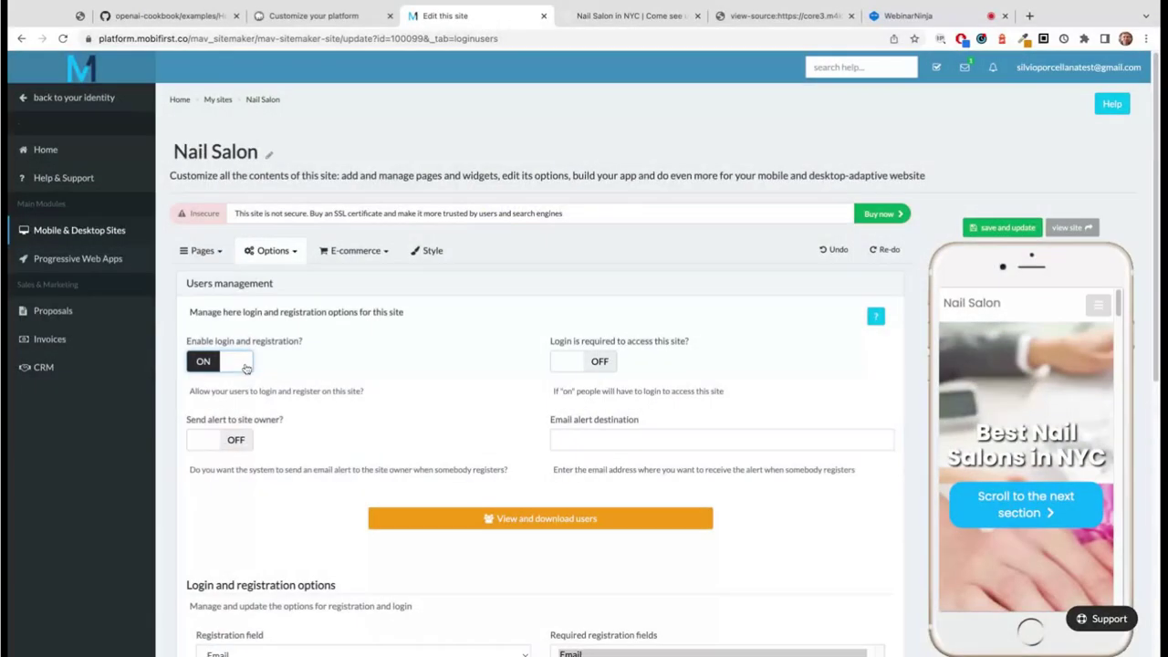
click(235, 362)
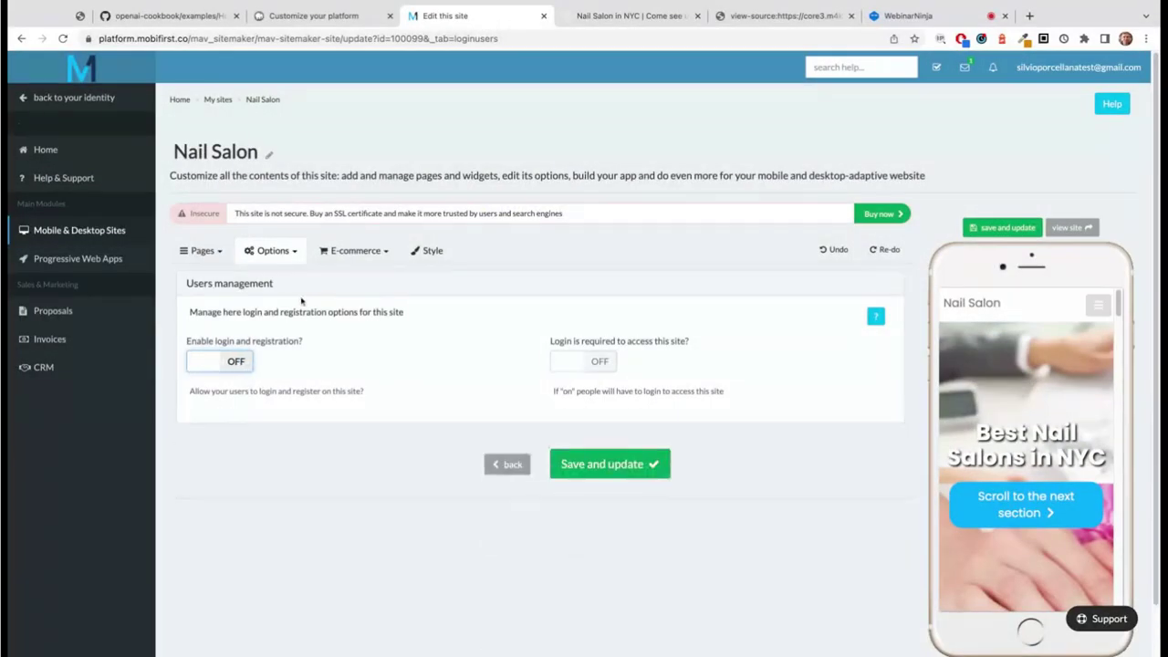
Open the E-commerce settings, enable e-commerce to review its options, and switch it off again
click(289, 252)
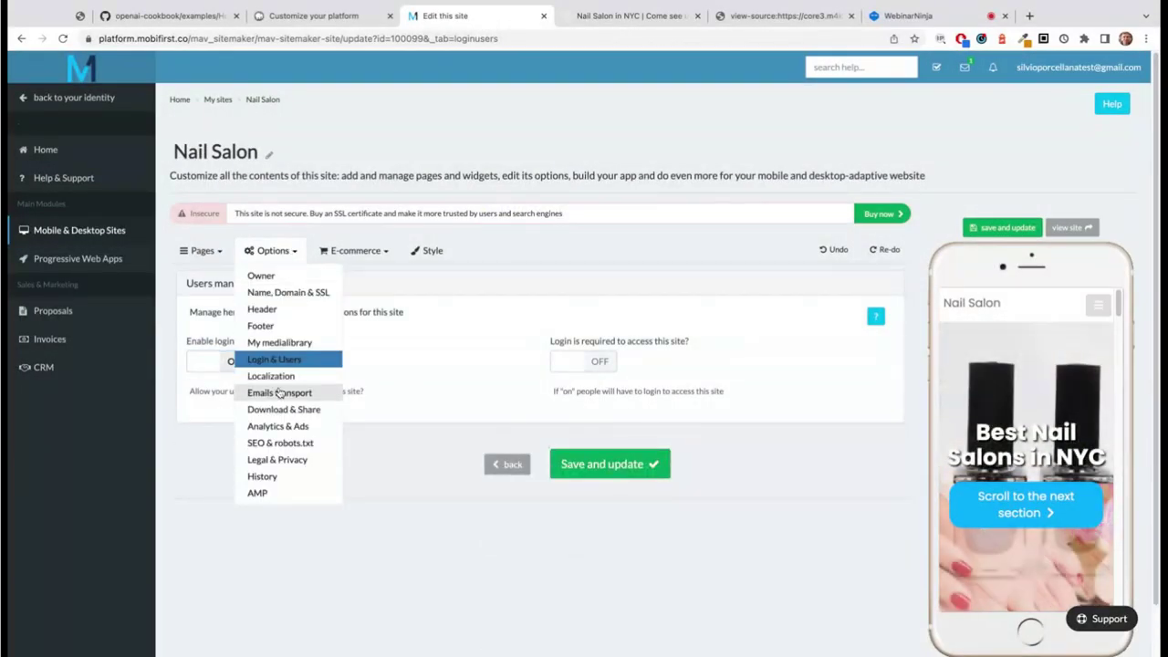
click(353, 251)
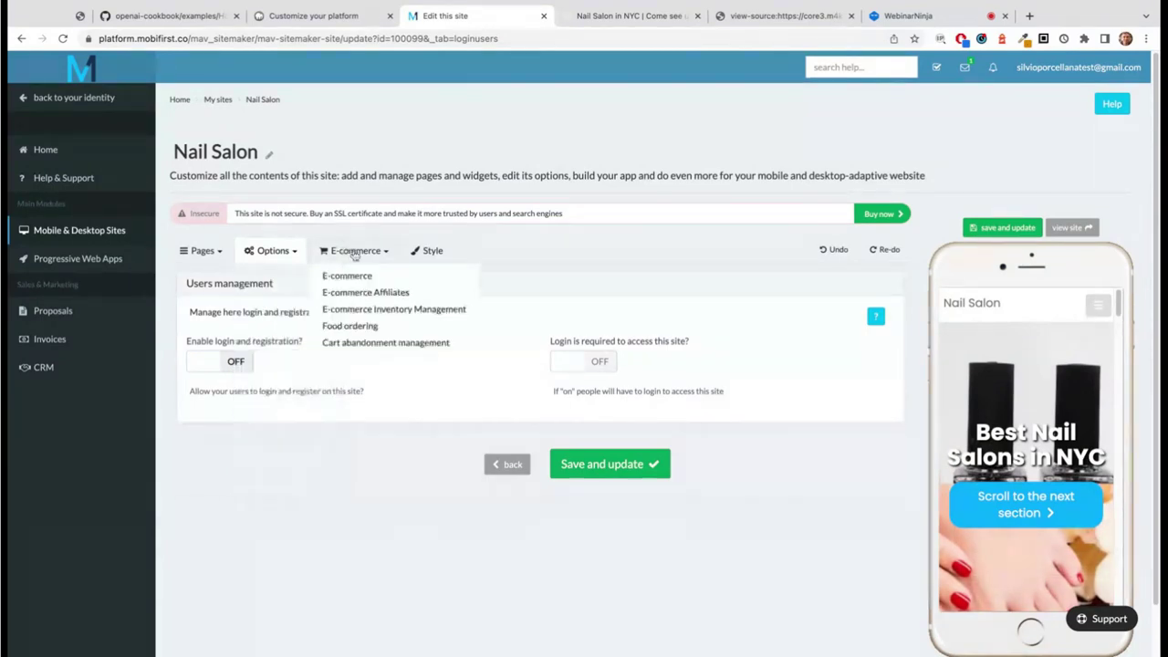
click(361, 273)
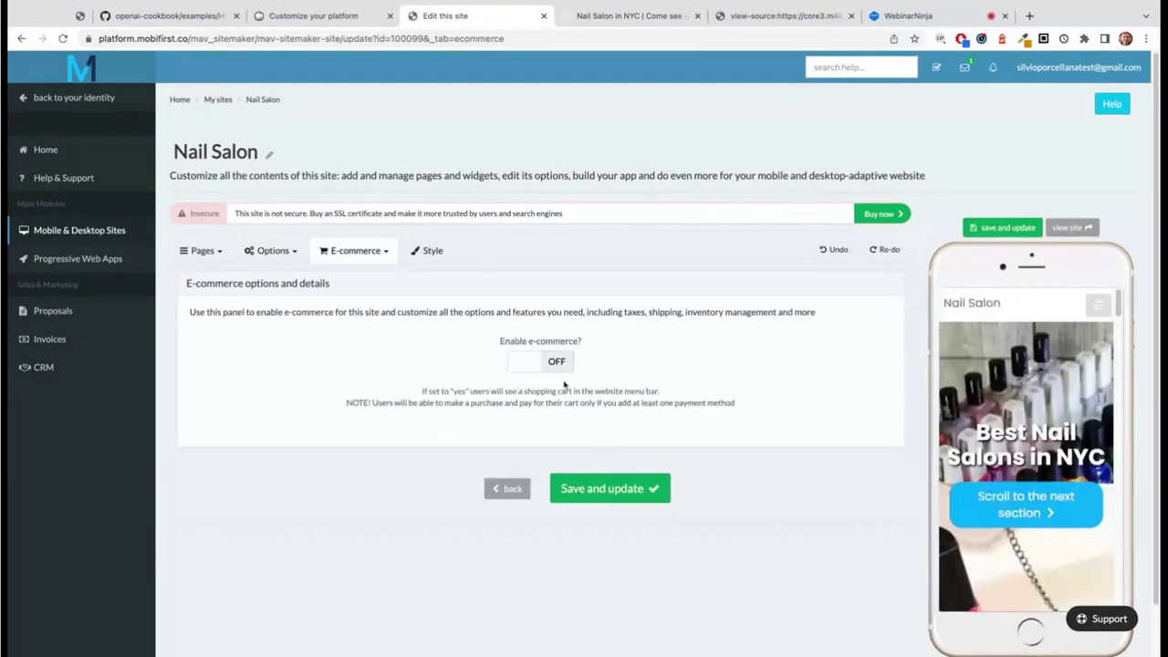
click(557, 374)
scroll(543, 430, down, 3)
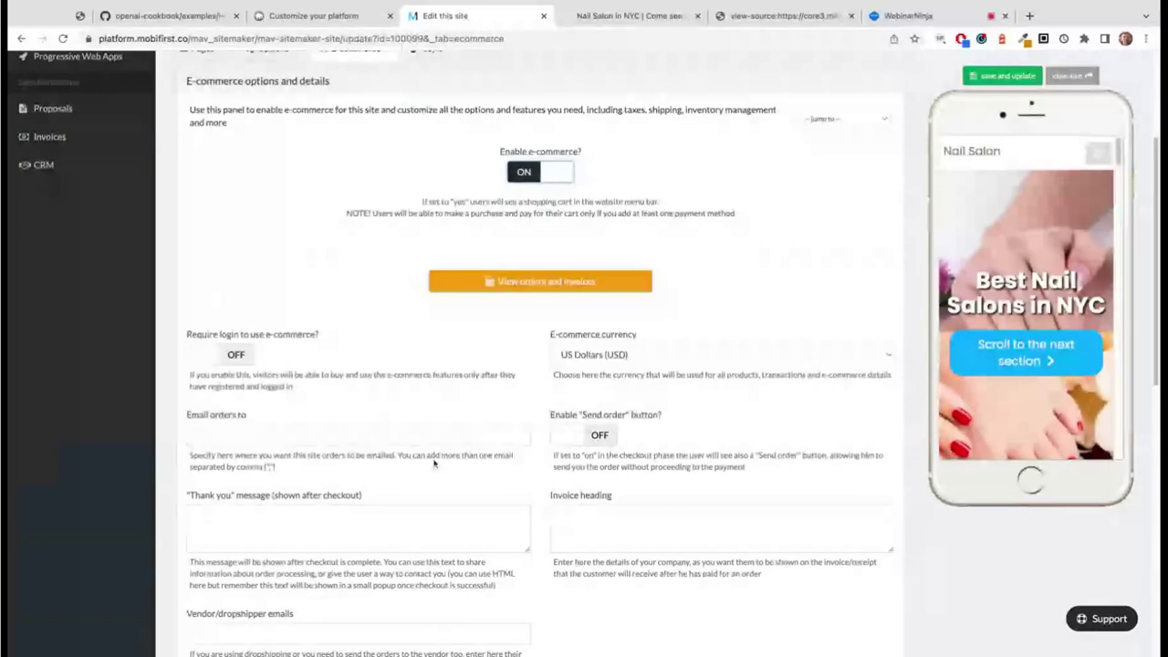
click(524, 171)
Open the Nail Salon page's settings and expand its page visibility and access options
click(203, 195)
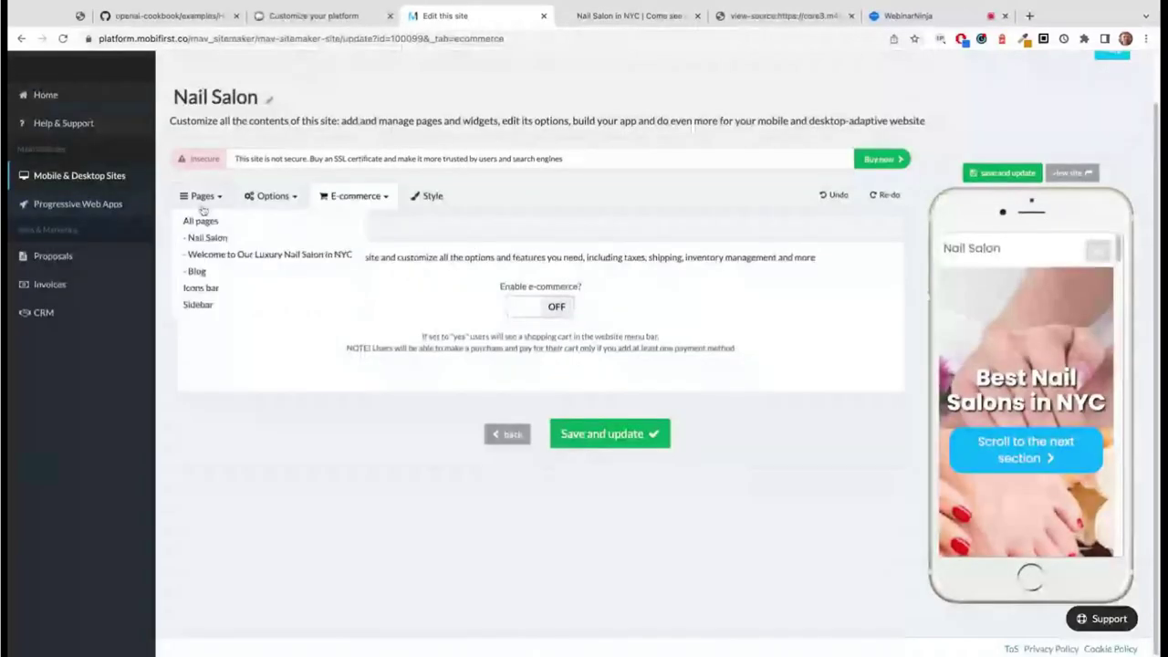
click(219, 237)
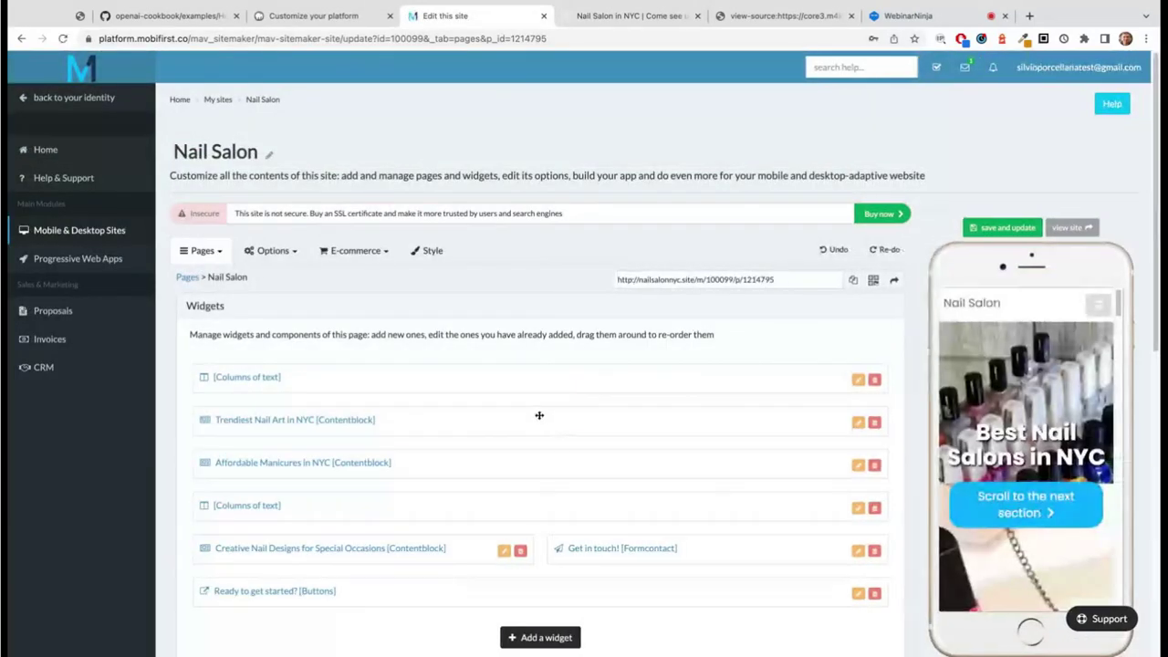
scroll(467, 416, down, 7)
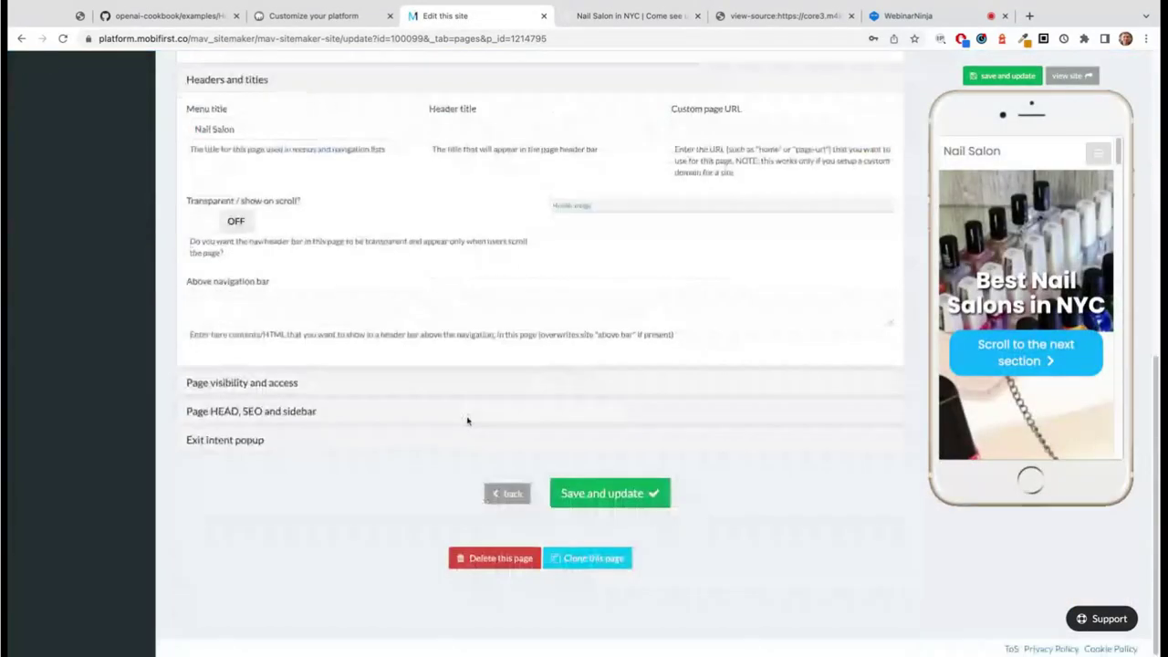
click(271, 391)
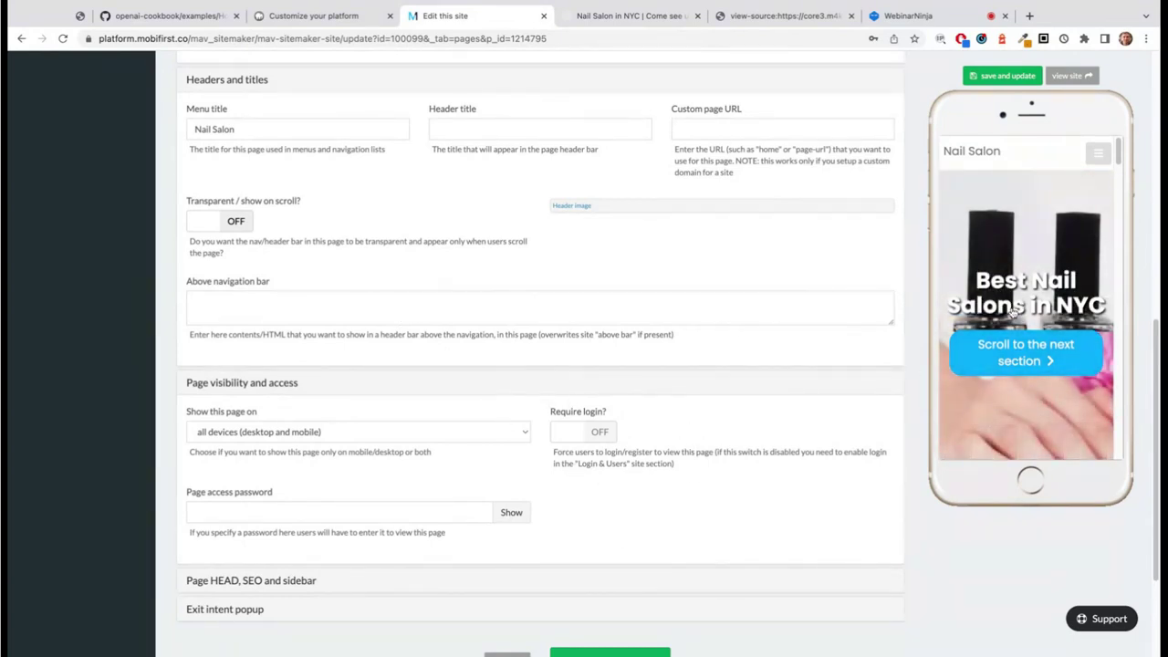
Open the "Affordable Manicures in NYC" content block from the Nail Salon page's widgets and review its main content, status and image settings
scroll(396, 395, up, 10)
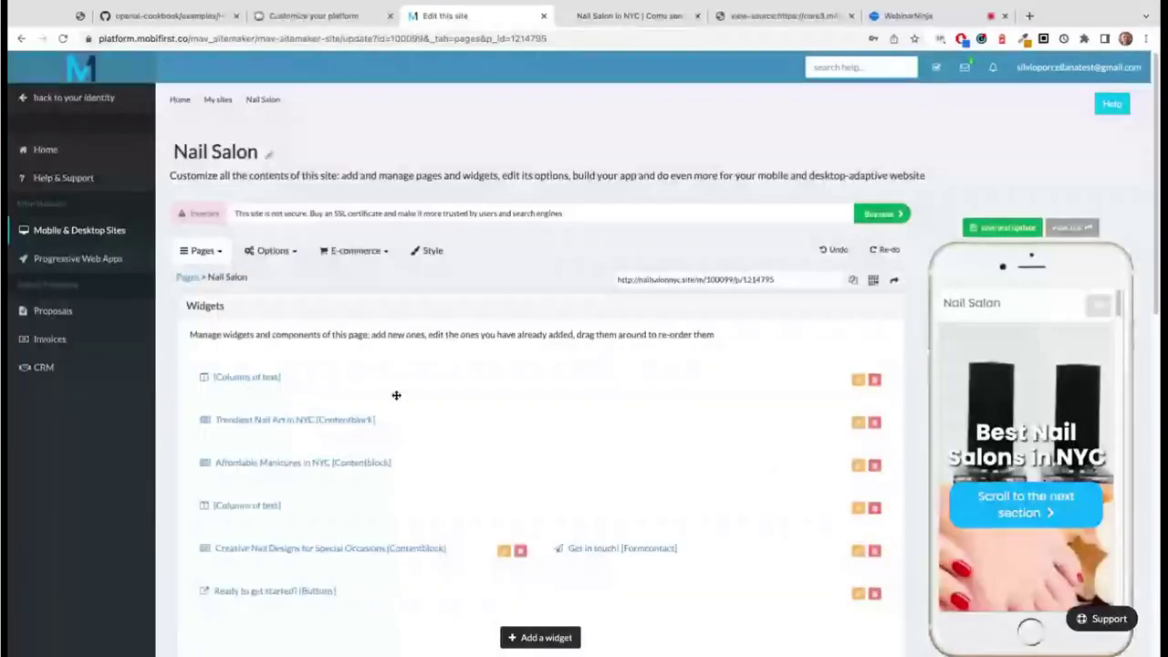
scroll(396, 395, down, 2)
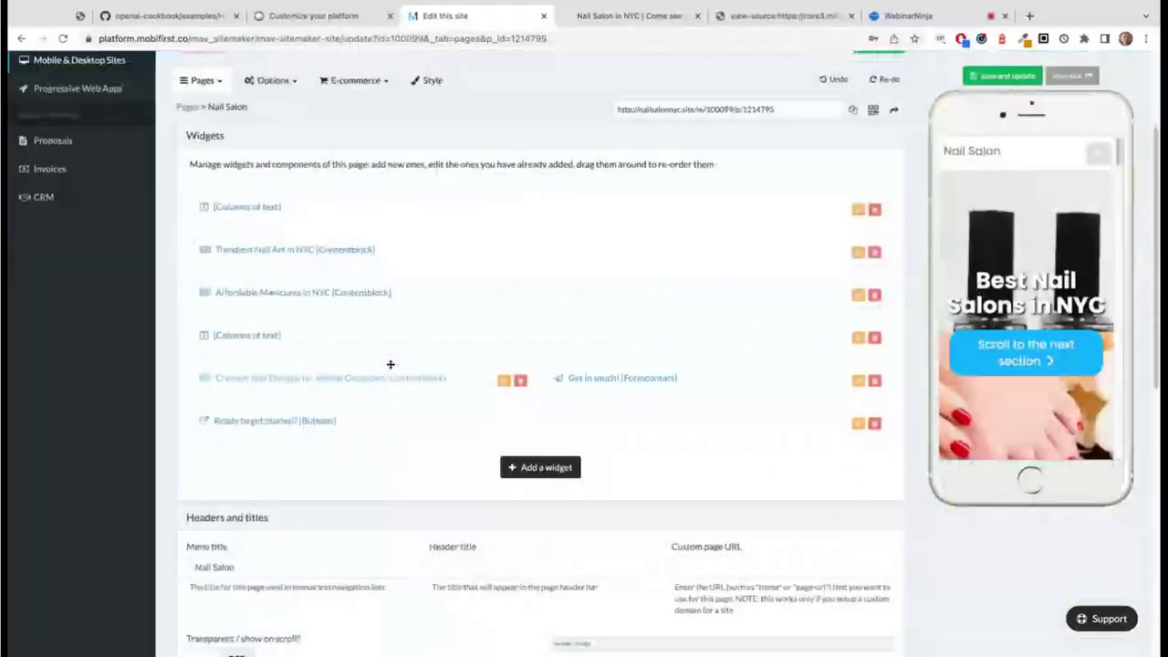
click(326, 294)
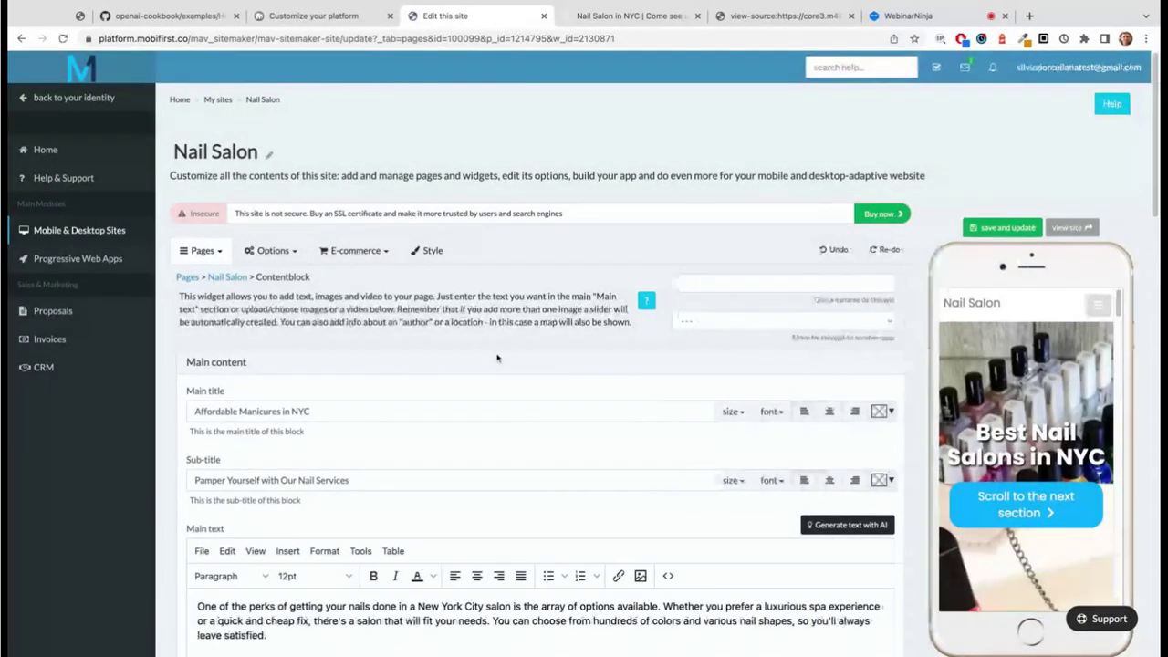
scroll(508, 394, down, 6)
scroll(508, 394, down, 2)
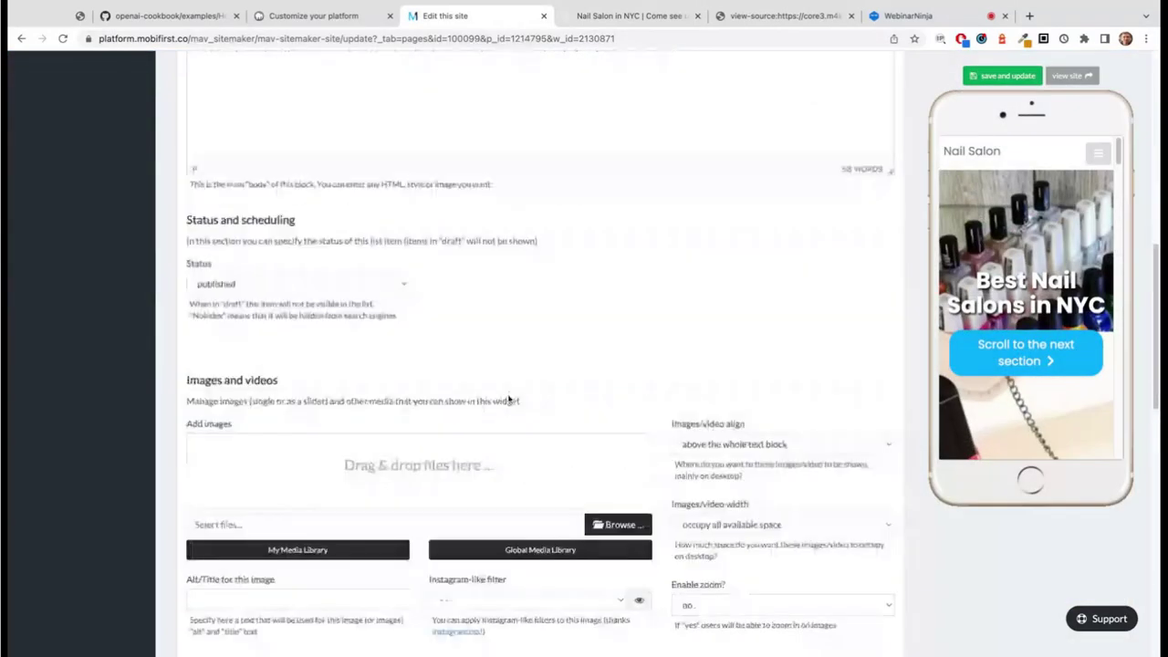
scroll(511, 399, up, 5)
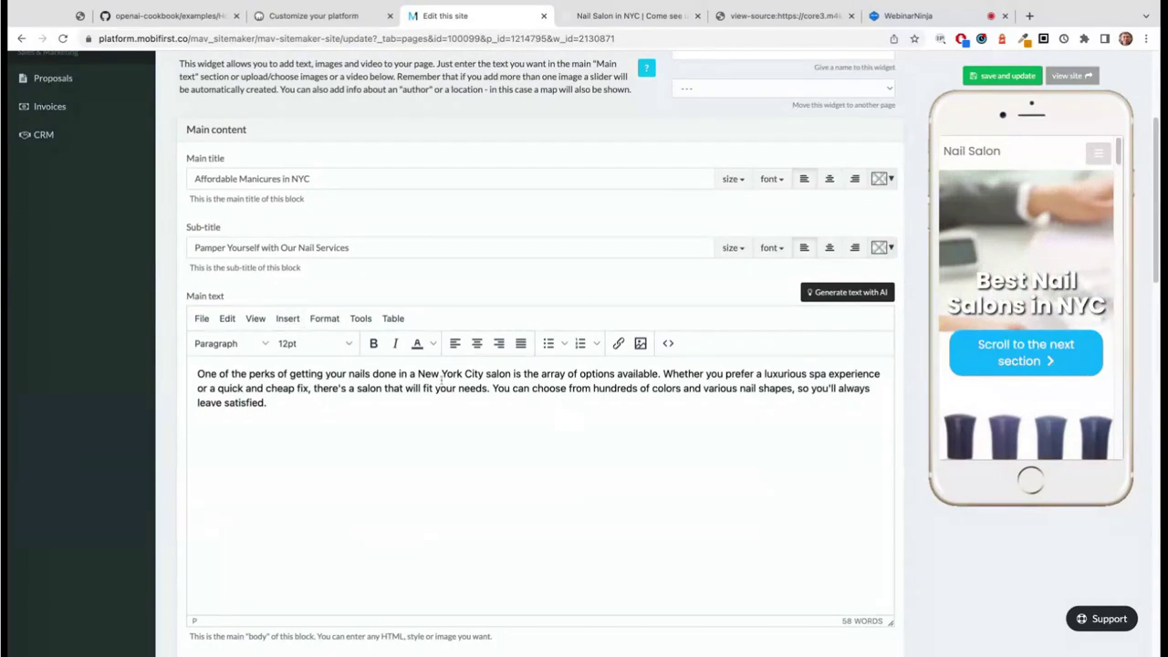
Examine the content block's remaining settings and expand its additional options for login, mobile-only and desktop-only display
scroll(442, 381, down, 1)
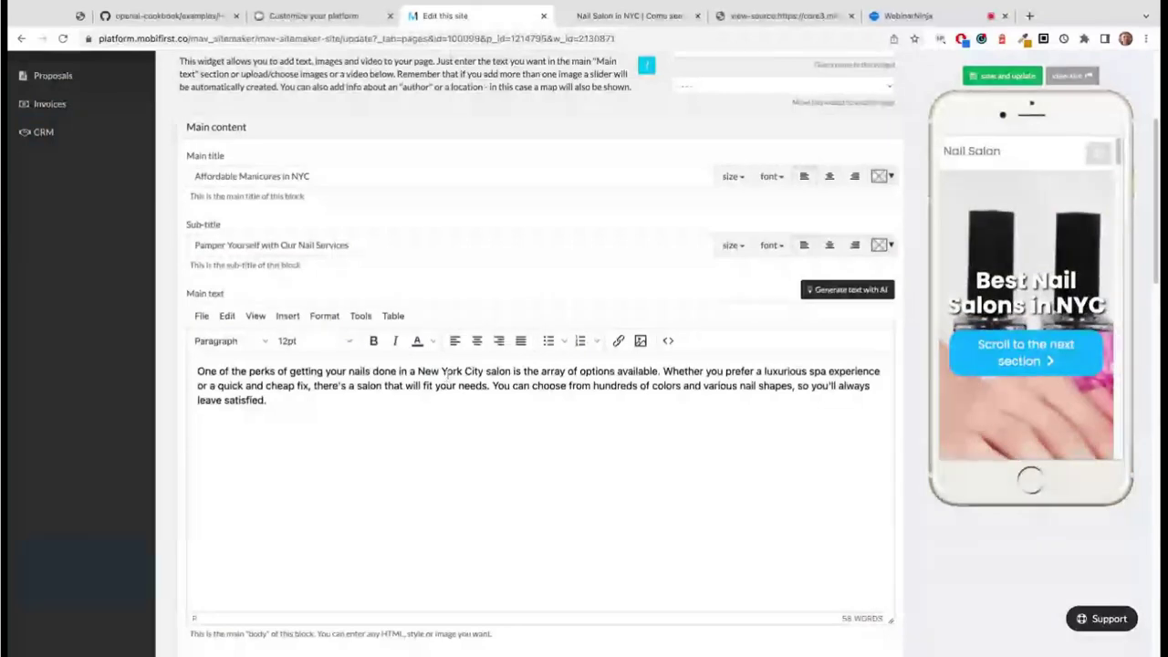
scroll(447, 381, down, 10)
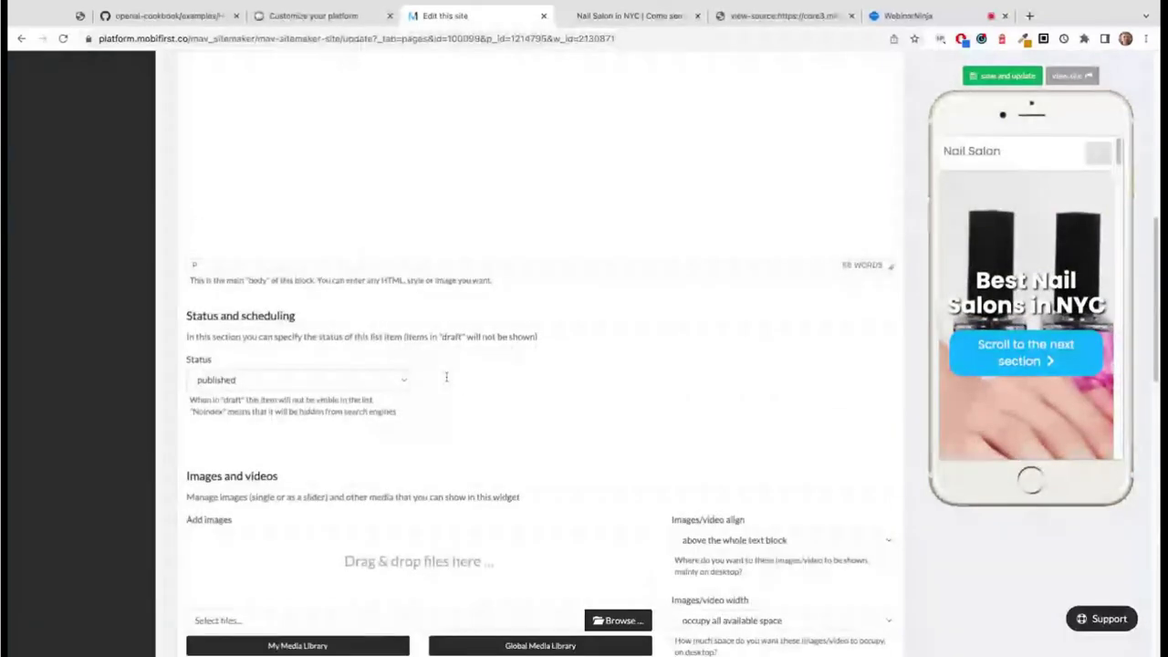
scroll(446, 377, down, 3)
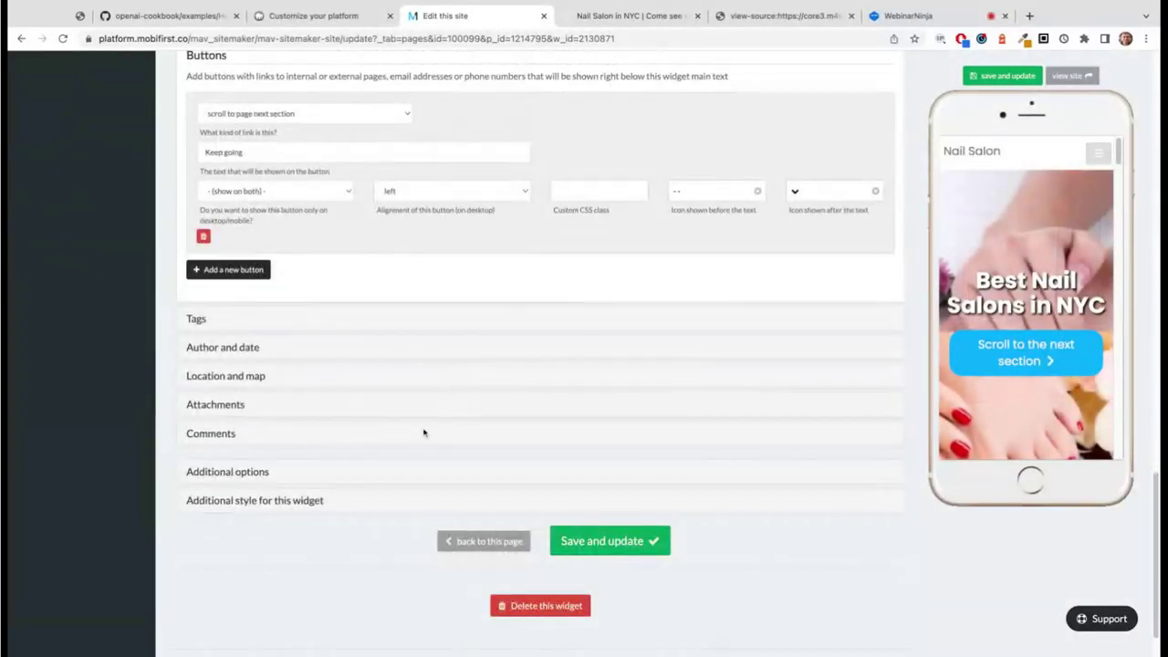
click(248, 471)
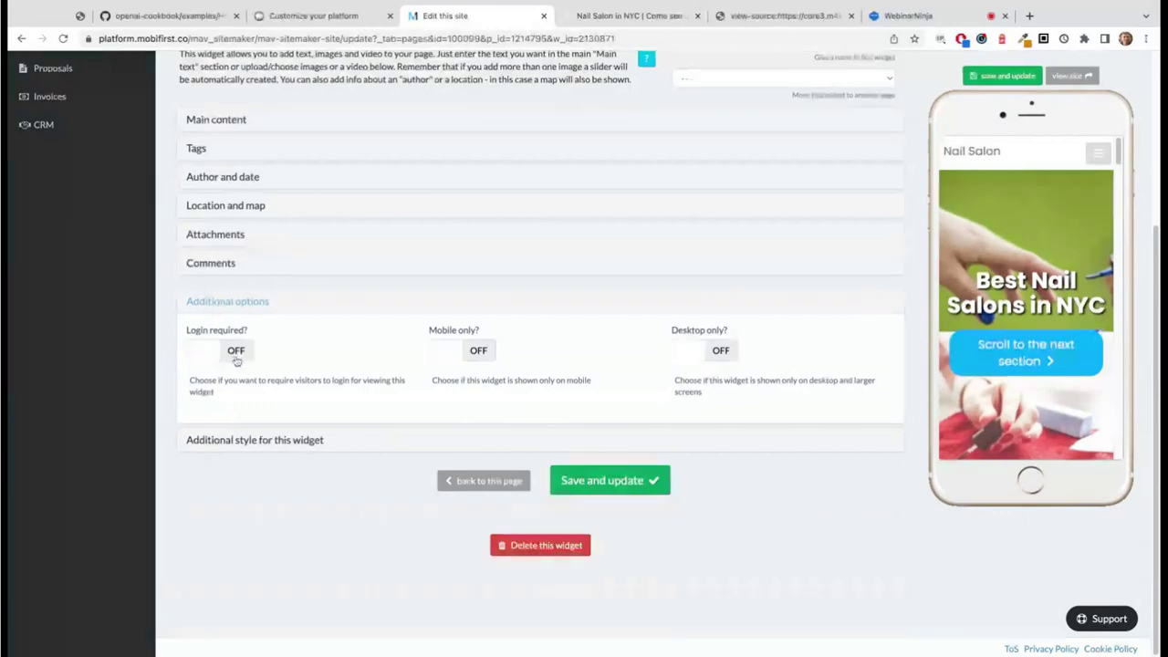
Return to the site's Login & Users settings and enable login and registration
scroll(234, 363, up, 3)
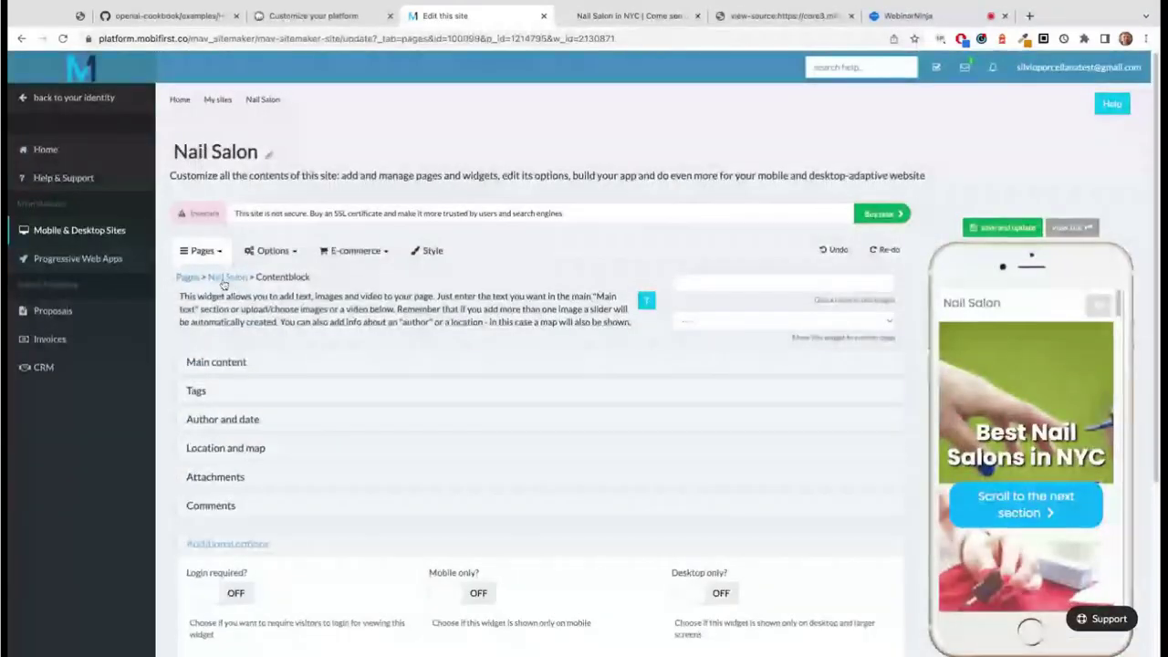
click(272, 250)
click(280, 364)
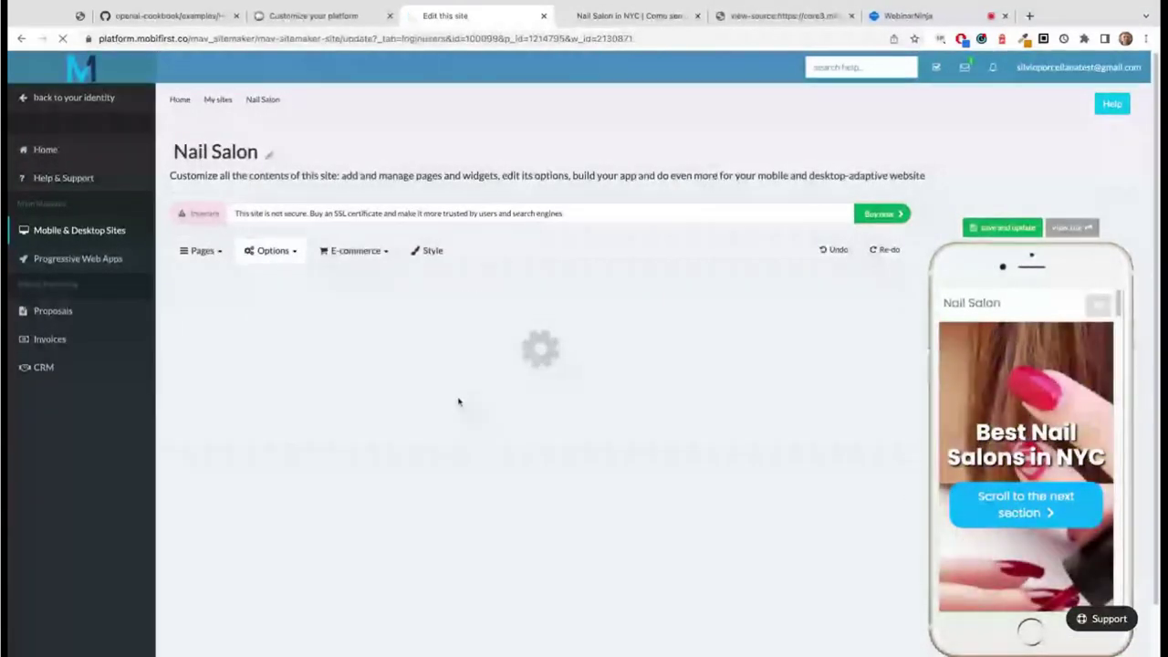
click(253, 361)
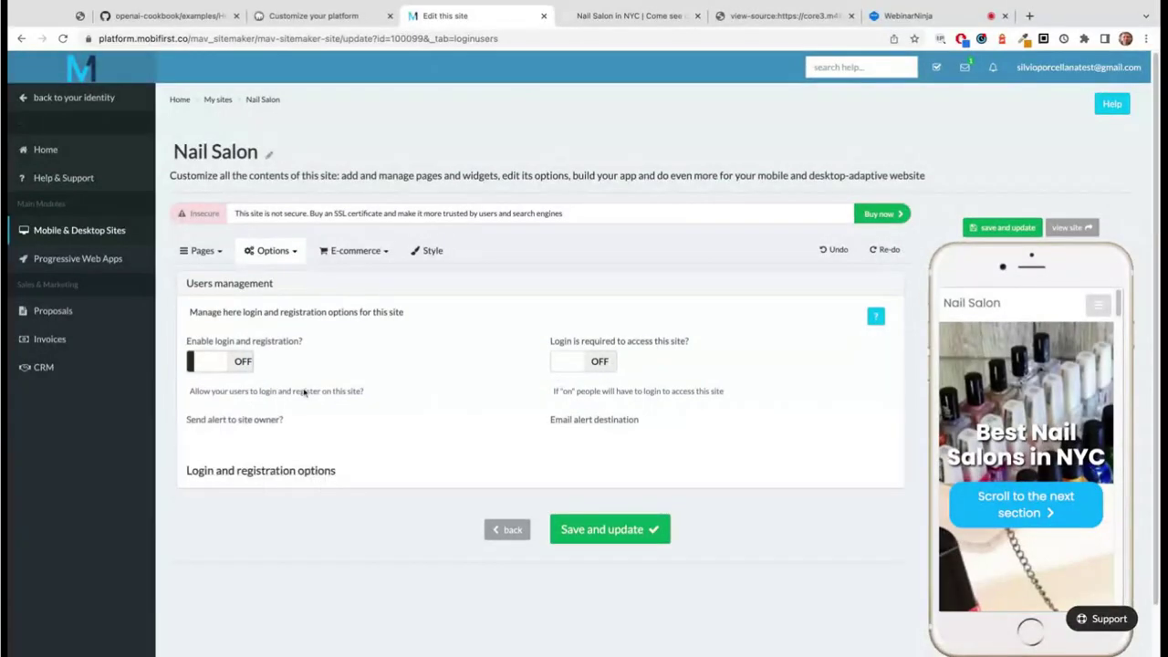
View the list of the site's registered users with its CSV download option, and close the list
scroll(456, 401, down, 3)
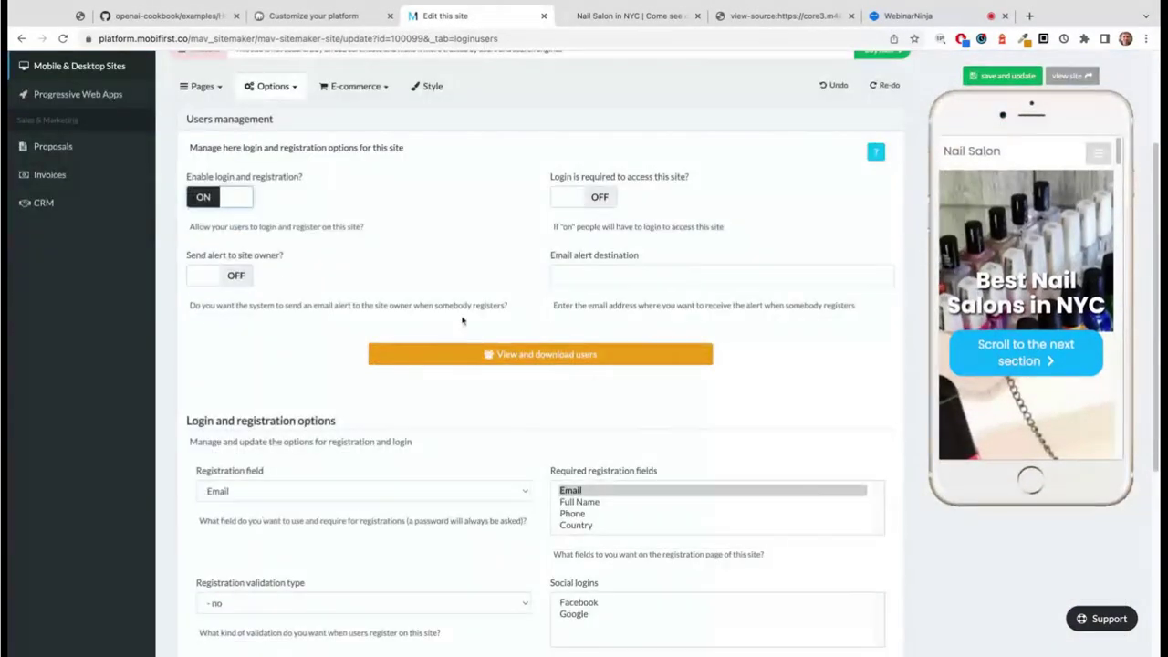
click(530, 358)
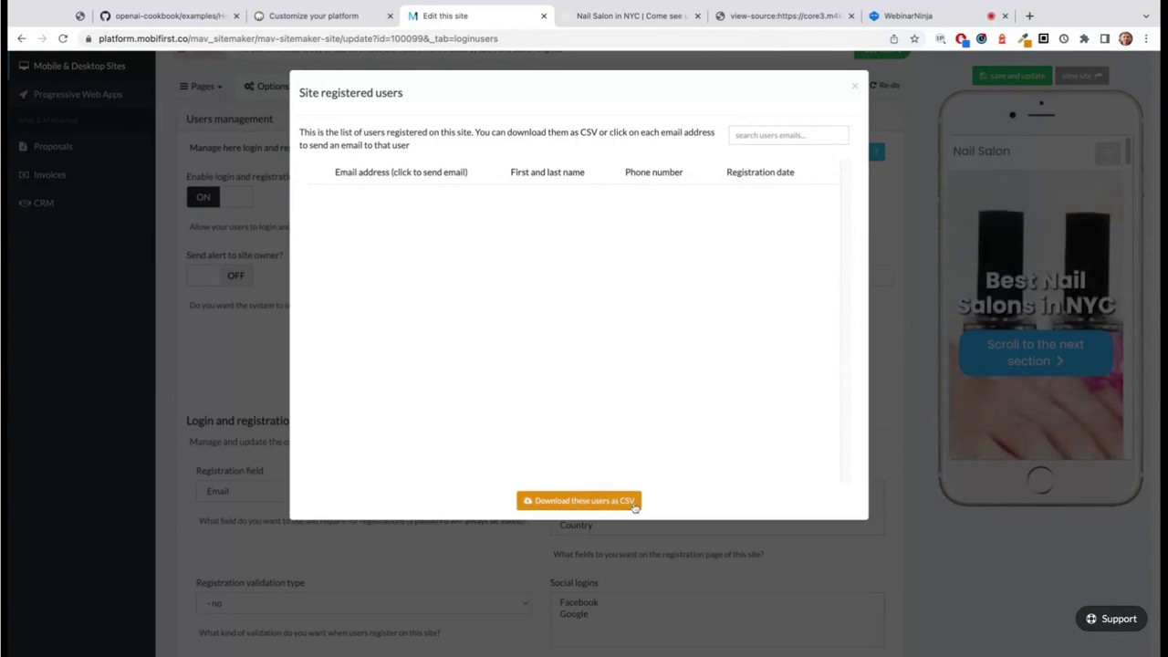
click(854, 89)
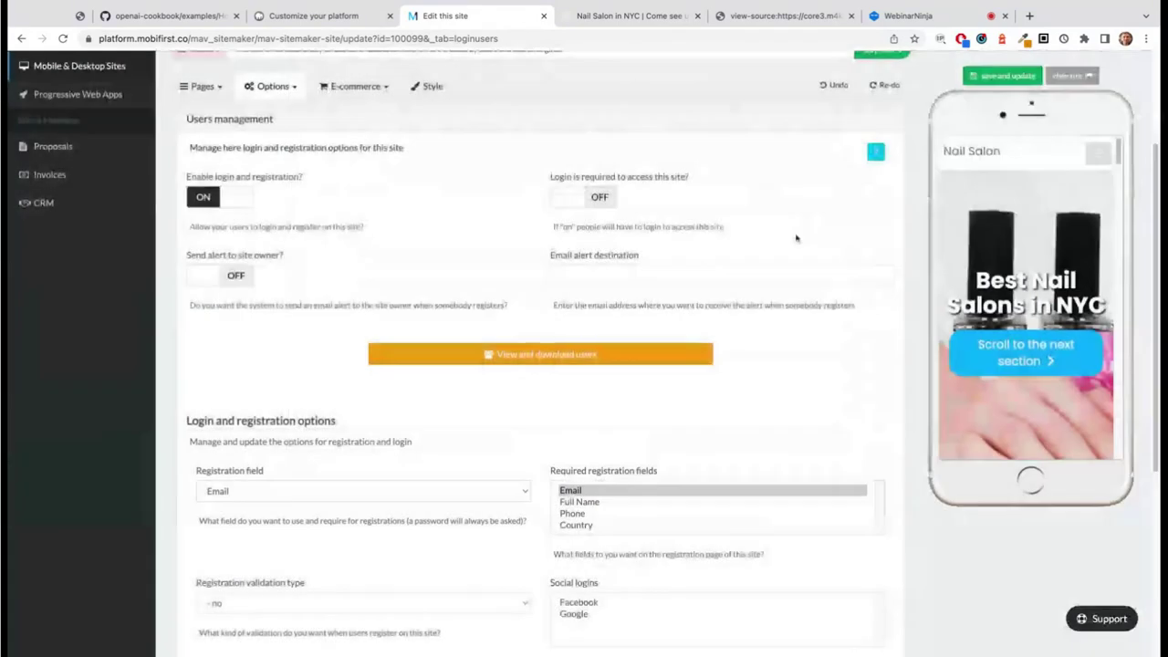
scroll(110, 137, up, 2)
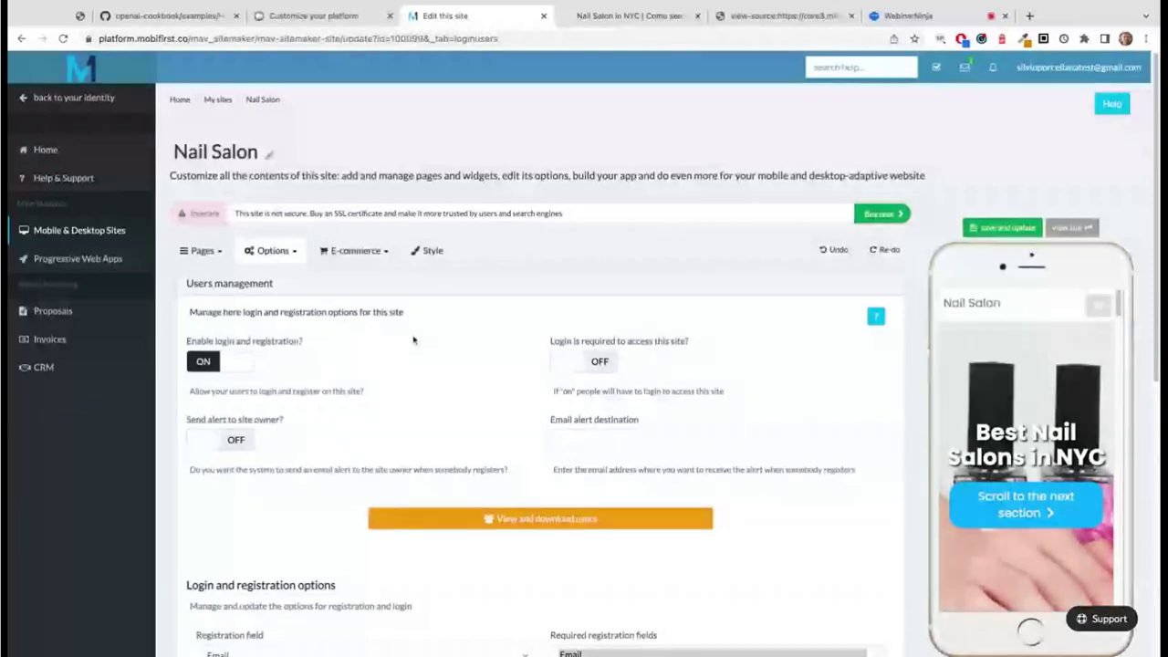
Switch to WebinarNinja and stop sharing the screen
scroll(409, 343, down, 1)
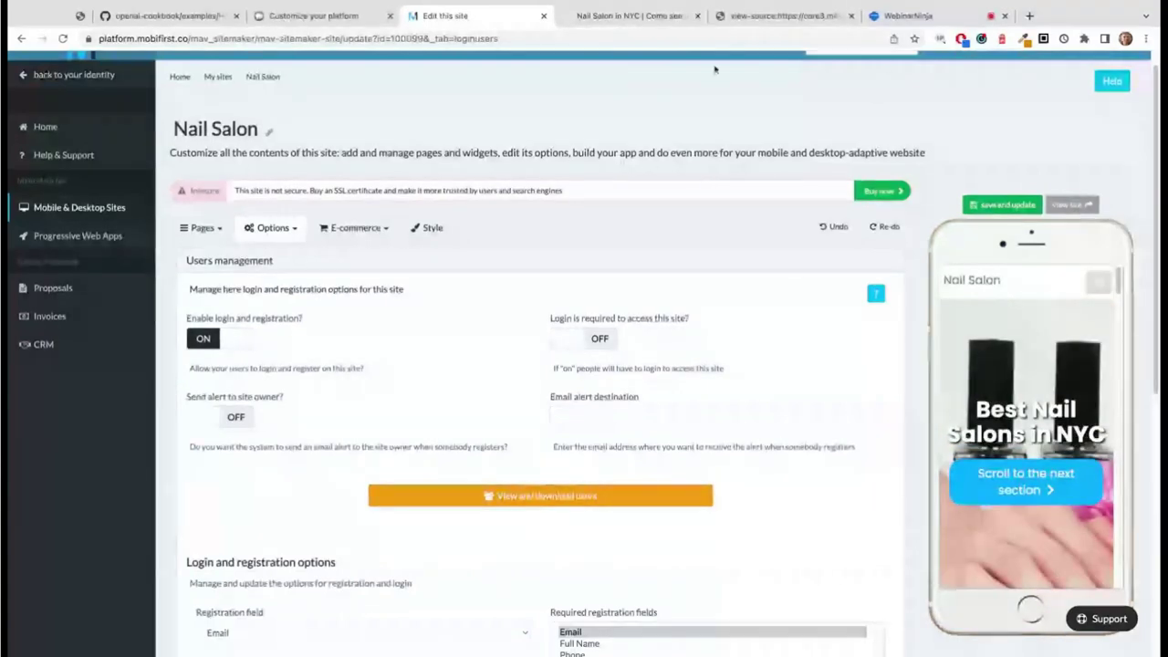
click(897, 15)
click(485, 332)
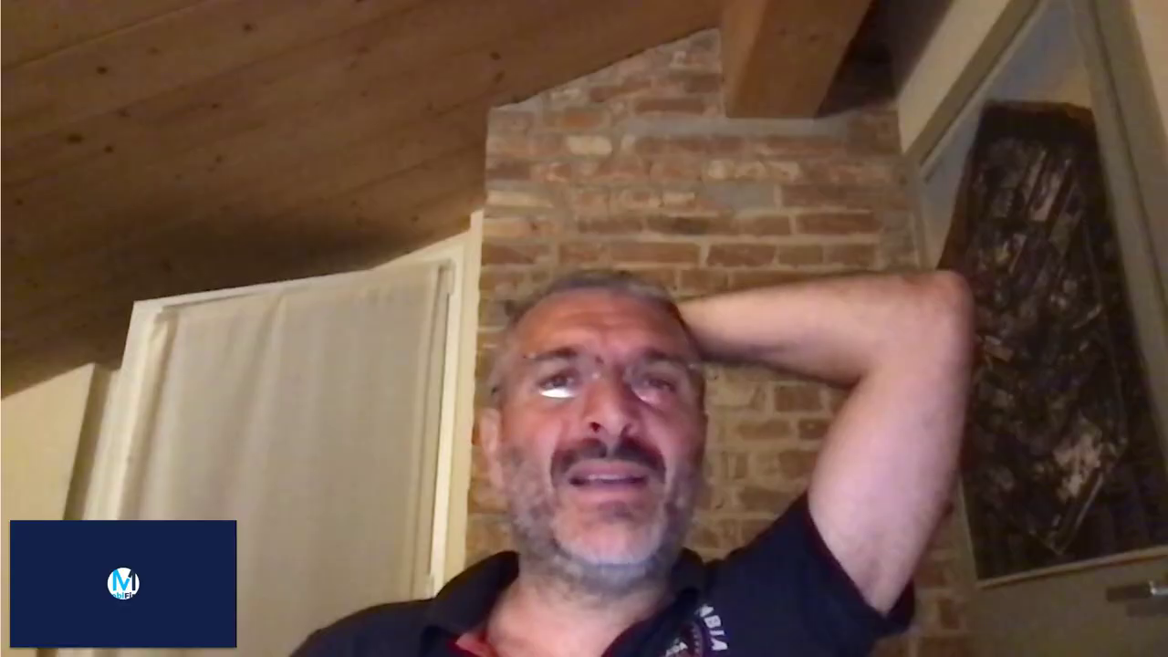